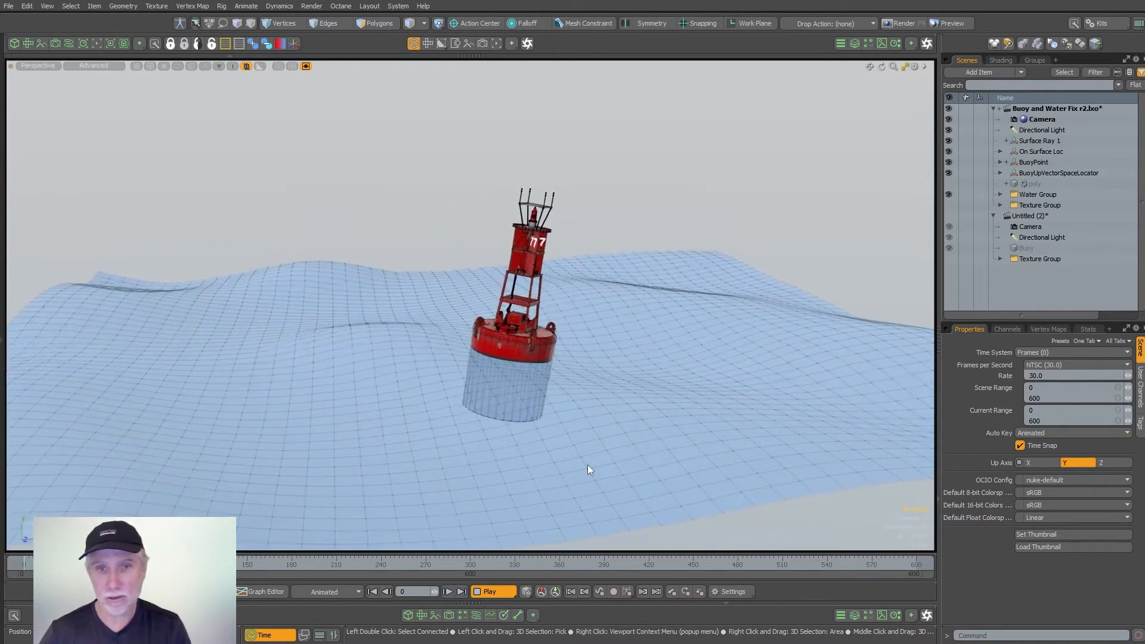
- Stop the animation playback, make the Untitled (2) scene active and frame the buoy model
left_click(486, 591)
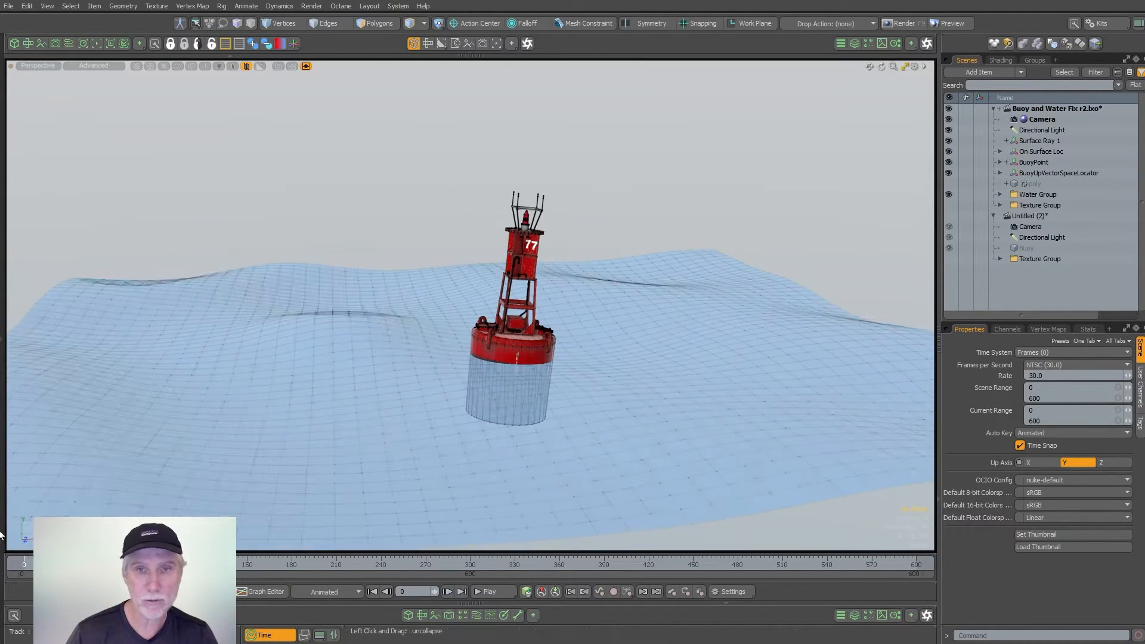
left_click(1036, 216)
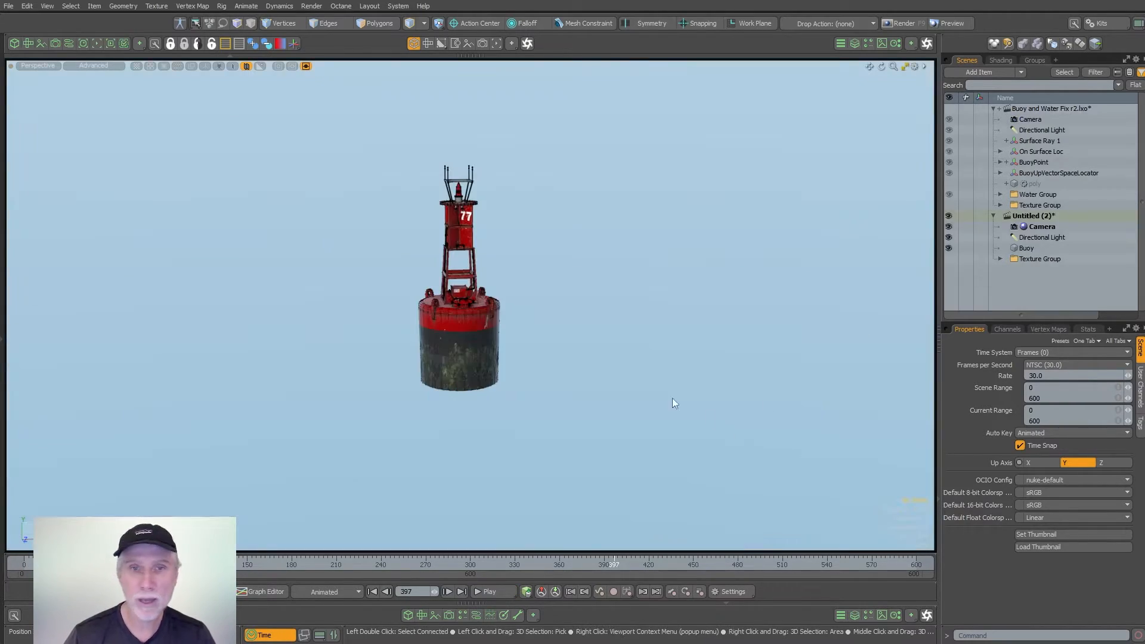
left_click_drag(673, 399, 590, 457, "alt")
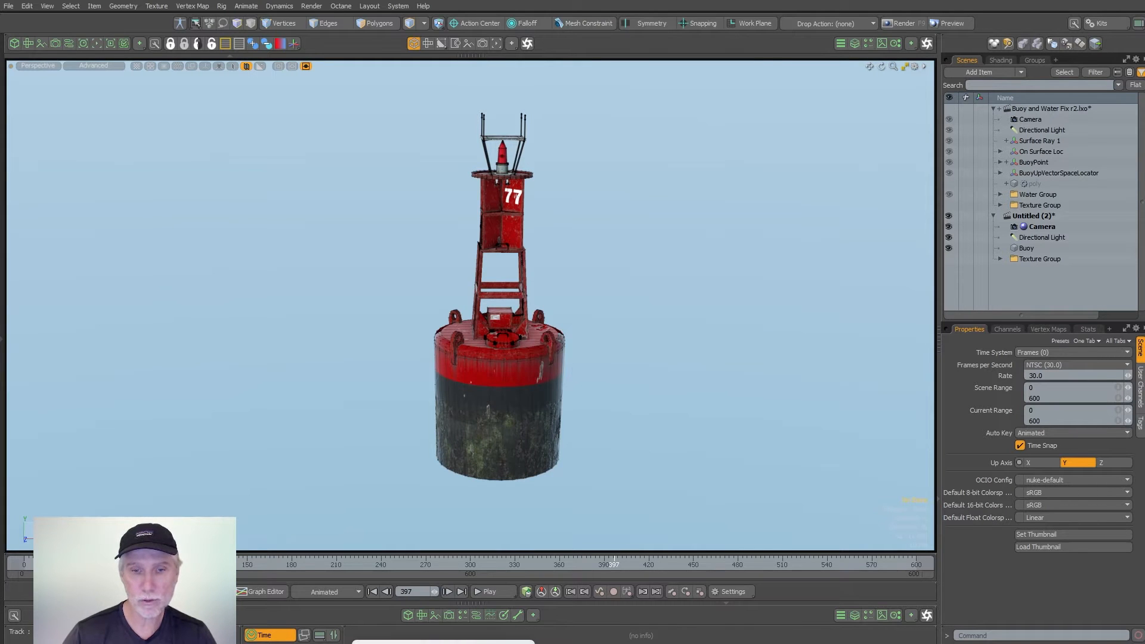
- Switch to the browser and examine the harbor navigation buoy model page on Sketchfab
left_click(443, 642)
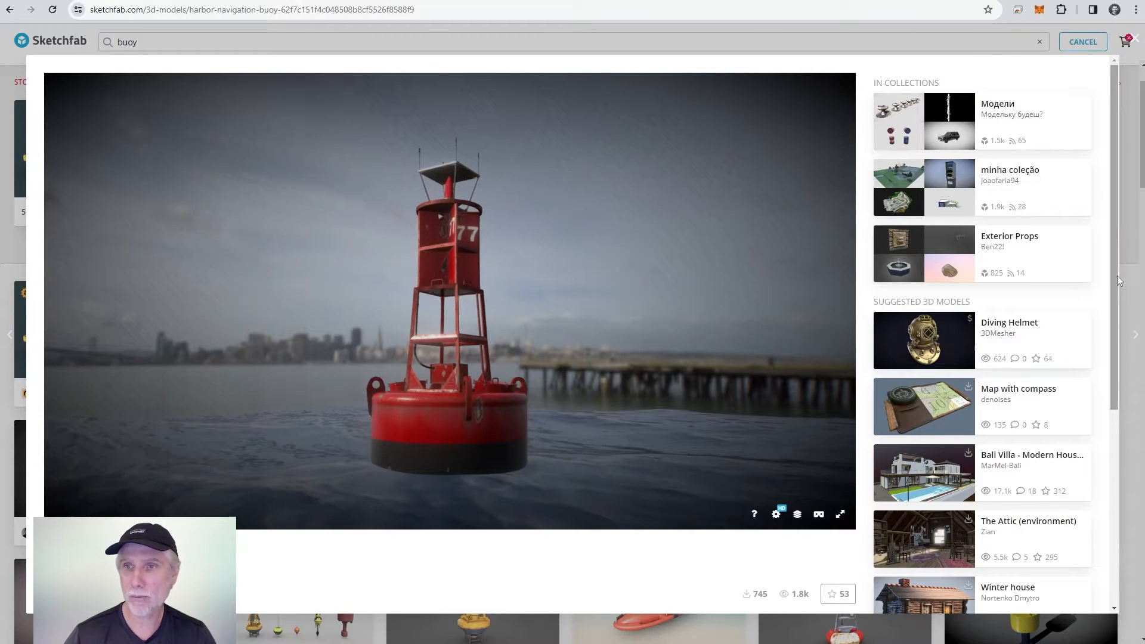
mouse_move(1117, 276)
left_mouse_down()
mouse_move(1100, 447)
mouse_move(1086, 468)
left_mouse_up()
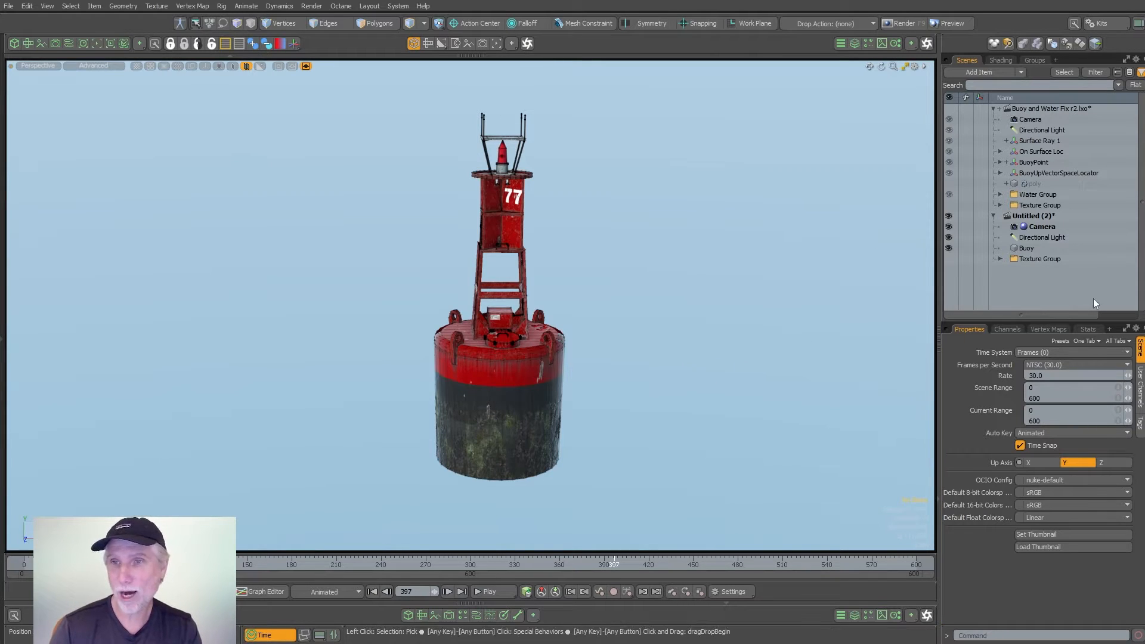
- Create a new mesh item named Water and place it directly below the Buoy item
key("n")
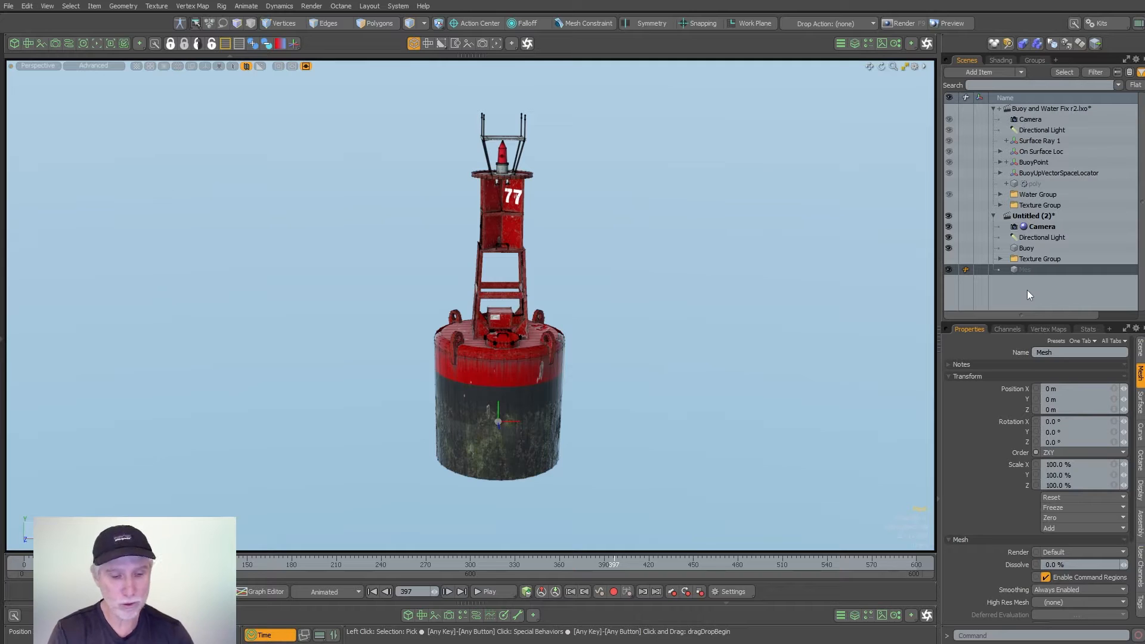
key("F2")
type("Water")
key("Return")
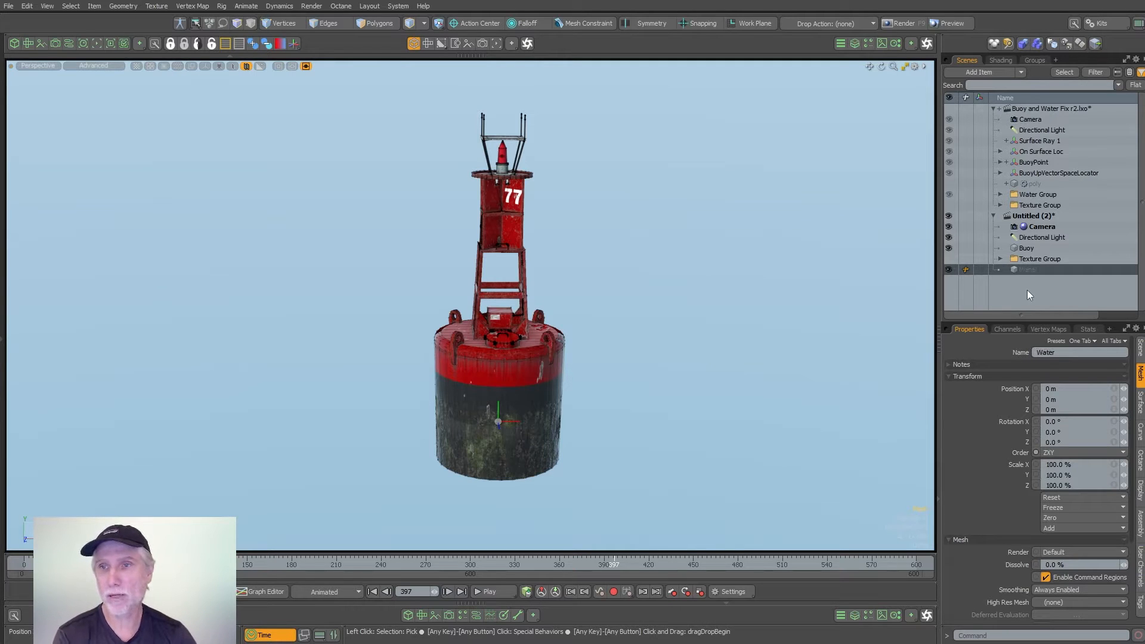
left_click_drag(1036, 271, 1052, 261)
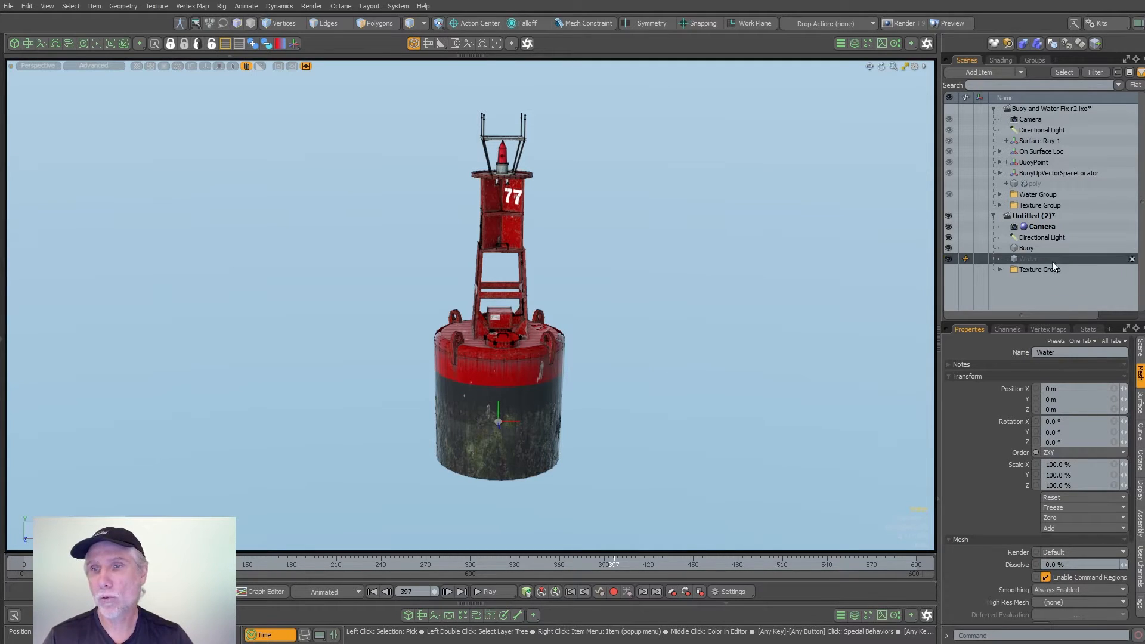
- Add a Cube mesh operation to the Water mesh
left_click(854, 43)
type("n")
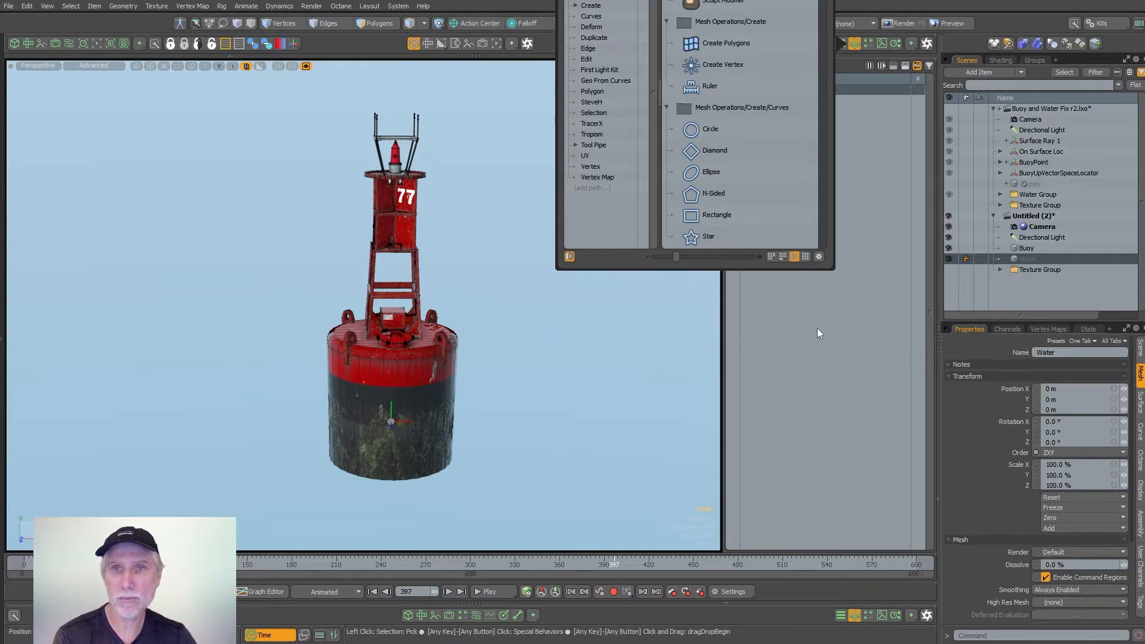
type("cube")
key("Return")
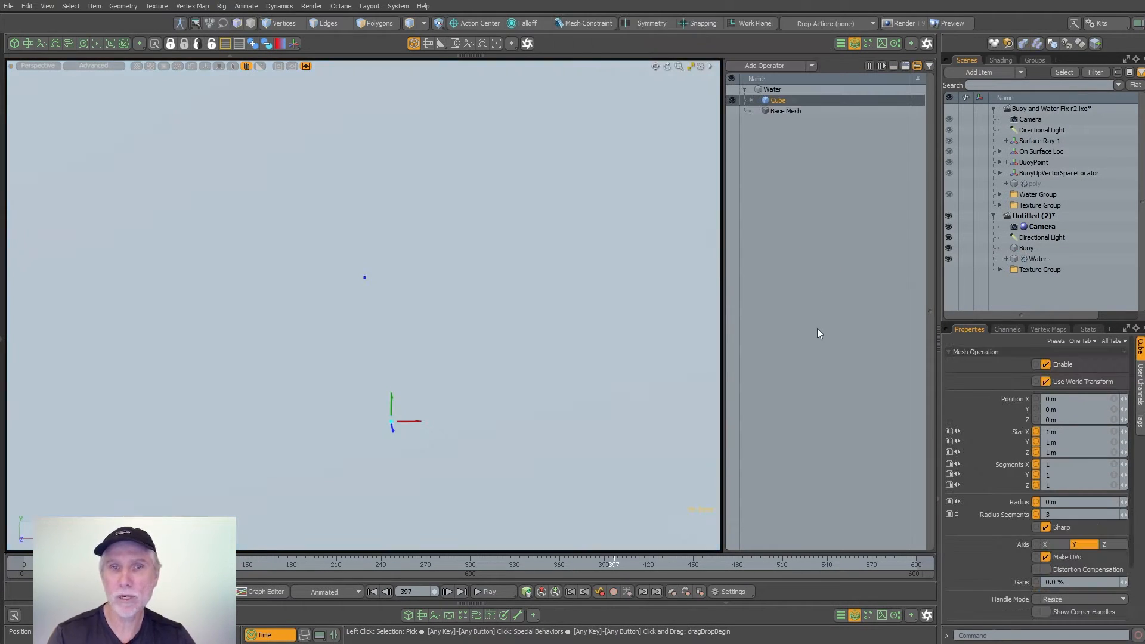
scroll(396, 276, "down", 8)
- Flatten the procedural cube into a plane by setting its Size Y to 0 m
key("k")
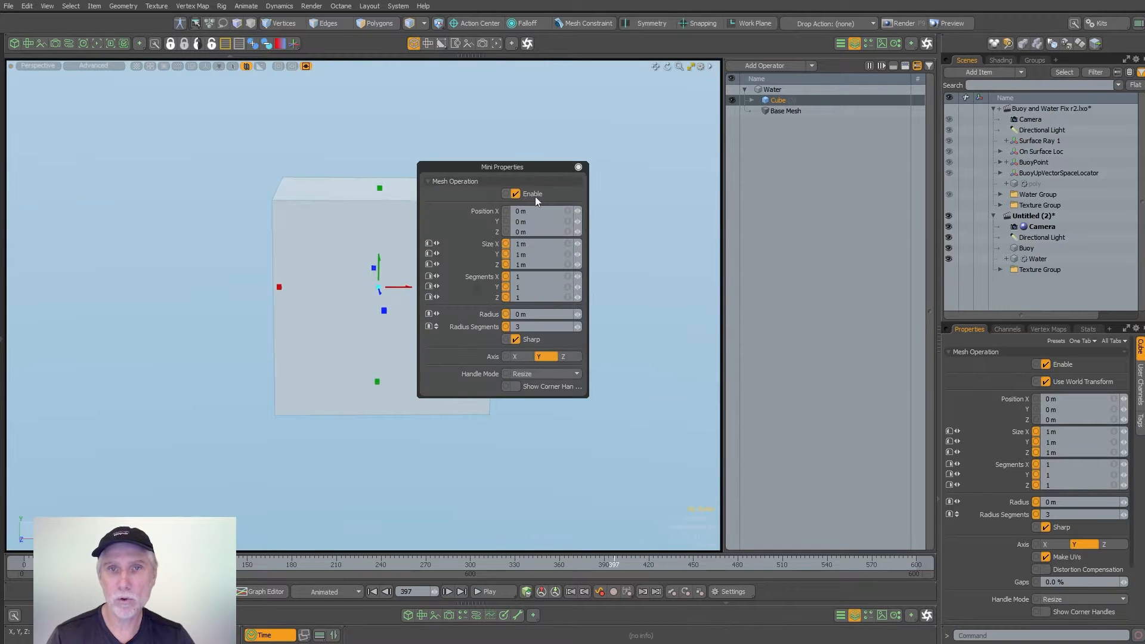
left_click_drag(529, 167, 587, 164)
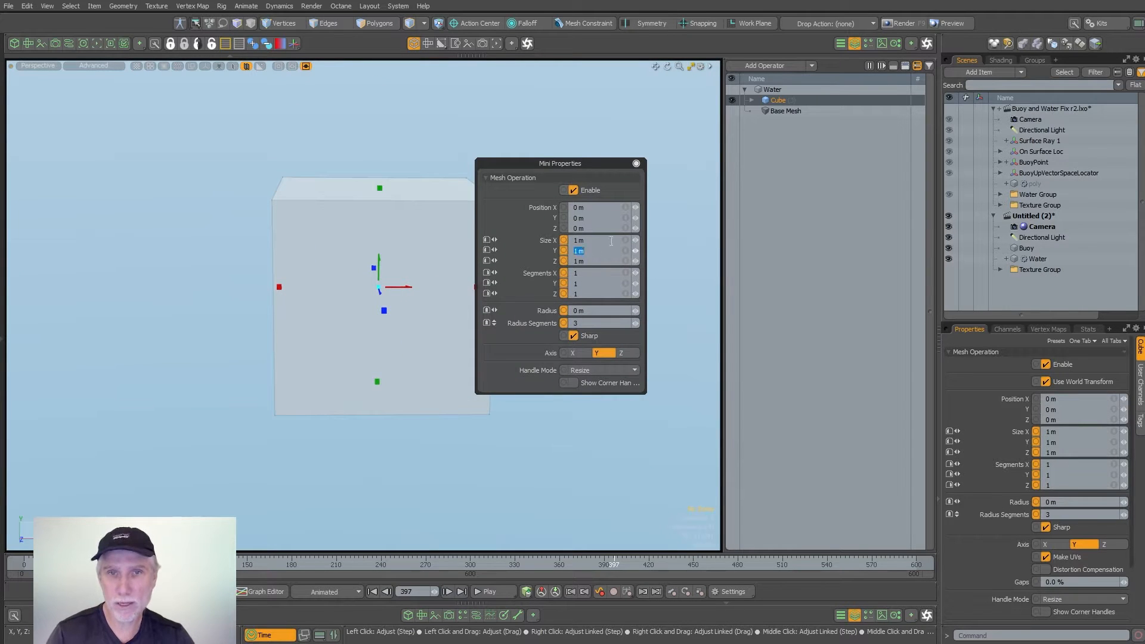
type("0")
key("Return")
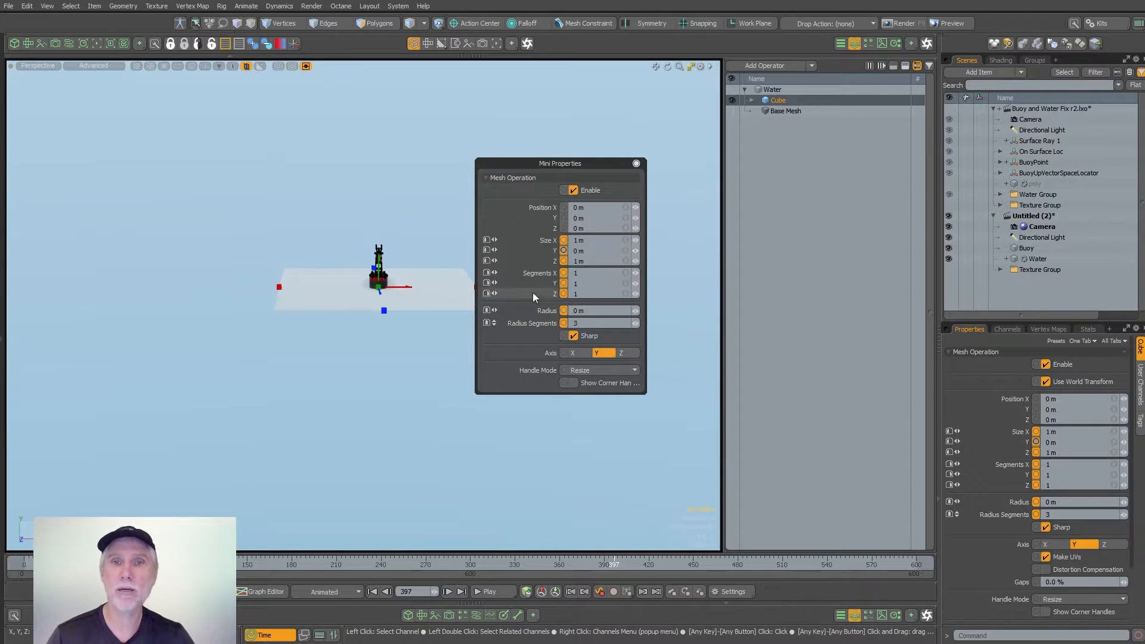
- Set the water plane's segments to 10 in both X and Z
left_click(594, 270)
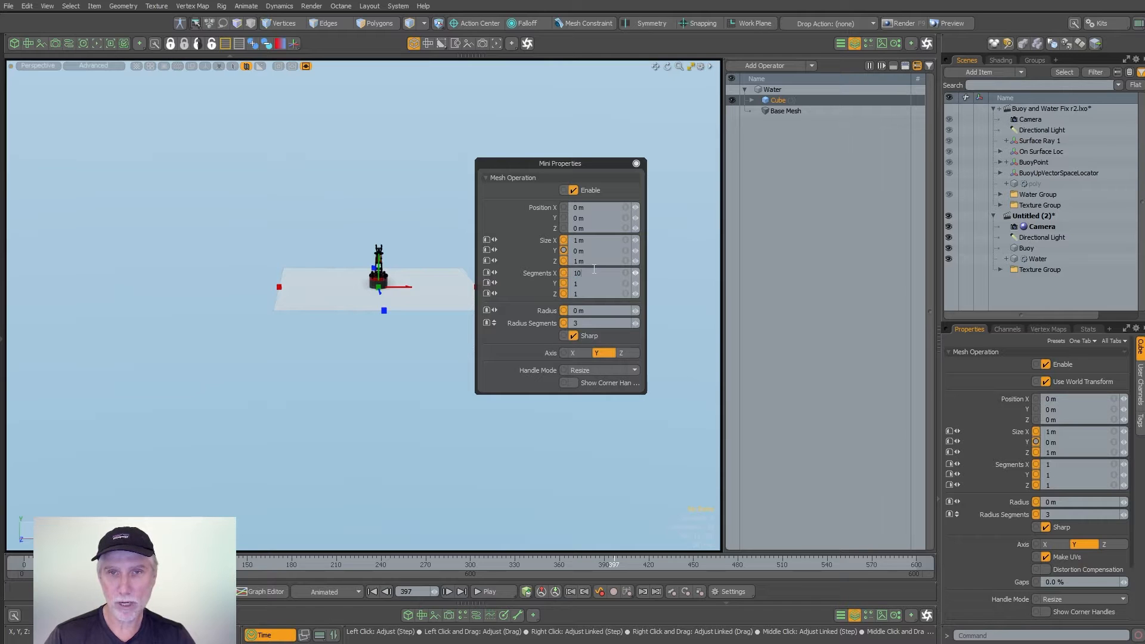
key("Tab")
key("Tab")
type("10")
key("Return")
scroll(361, 281, "up", 5)
left_click_drag(361, 283, 398, 411, "alt")
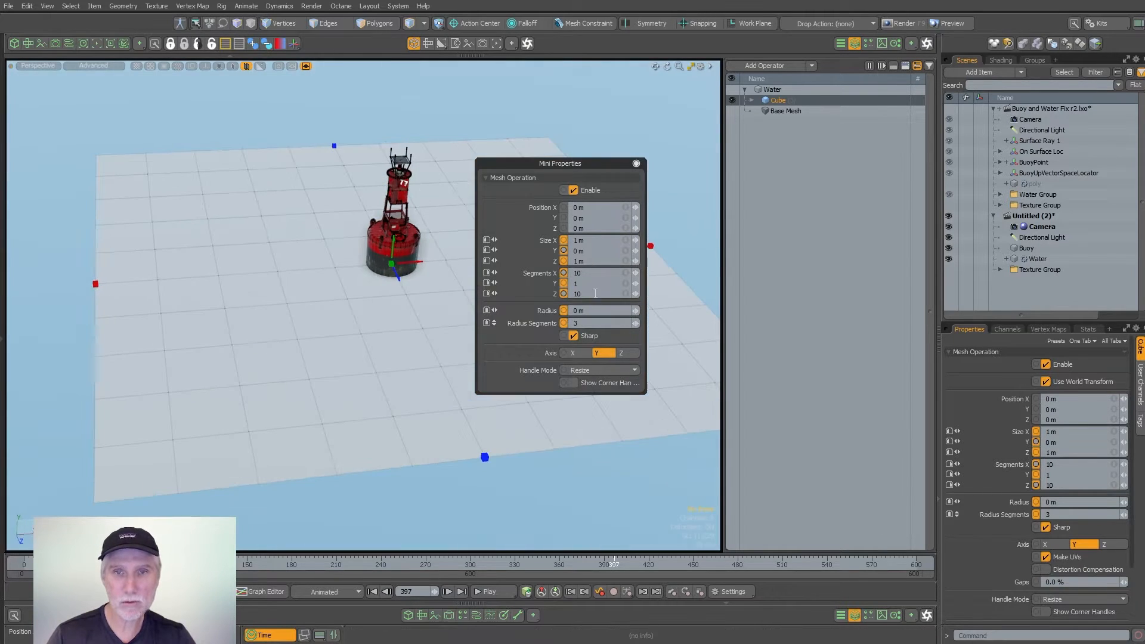
- Set the water plane's segments to 50 in both X and Z and close its mini properties
left_click(587, 273)
type("50")
key("Tab")
key("Tab")
type("50")
key("Return")
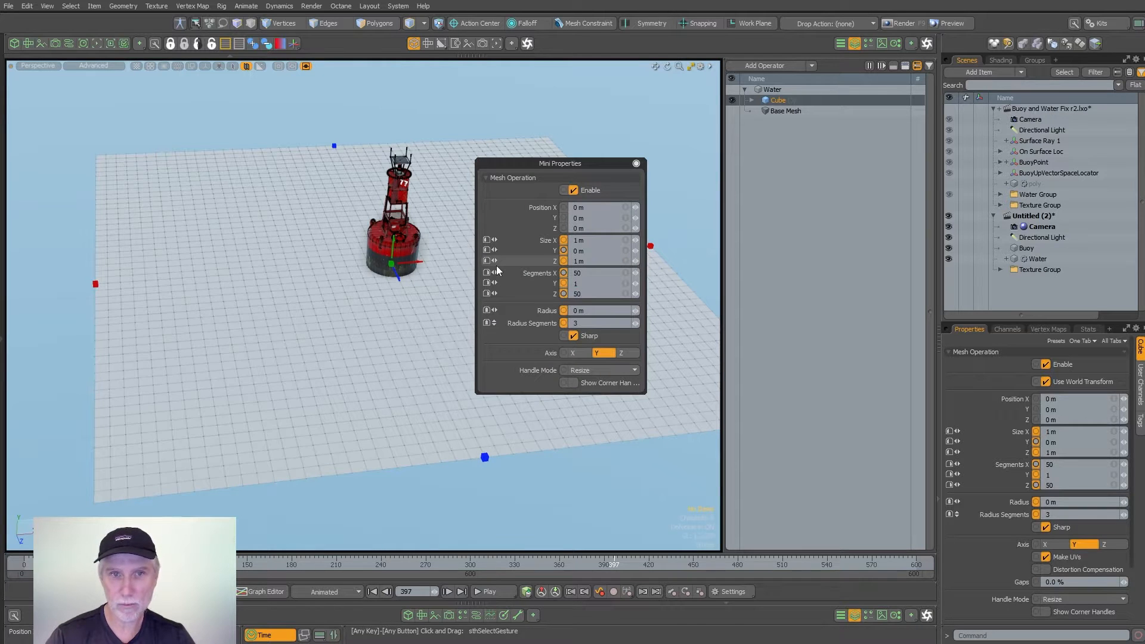
left_click_drag(396, 345, 360, 312, "alt")
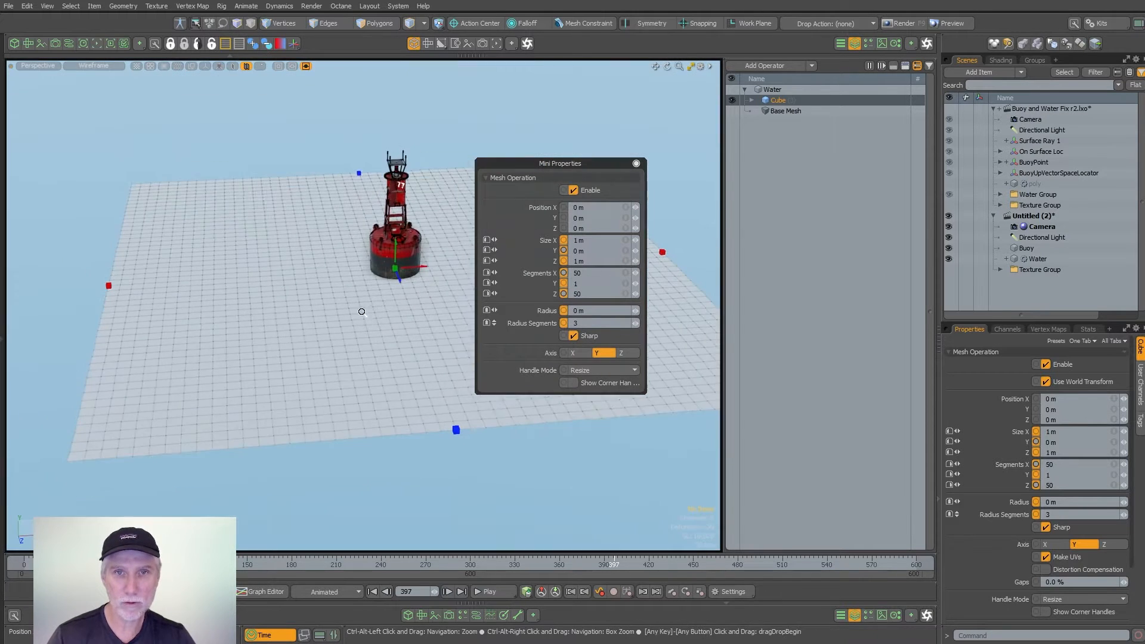
left_click(636, 164)
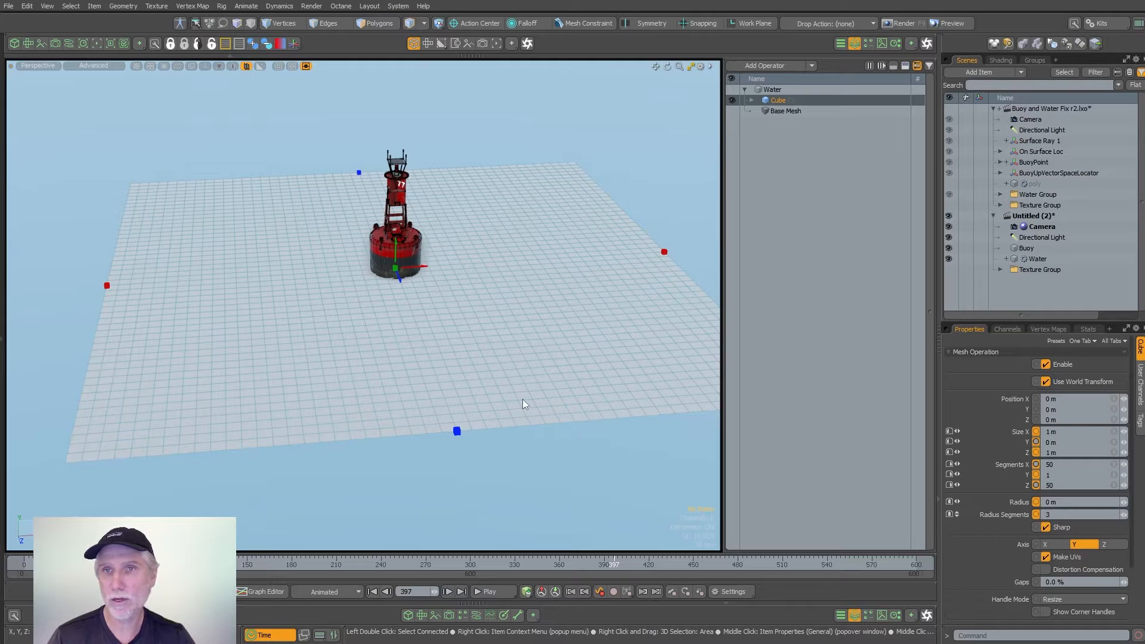
- Collapse the Buoy and Water Fix r2.lxo scene and add a Transform Effector to the Water mesh's operations
left_click(992, 108)
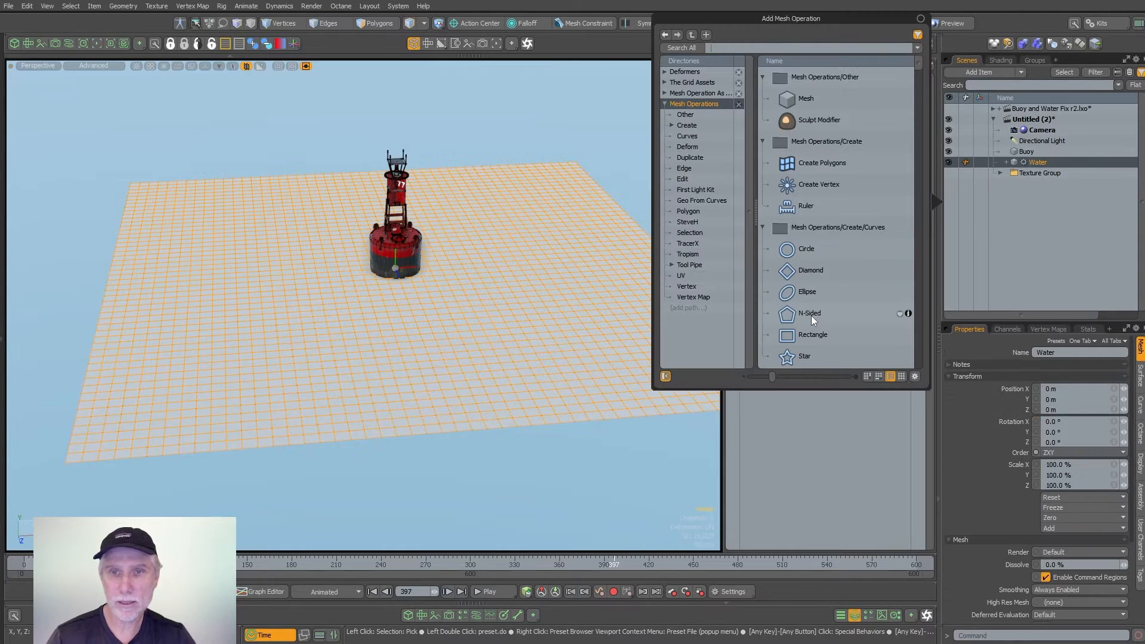
type("trans")
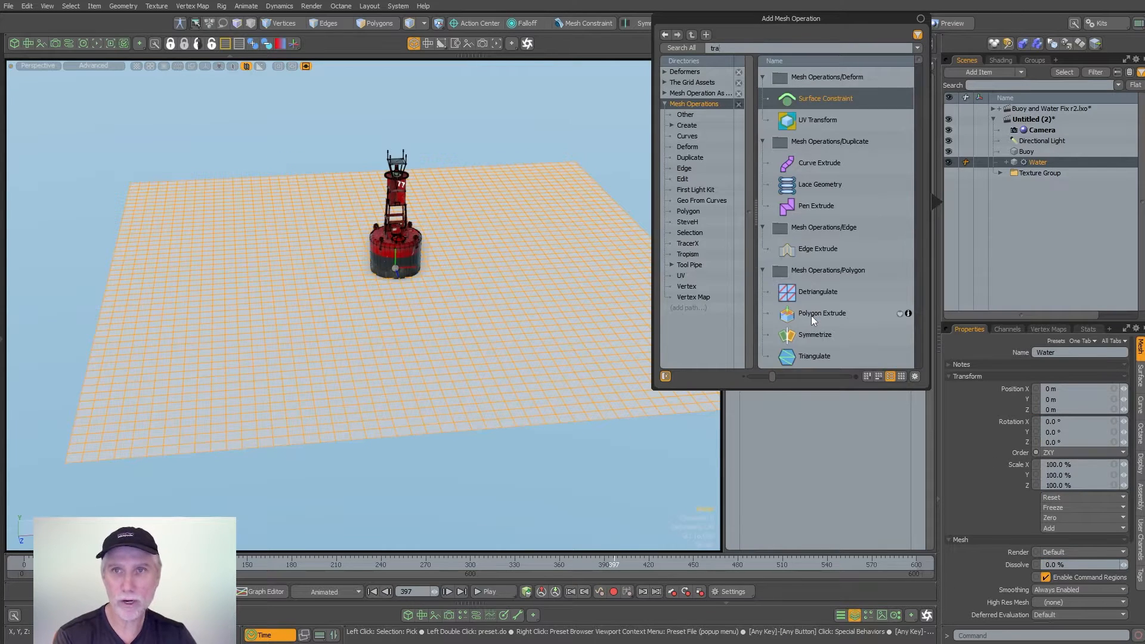
key("Down")
key("Down")
key("Down")
key("Down")
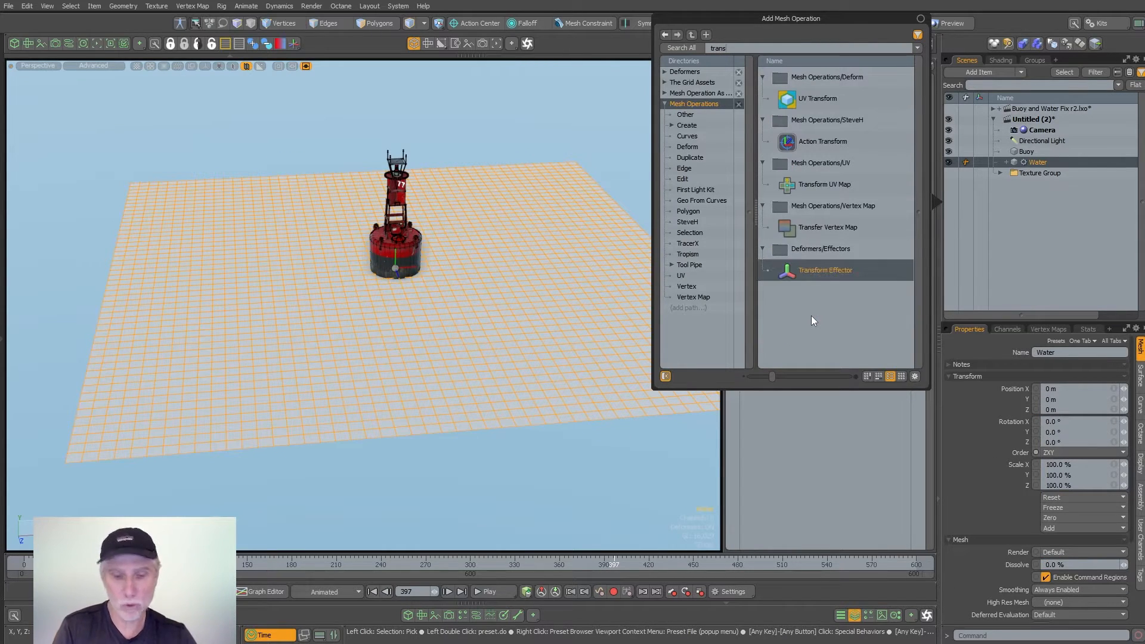
key("Return")
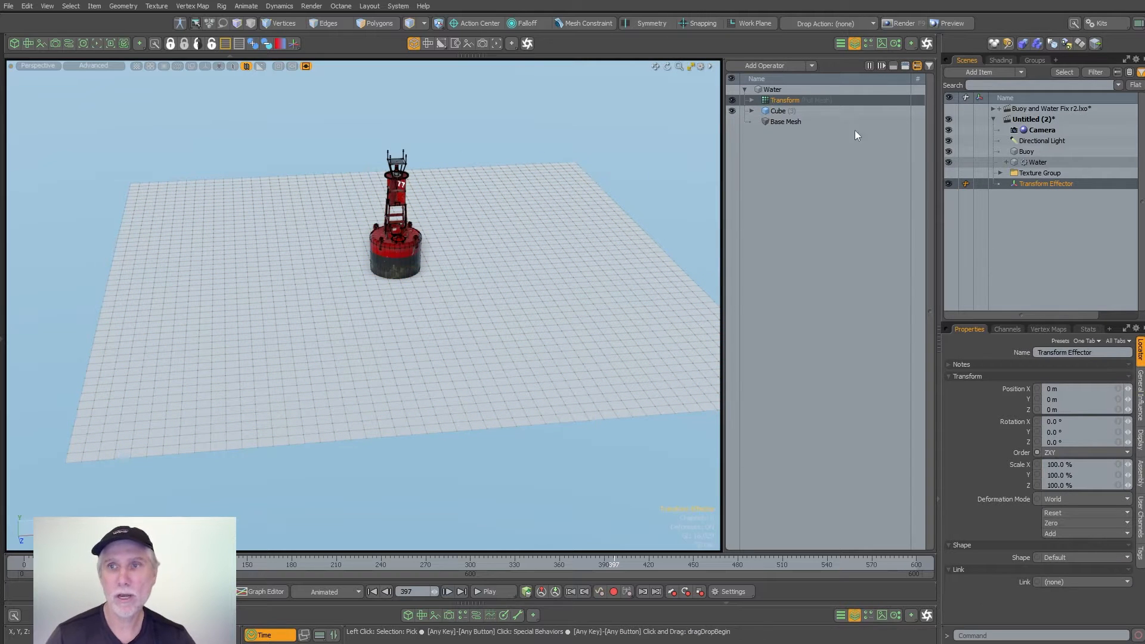
- Test the Transform Effector by moving it slightly, and undo the move
left_click(1050, 184)
key("w")
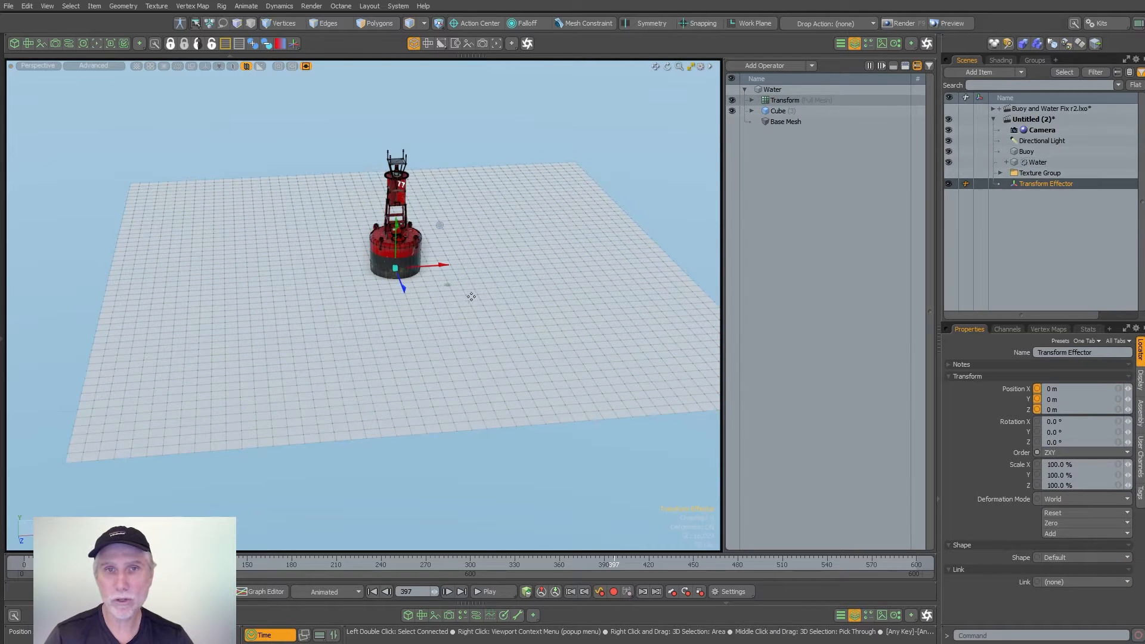
mouse_move(455, 314)
left_mouse_down()
mouse_move(504, 286)
mouse_move(326, 268)
mouse_move(465, 319)
left_mouse_up()
key("ctrl+z")
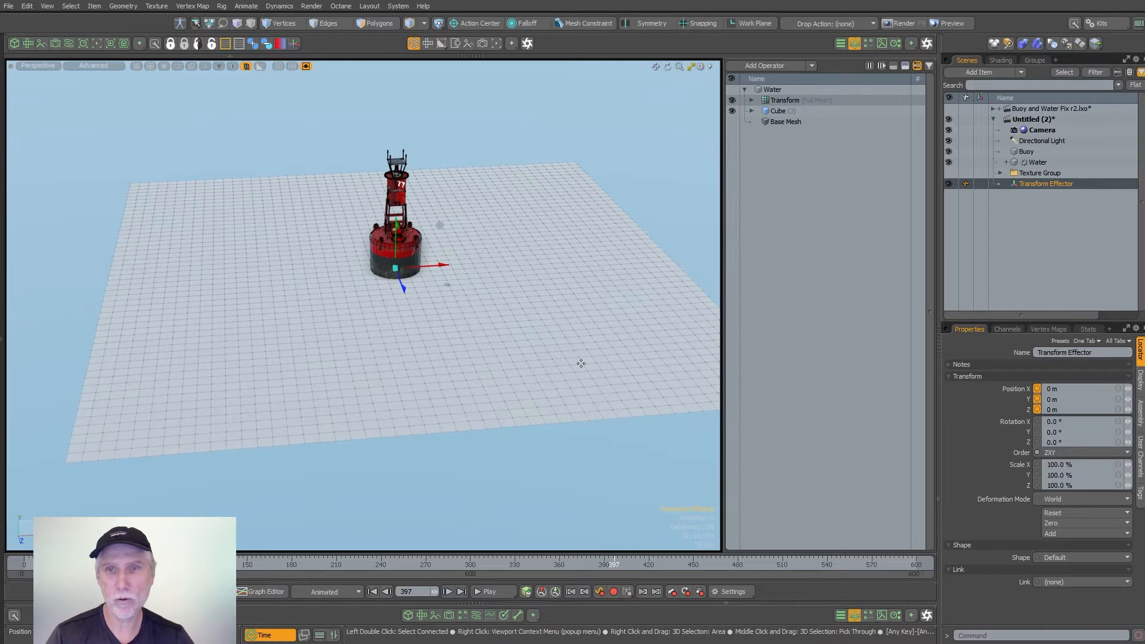
- Add a Texture Falloff to the Transform deformer of the Water mesh
left_click(750, 100)
left_click(758, 121)
left_click(793, 132)
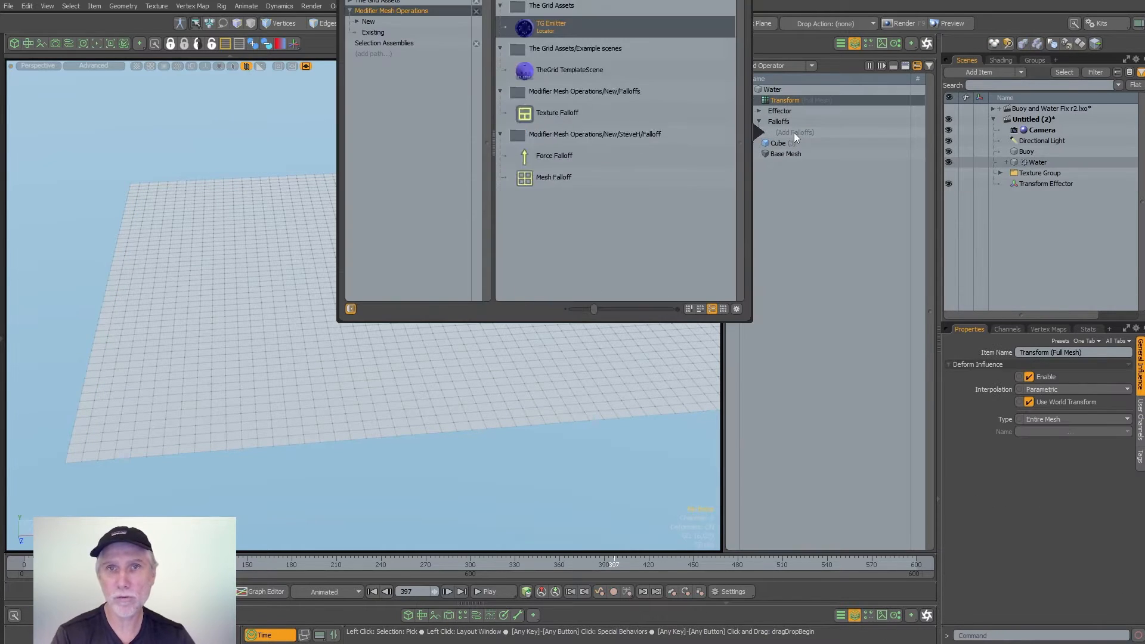
key("Return")
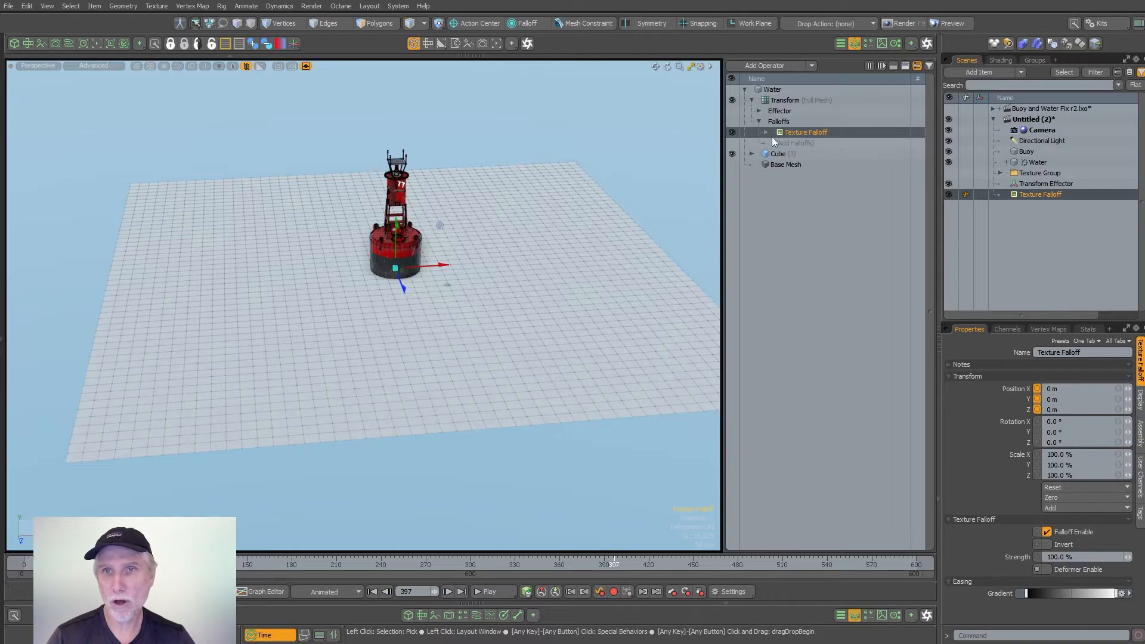
- Add a Waves texture to the Texture Falloff
left_click(766, 133)
left_click(773, 154)
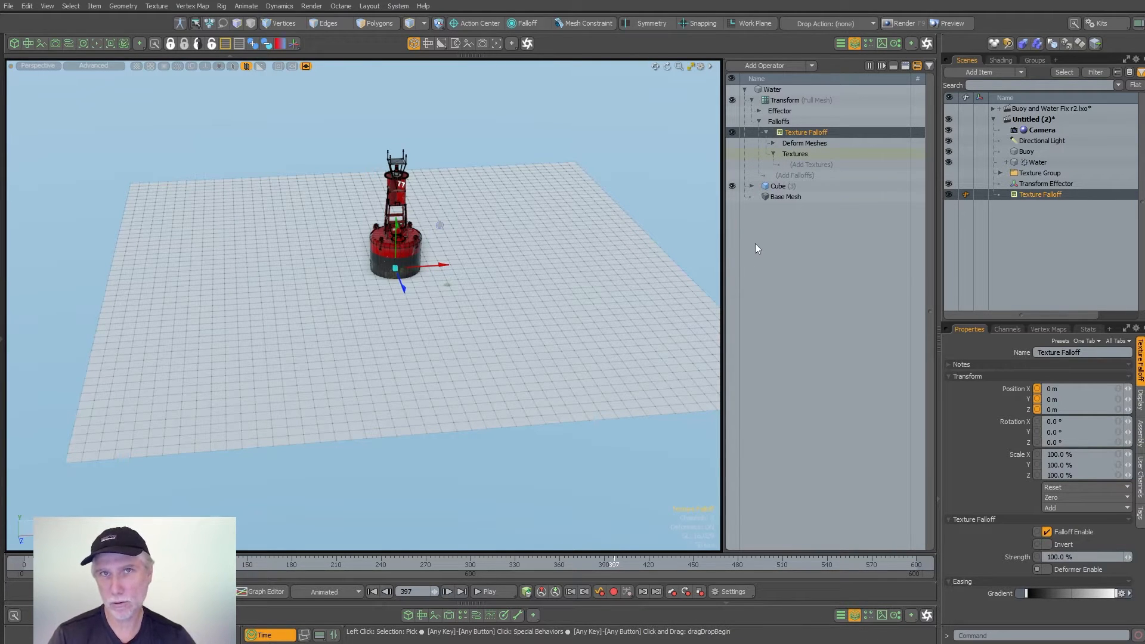
left_click(822, 162)
type("wave")
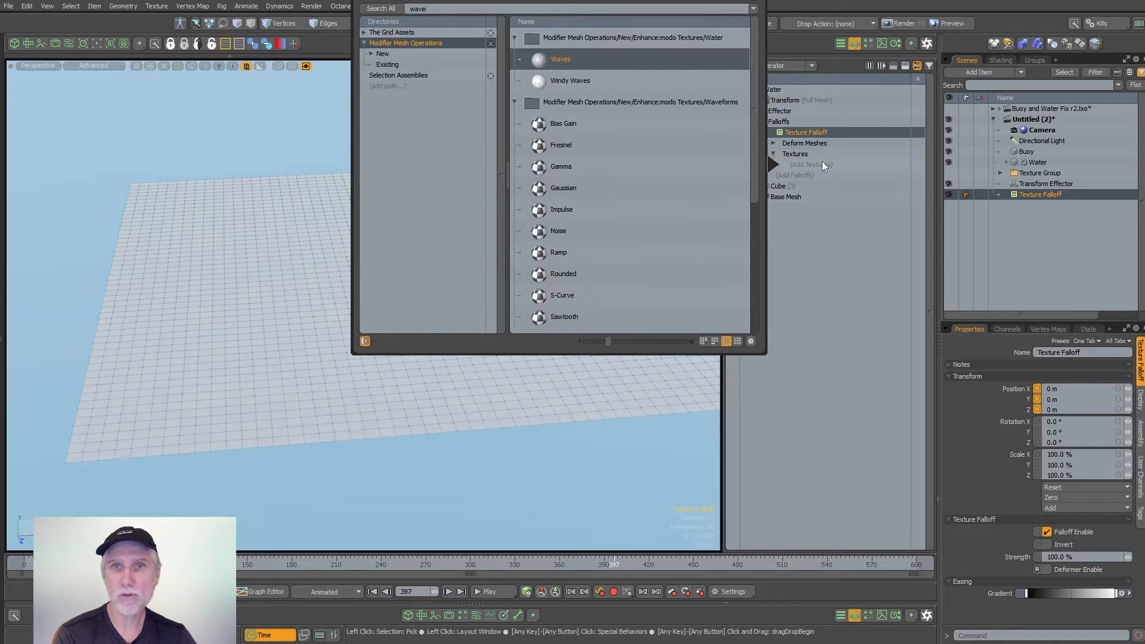
key("Return")
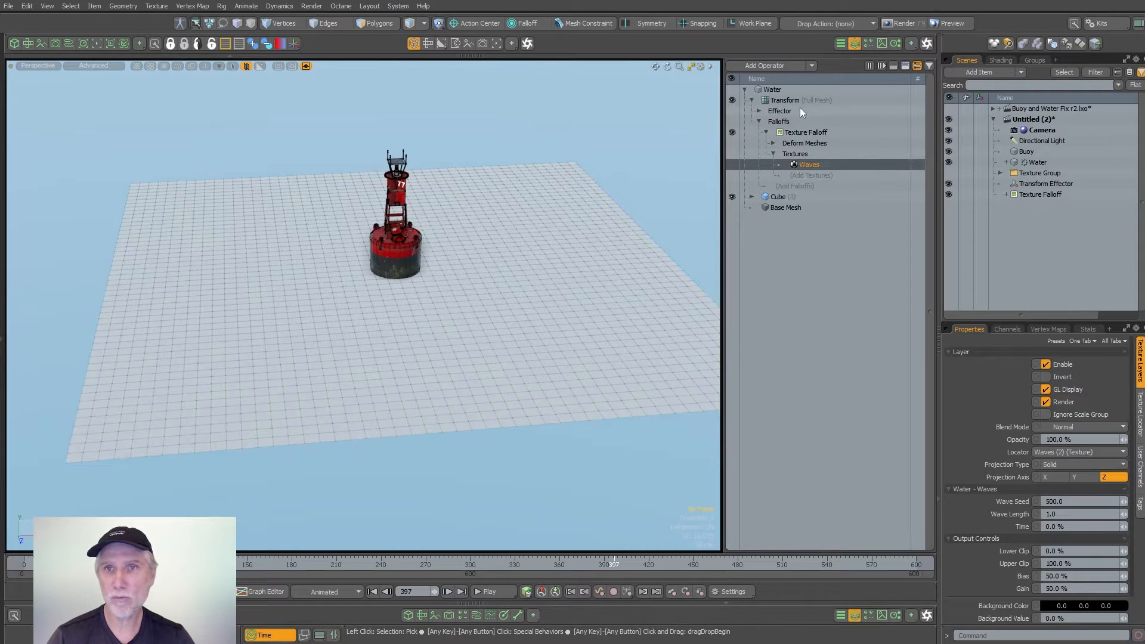
- Raise the Transform Effector along Y so the Waves falloff displaces the water plane
left_click(758, 111)
left_click(795, 121)
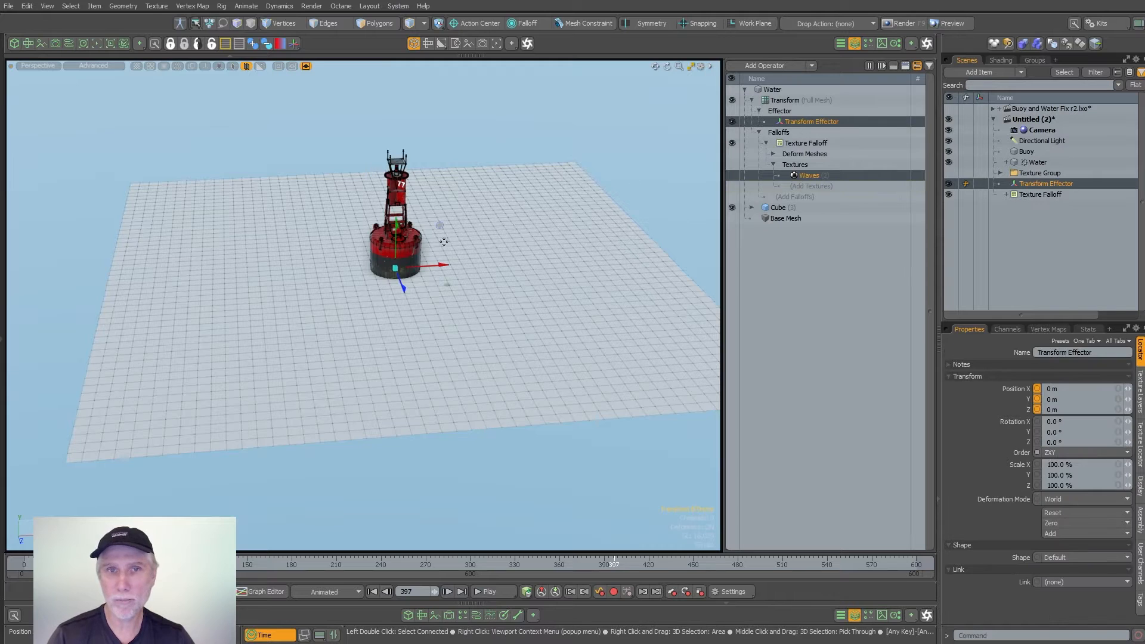
left_click_drag(398, 229, 396, 174)
left_click_drag(417, 194, 500, 257, "alt")
- Set the Waves texture's Wave Length to 0.33
left_click(804, 176)
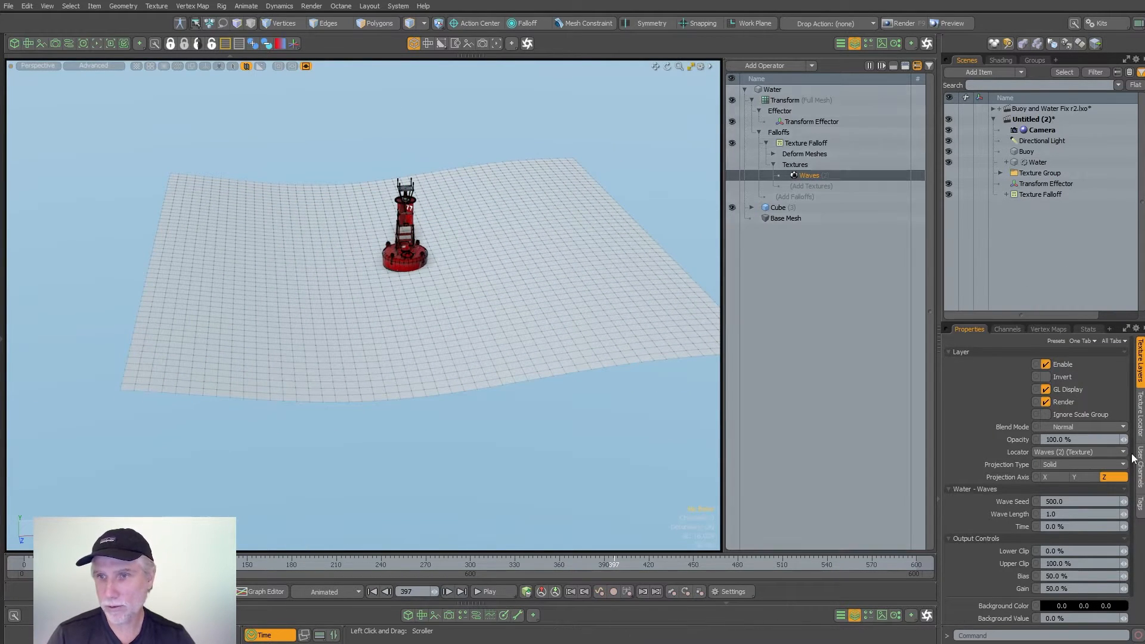
double_click(1076, 514)
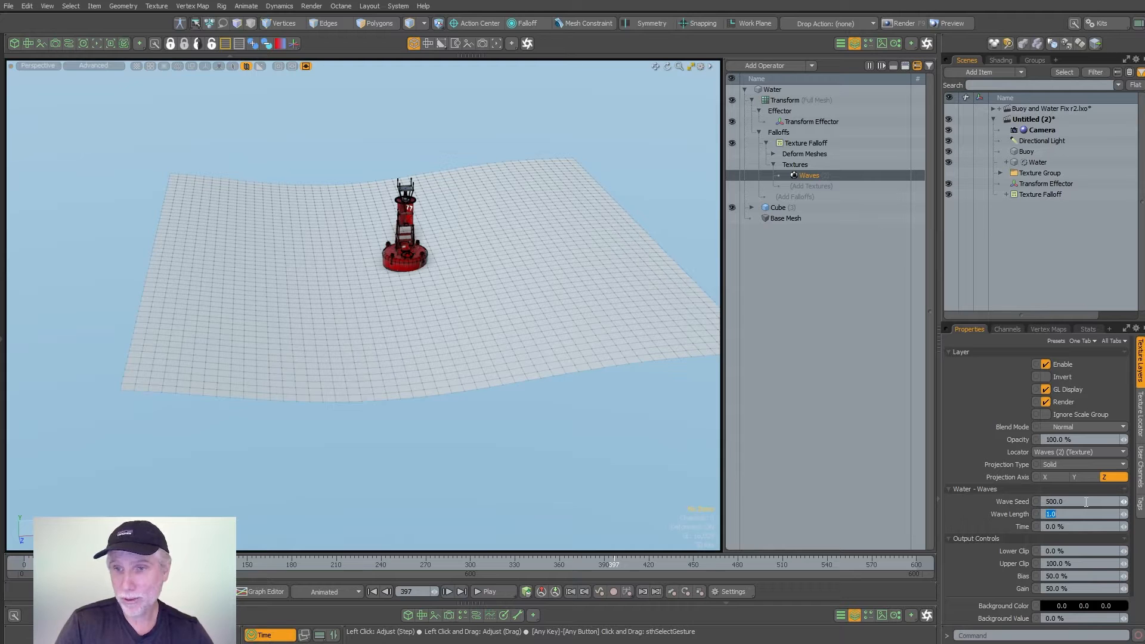
type("0.33")
key("Return")
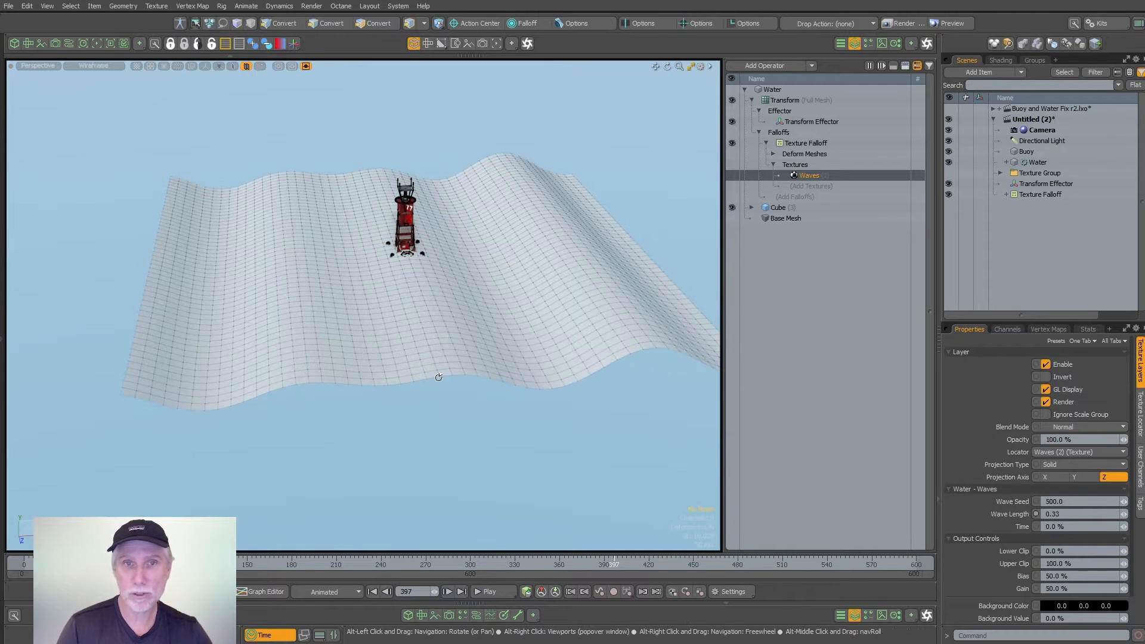
left_click_drag(435, 378, 358, 327, "alt")
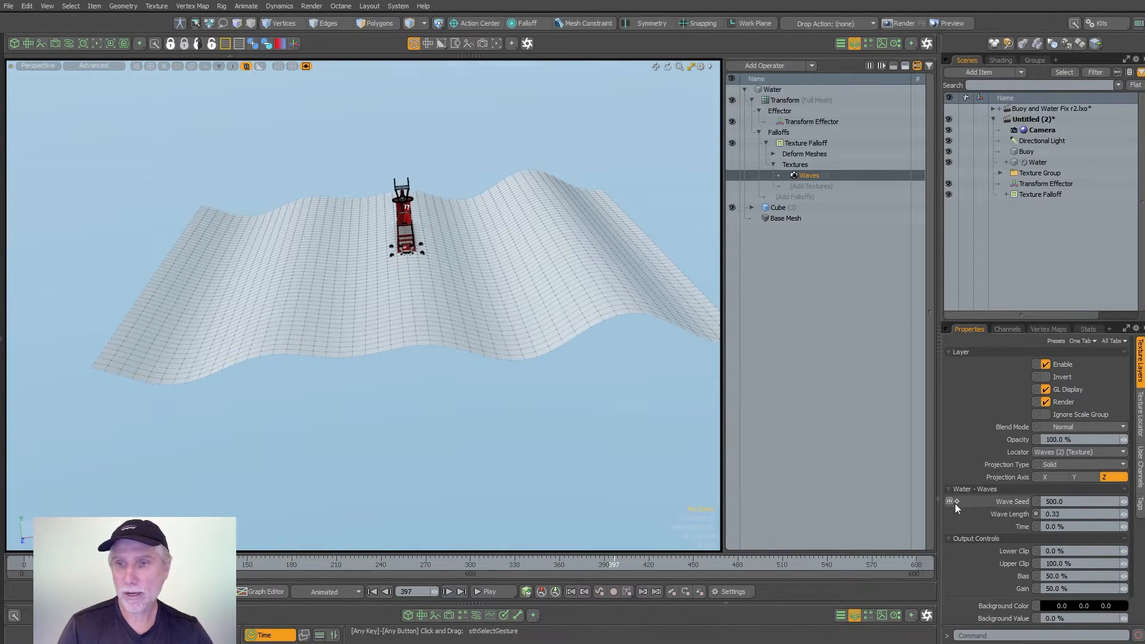
- Rotate the Waves texture locator 45° about Y
left_click(1140, 411)
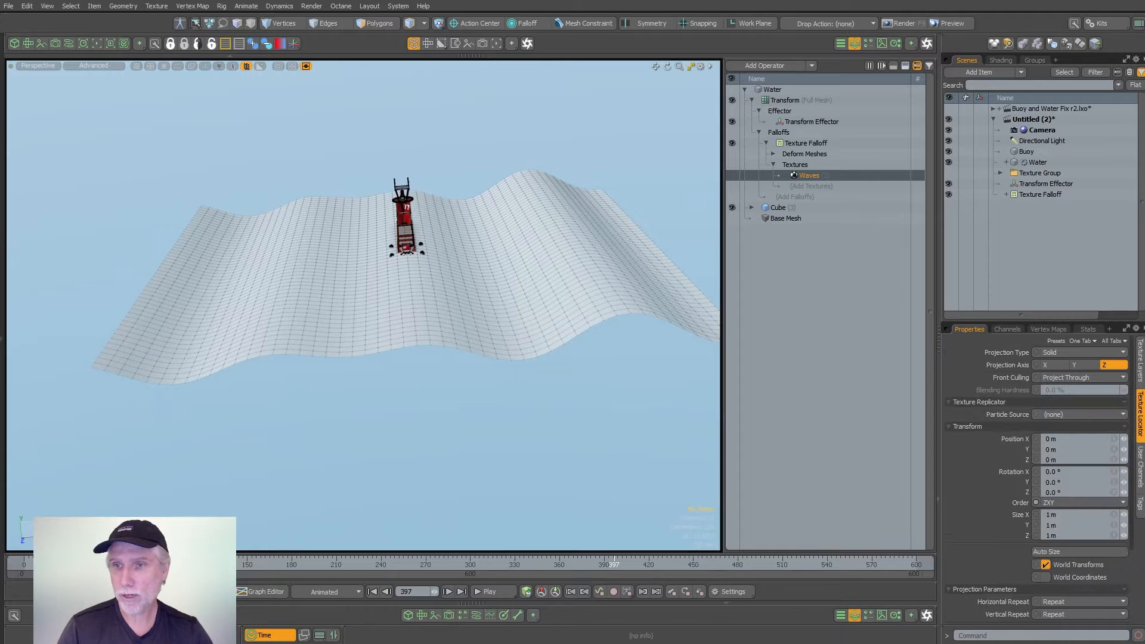
left_click(1067, 482)
type("45")
key("Return")
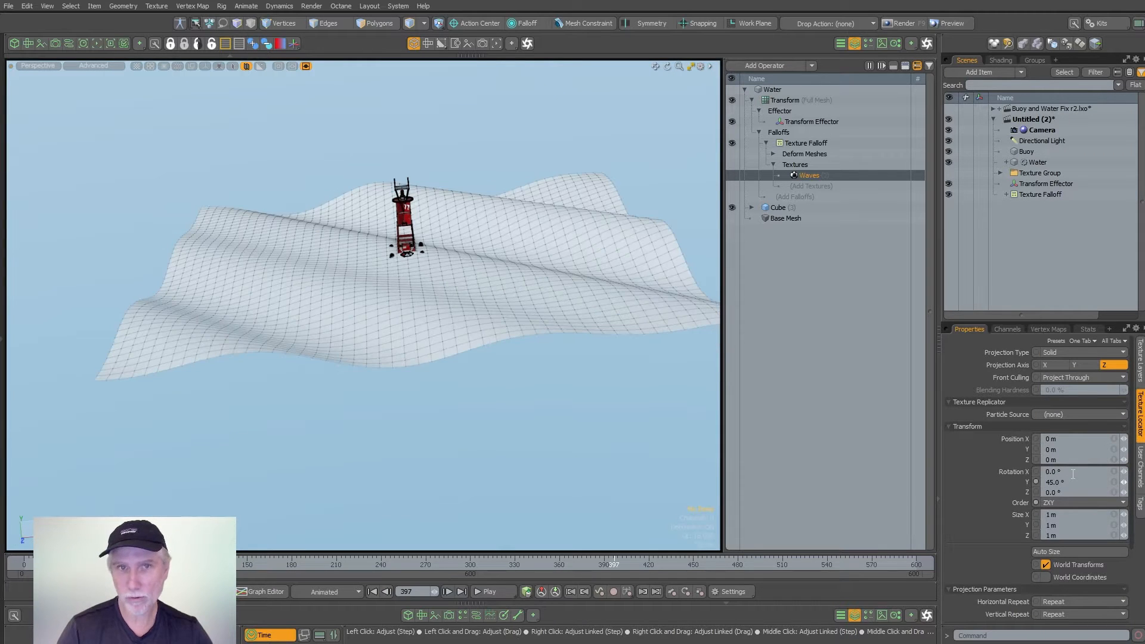
- Move the Transform Effector down along Y to about -53 mm to lower the water surface around the buoy
left_click_drag(530, 394, 413, 330, "alt")
left_click(785, 123)
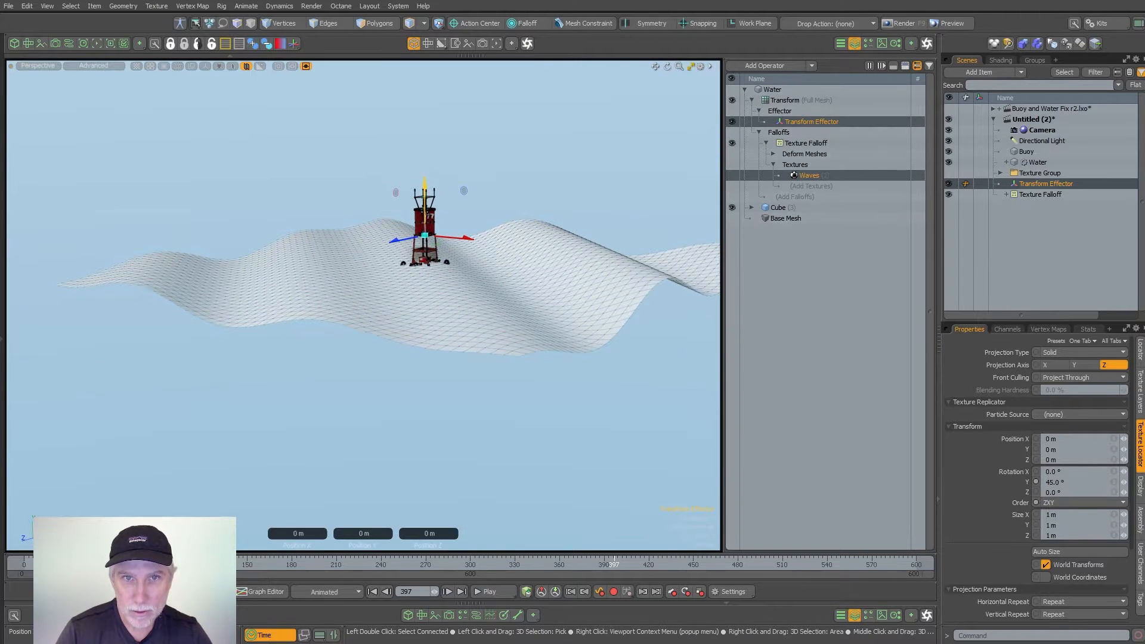
left_click_drag(430, 193, 417, 274)
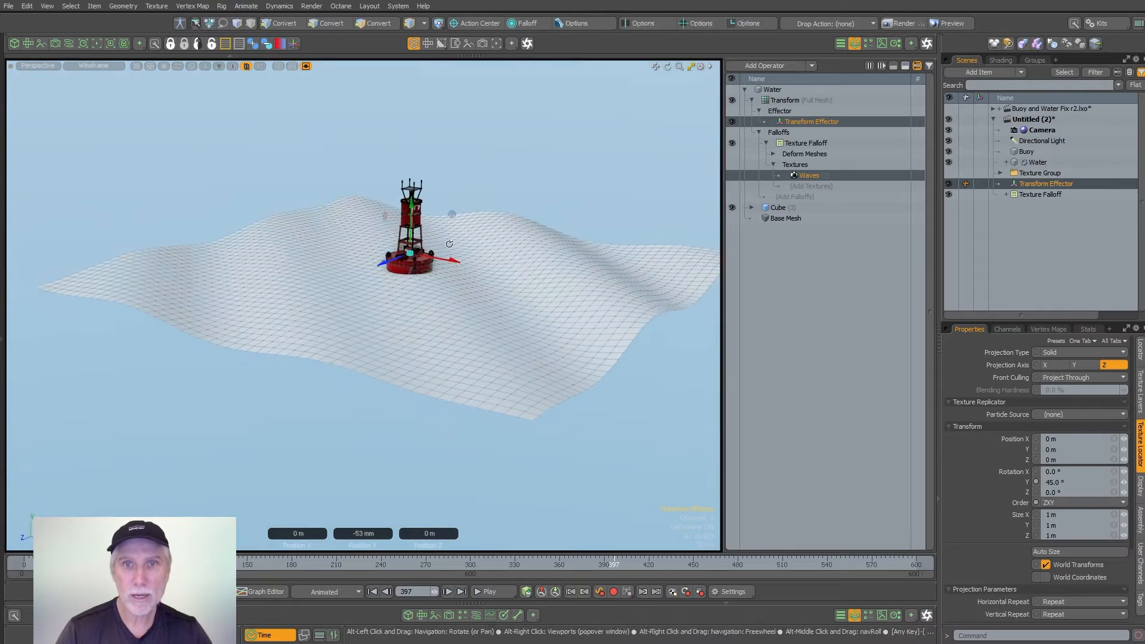
key("space")
- Play and scrub the animation to check the water, and try the Waves texture's Time at 10%
left_click(494, 592)
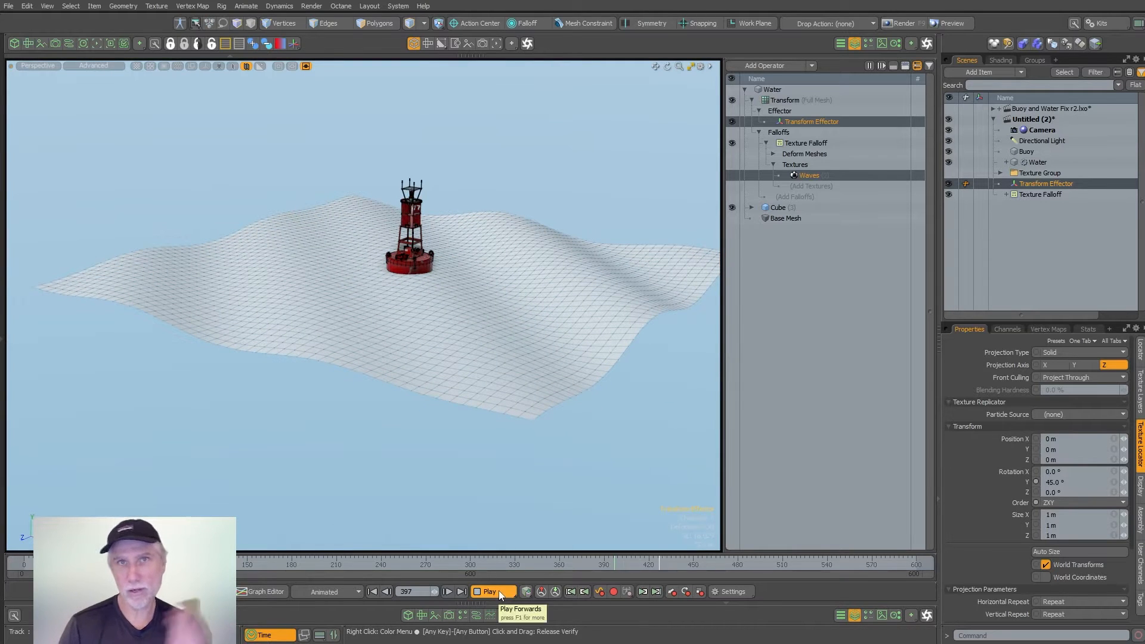
left_click(490, 591)
left_click_drag(474, 564, 411, 564)
left_click(1139, 391)
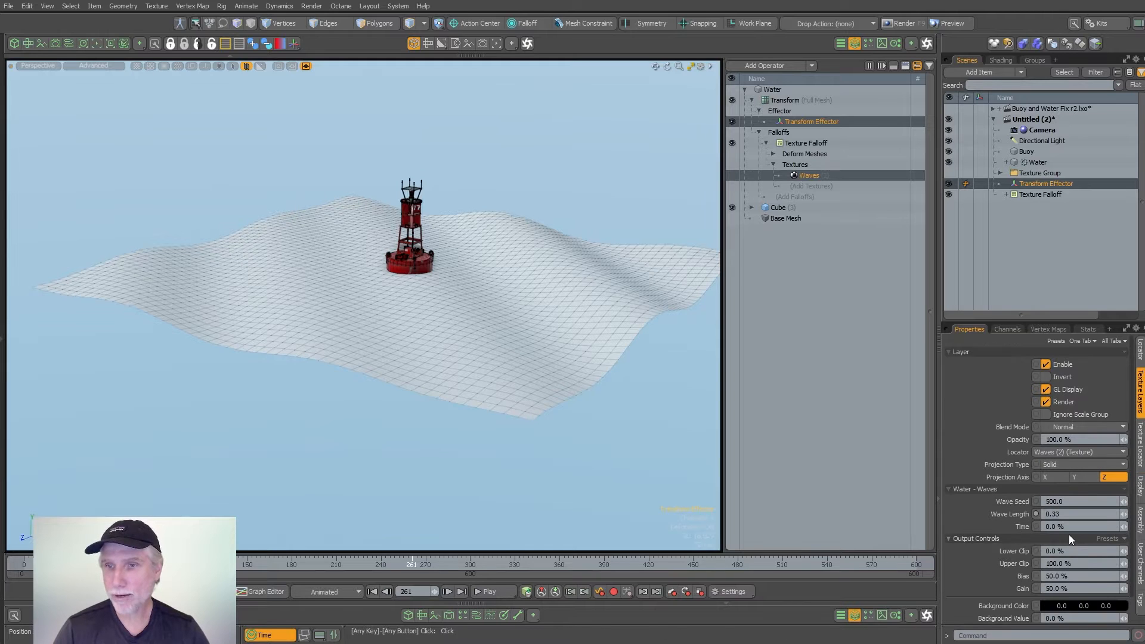
mouse_move(1121, 527)
left_mouse_down()
mouse_move(1140, 527)
mouse_move(1128, 527)
left_mouse_up()
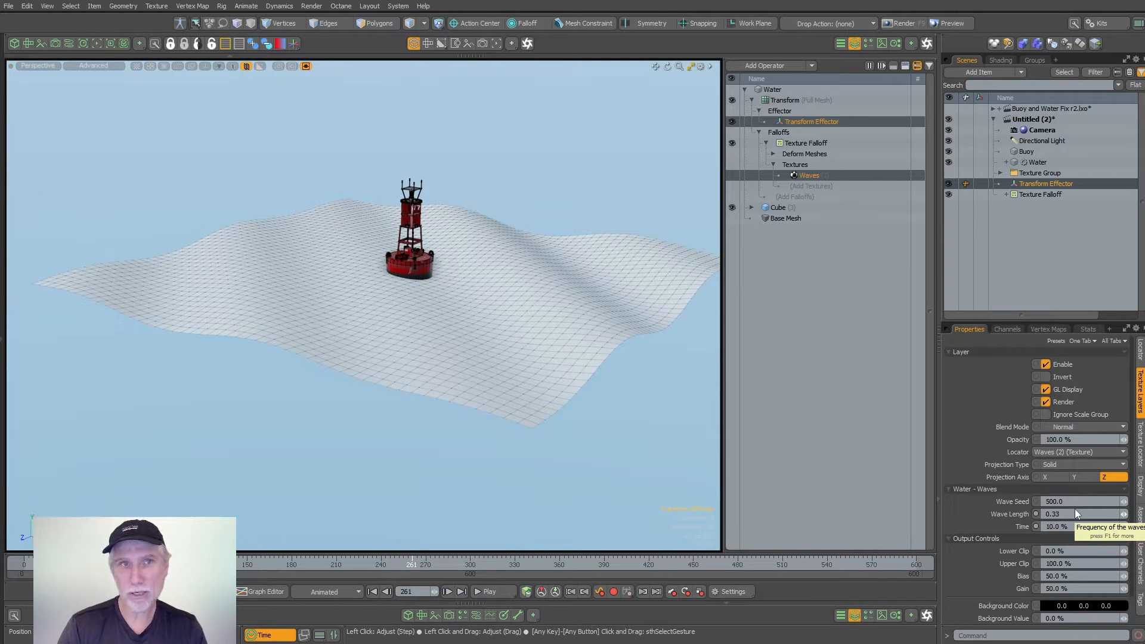
- Show the schematic beside the 3D view and add the Waves texture to its workspace
left_click(71, 44)
left_click(258, 396)
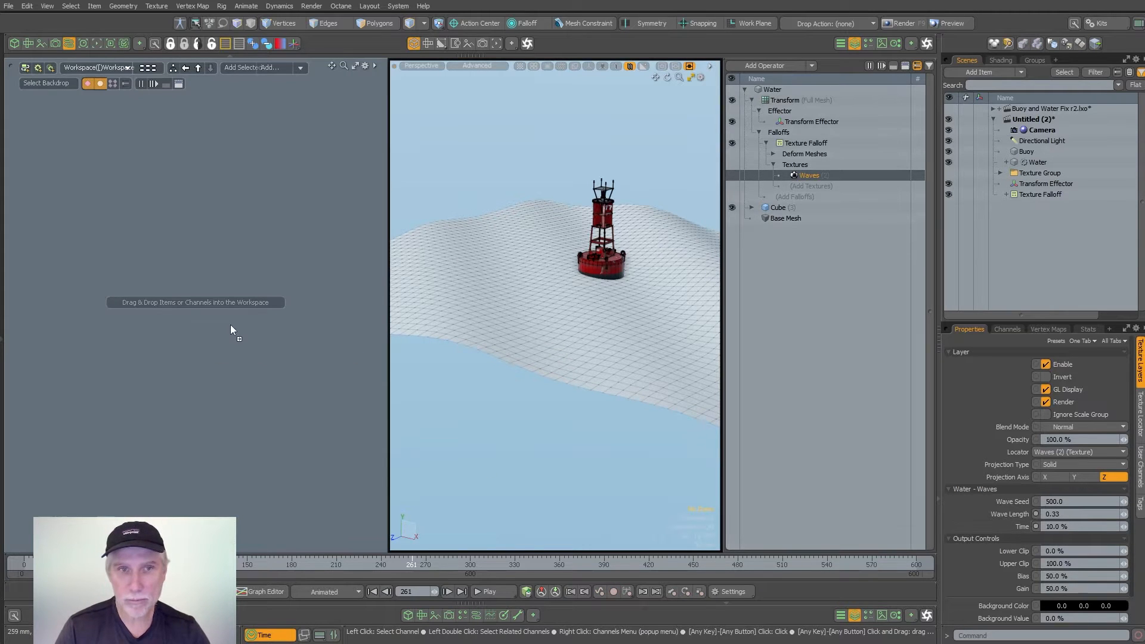
left_click_drag(231, 330, 238, 331)
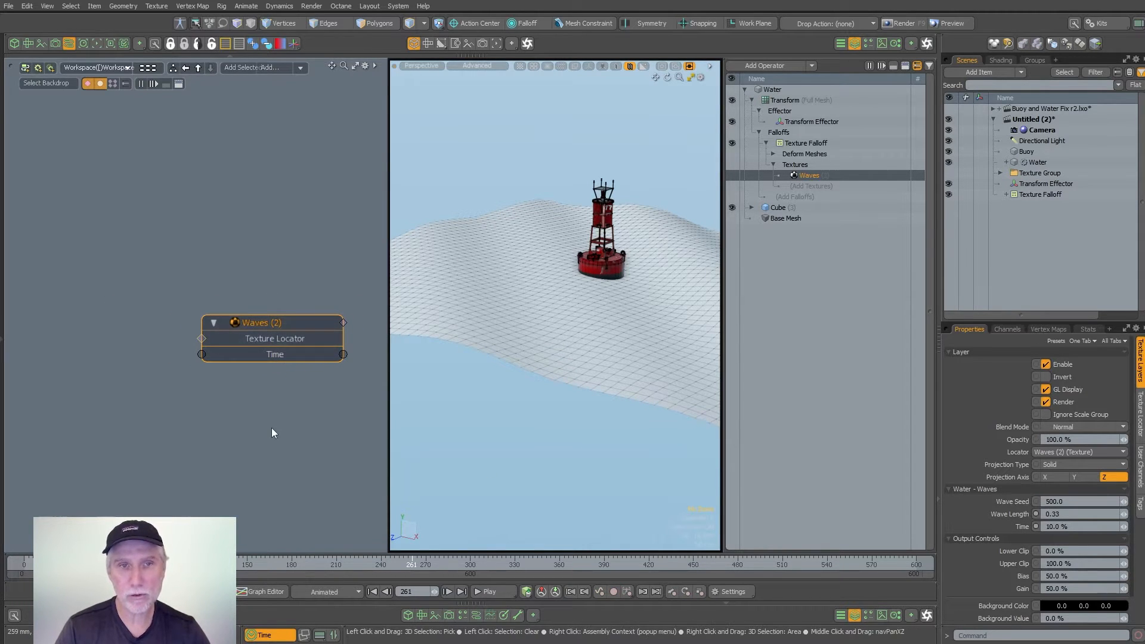
left_click_drag(388, 420, 435, 424)
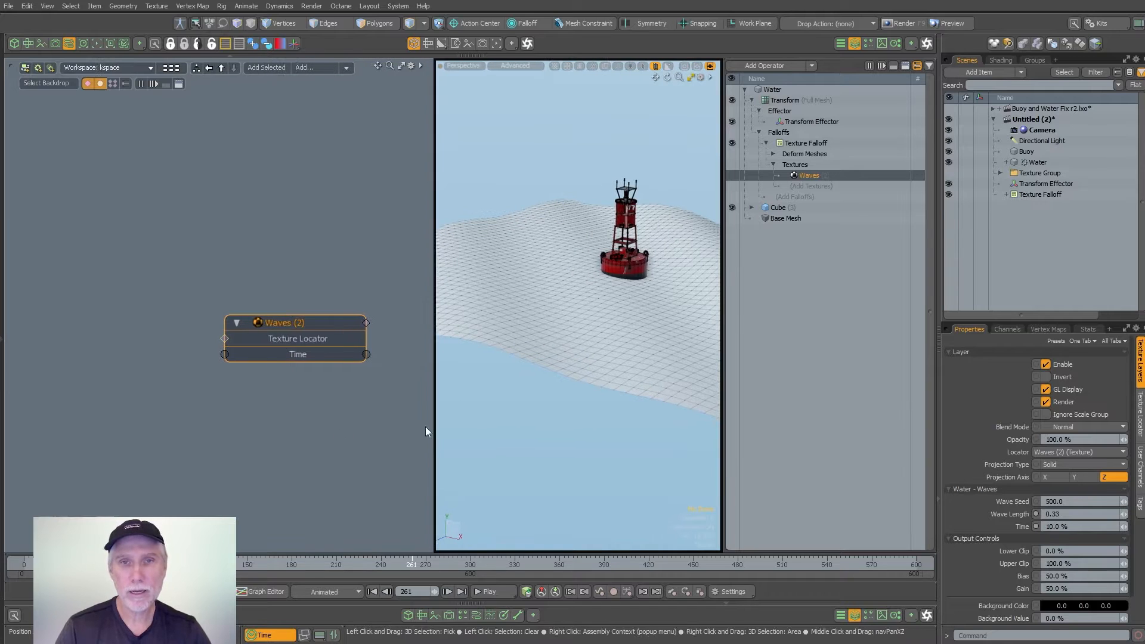
- Add a Time channel modifier to the schematic, placed ahead of the Waves node
left_click(309, 421)
key("Tab")
left_click_drag(770, 356, 499, 189)
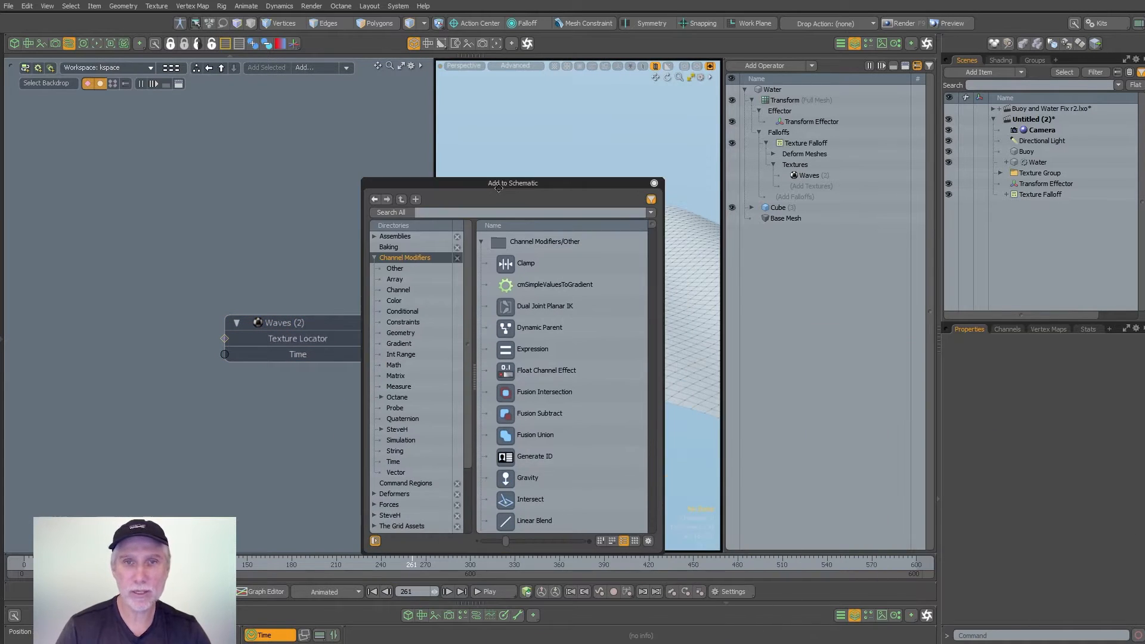
left_click(462, 212)
type("time")
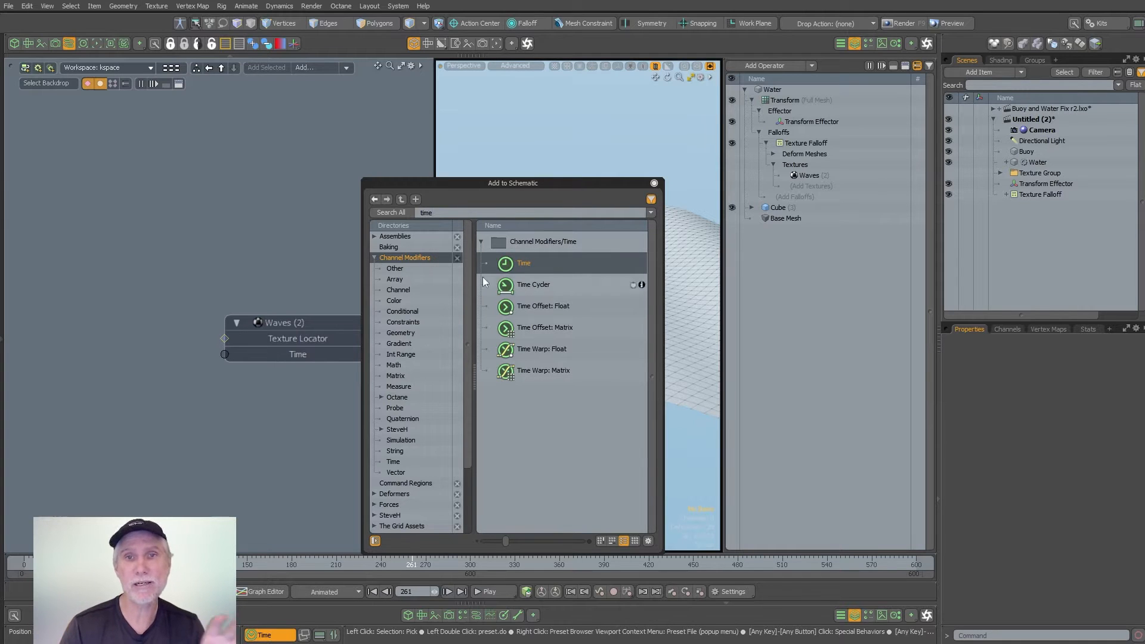
left_click_drag(524, 263, 74, 242)
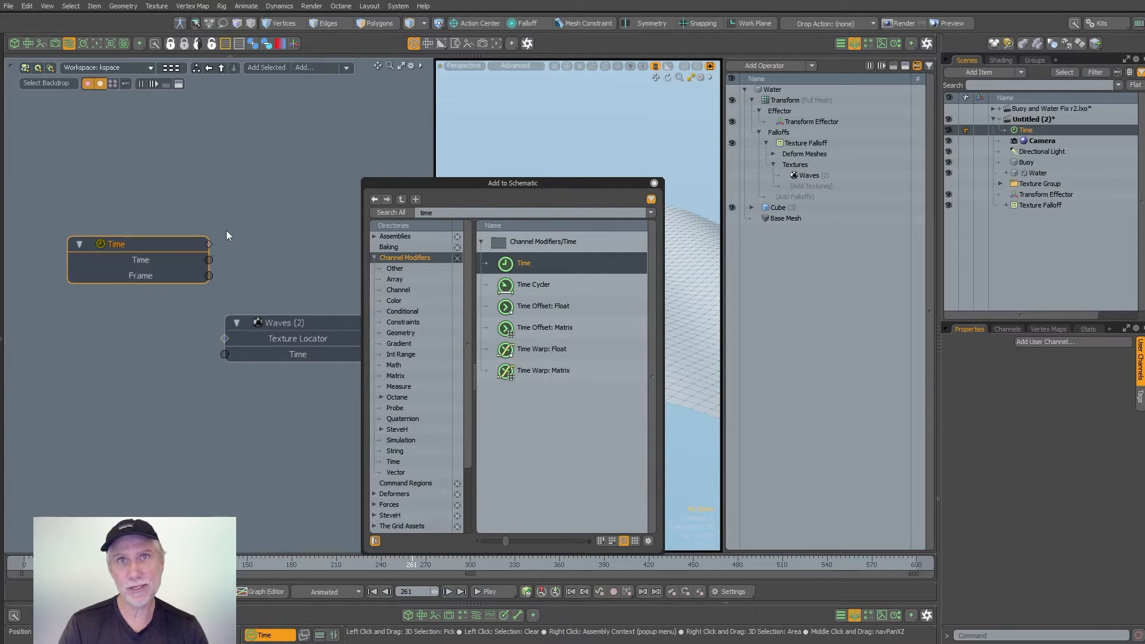
left_click_drag(410, 566, 390, 566)
left_click(654, 184)
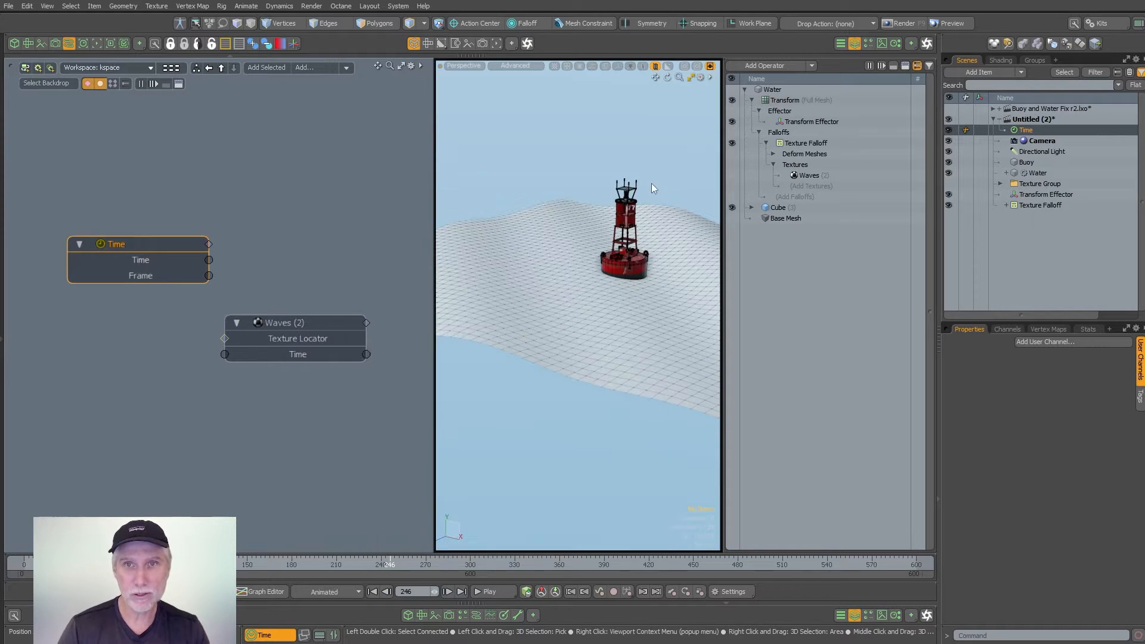
- Connect the Time modifier's Time output to the Waves texture's Time and play the animation in an enlarged 3D view
left_click_drag(218, 255, 316, 238)
left_click(321, 271)
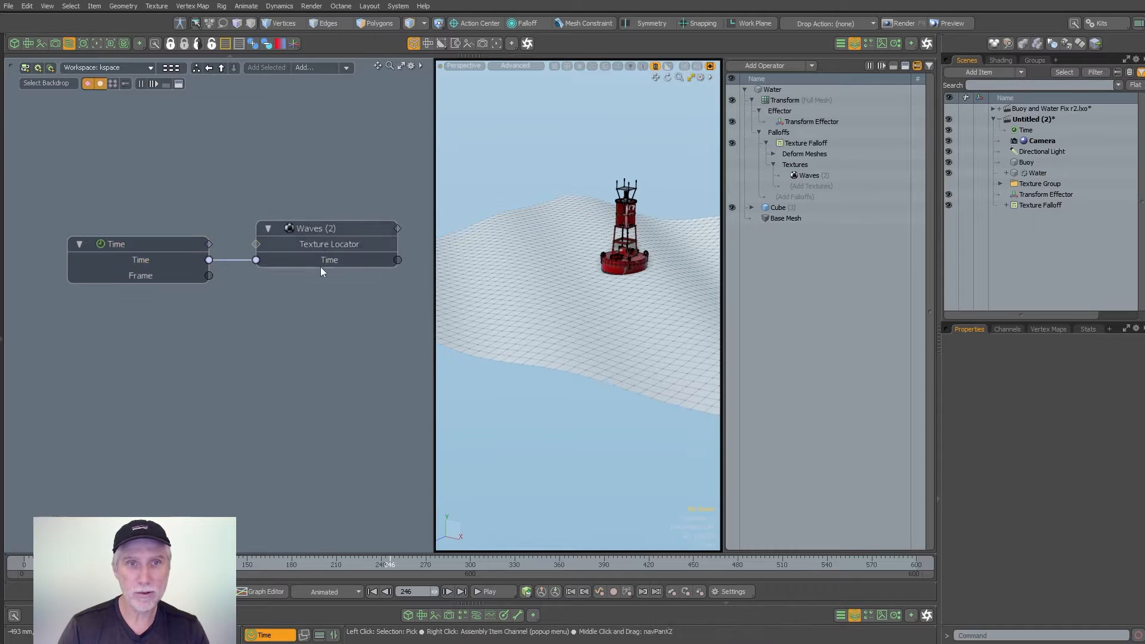
left_click(498, 591)
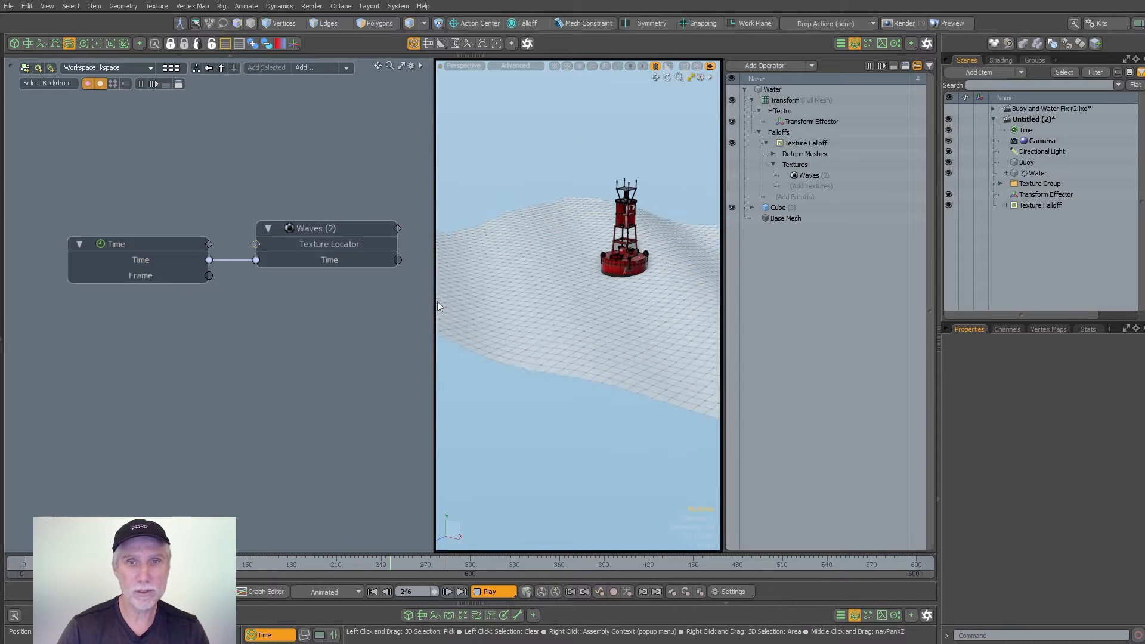
left_click(854, 44)
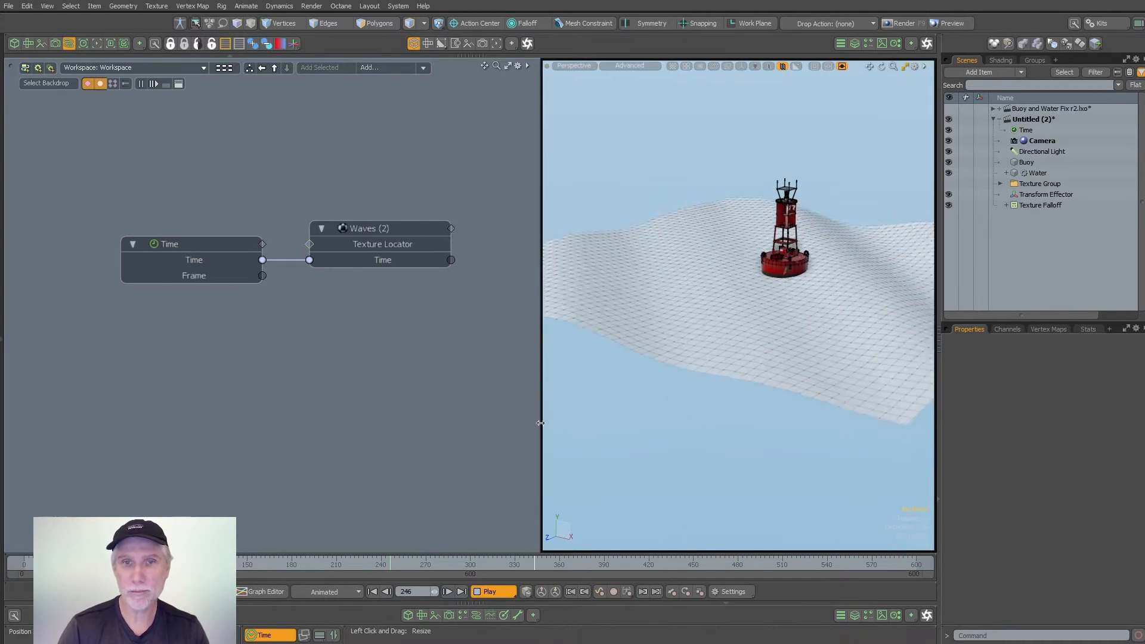
left_click_drag(541, 414, 399, 441)
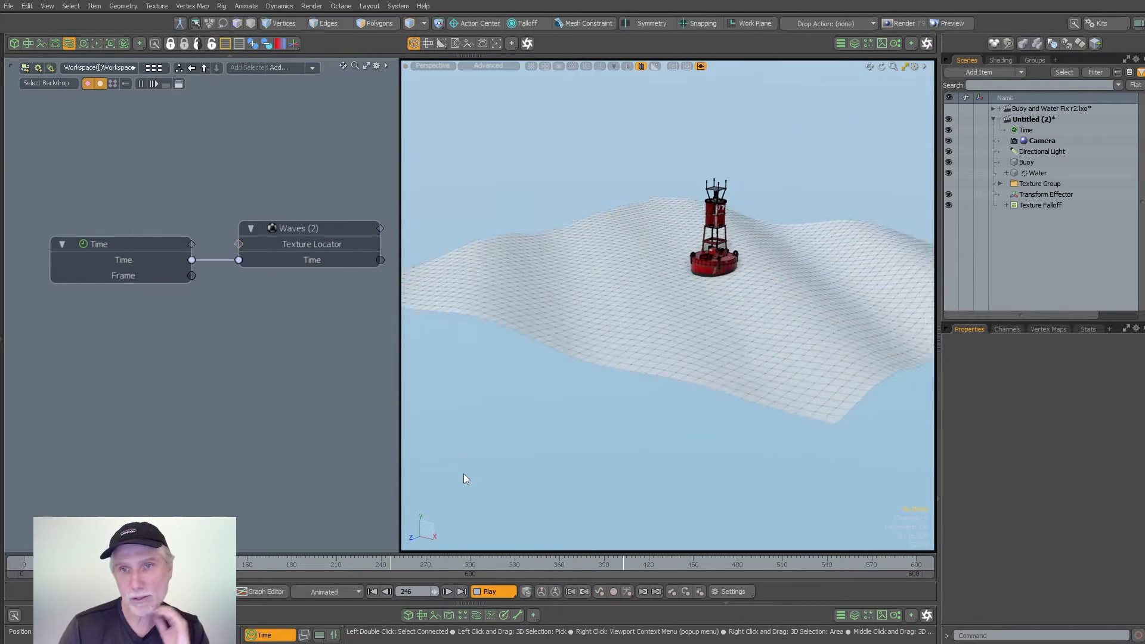
left_click(492, 592)
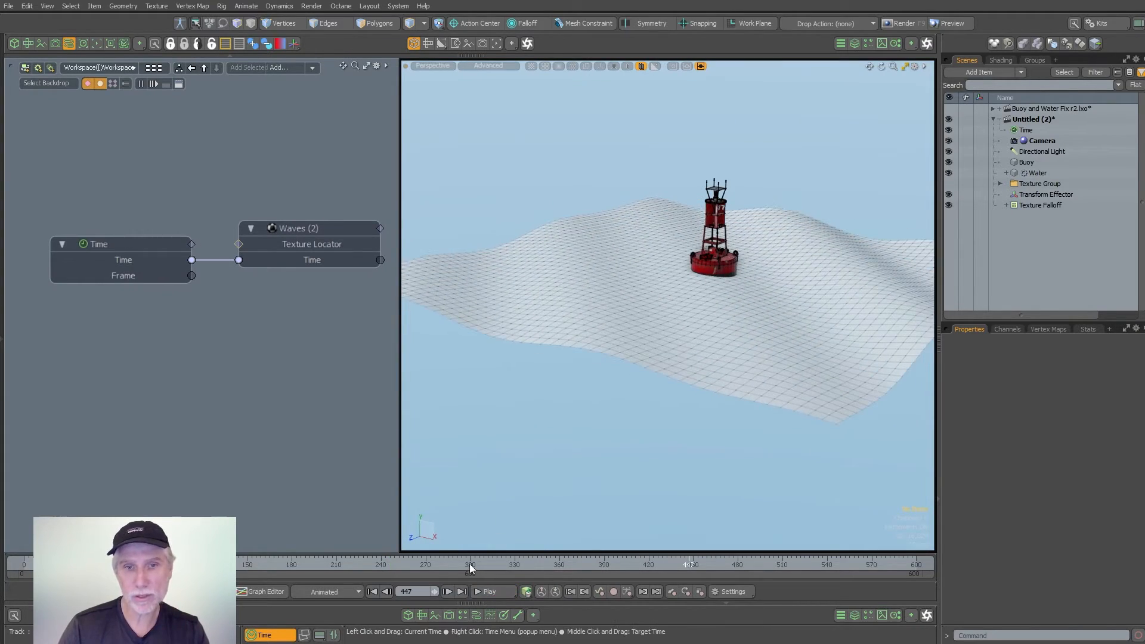
left_click_drag(470, 563, 384, 562)
- Add a Basic Math Multiply modifier below the Time and Waves nodes, with Value B set to 0.3
type("n")
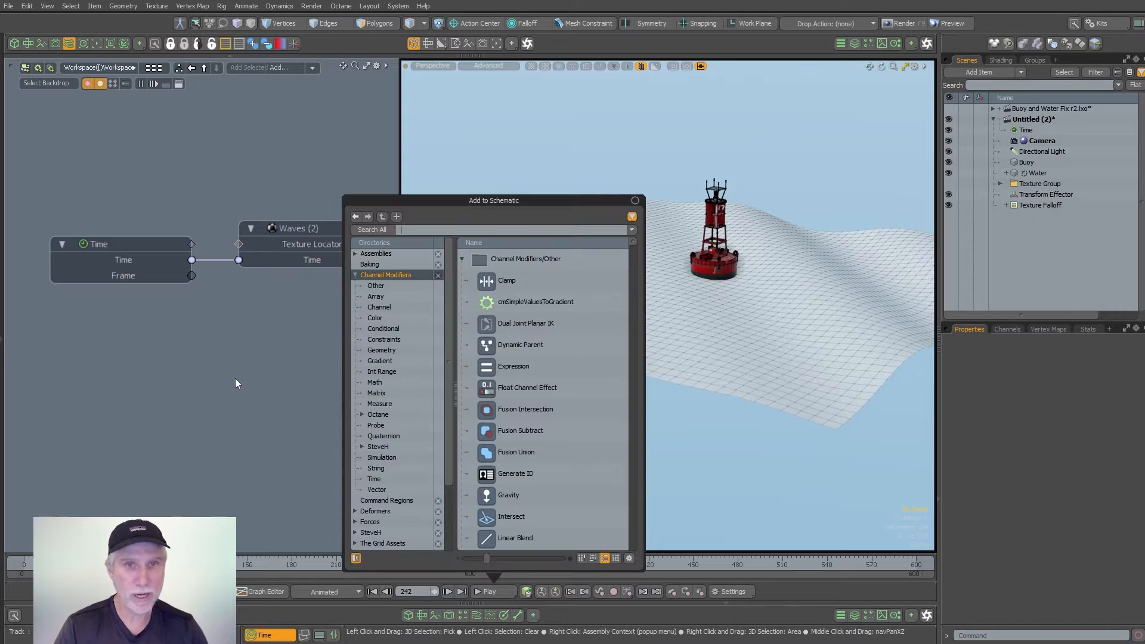
type("mult")
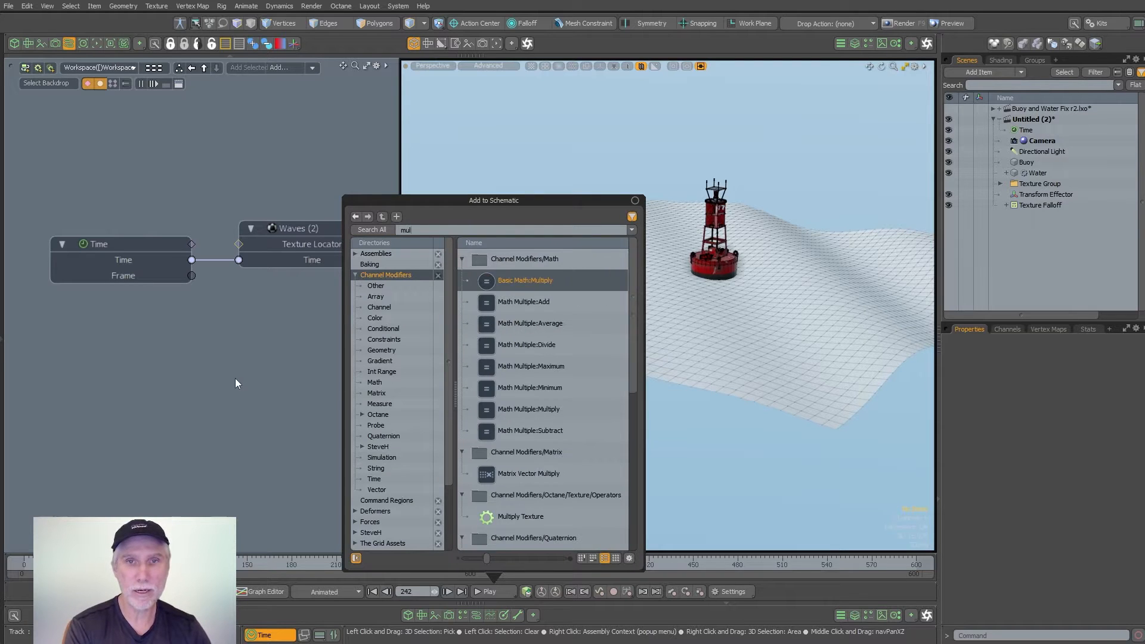
key("Return")
left_click_drag(171, 268, 235, 328)
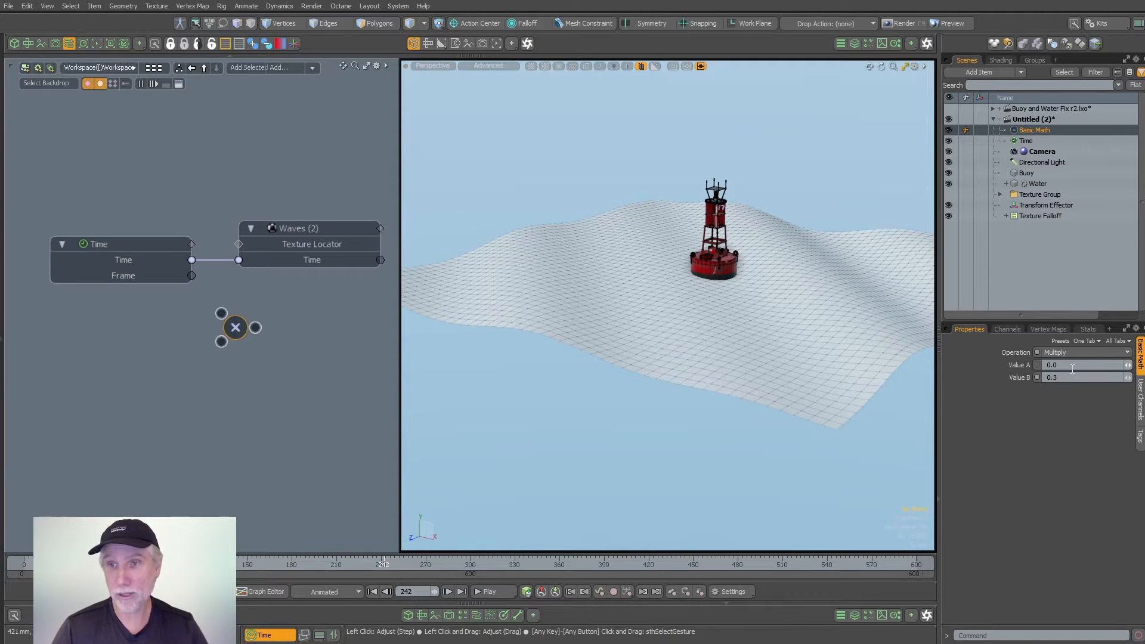
- Route the Time output through the Multiply modifier into the Waves texture's Time and play back the slowed waves
left_click_drag(191, 260, 310, 264)
left_click(288, 227)
left_click(488, 591)
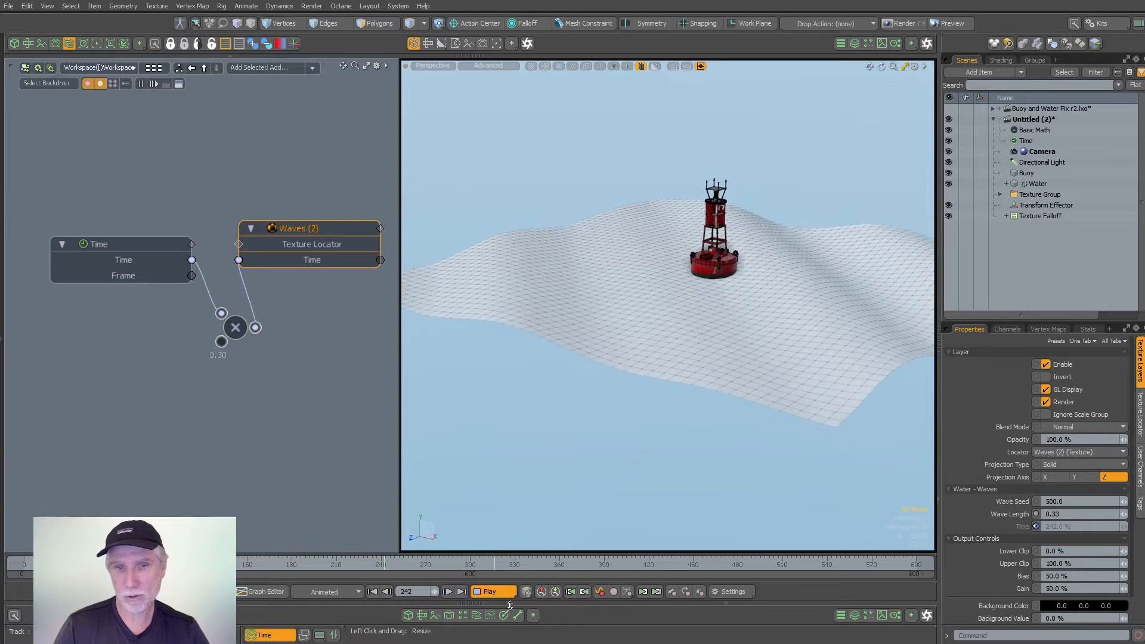
left_click(496, 591)
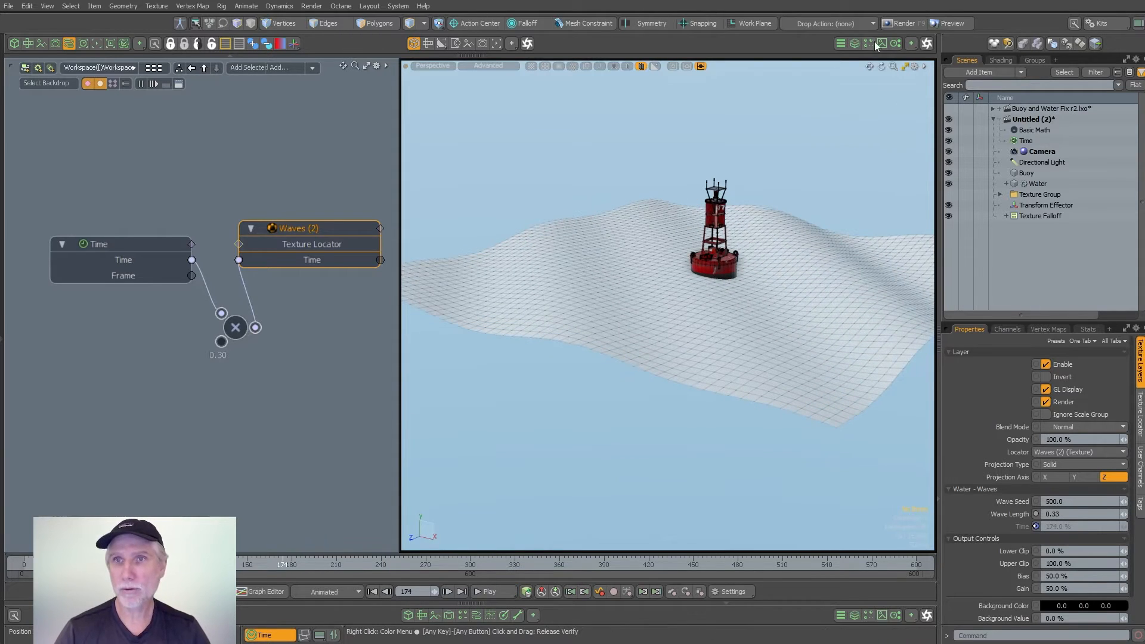
- Add the Water mesh's Texture Falloff to the schematic and line it up after the Waves node
left_click(856, 43)
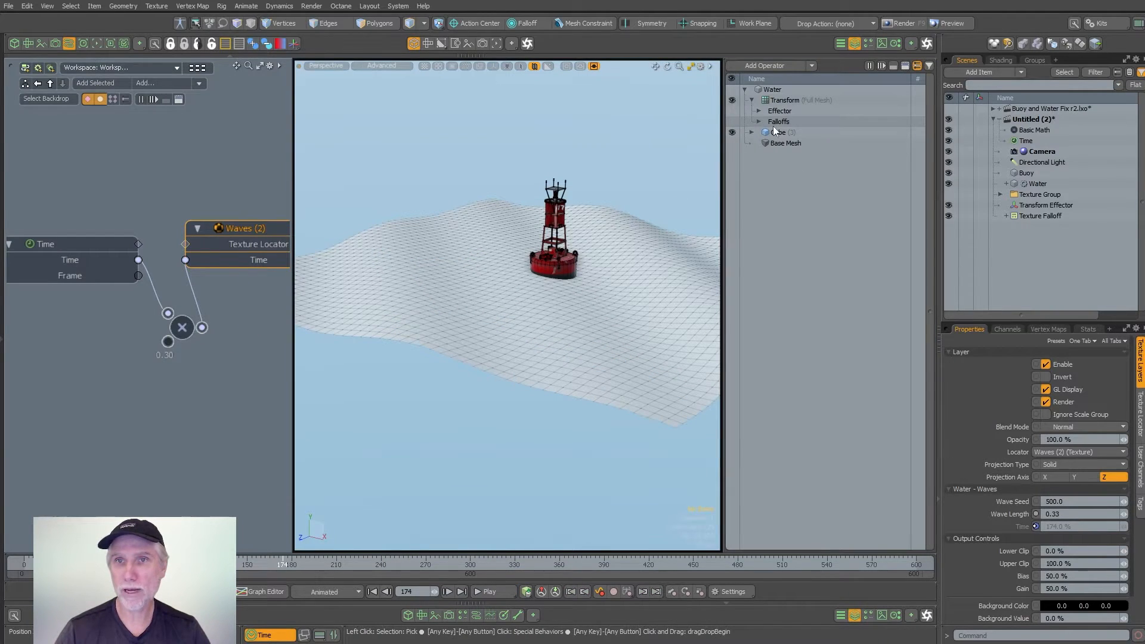
left_click(773, 156)
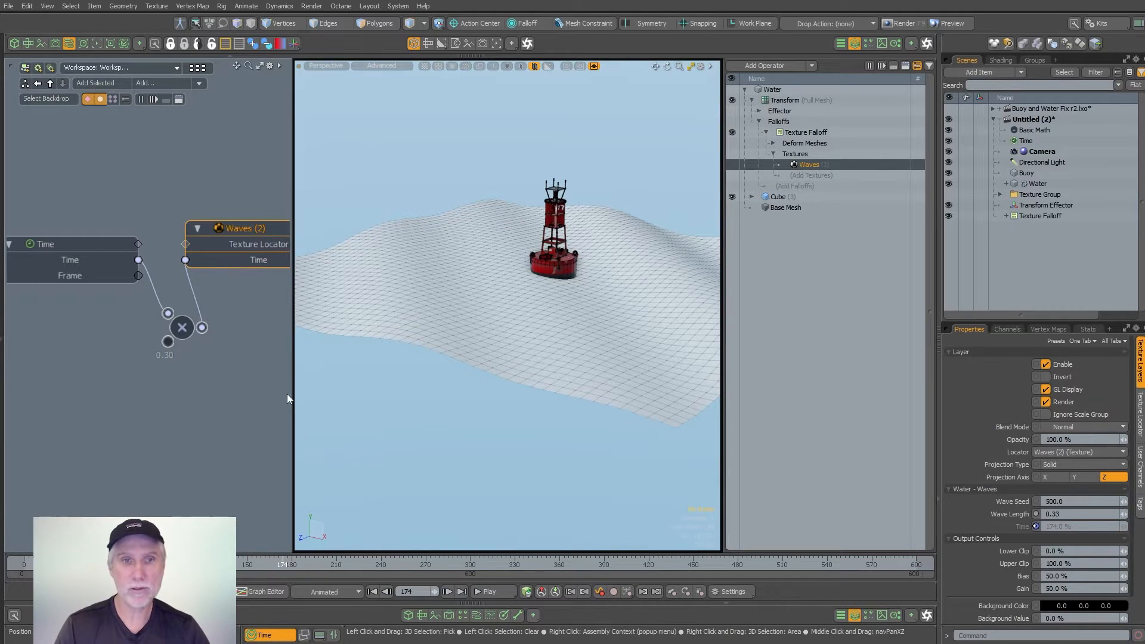
left_click_drag(292, 398, 454, 401)
scroll(358, 363, "down", 3)
left_click_drag(356, 363, 335, 332, "alt")
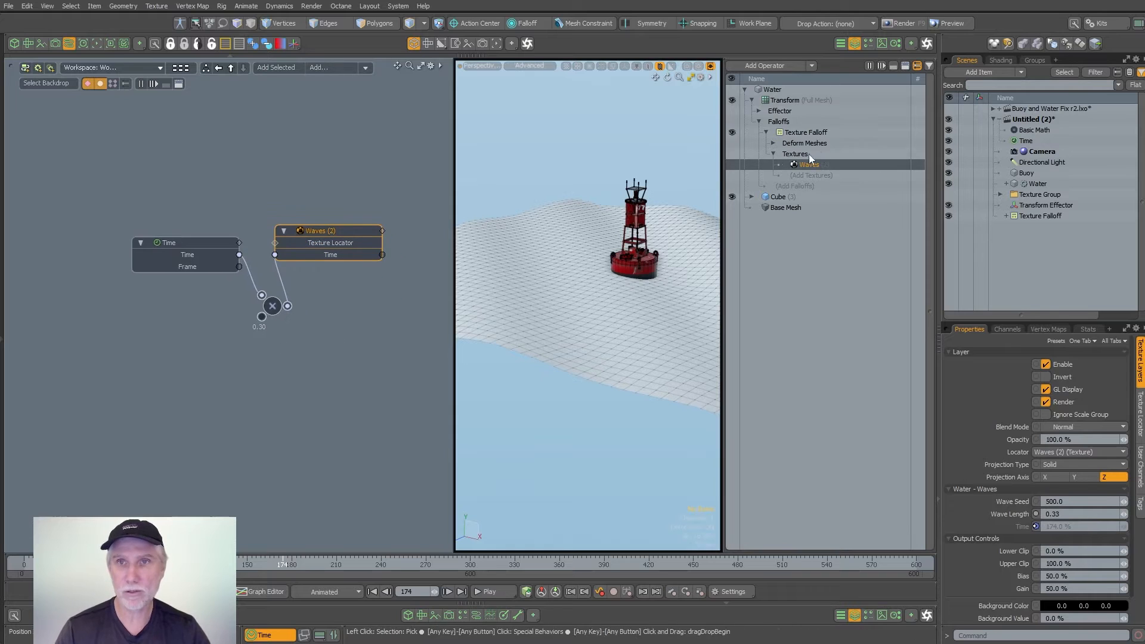
left_click_drag(807, 133, 380, 402)
left_click(331, 381)
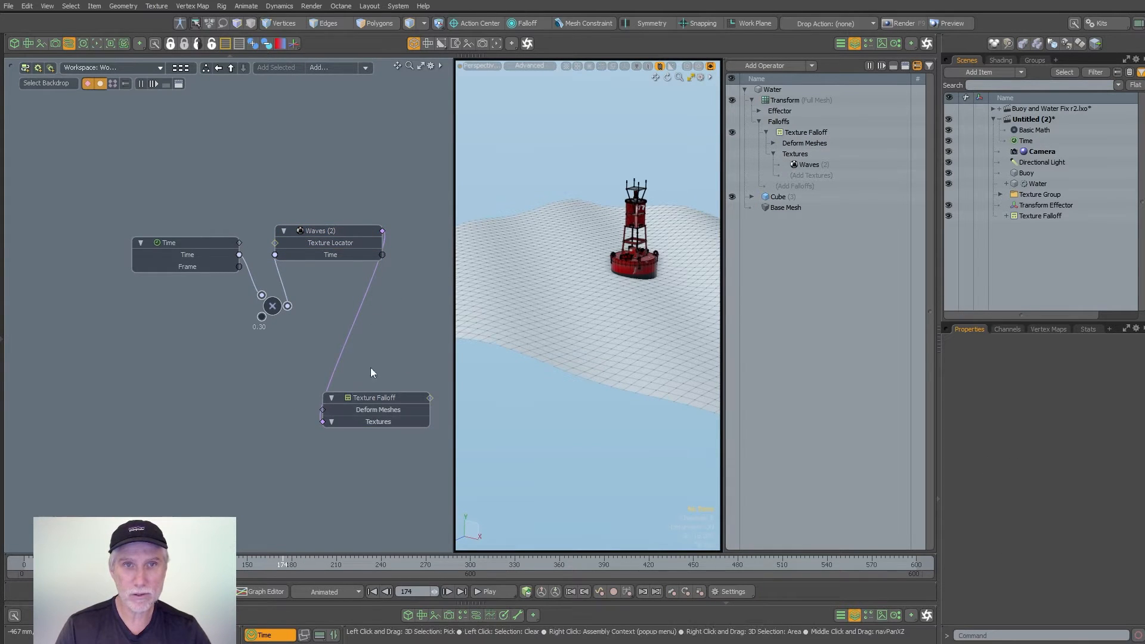
middle_click_drag(370, 367, 268, 402)
left_click_drag(267, 402, 388, 230)
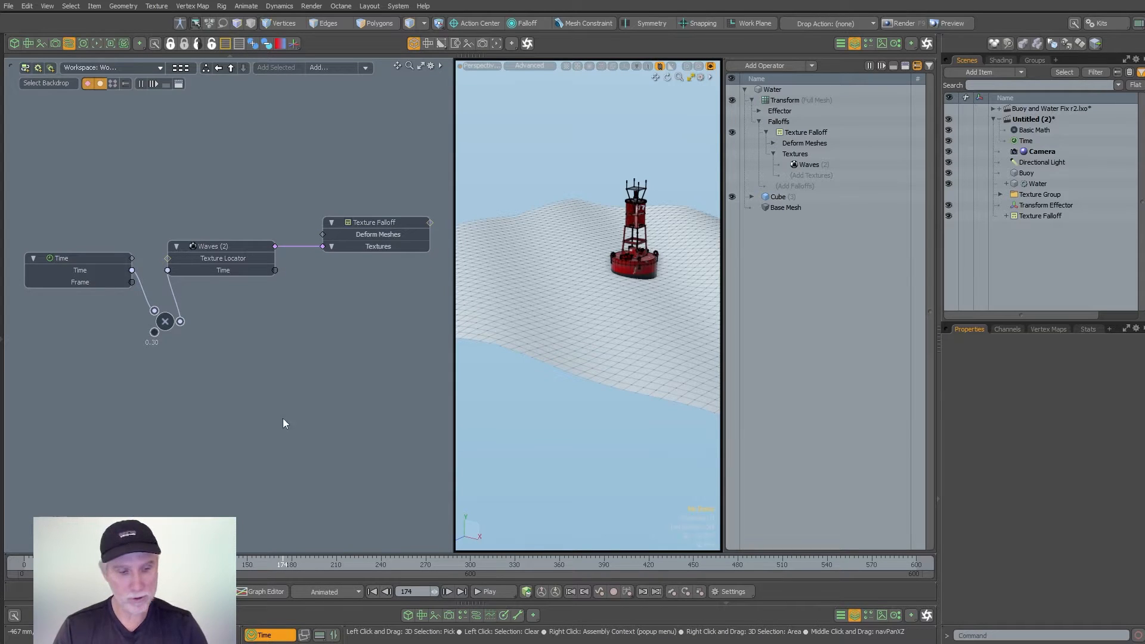
key("n")
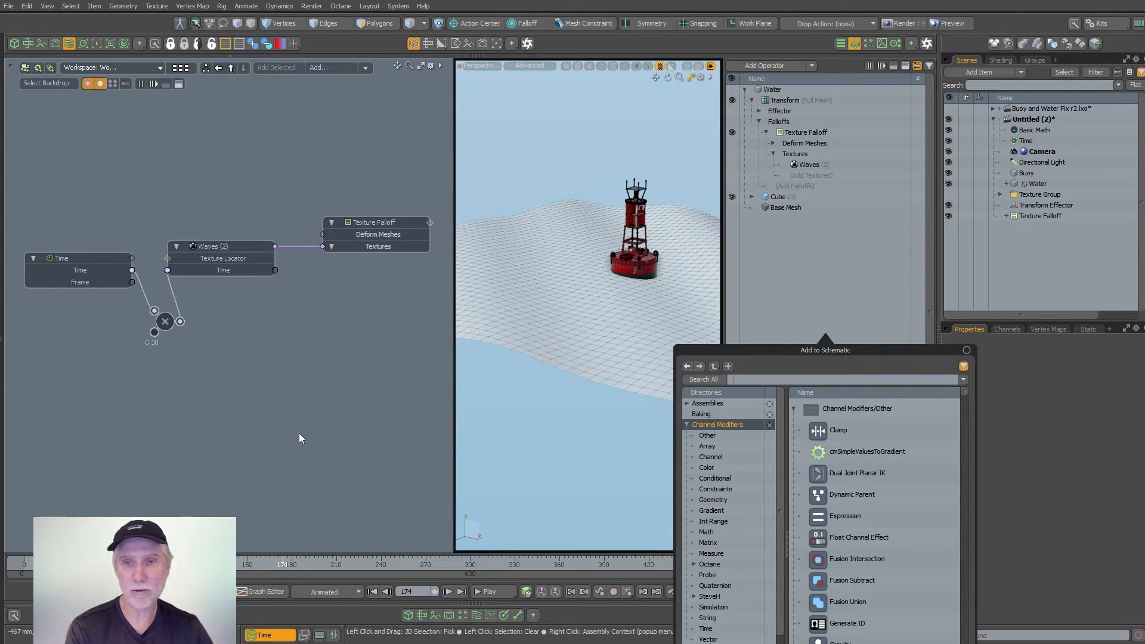
type("riip")
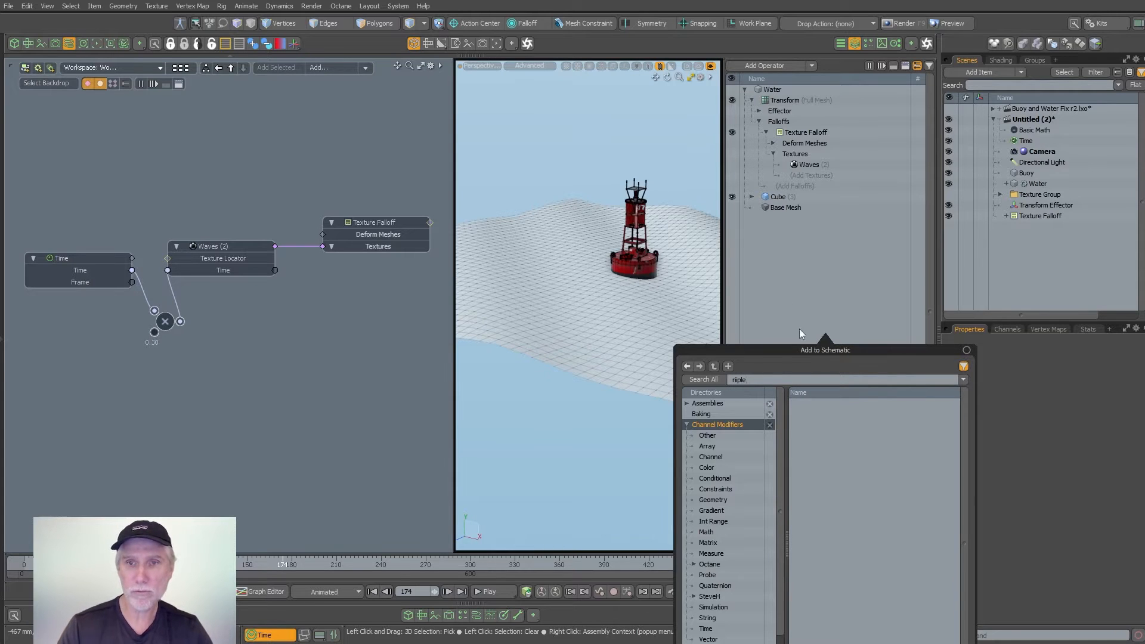
type("n")
type("r")
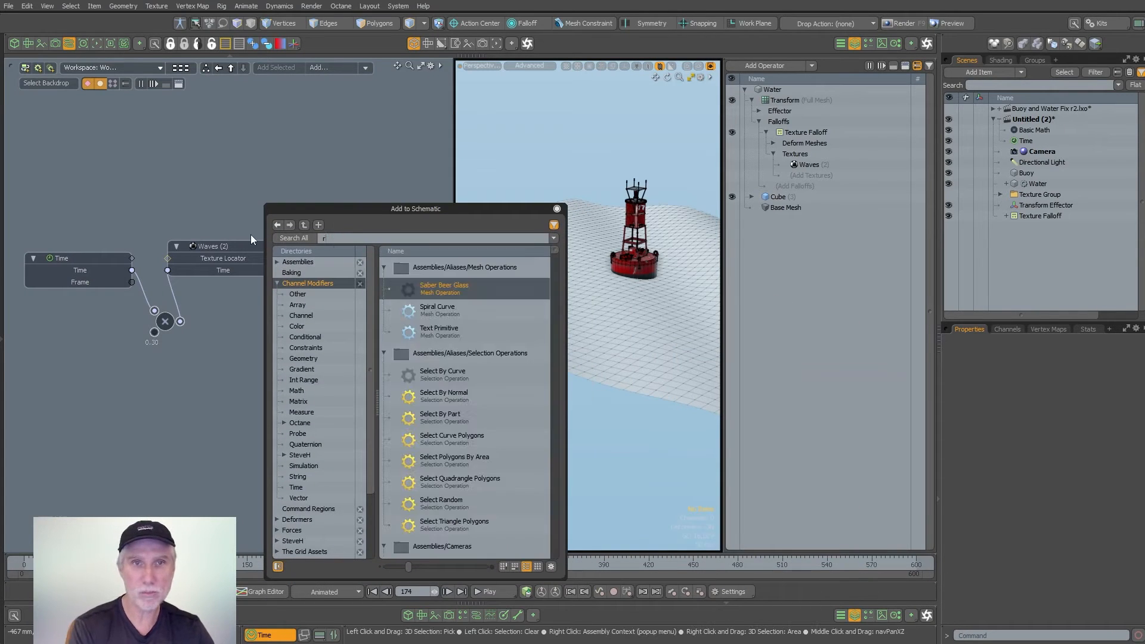
type("ipp")
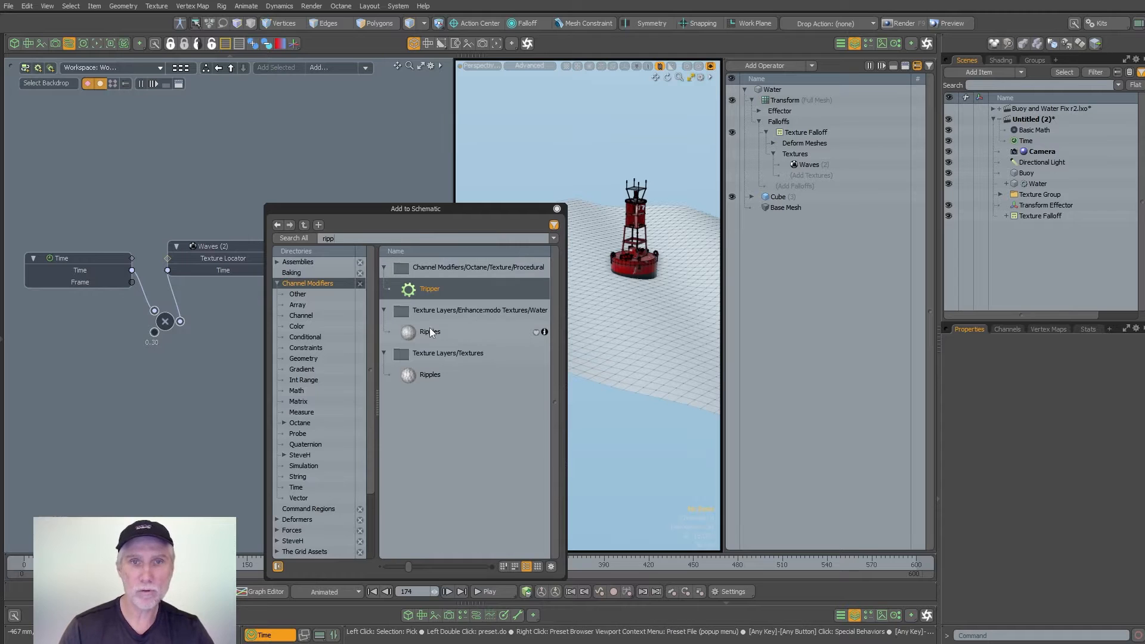
left_click(555, 210)
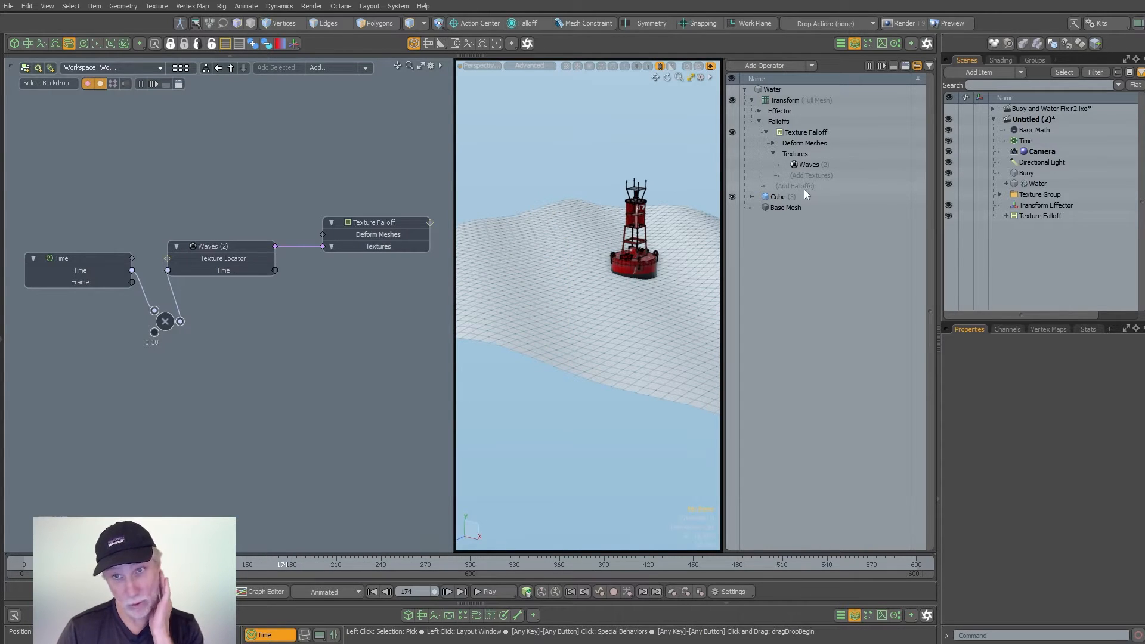
- Add the Enhance:modo Water Ripples texture to the Texture Falloff's Textures, placing it above Waves
left_click(825, 174)
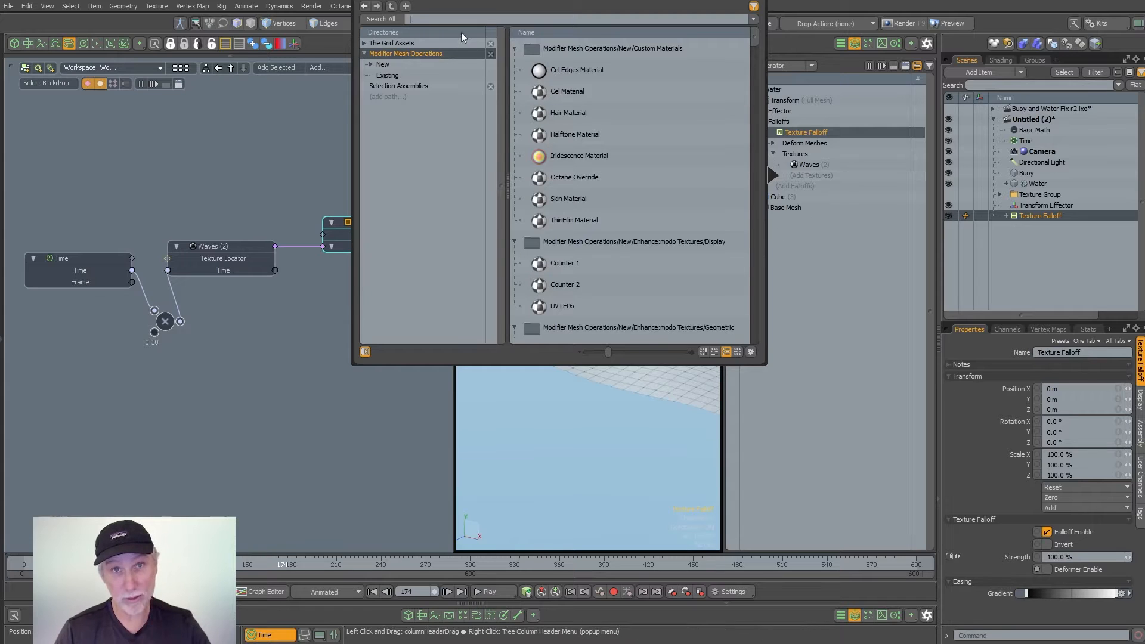
type("ri")
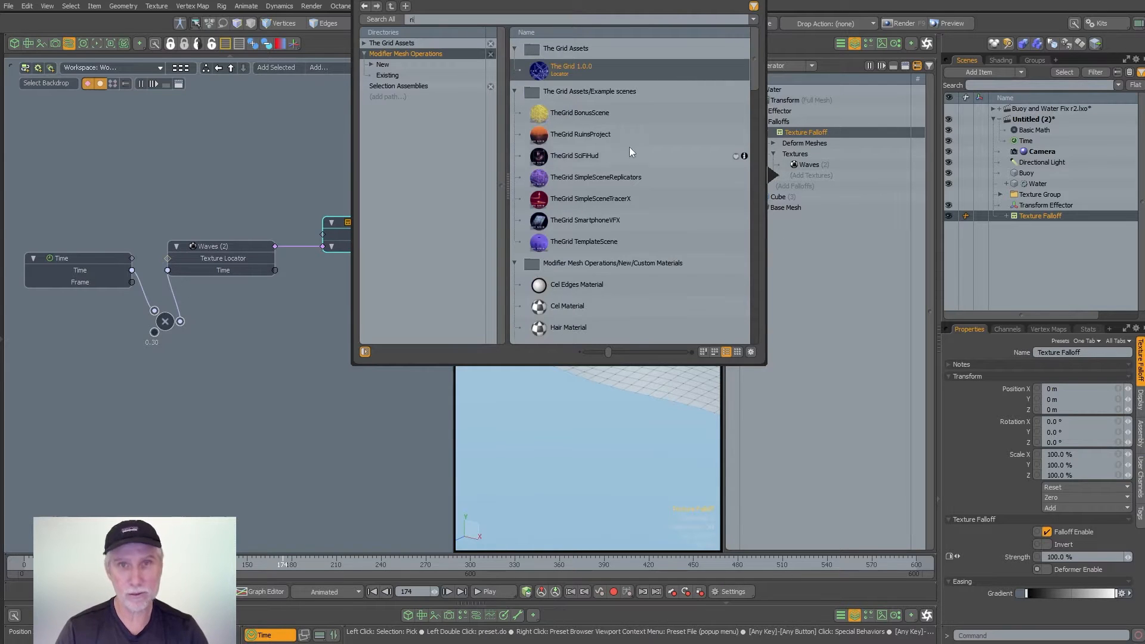
type("p")
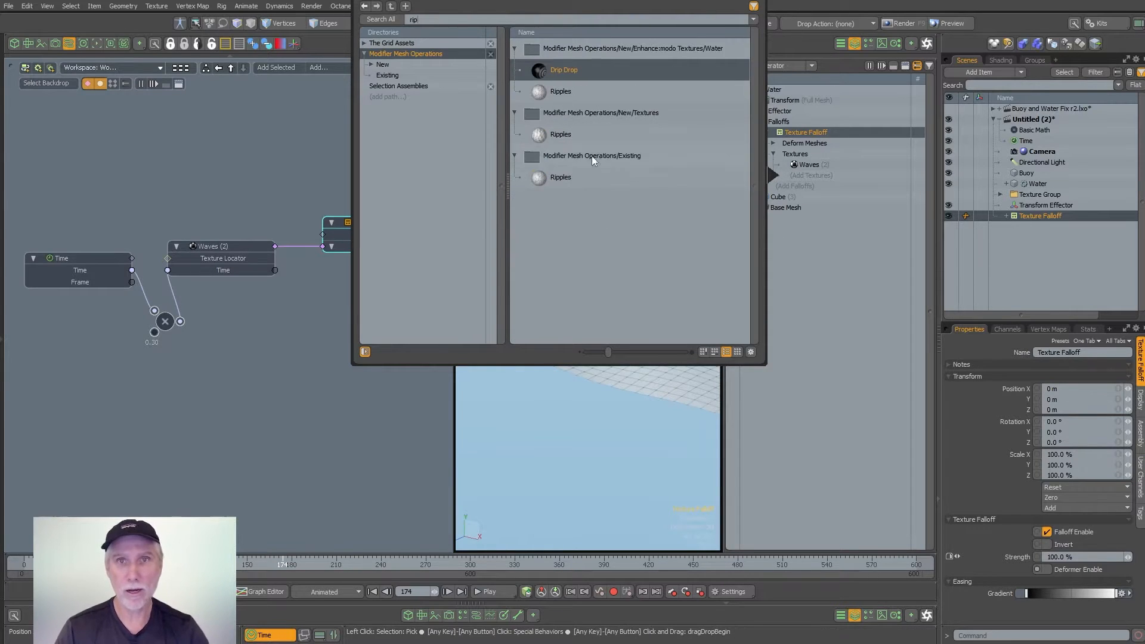
left_click(562, 134)
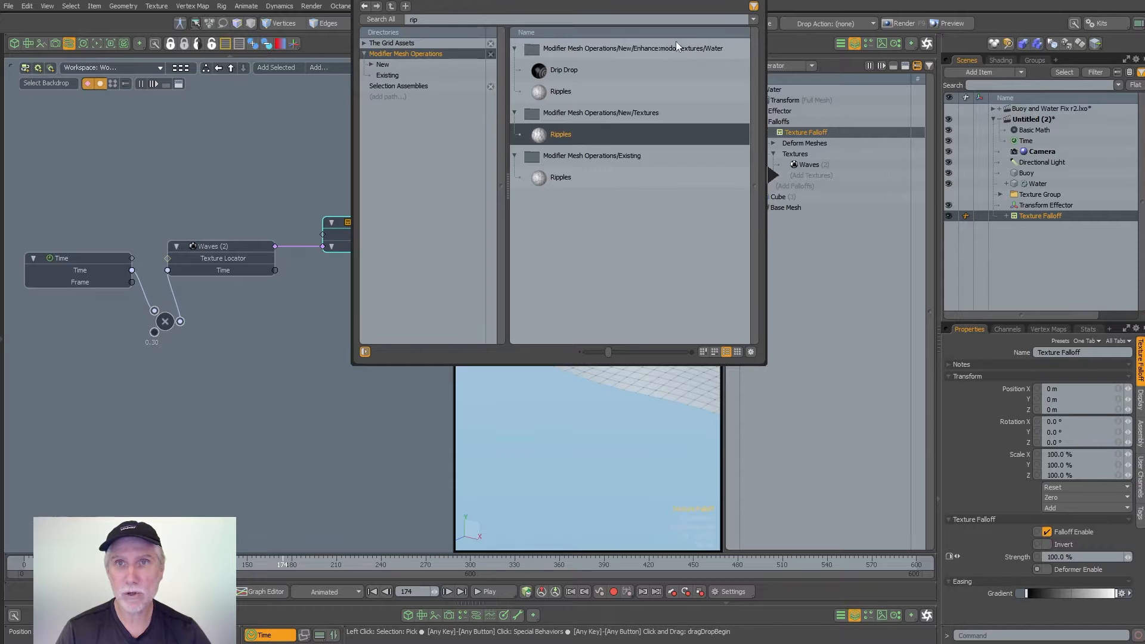
double_click(563, 91)
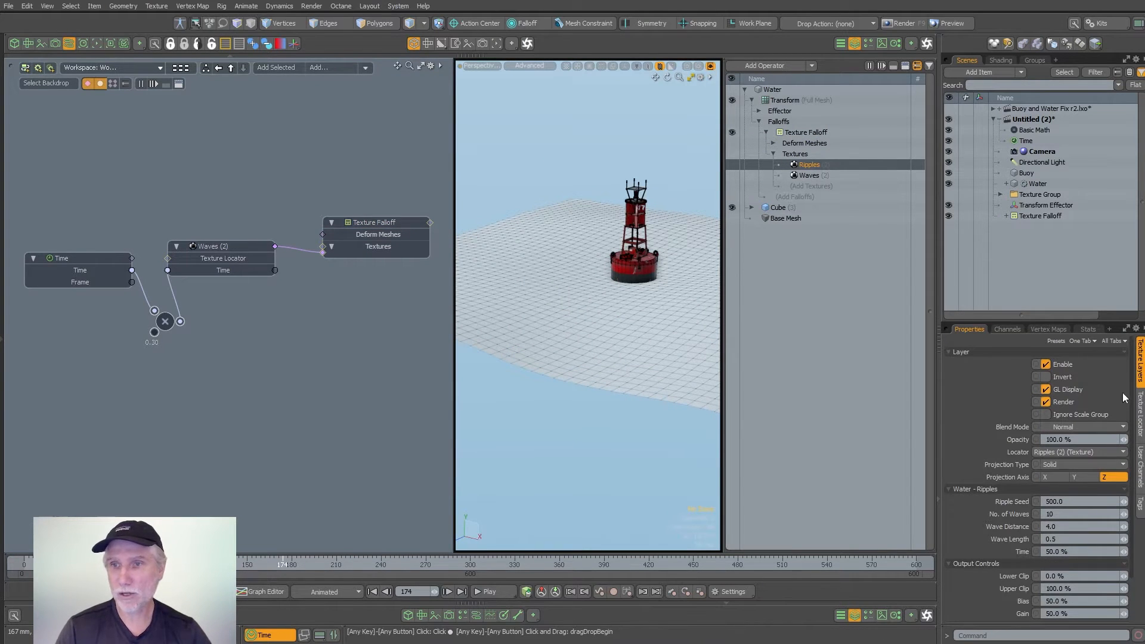
left_click(1140, 412)
left_click(1140, 361)
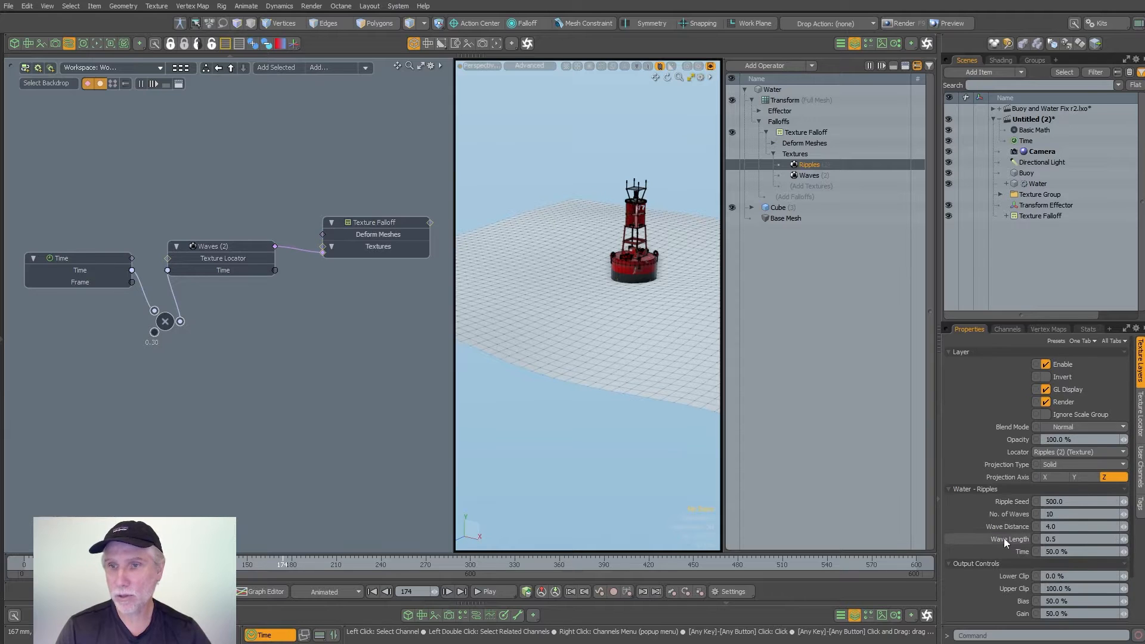
- Add the Ripples texture to the schematic above the Waves node and compare the texture order with the Texture Falloff inputs
left_click_drag(336, 401, 241, 204)
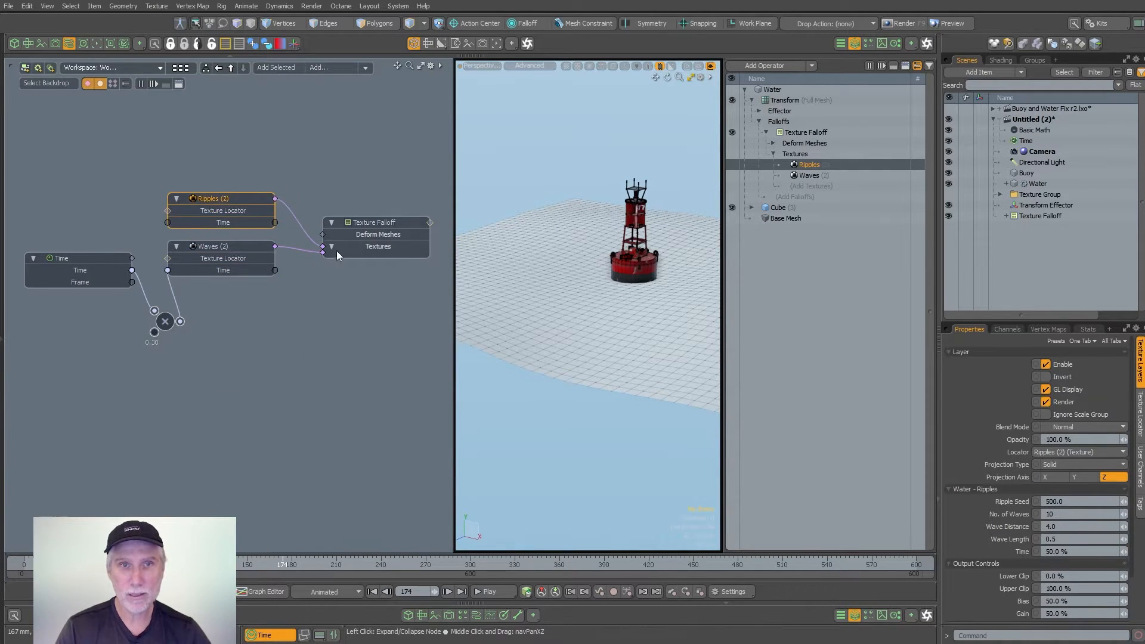
left_click_drag(346, 238, 390, 240, "ctrl+alt")
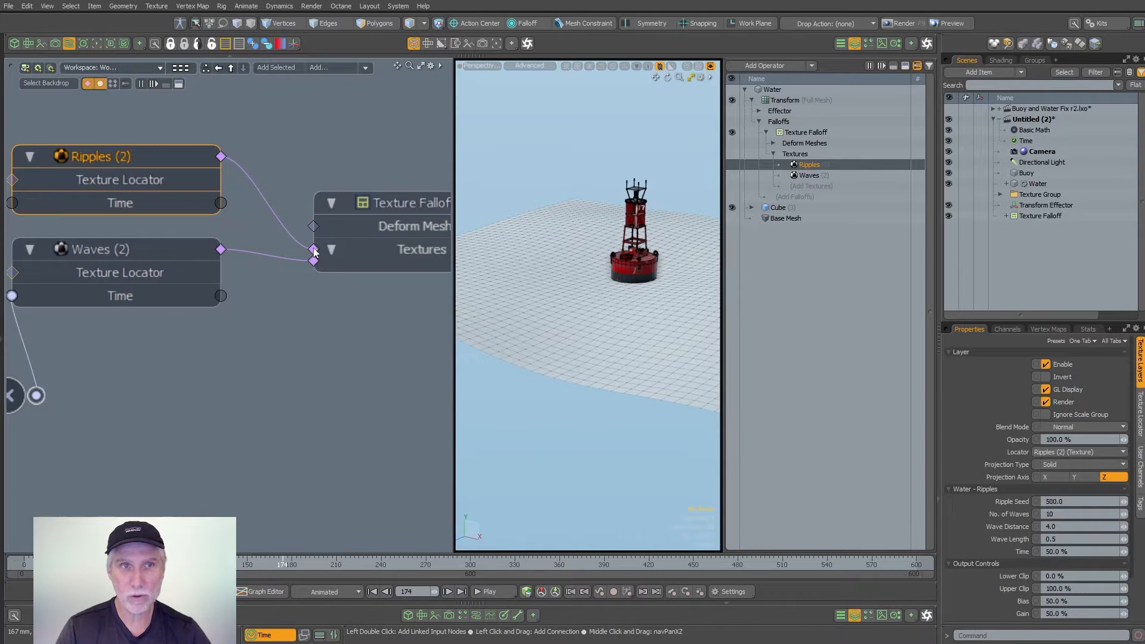
left_click(809, 176)
left_click(808, 166)
- Rearrange the schematic so the Time node has more space before the Multiply and texture nodes
mouse_move(372, 236)
left_mouse_down("ctrl+alt")
mouse_move(331, 238)
mouse_move(363, 236)
left_mouse_up("ctrl+alt")
left_click(248, 234)
left_click(240, 214)
mouse_move(246, 182)
left_mouse_down()
mouse_move(227, 182)
mouse_move(247, 182)
left_mouse_up()
left_click_drag(146, 271, 101, 265, "ctrl+alt")
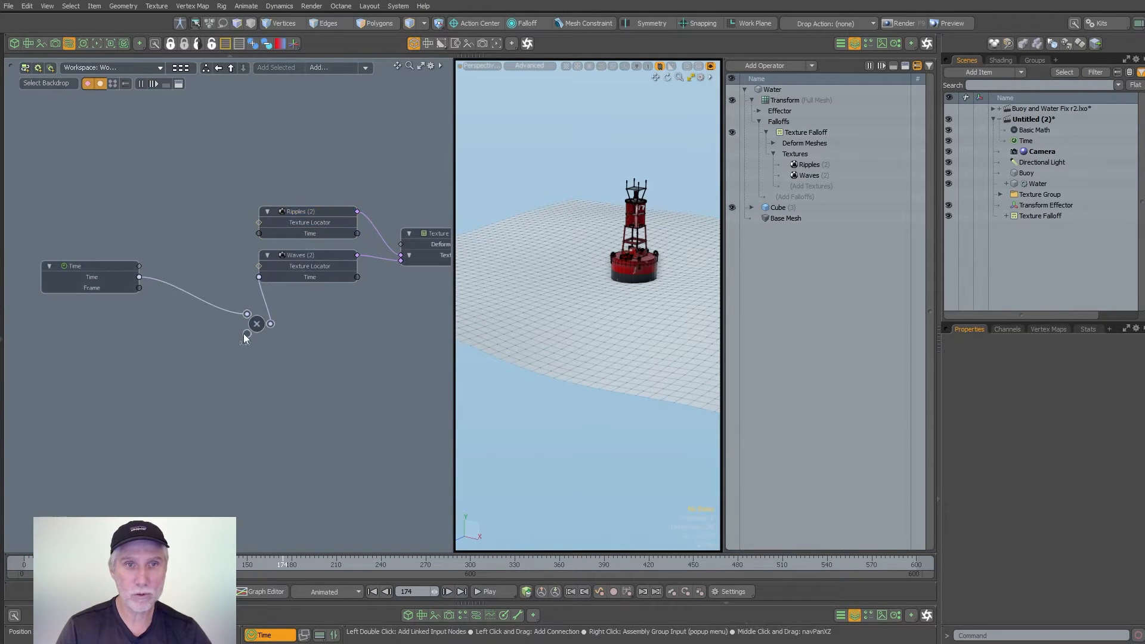
left_click_drag(256, 327, 256, 357)
- Compare the water surface with the Ripples layer disabled and enabled in an enlarged 3D view
left_click(286, 226)
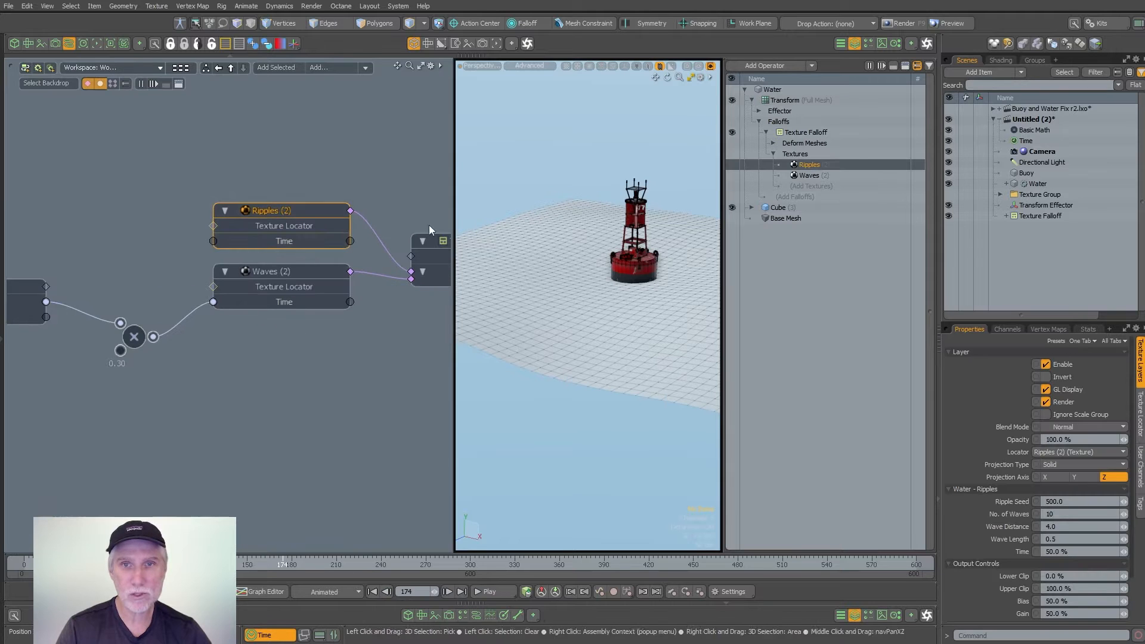
left_click_drag(449, 352, 312, 355)
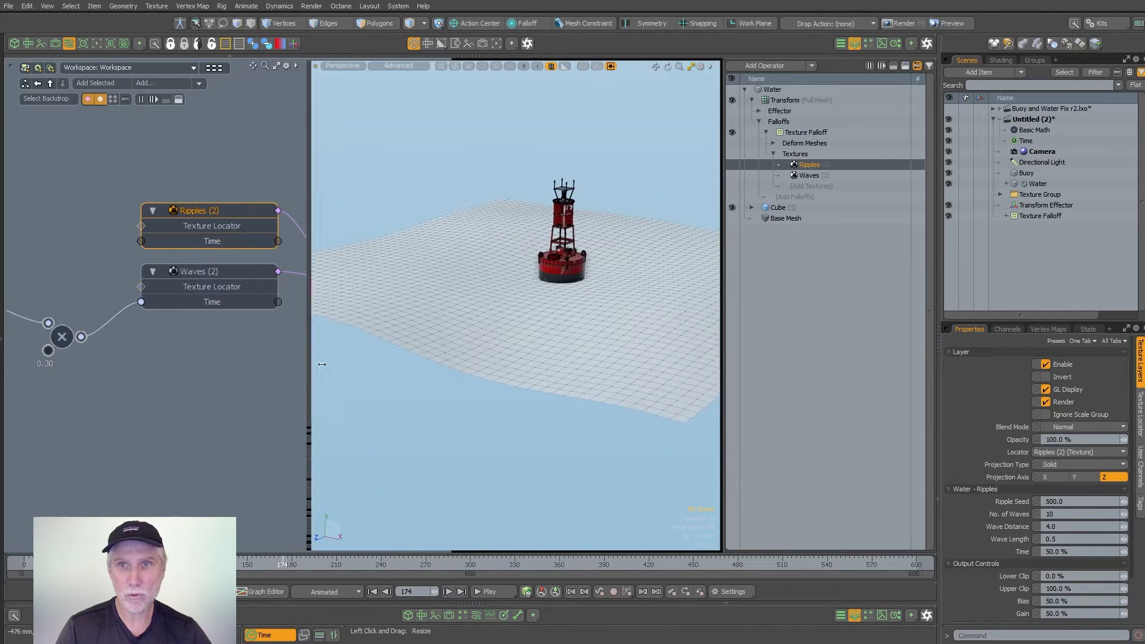
left_click_drag(500, 334, 626, 199, "alt")
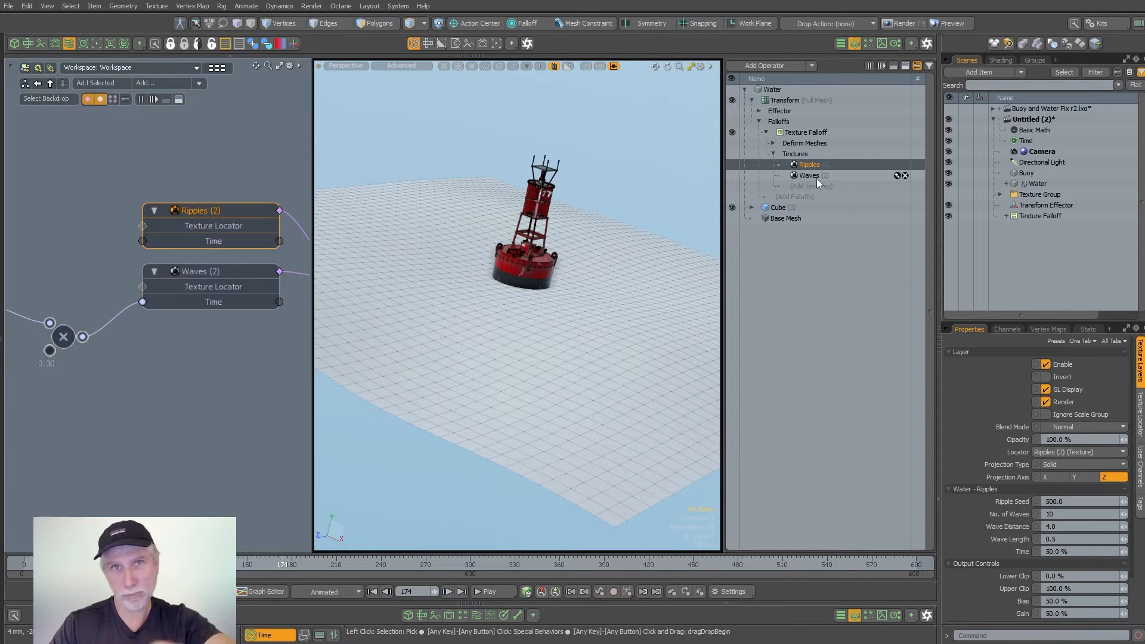
left_click(1048, 365)
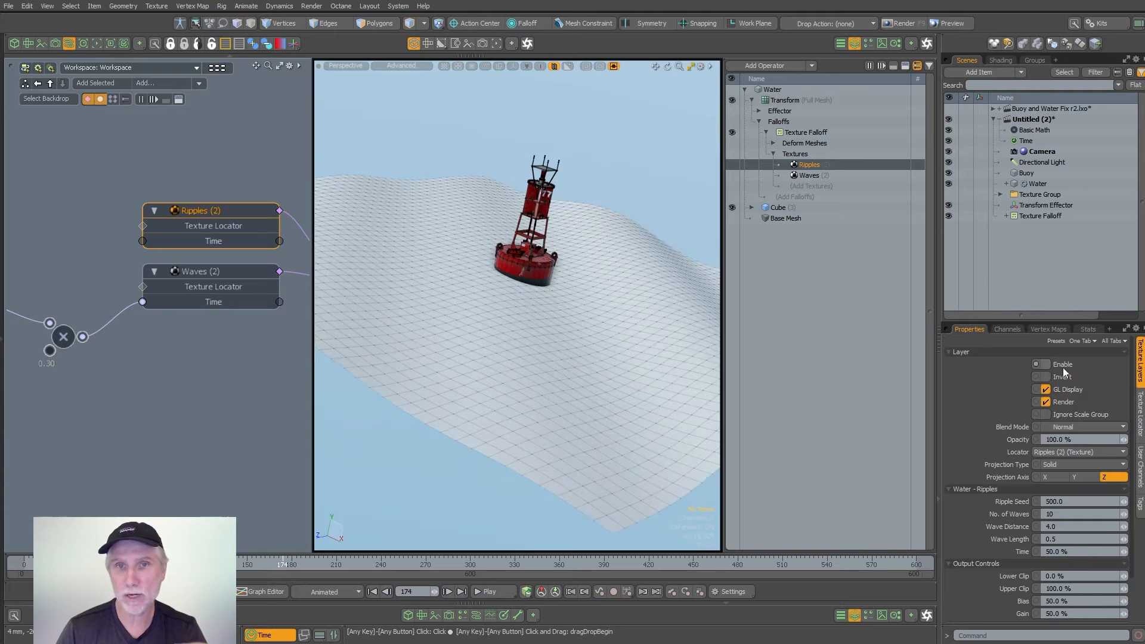
left_click_drag(641, 250, 545, 223, "alt")
left_click(1067, 364)
left_click_drag(524, 364, 555, 333, "alt")
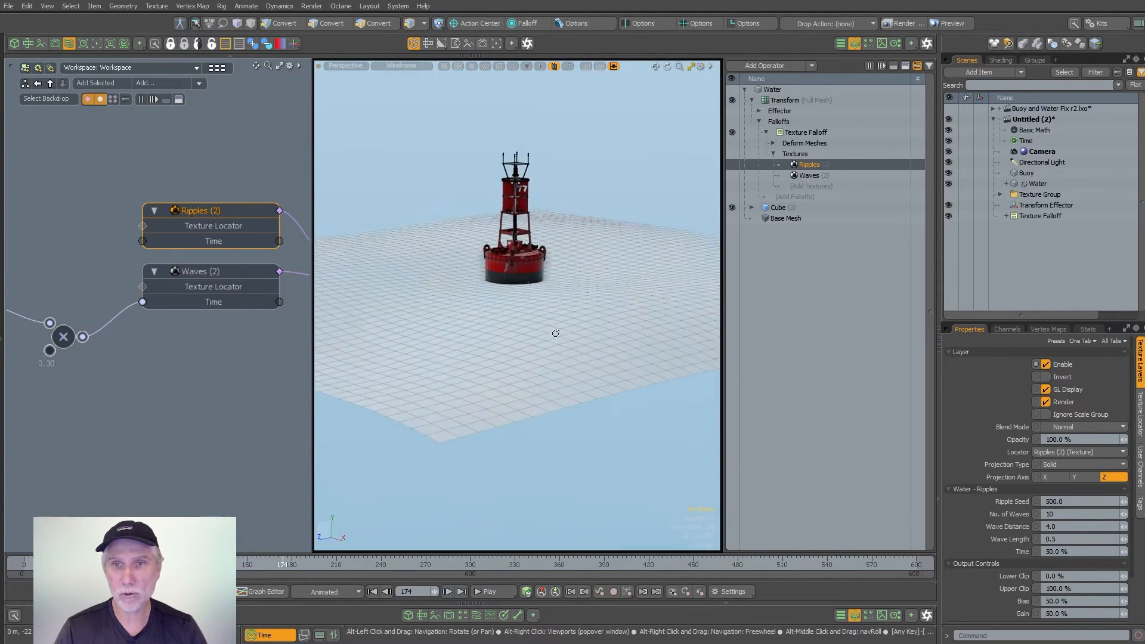
- Set the Ripples Wave Length to 0.25 and compare the surface with the layer off and on
left_click(1059, 536)
type(".2")
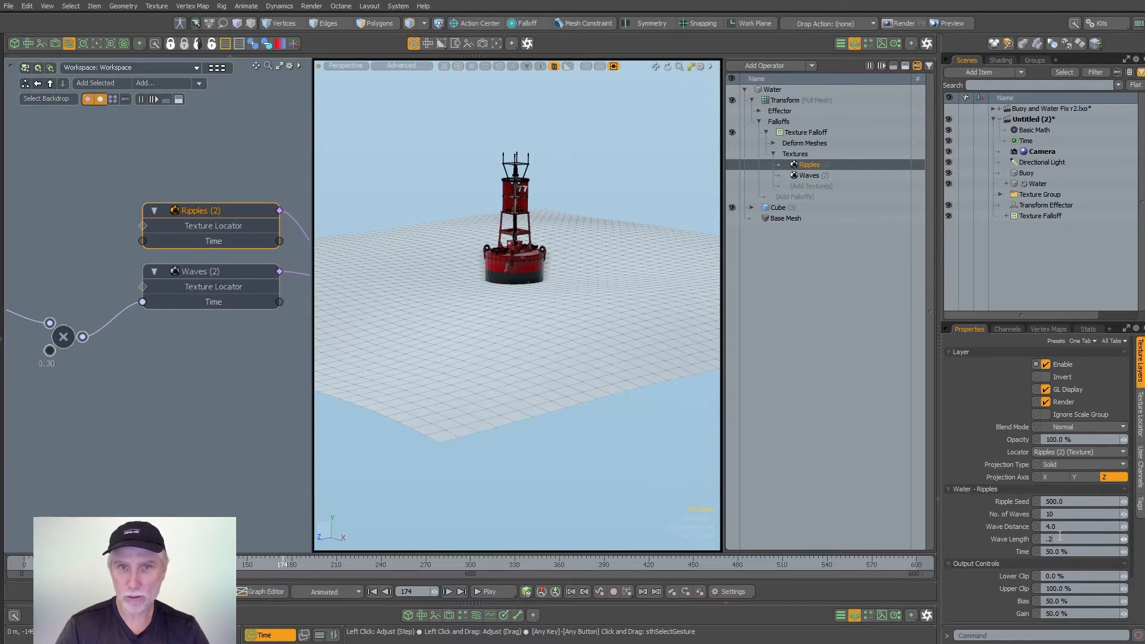
type("5")
key("Return")
mouse_move(513, 325)
left_mouse_down("alt")
mouse_move(537, 359)
mouse_move(476, 310)
mouse_move(498, 325)
left_mouse_up("alt")
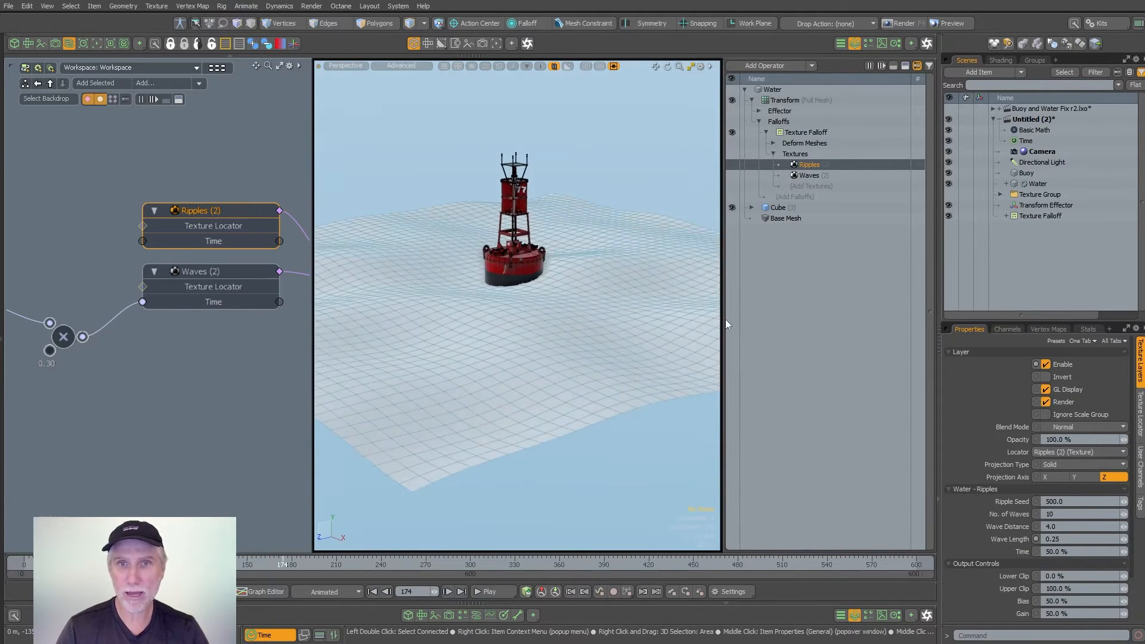
left_click(1062, 363)
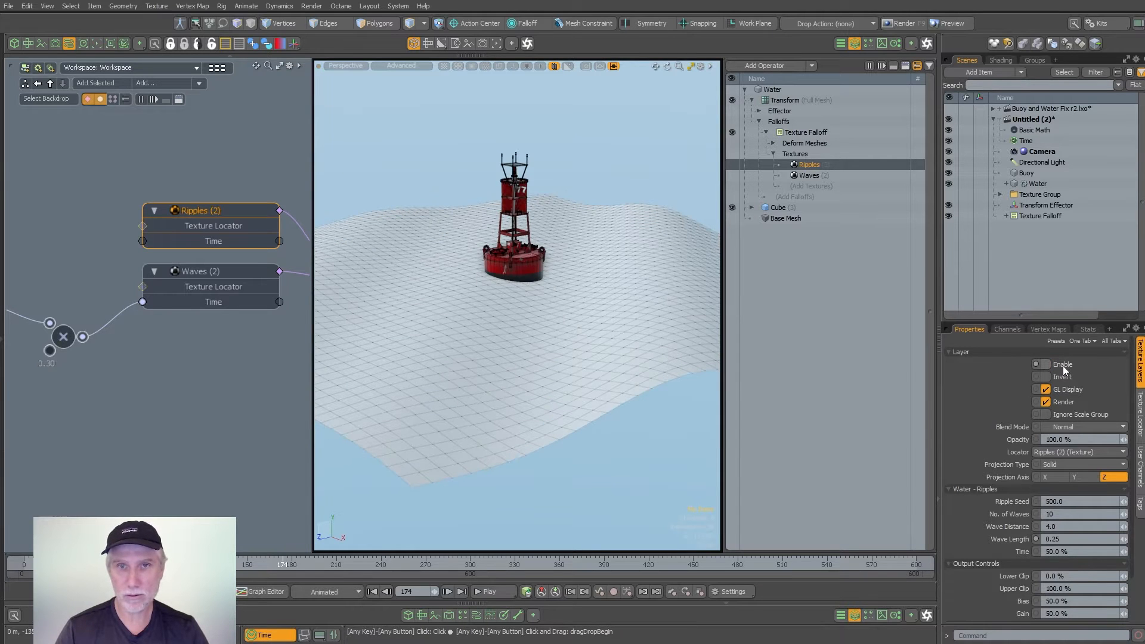
left_click(1063, 365)
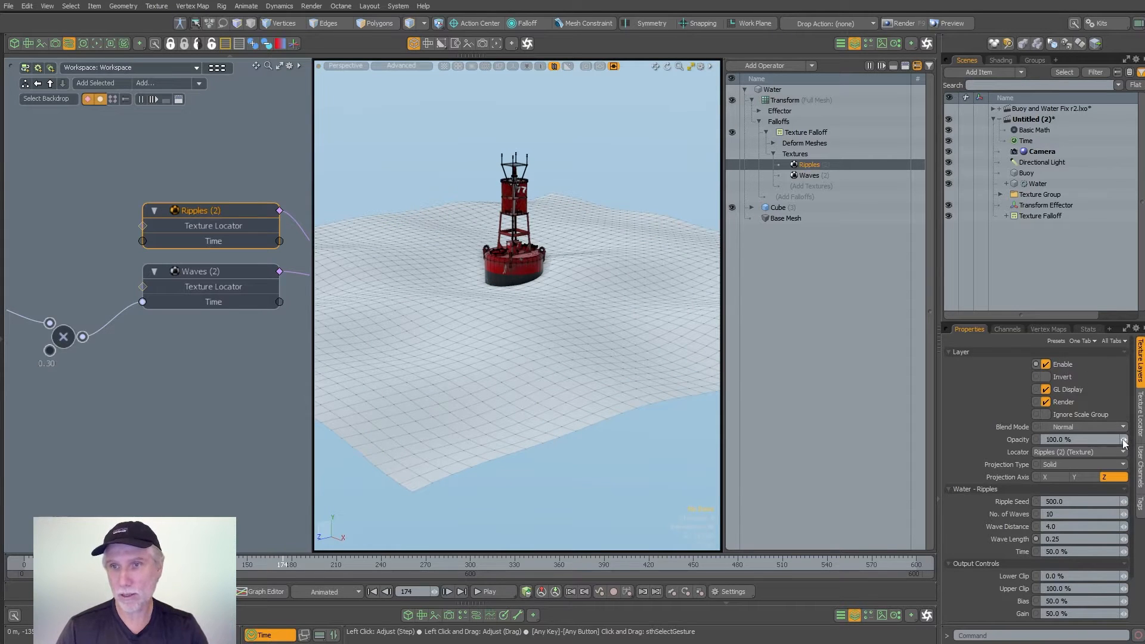
- Try lowering the Ripples layer's opacity to 75.5%, and restore it to 100%
left_click_drag(1124, 442, 1106, 447)
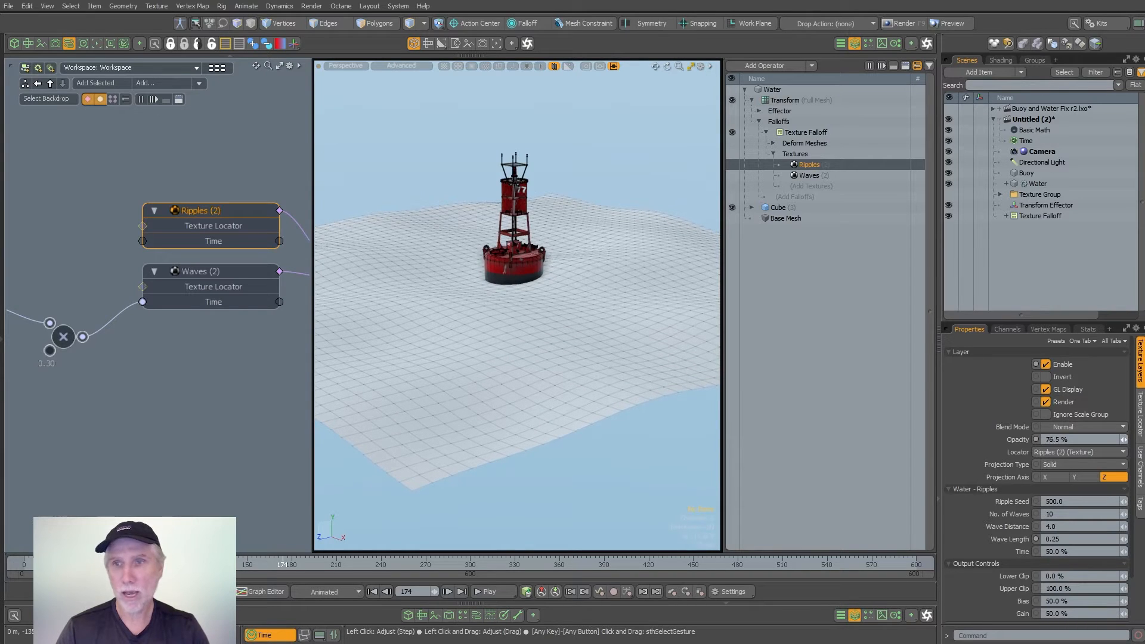
double_click(1086, 442)
type("100")
key("Return")
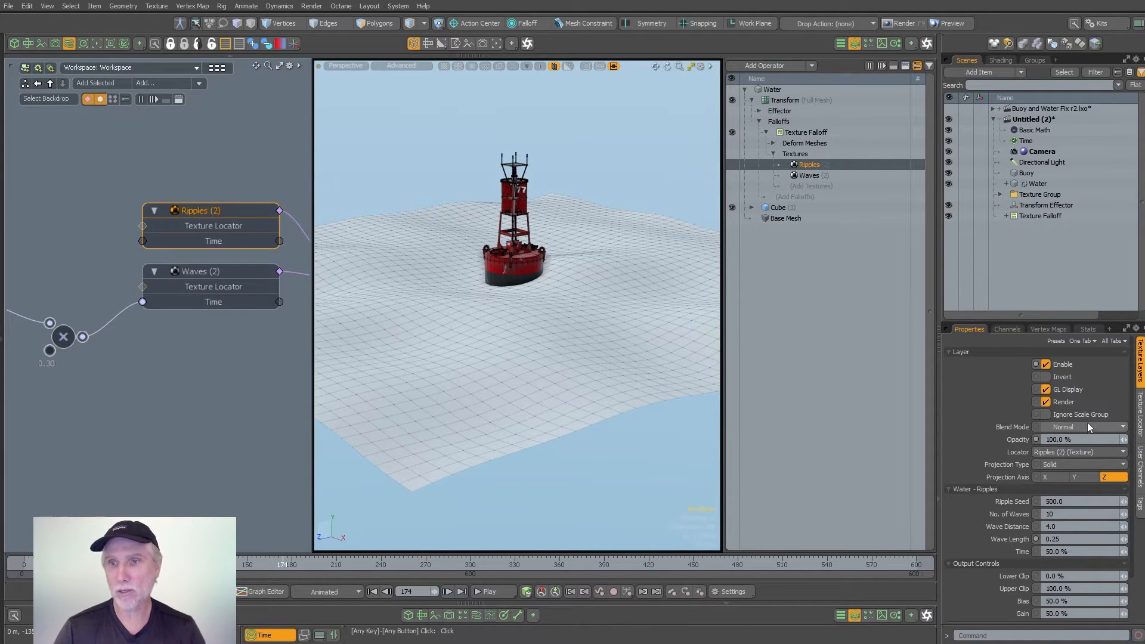
- Set the Ripples layer's Blend Mode to Overlay and play back the combined waves
left_click(1087, 425)
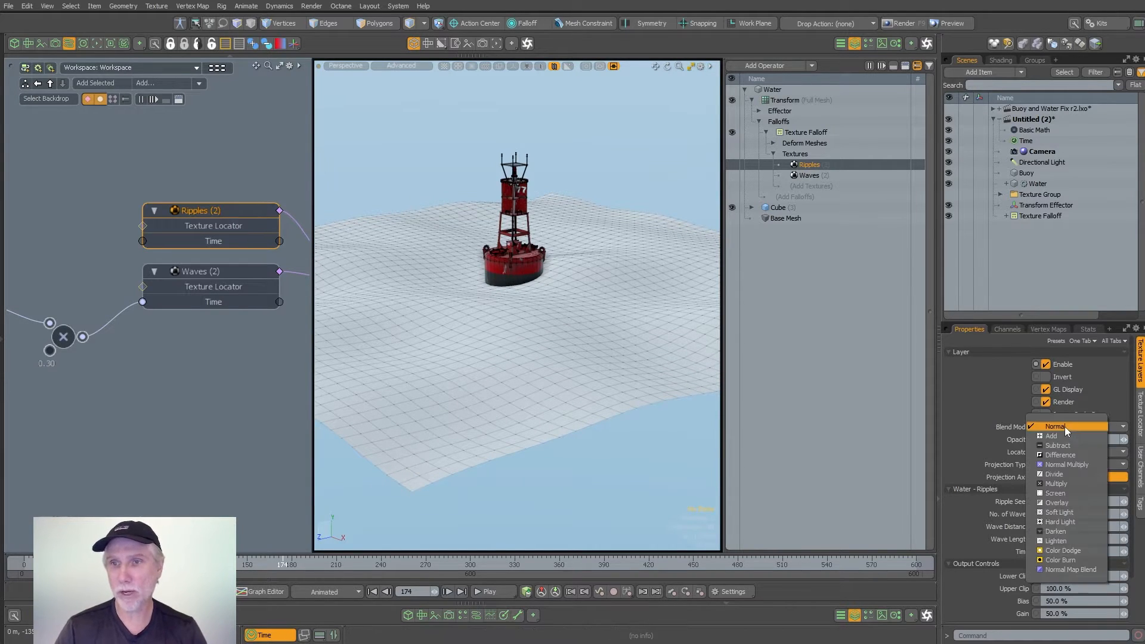
left_click(1072, 503)
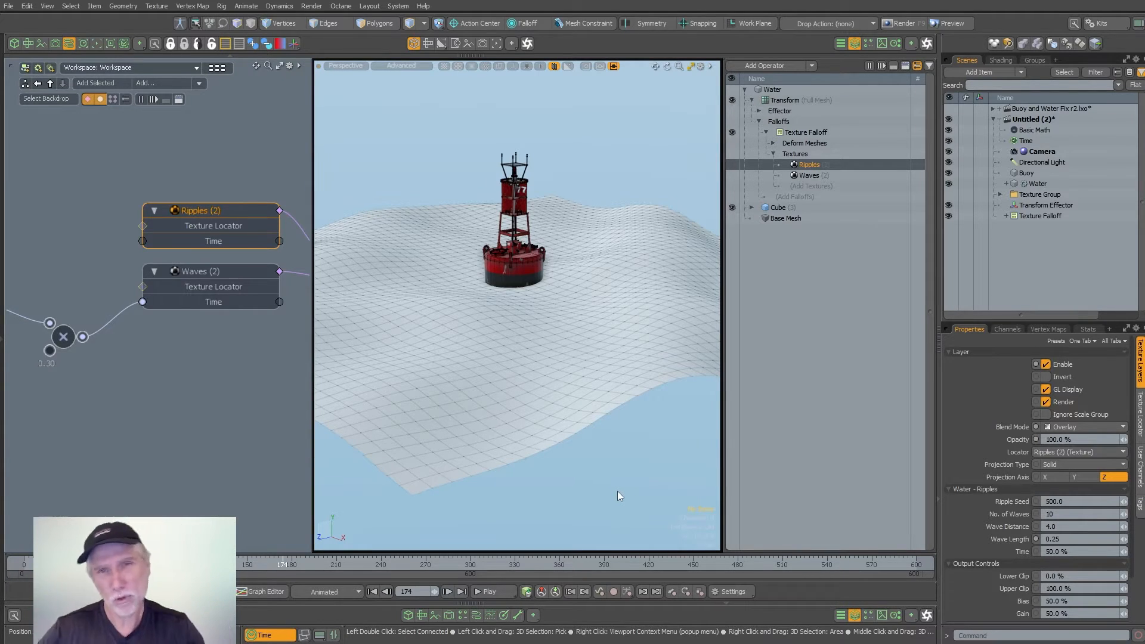
left_click_drag(594, 364, 511, 376, "ctrl+alt")
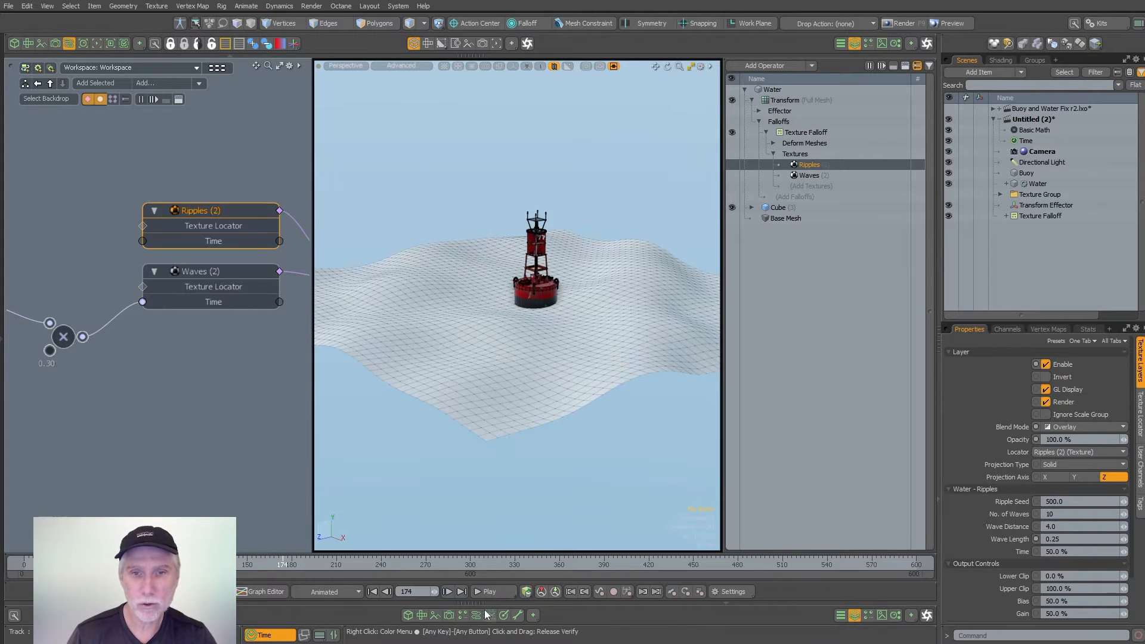
left_click(496, 593)
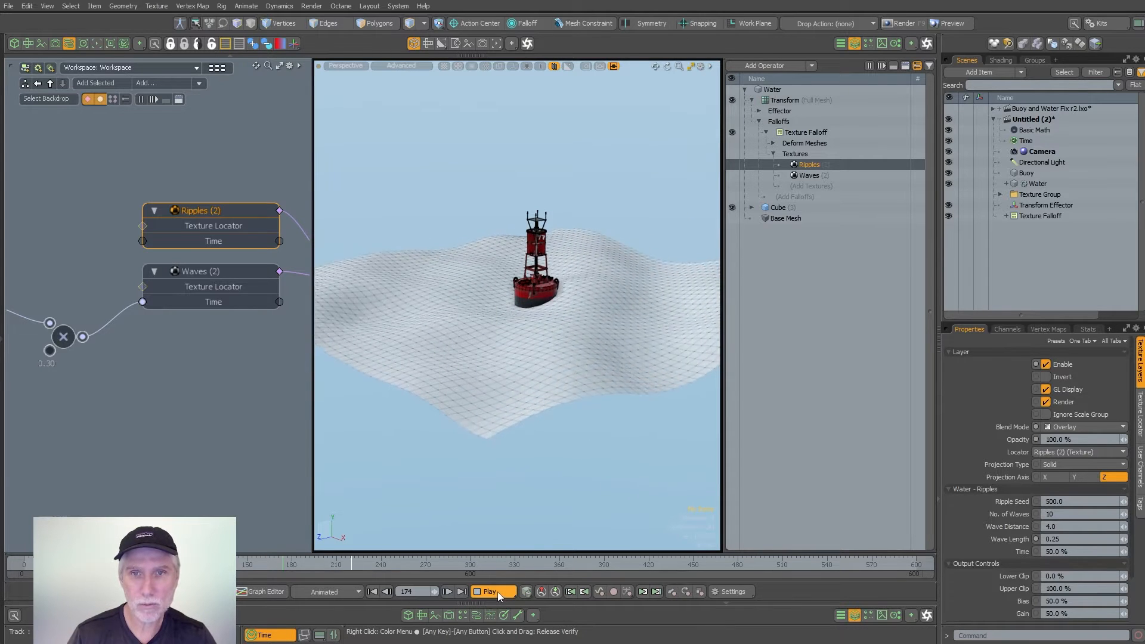
left_click(496, 589)
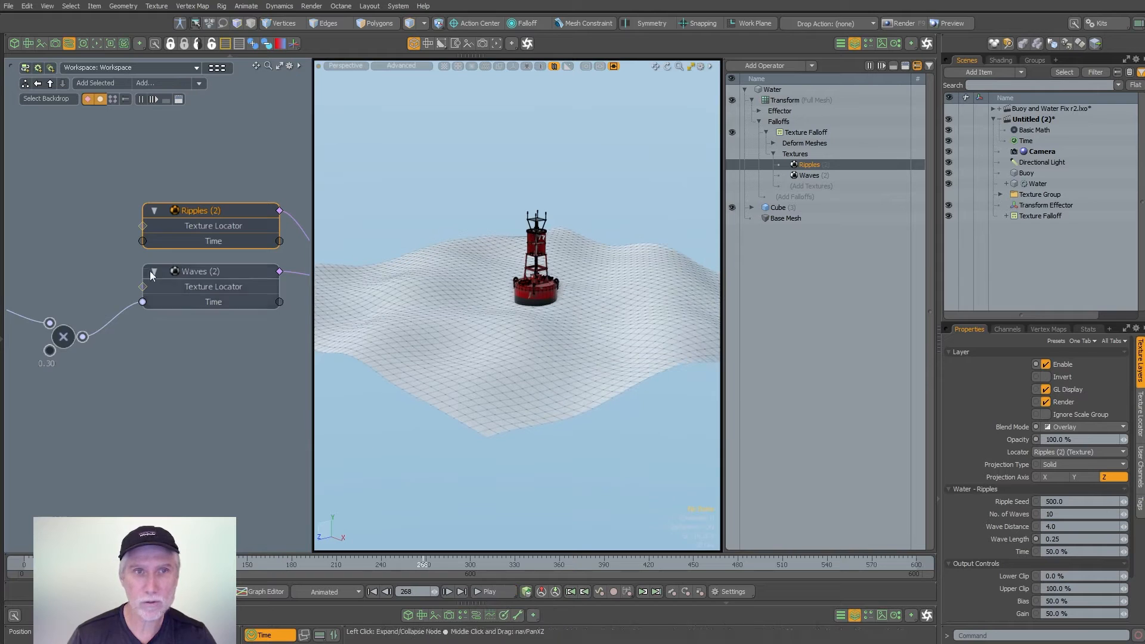
- Add a second Basic Math Multiply modifier beside the Ripples node, with Value B set to 0.15
scroll(137, 387, "down", 1)
mouse_move(154, 385)
left_mouse_down("alt+shift")
mouse_move(176, 399)
mouse_move(151, 404)
left_mouse_up("alt+shift")
left_click(123, 414)
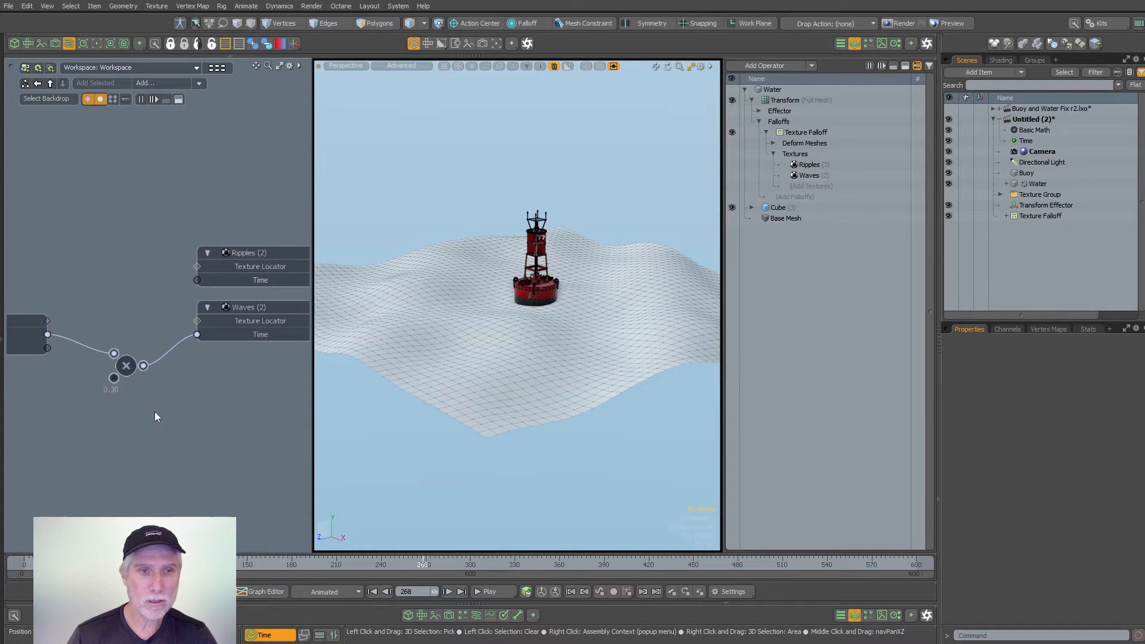
key("Tab")
type("mult")
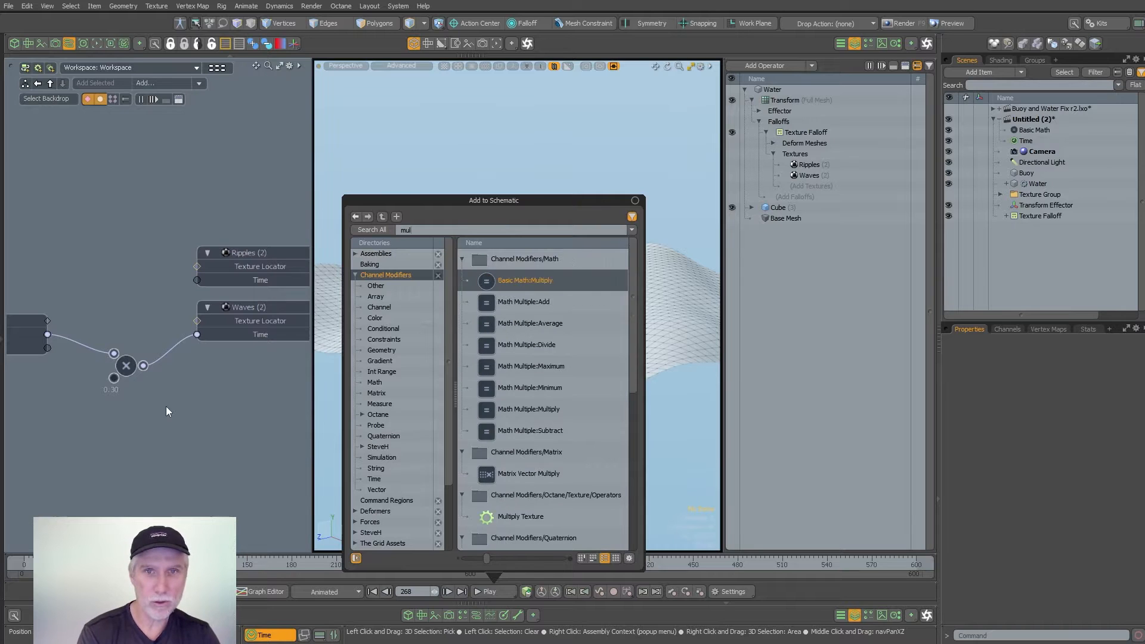
key("Return")
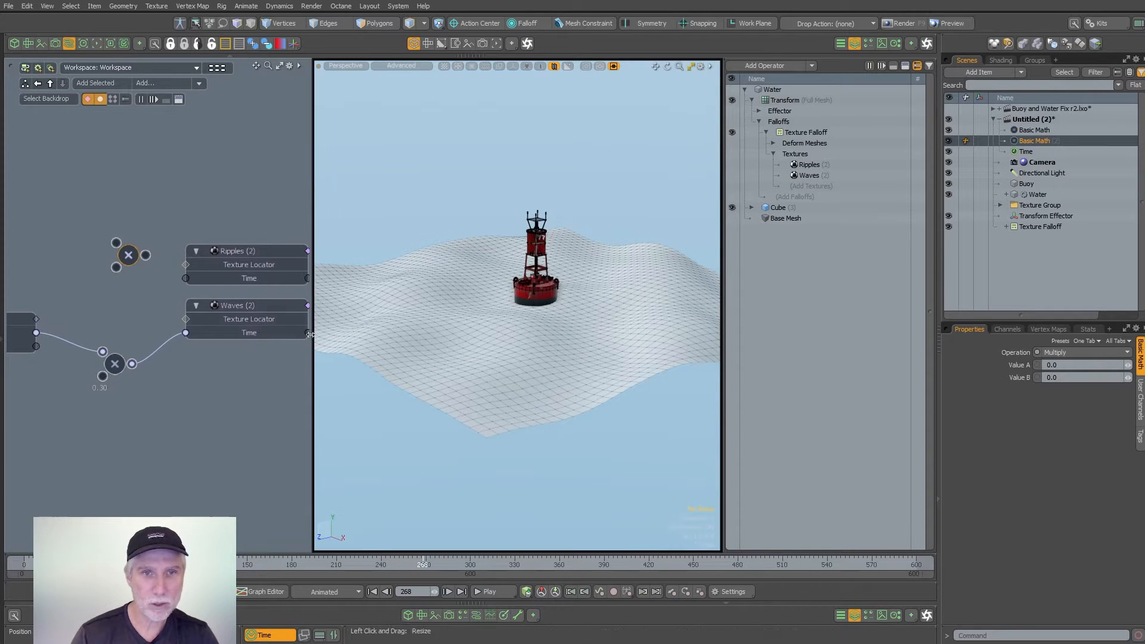
left_click_drag(312, 335, 565, 338)
scroll(283, 277, "up", 4)
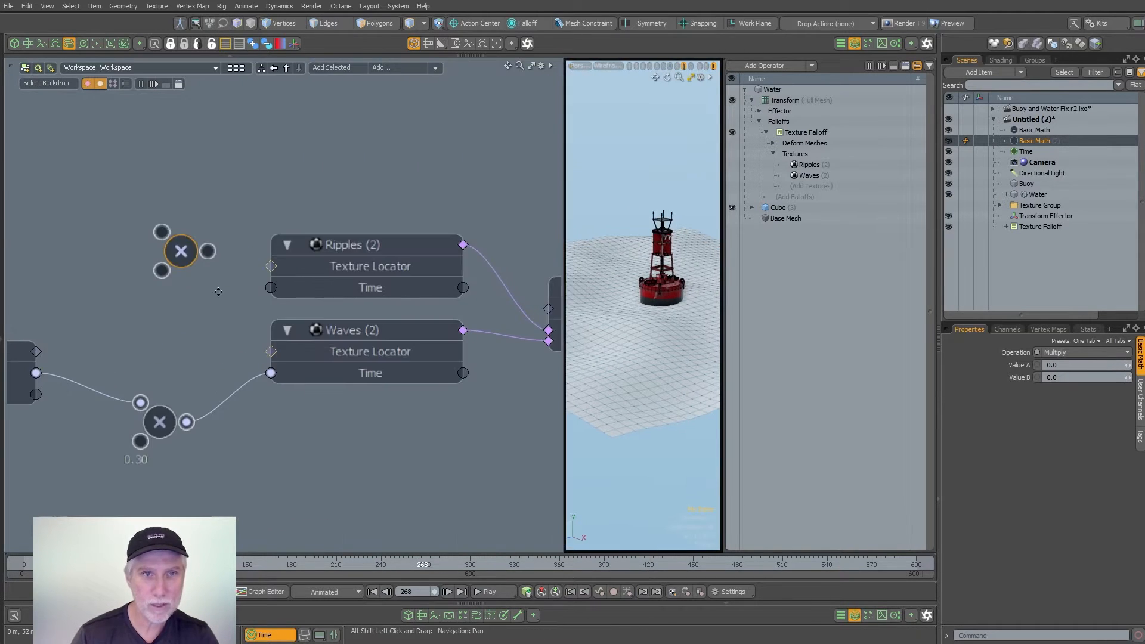
left_click(1071, 377)
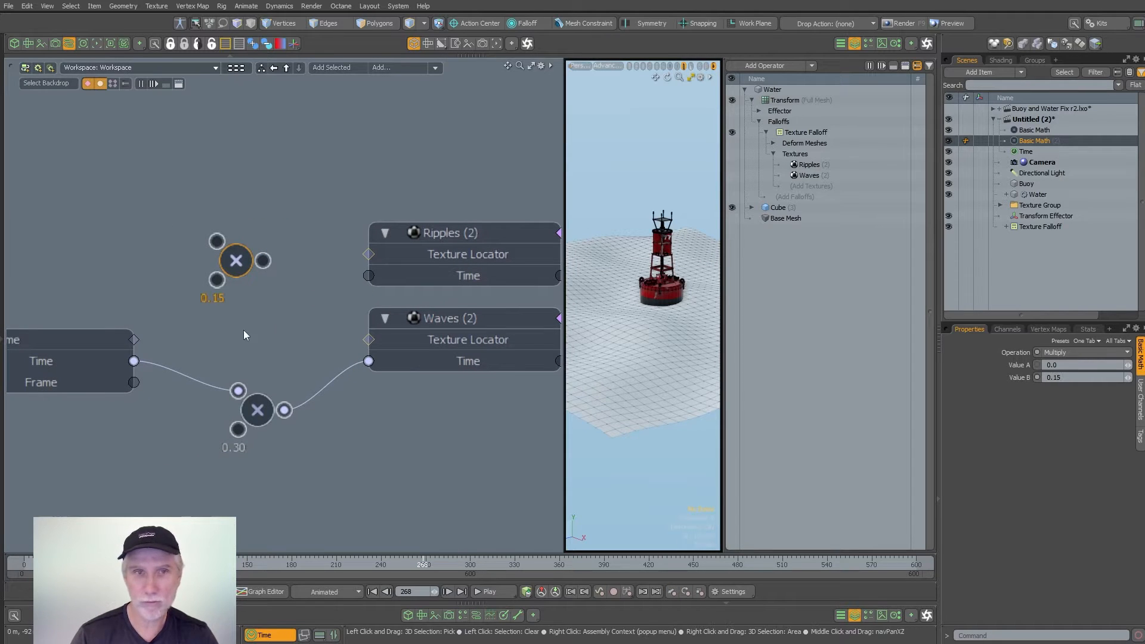
- Route the Time output through the new Multiply modifier into the Ripples texture's Time and play the animation in a full-size 3D view
left_click_drag(134, 361, 369, 275)
middle_click_drag(380, 281, 308, 275)
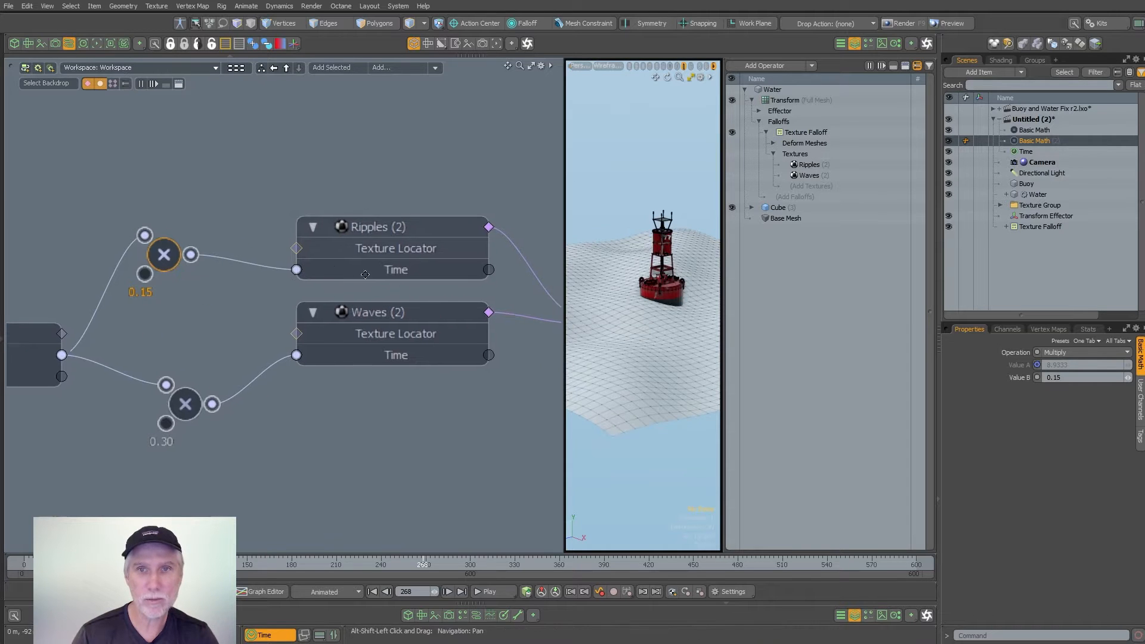
left_click(69, 44)
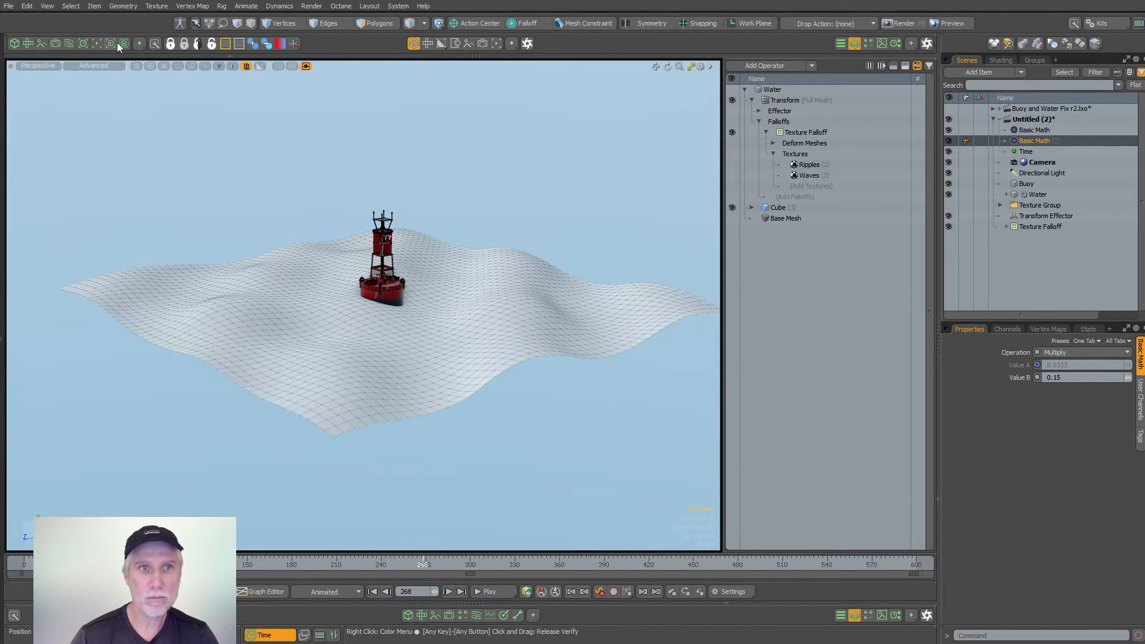
left_click_drag(429, 296, 406, 335, "alt")
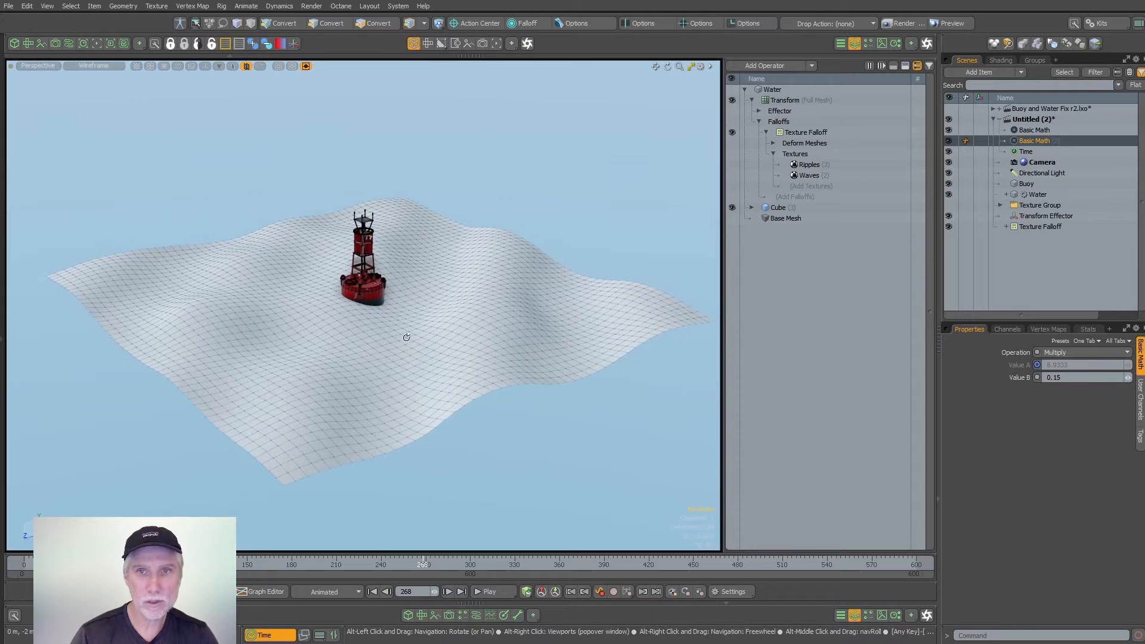
left_click(496, 592)
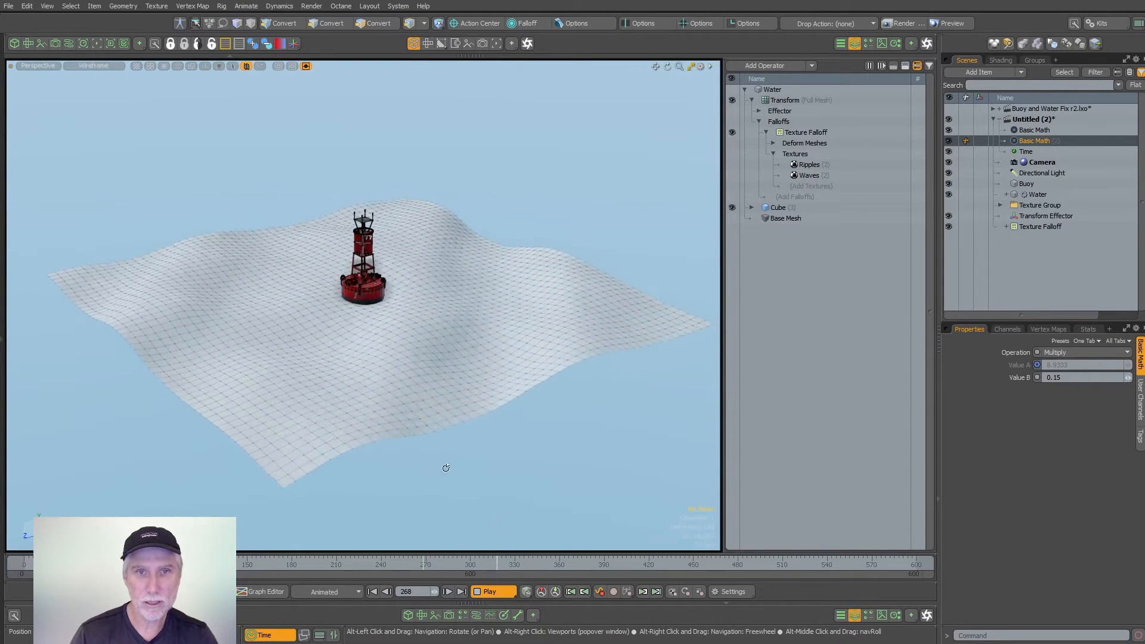
left_click_drag(445, 466, 450, 386, "alt")
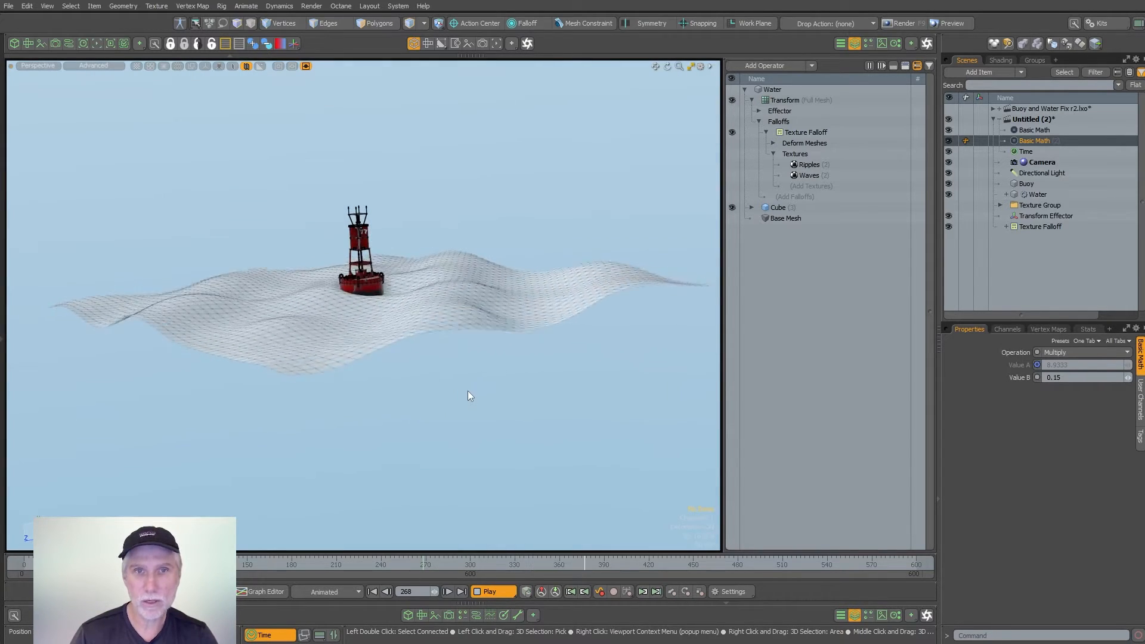
- Adjust the height of the Water mesh's Transform Effector to about 55 mm in Y to change the wave height
left_click(758, 111)
left_click(775, 121)
left_click_drag(363, 265, 363, 189)
left_click_drag(350, 174, 355, 244)
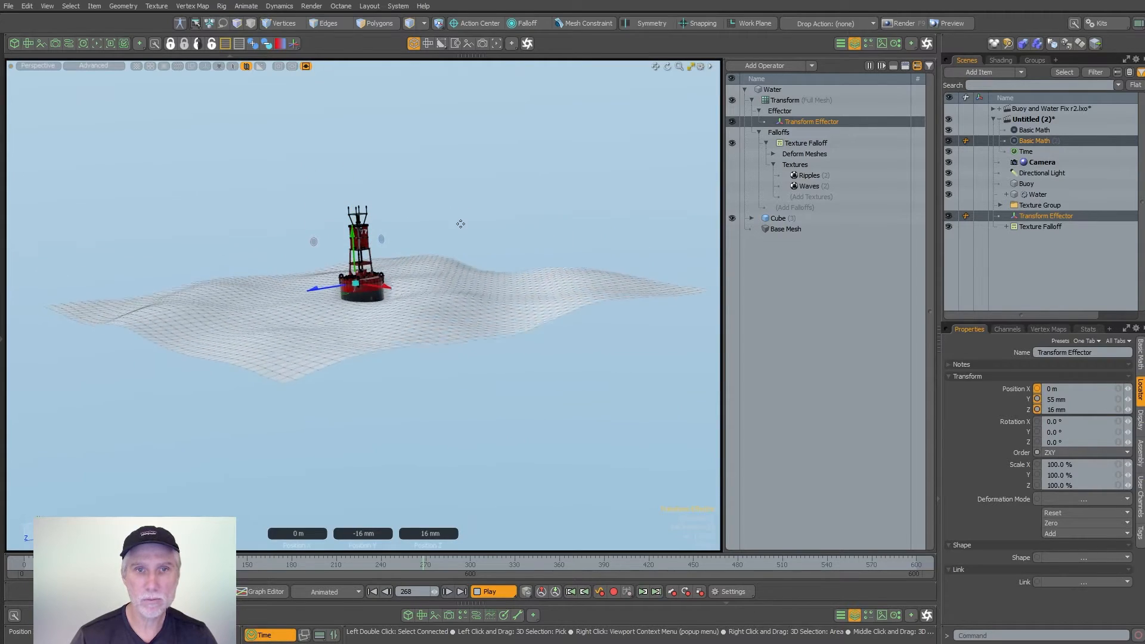
left_click_drag(463, 194, 429, 321, "alt")
left_click(807, 285)
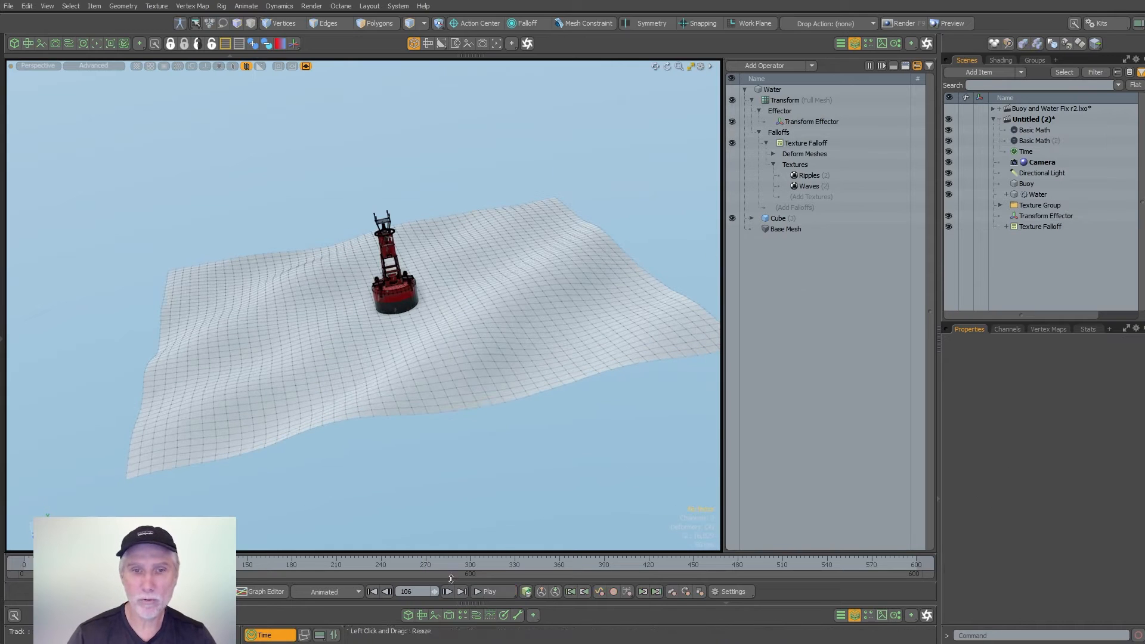
- Rewind the timeline to frame 0 and briefly play back the adjusted waves
left_click_drag(181, 564, 23, 564)
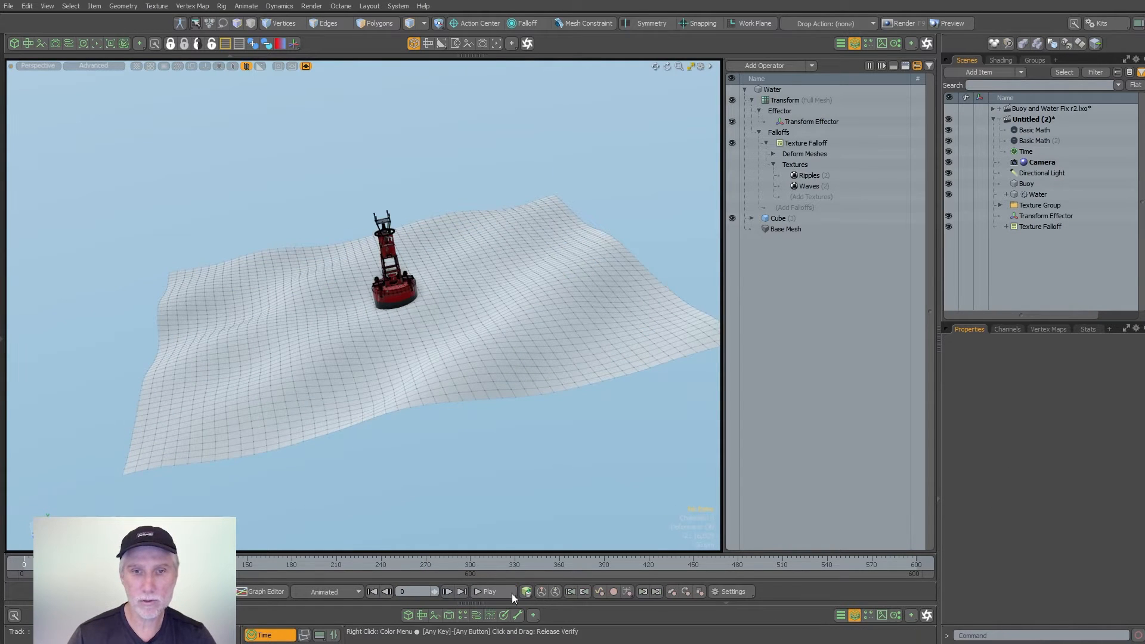
left_click(749, 593)
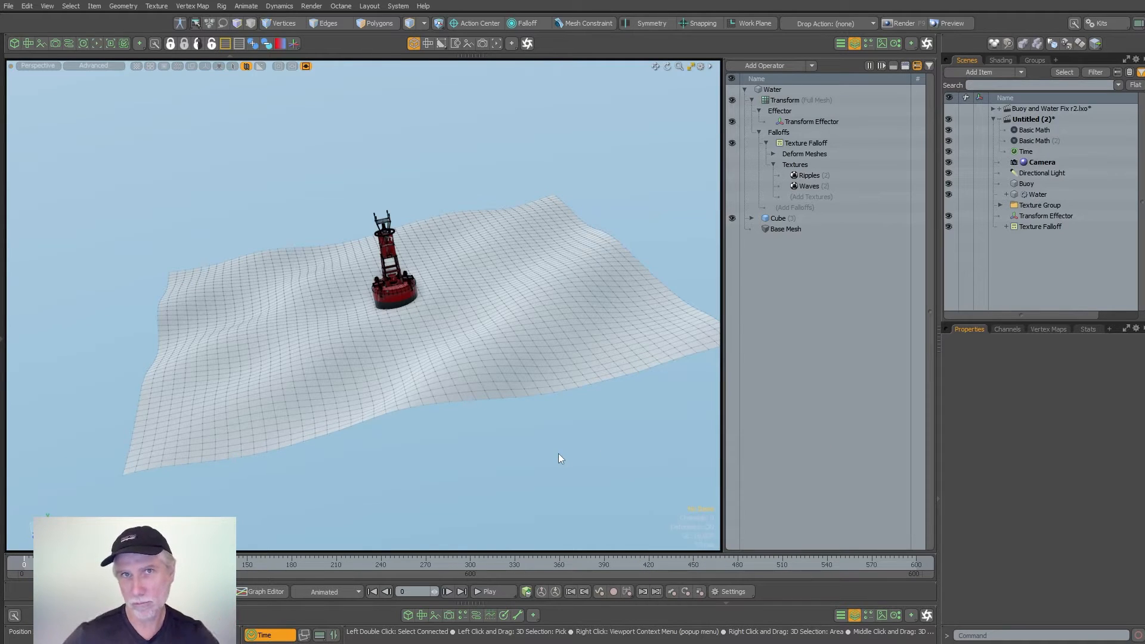
left_click(495, 592)
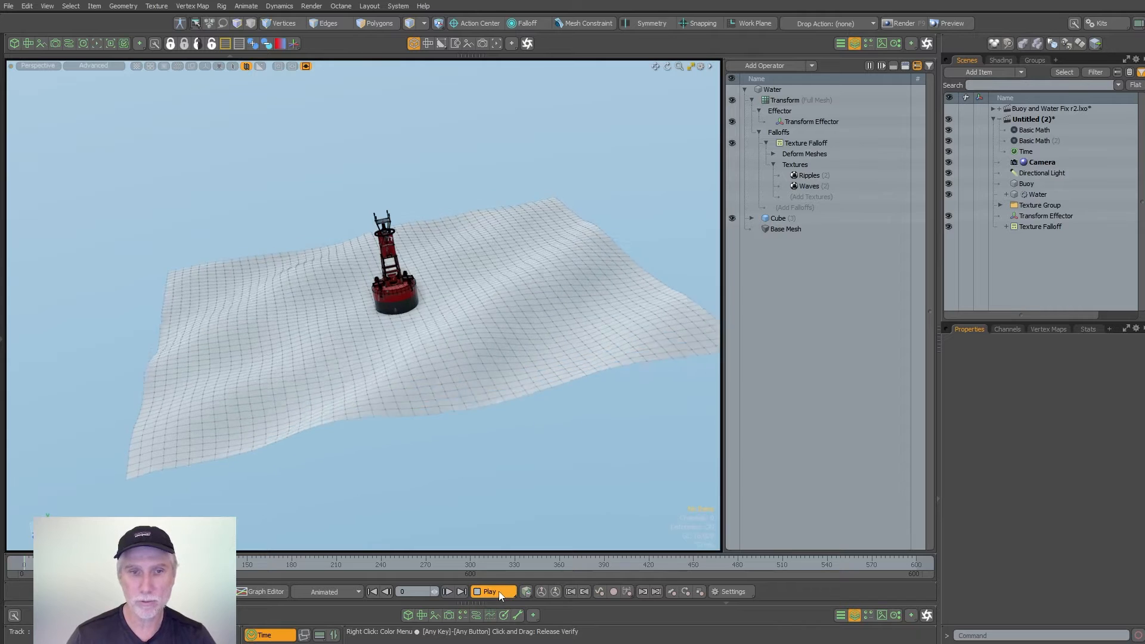
left_click(495, 592)
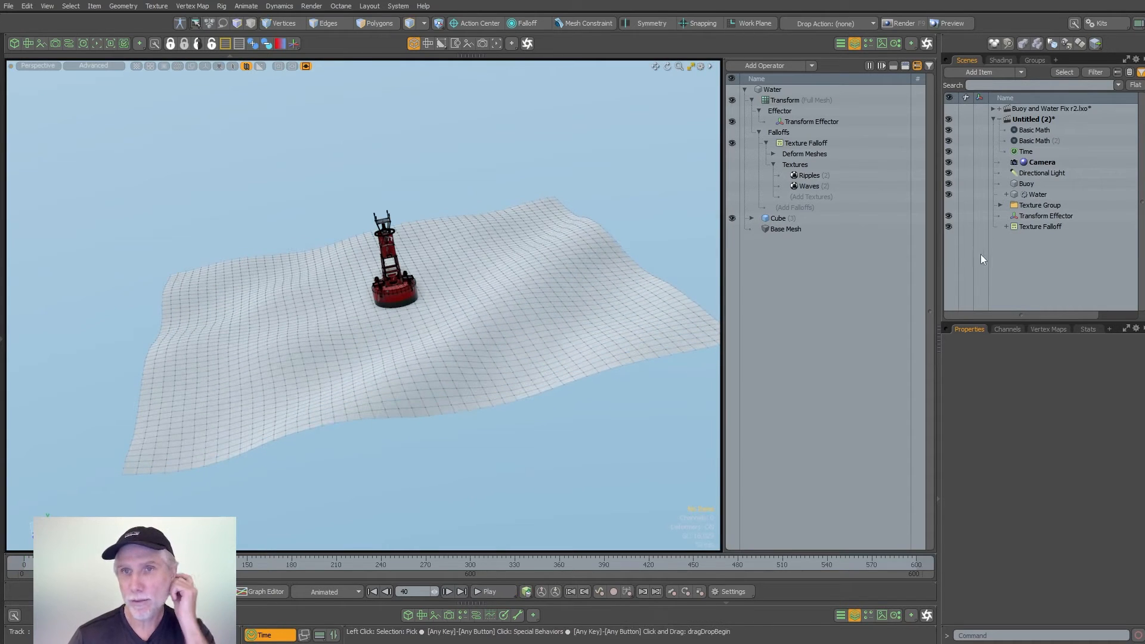
- Add a Material Tag operation to the Water mesh with Material Name set to Water
left_click(784, 86)
left_click(773, 66)
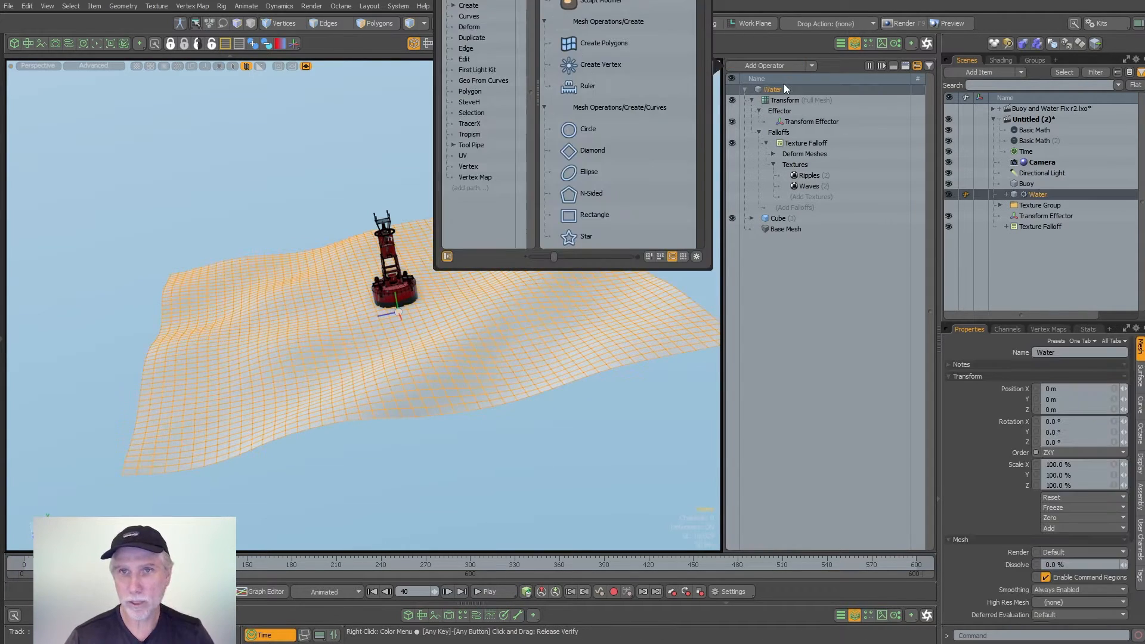
type("mat")
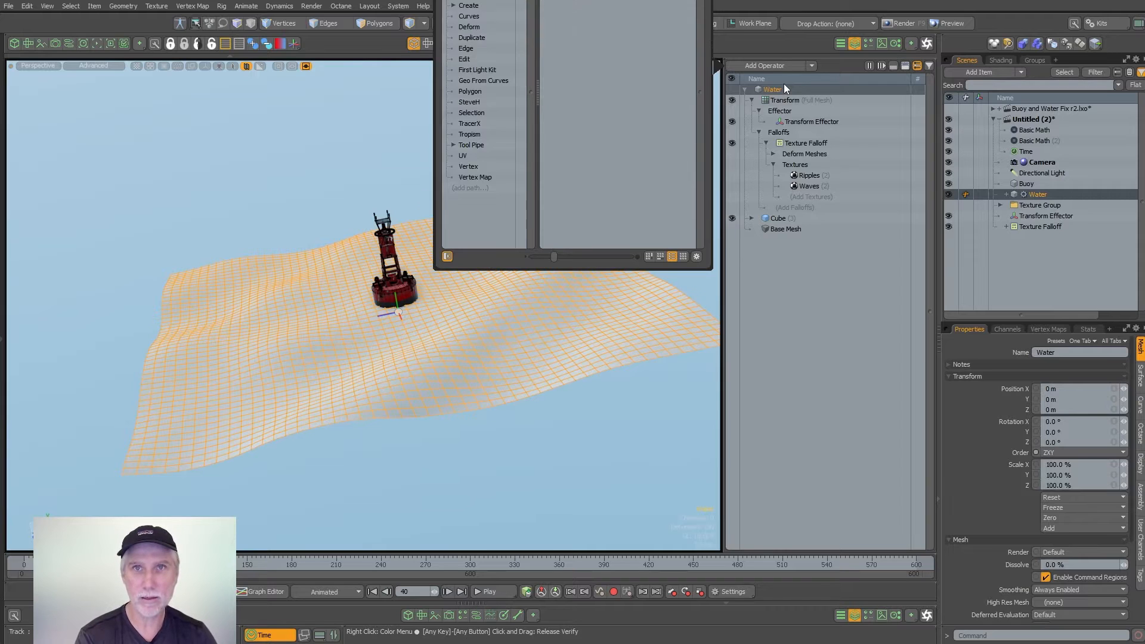
key("Return")
left_click(1041, 399)
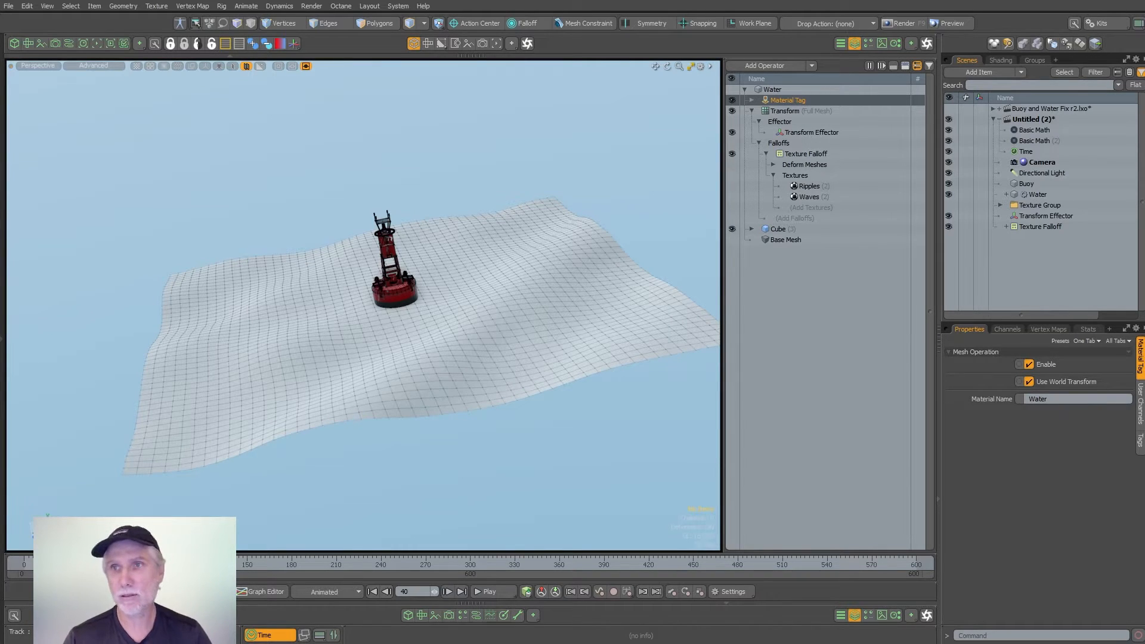
- Add a group layer to the Shader Tree and set its Polygon Tag to Water
left_click(1001, 60)
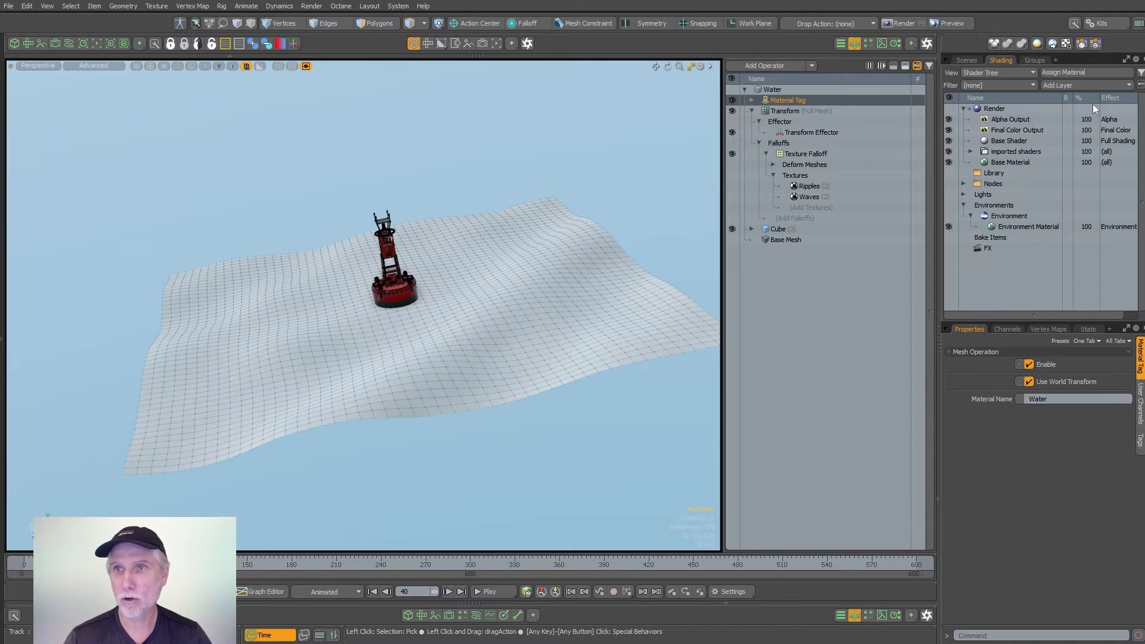
left_click(1061, 84)
left_click(1050, 104)
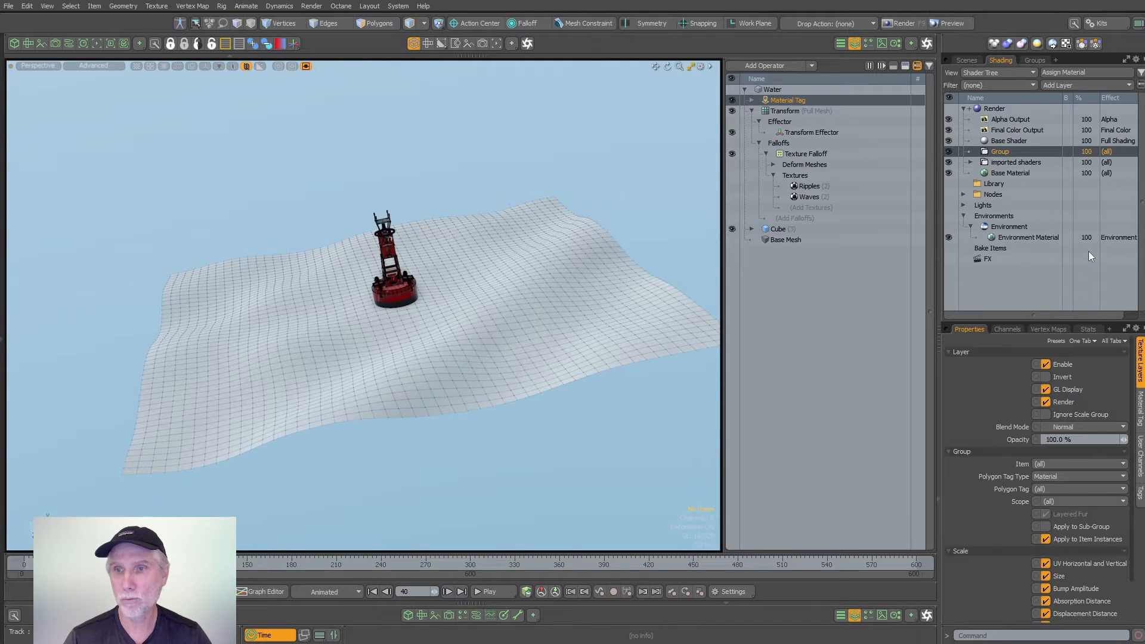
left_click(1054, 490)
left_click(1058, 517)
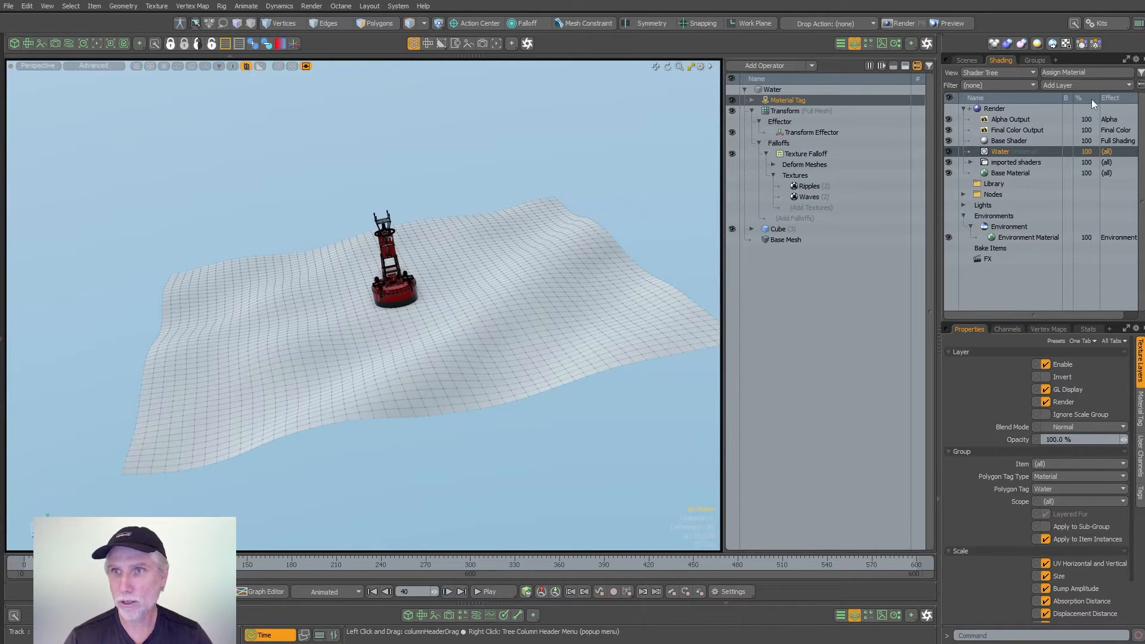
- Add a Material to the Water group and set its Diffuse Color to 0.36, 0.71, 0.8
left_click(1064, 85)
left_click(1056, 116)
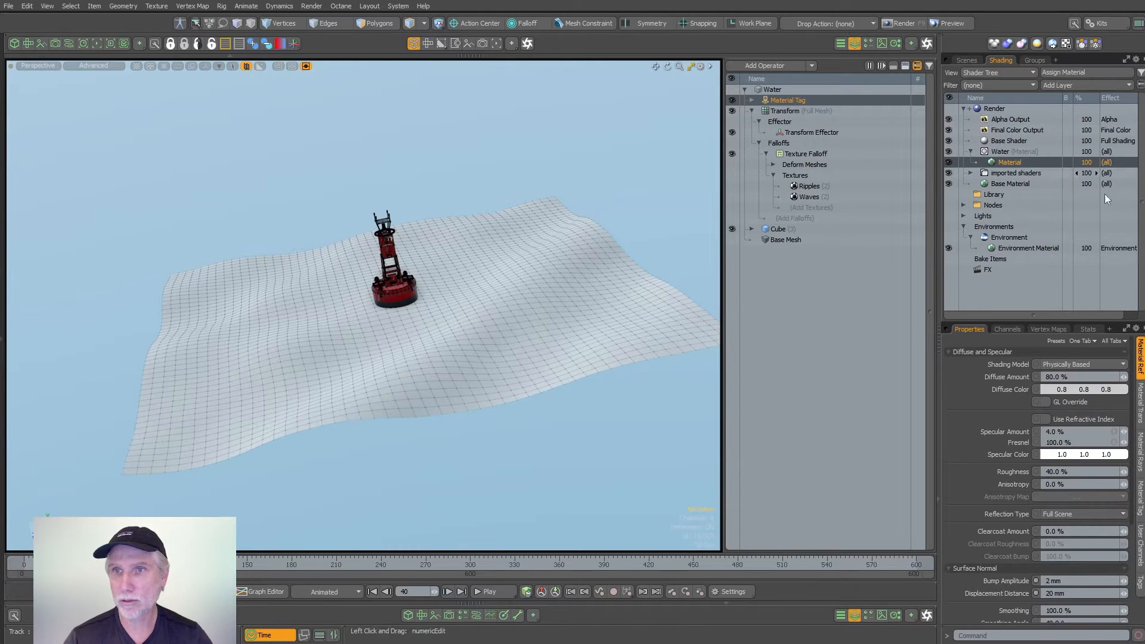
left_click(1078, 394)
mouse_move(703, 342)
left_mouse_down()
mouse_move(728, 334)
mouse_move(690, 332)
mouse_move(695, 342)
mouse_move(718, 335)
mouse_move(707, 341)
left_mouse_up()
left_click(556, 426)
left_click_drag(556, 426, 474, 449, "alt")
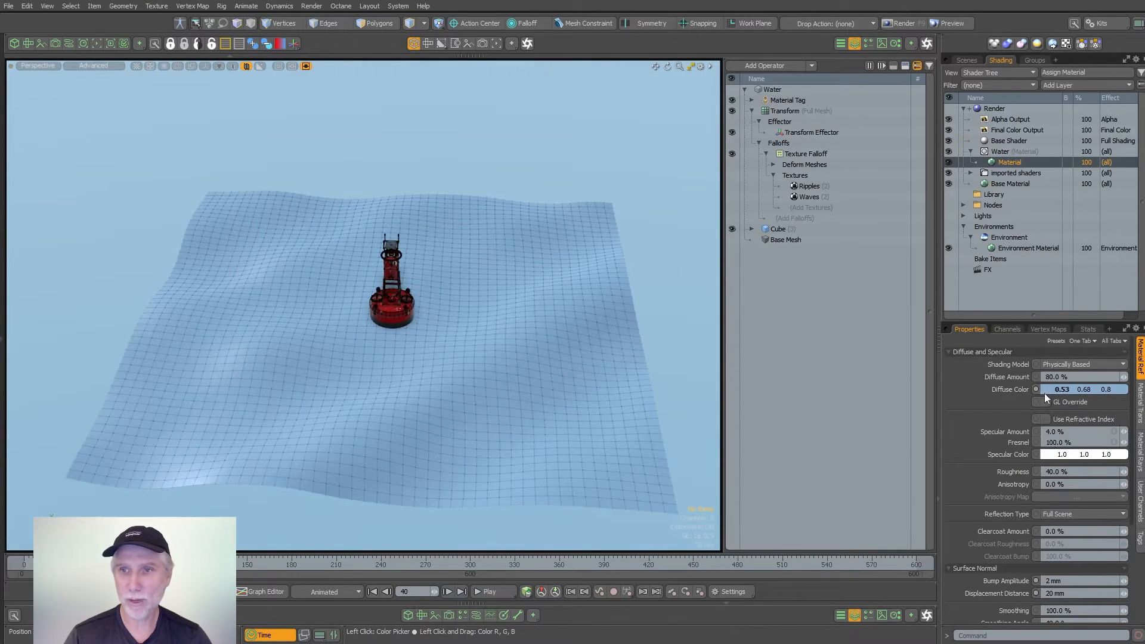
left_click(979, 390)
left_click(685, 336)
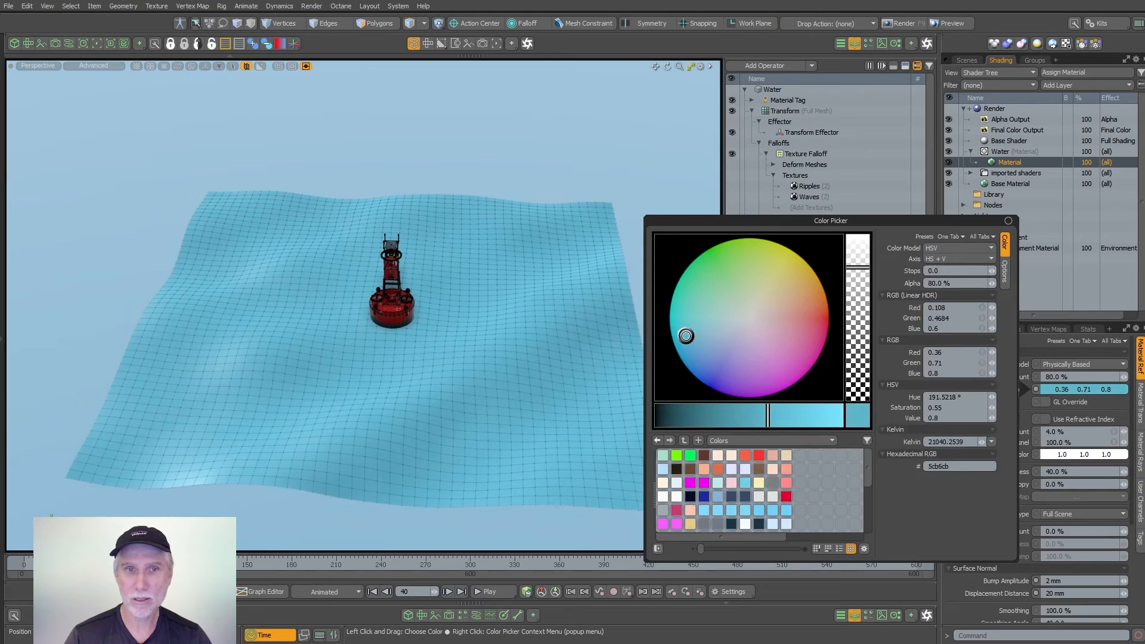
- Play back the coloured water with the buoy in close-up, and collapse the Transform operation
left_click_drag(525, 315, 462, 286, "alt")
scroll(540, 339, "up", 4)
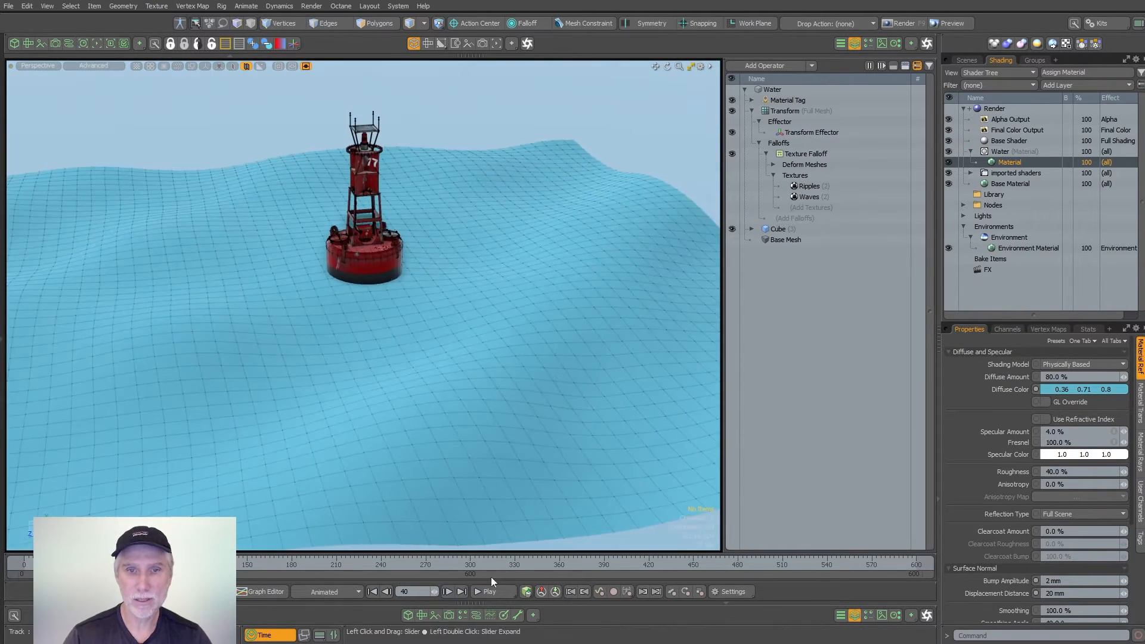
left_click(492, 594)
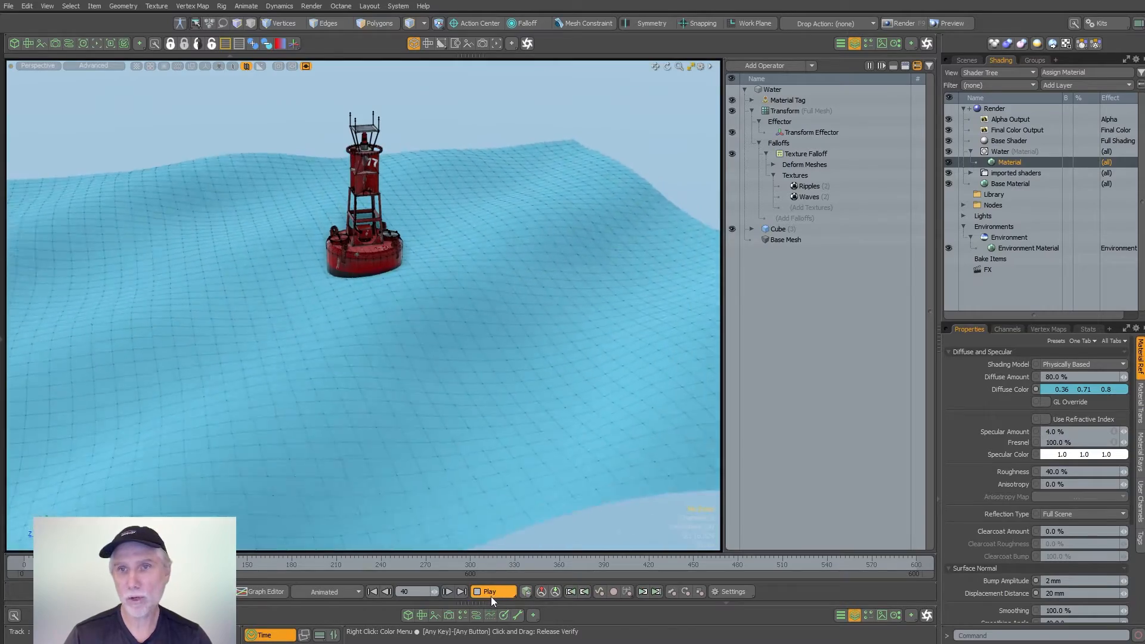
left_click(752, 111)
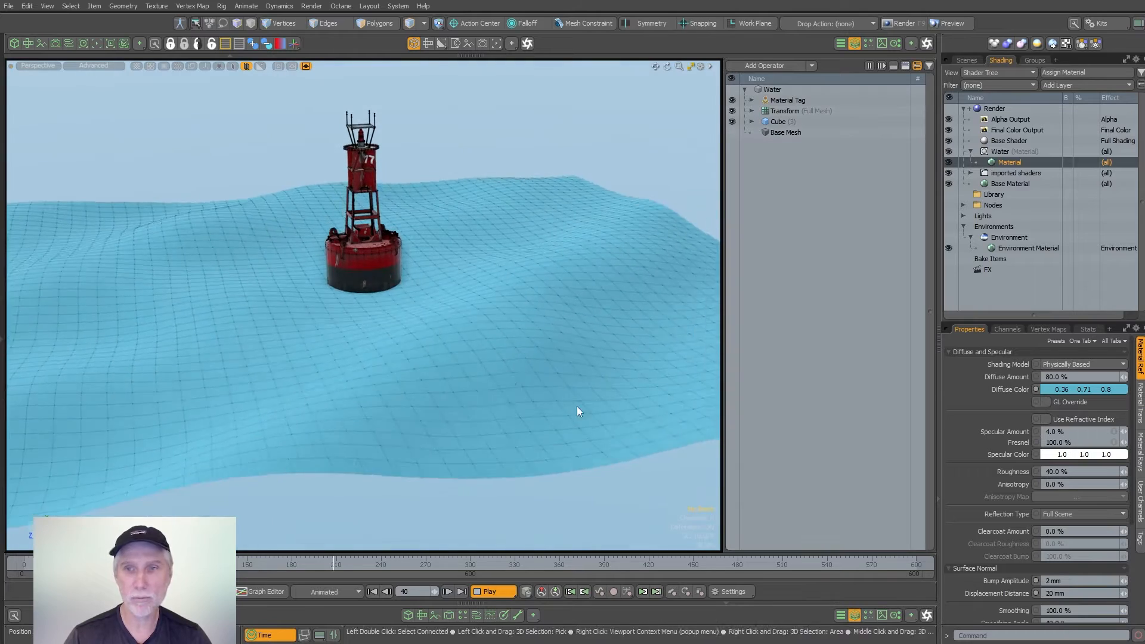
key("Escape")
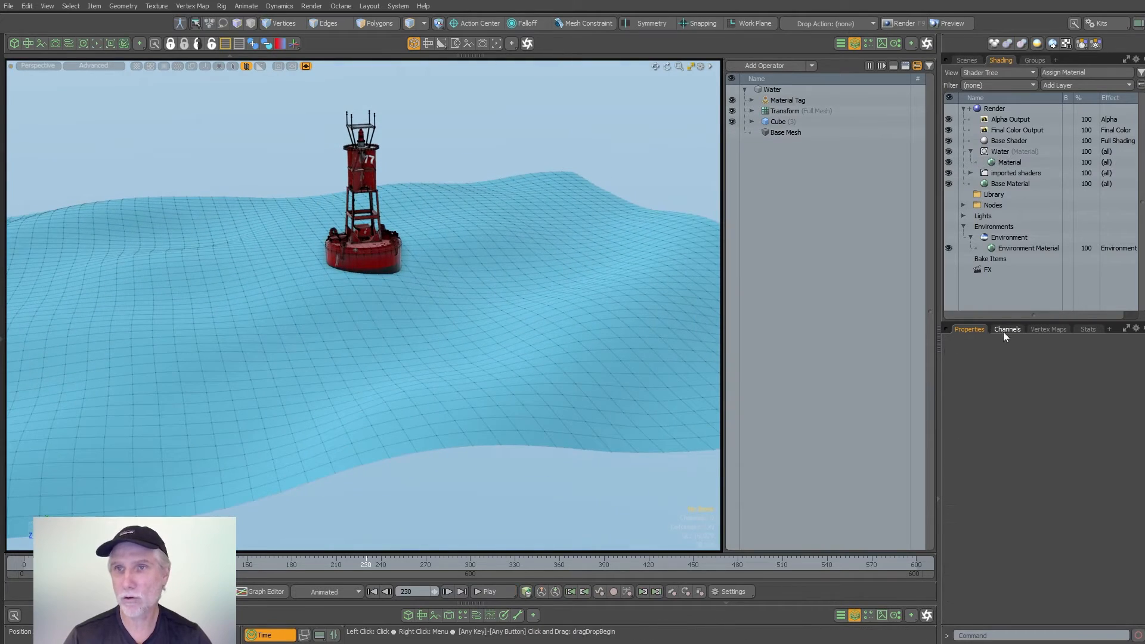
- Return to the scene's item list, hide the mesh operations list and add a Locator to the scene
left_click(967, 60)
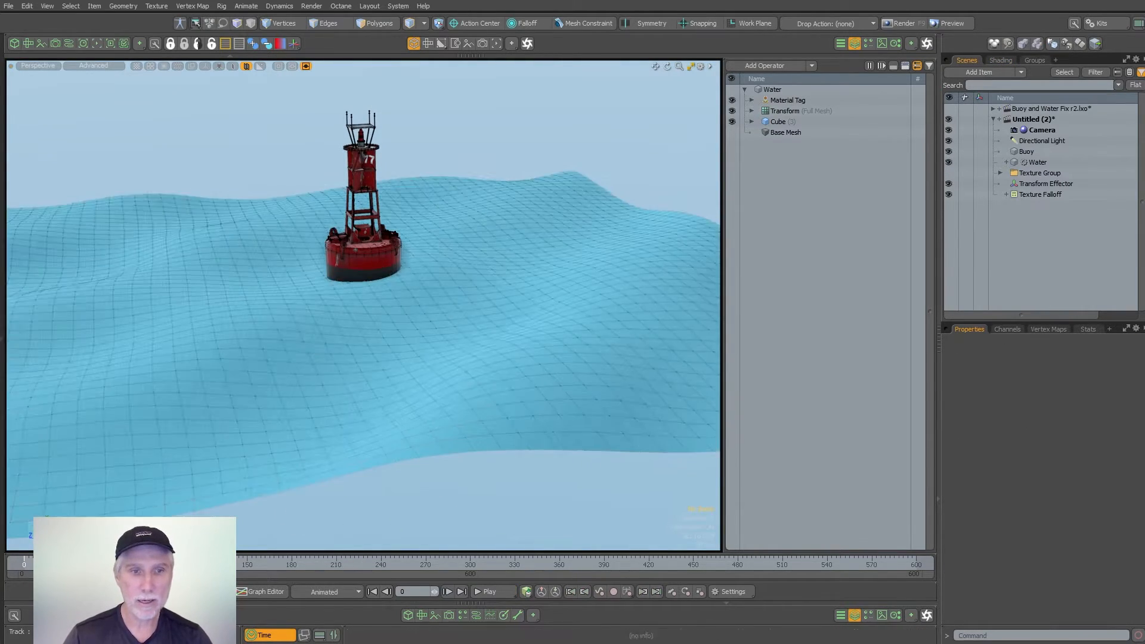
left_click_drag(475, 376, 462, 399, "alt+shift")
scroll(463, 399, "down", 2)
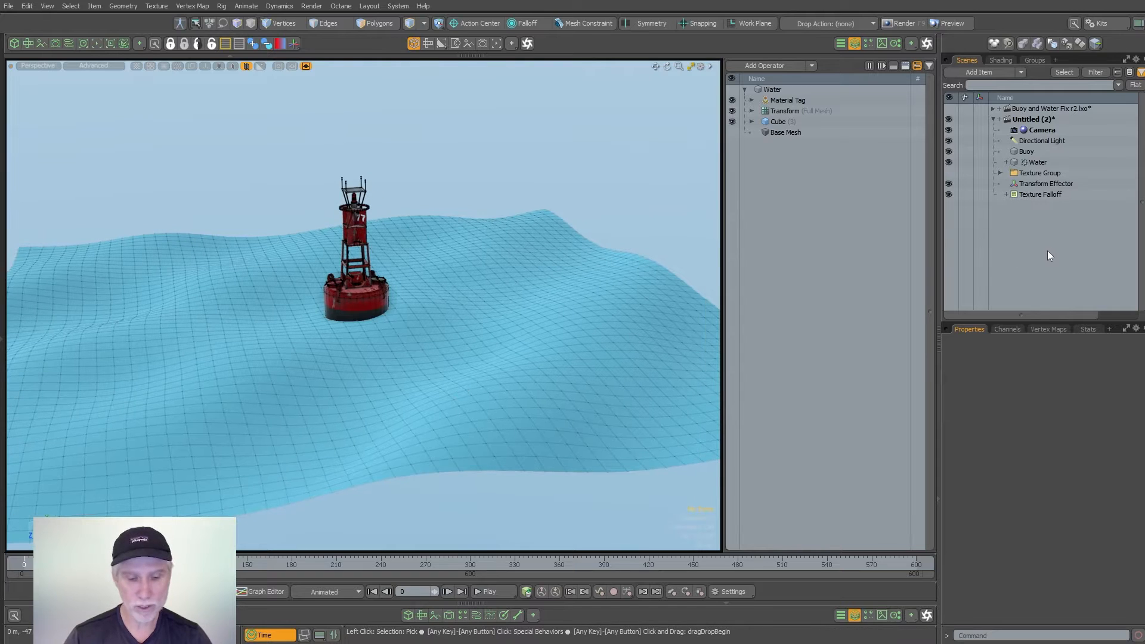
left_click(855, 43)
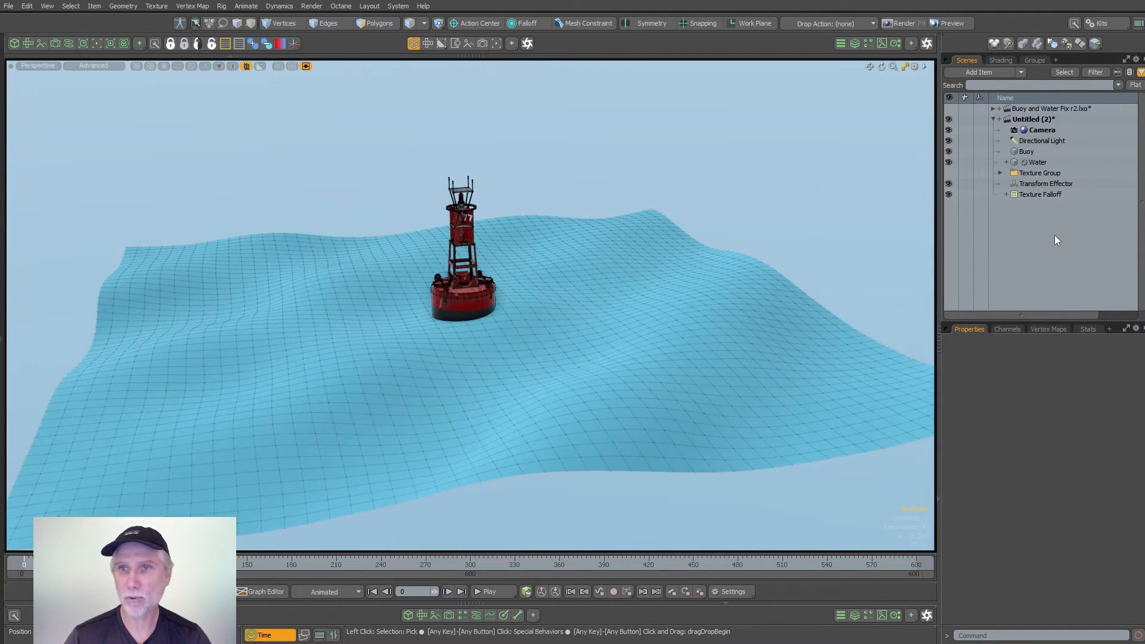
key("l")
left_click_drag(1023, 194, 1061, 156)
- Group the Water mesh, Transform Effector and Texture Falloff under a Group Locator
left_click(1037, 172)
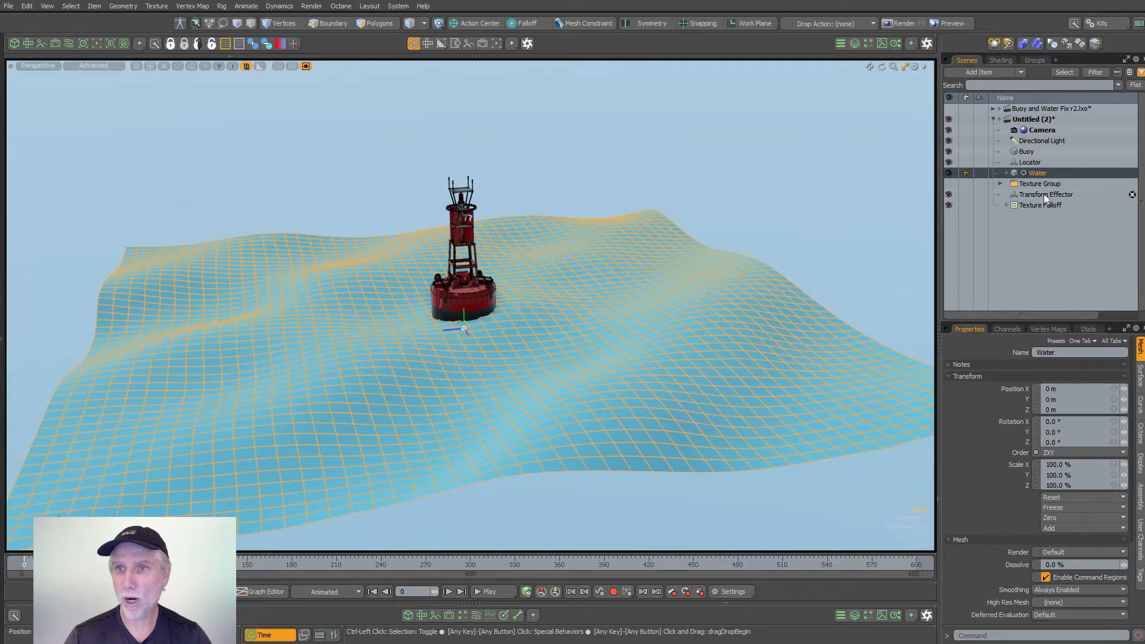
left_click(1043, 194, "ctrl")
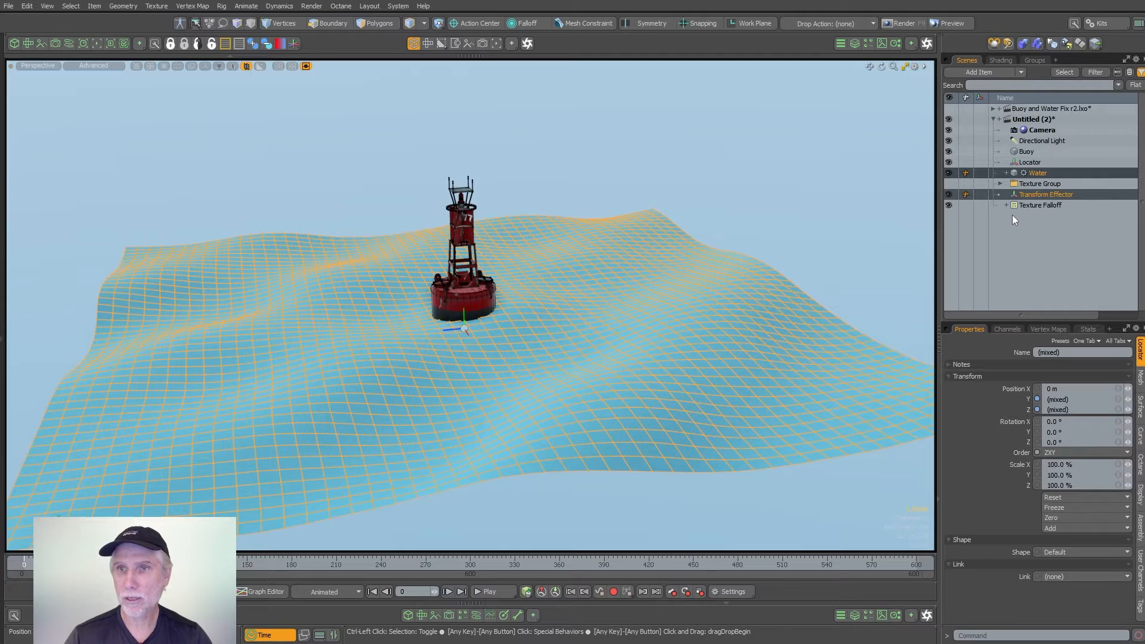
left_click(1034, 205, "ctrl")
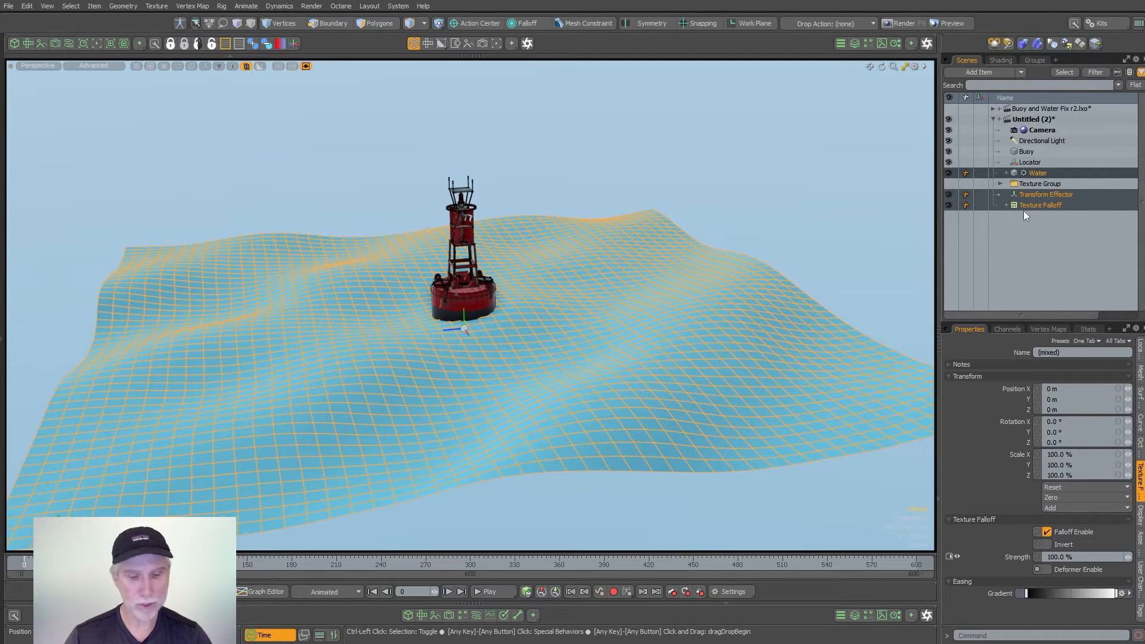
key("ctrl+g")
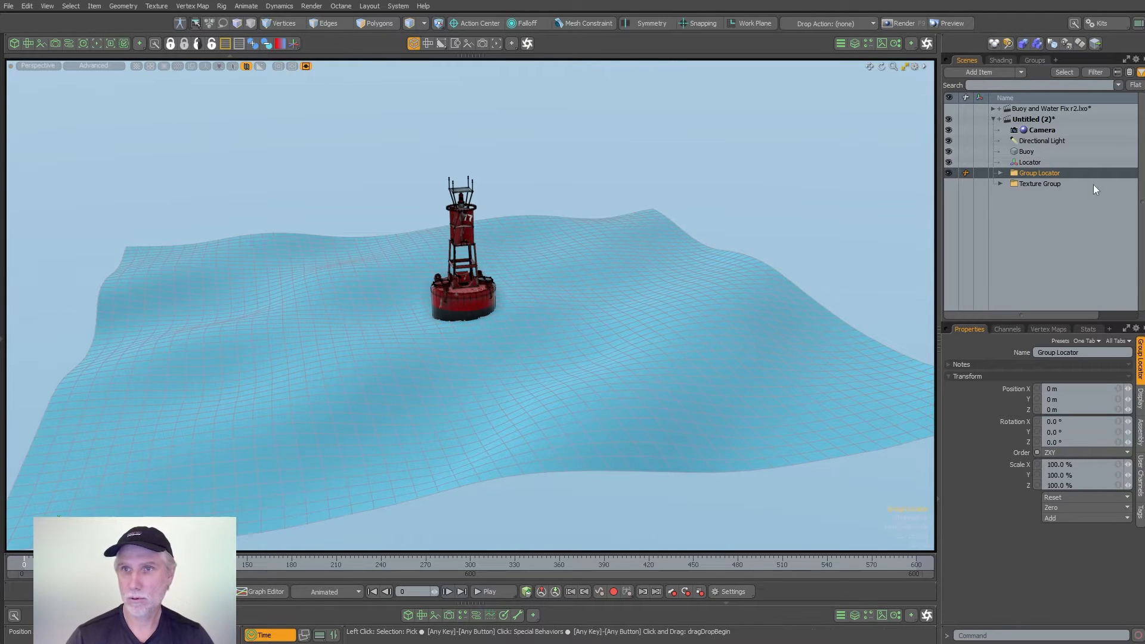
- Rename the new Group Locator to Water Group, and hide the Transform Effector and Texture Falloff inside it
left_click(1001, 173)
key("F2")
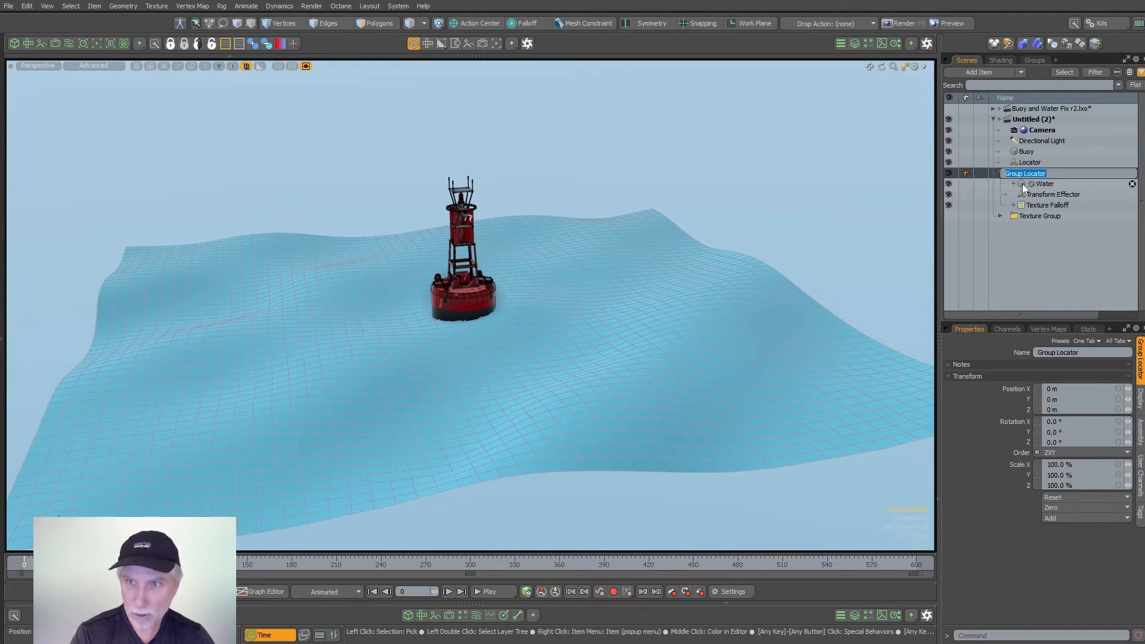
type("Water Group")
key("Return")
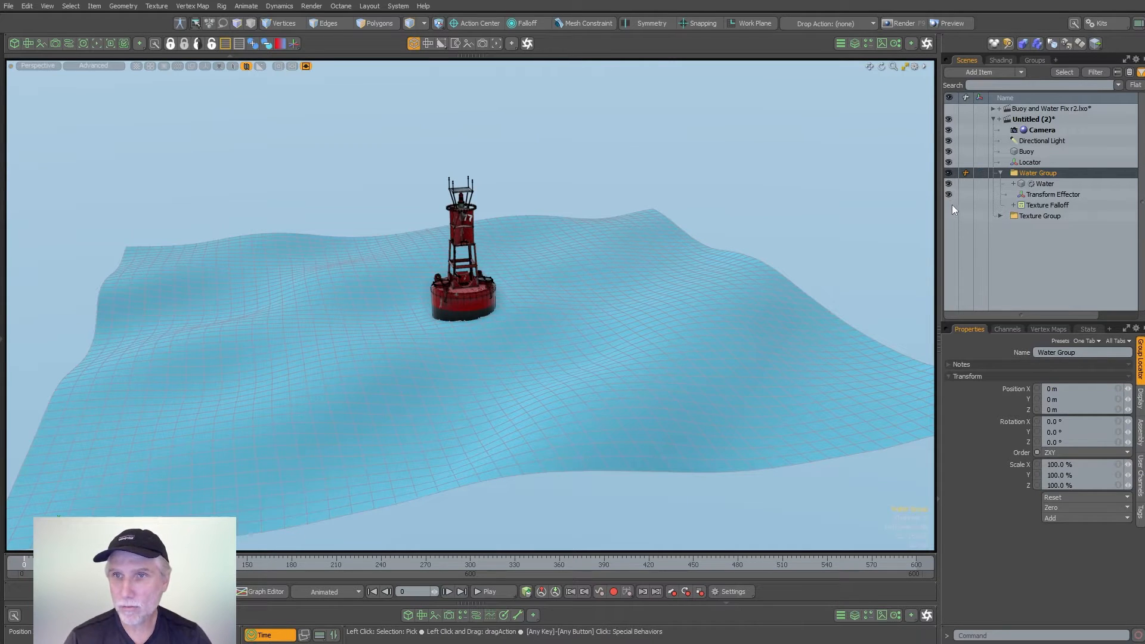
left_click(1070, 236)
mouse_move(665, 264)
left_mouse_down("alt")
mouse_move(534, 208)
mouse_move(709, 359)
left_mouse_up("alt")
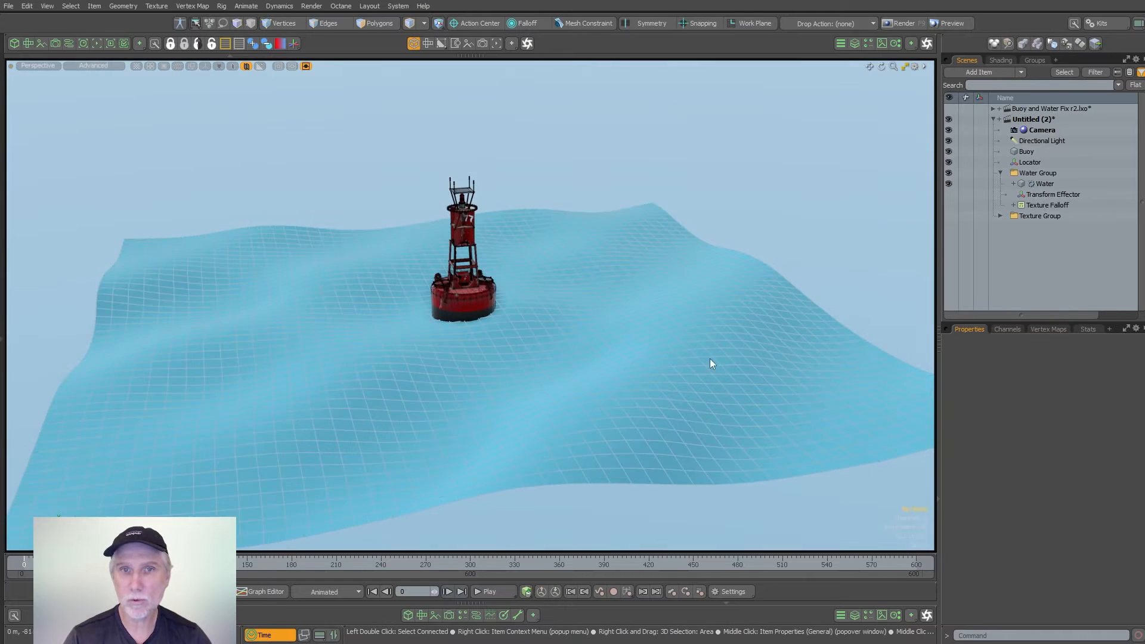
- Rename the Locator to Ray Gun
left_click(1031, 166)
type("R")
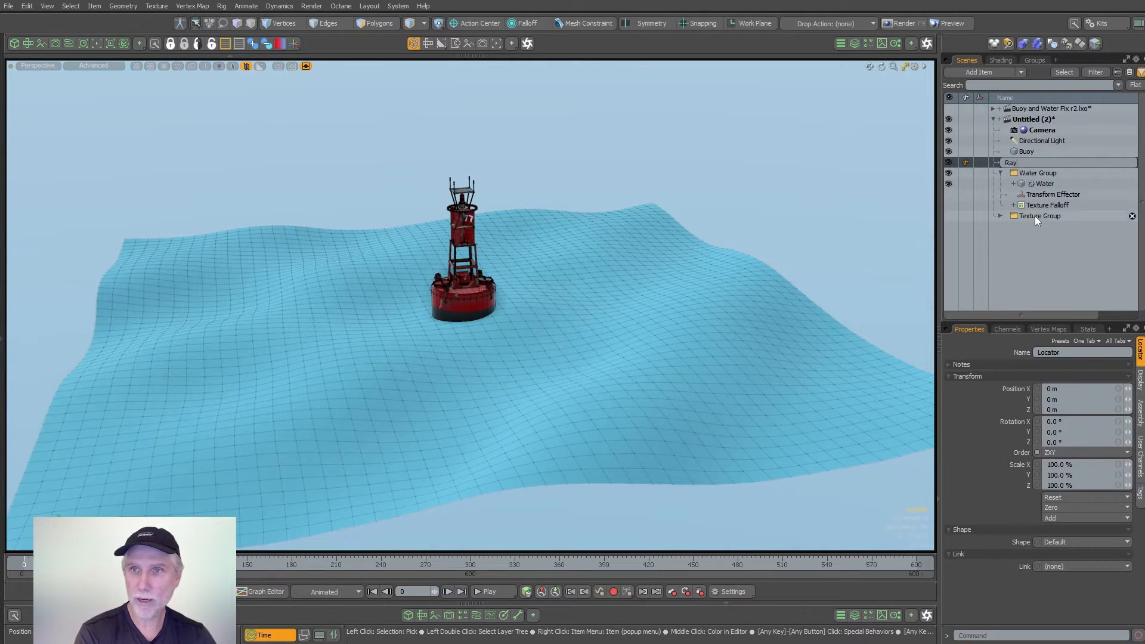
type("ay G")
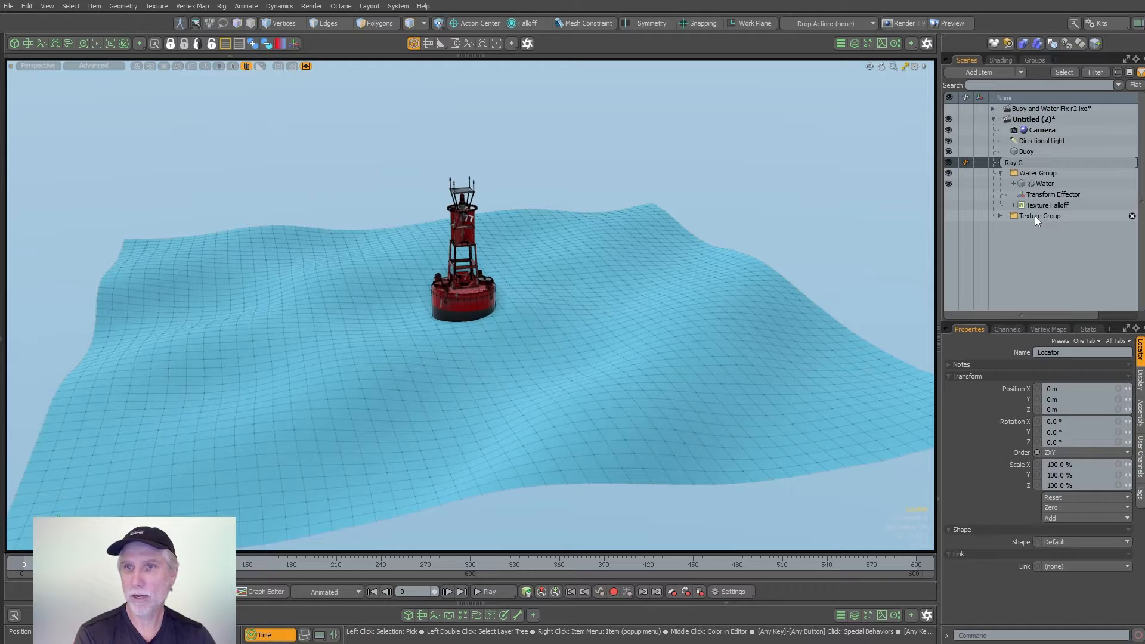
type("un")
key("Return")
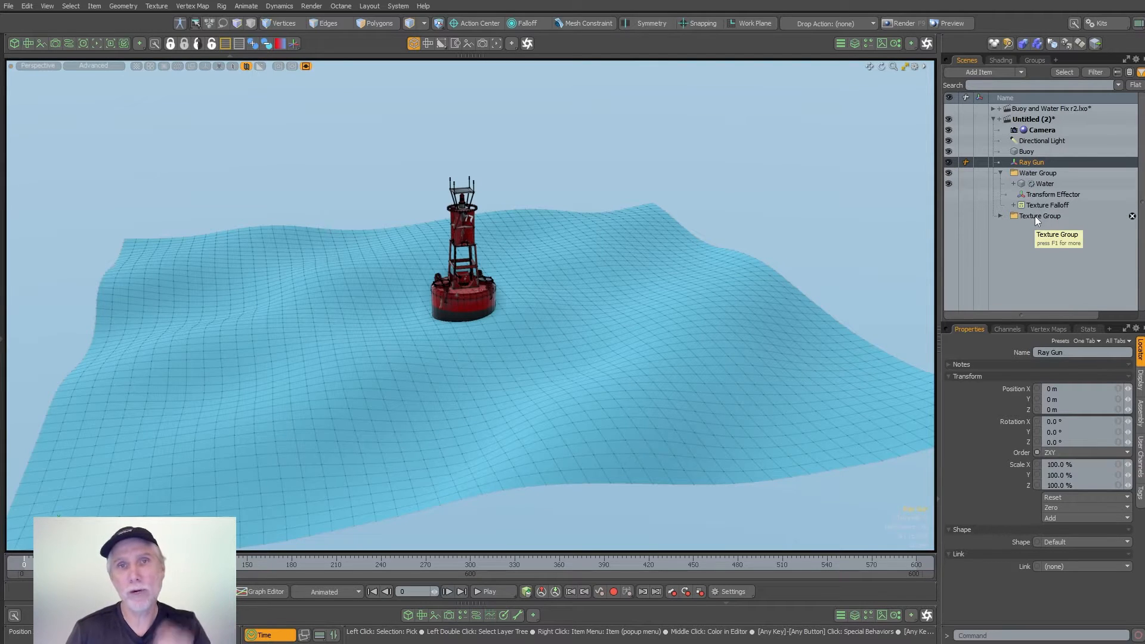
- Move the Ray Gun locator straight up above the buoy to about 252 mm in Y
key("w")
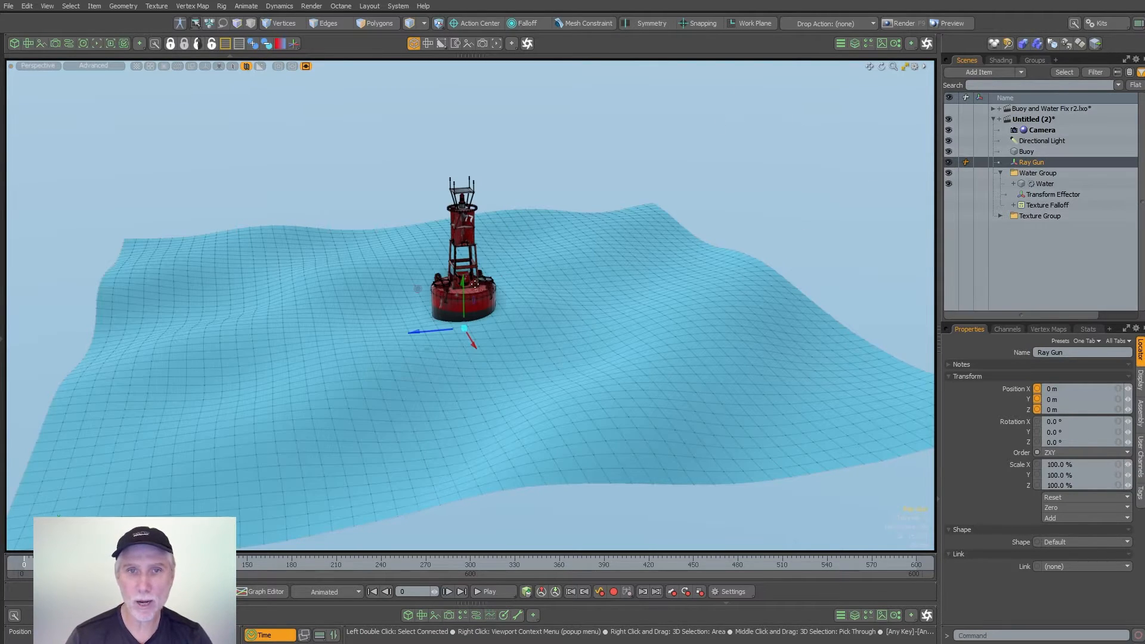
left_click_drag(464, 287, 464, 112)
key("q")
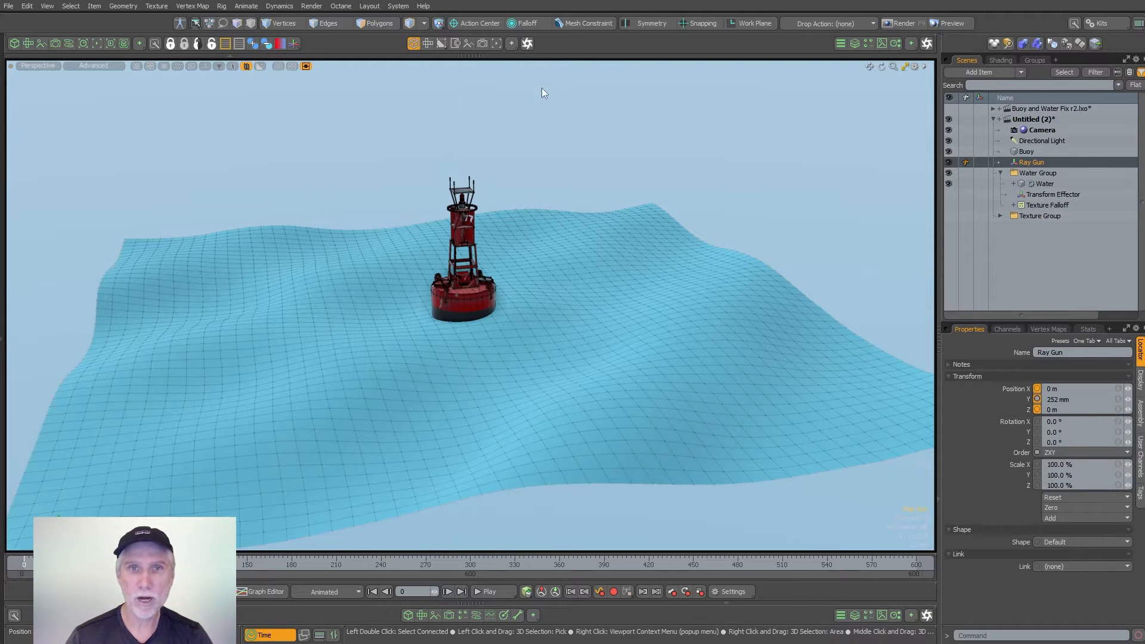
left_click(542, 89)
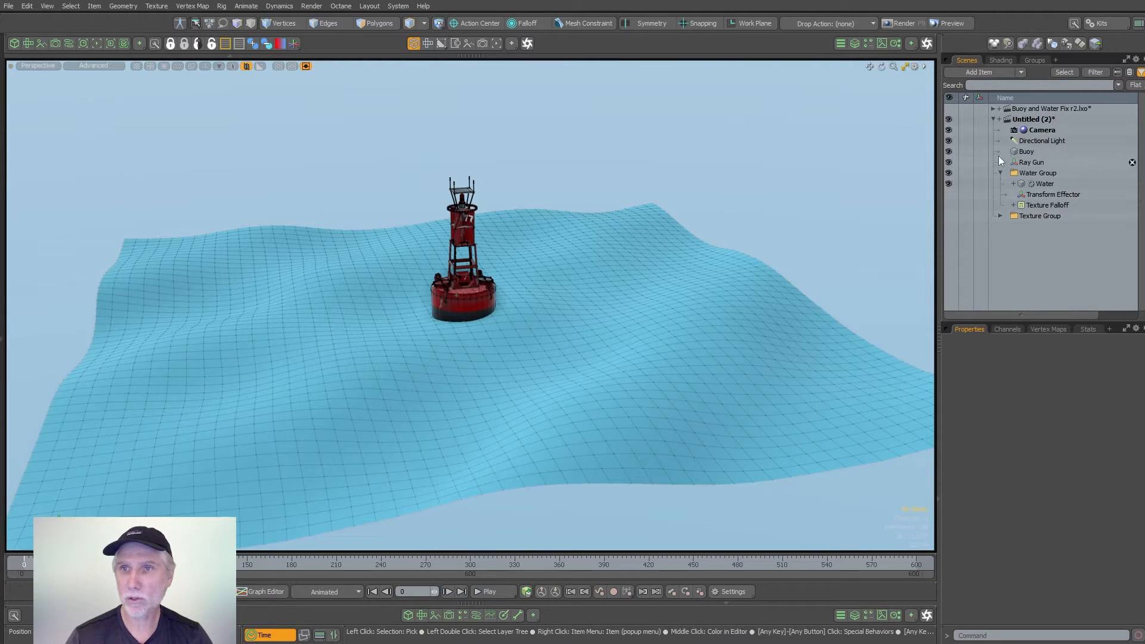
- Turn on locator display in the 3D viewport and check the Show Locators setting in the viewport's visibility options
key("ctrl+3")
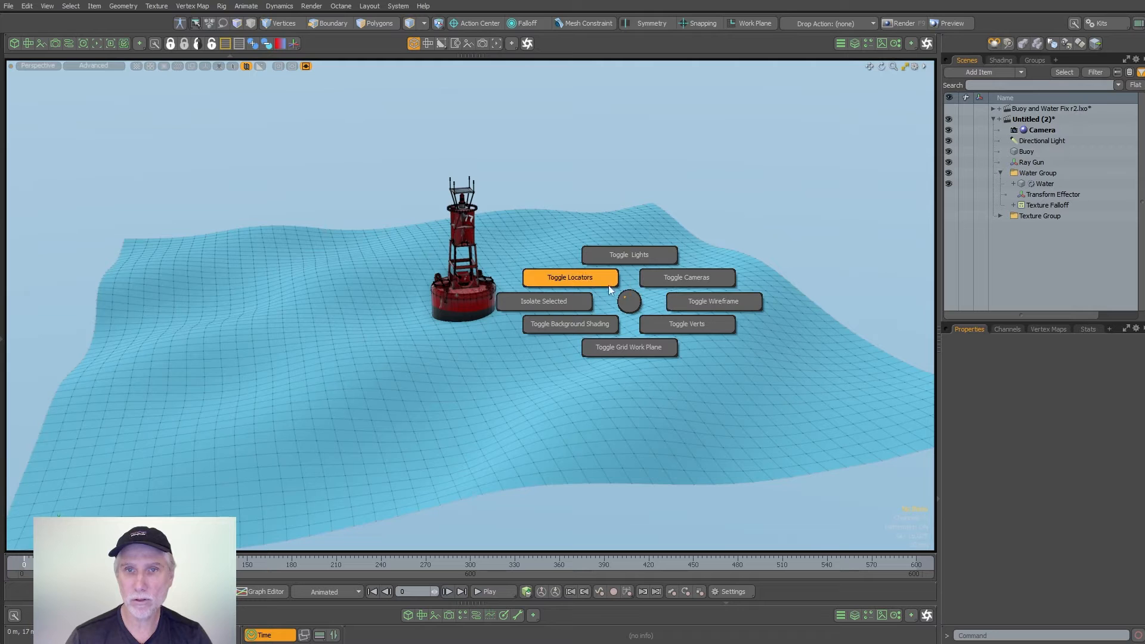
left_click(560, 257)
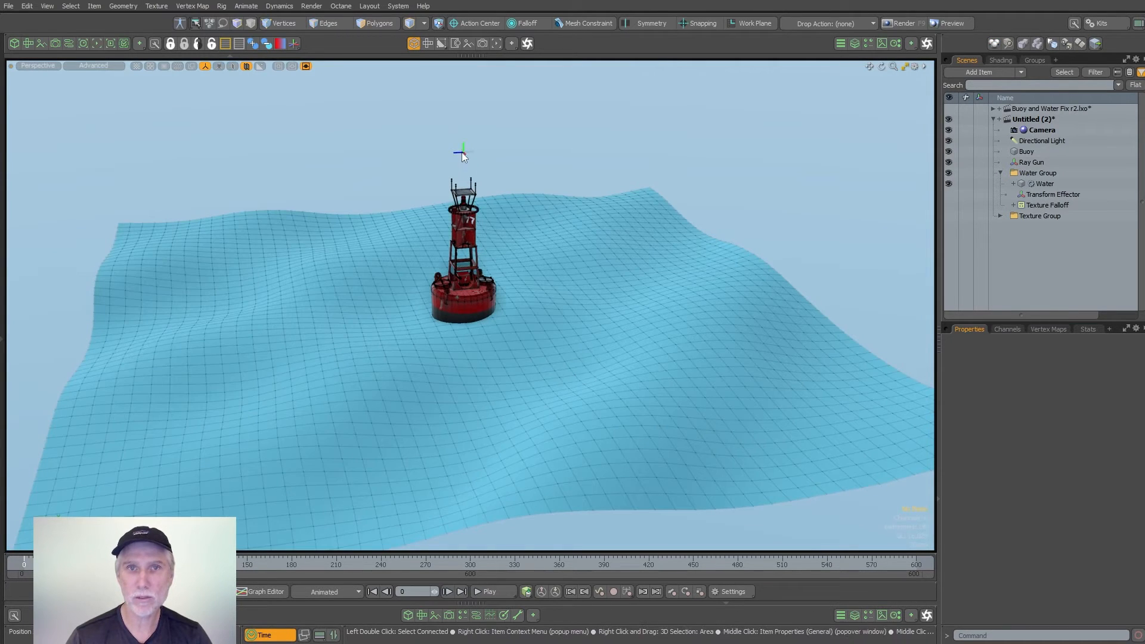
scroll(463, 157, "up", 5)
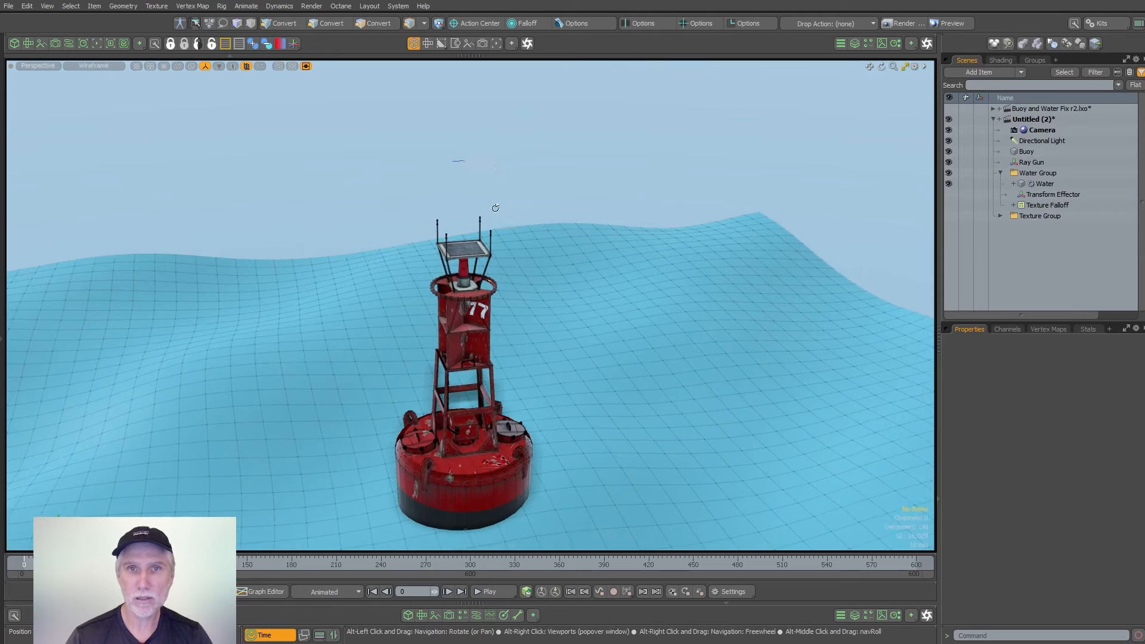
mouse_move(495, 209)
left_mouse_down("alt")
mouse_move(501, 194)
mouse_move(508, 209)
left_mouse_up("alt")
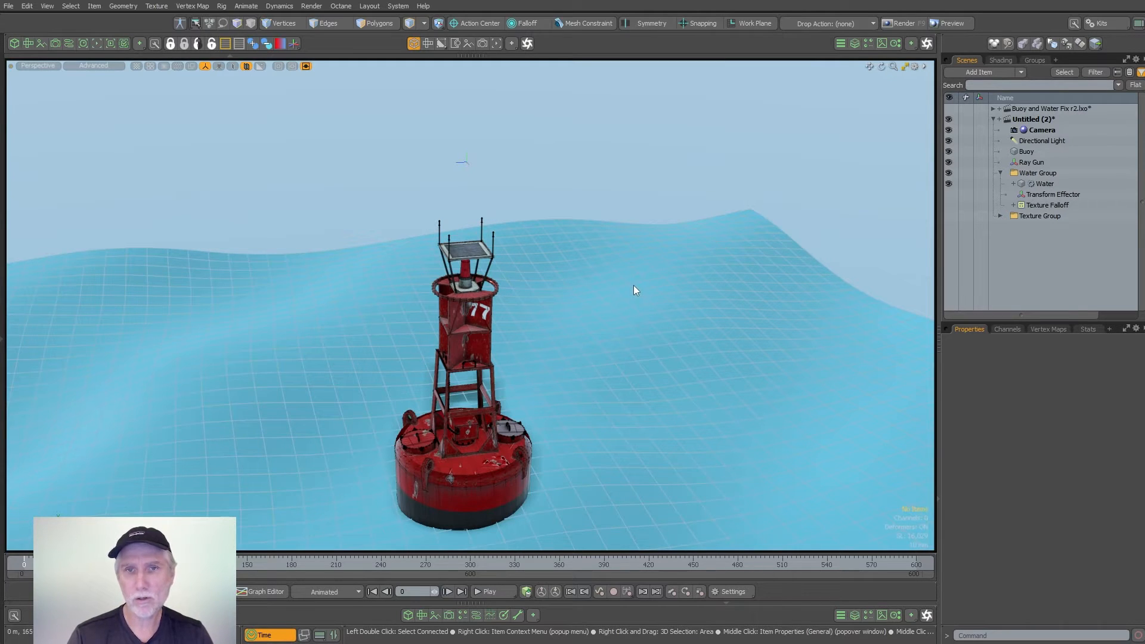
key("o")
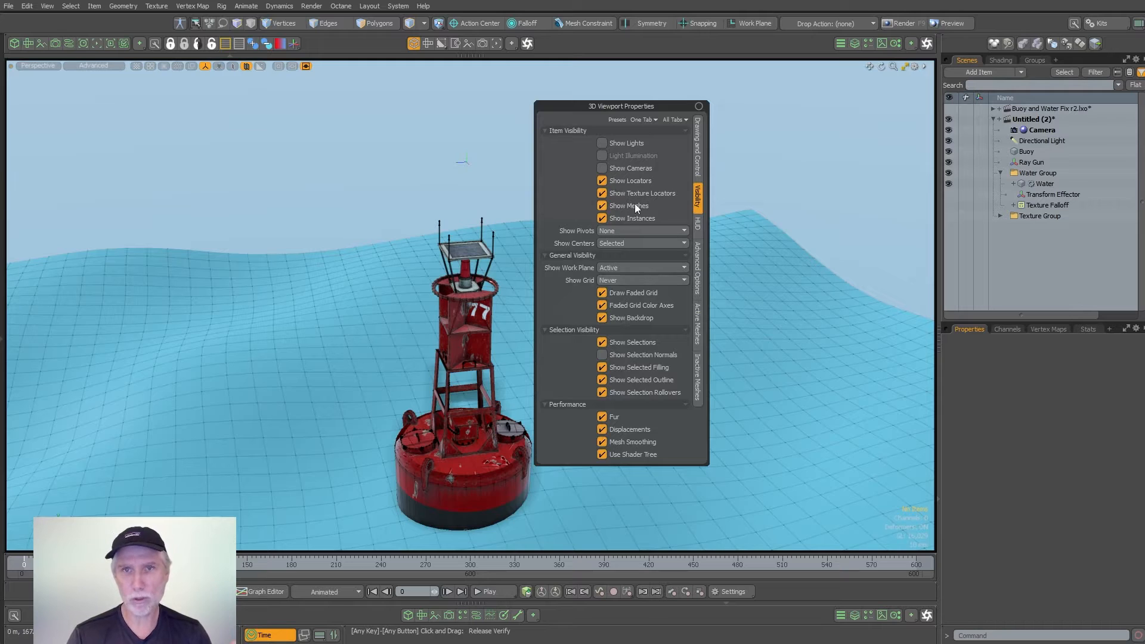
left_click(635, 181)
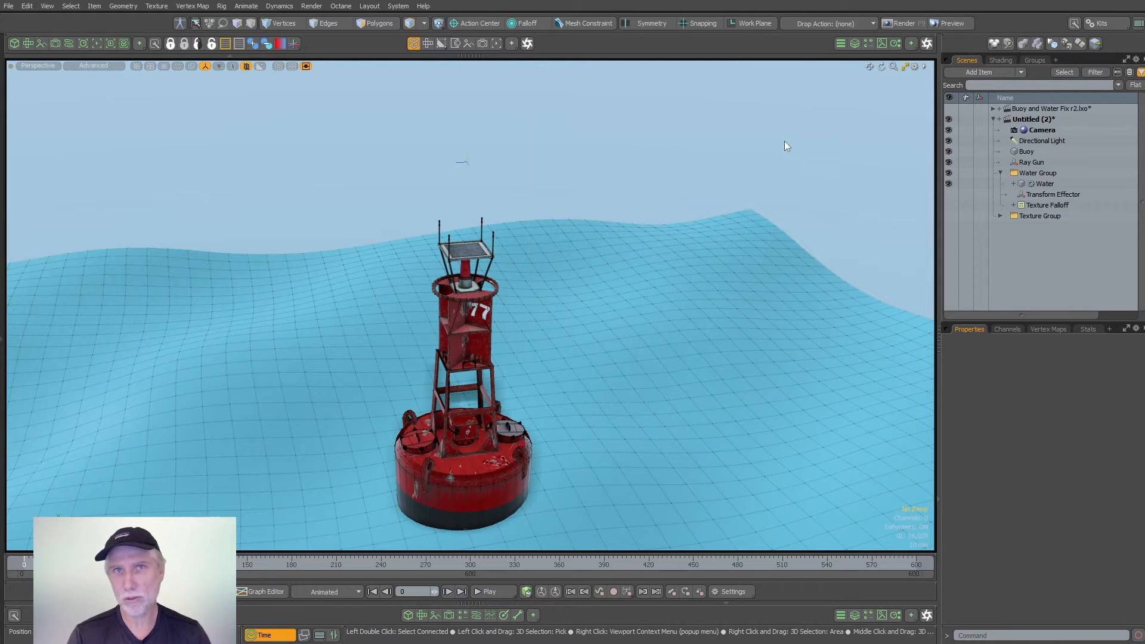
- Give the Ray Gun locator a custom circle shape on the Y axis with a 20 mm radius, using ETEREA Quick Locators
left_click(465, 162)
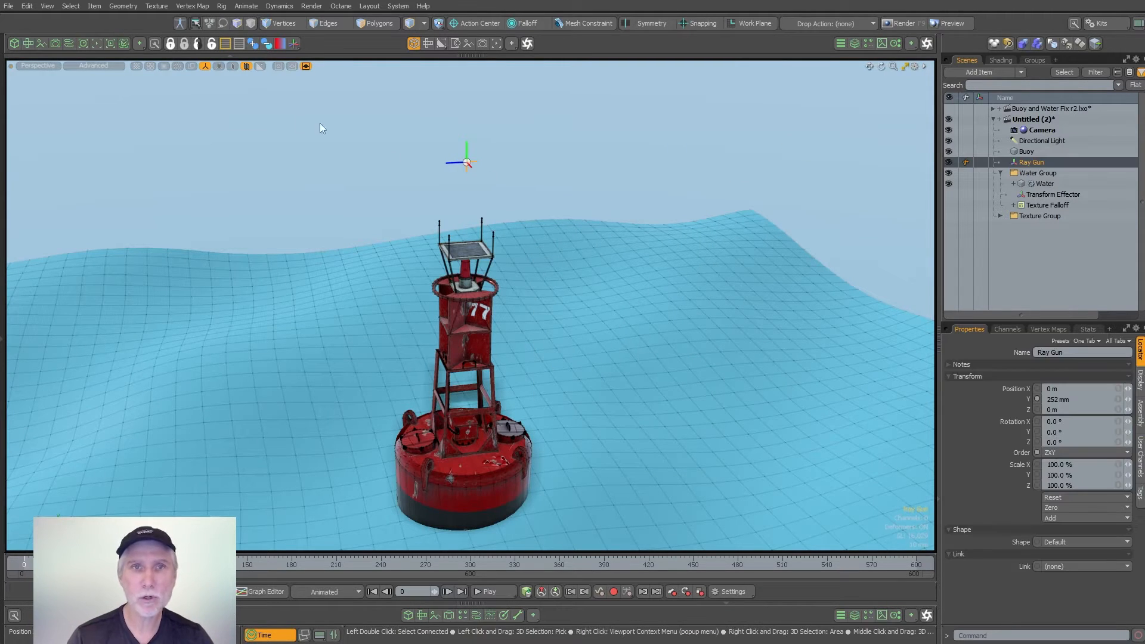
left_click(294, 44)
left_click_drag(288, 68, 190, 107)
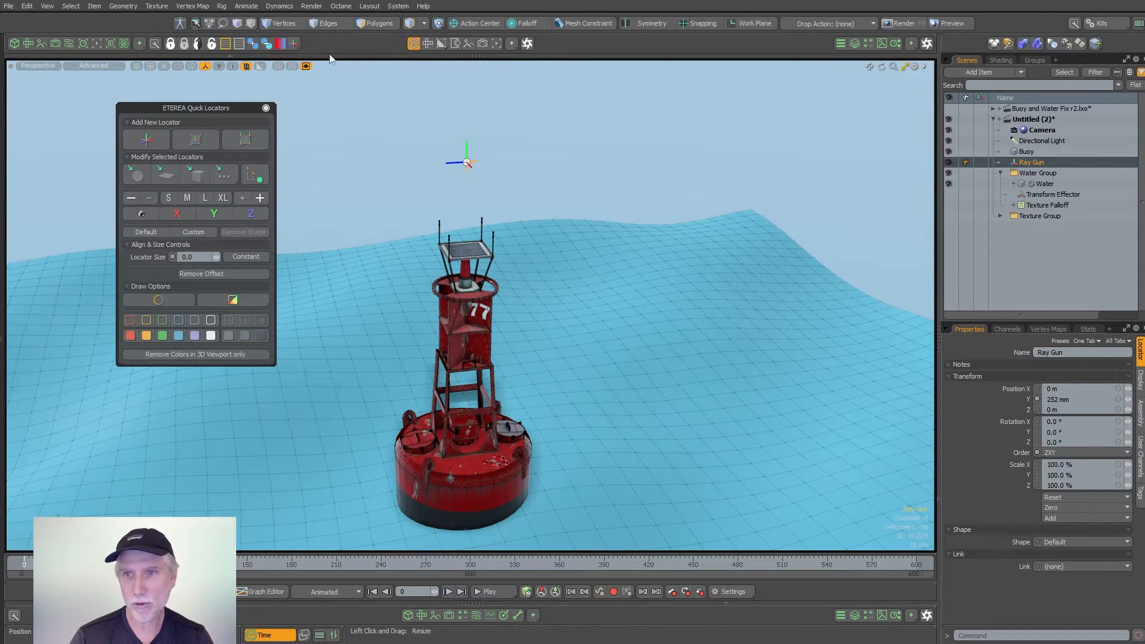
left_click(1140, 380)
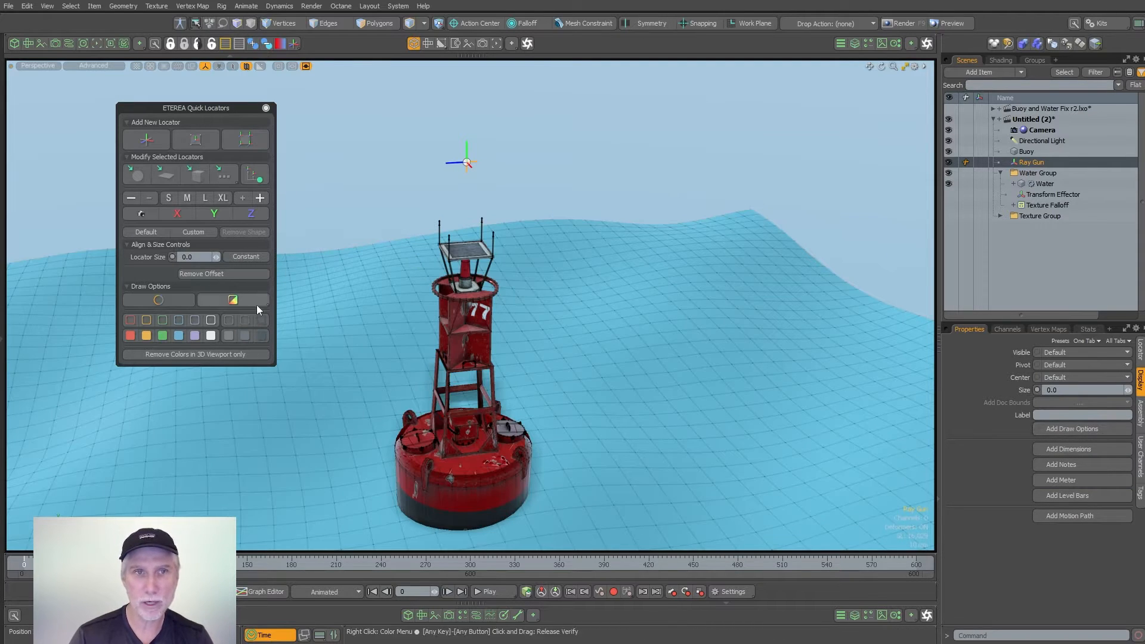
left_click(136, 175)
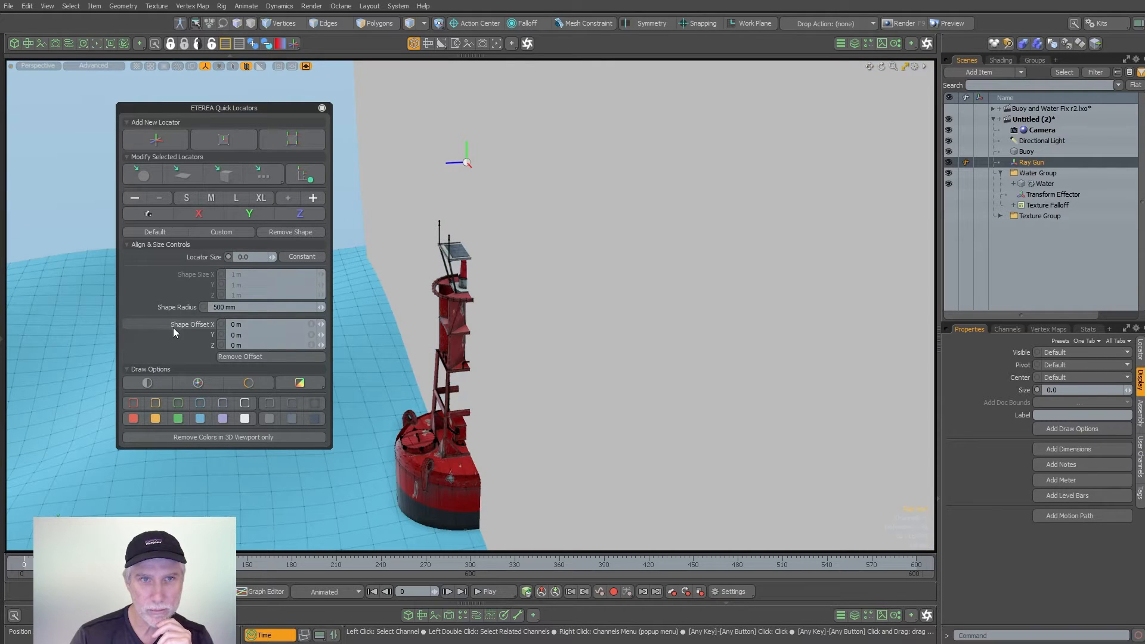
left_click(249, 214)
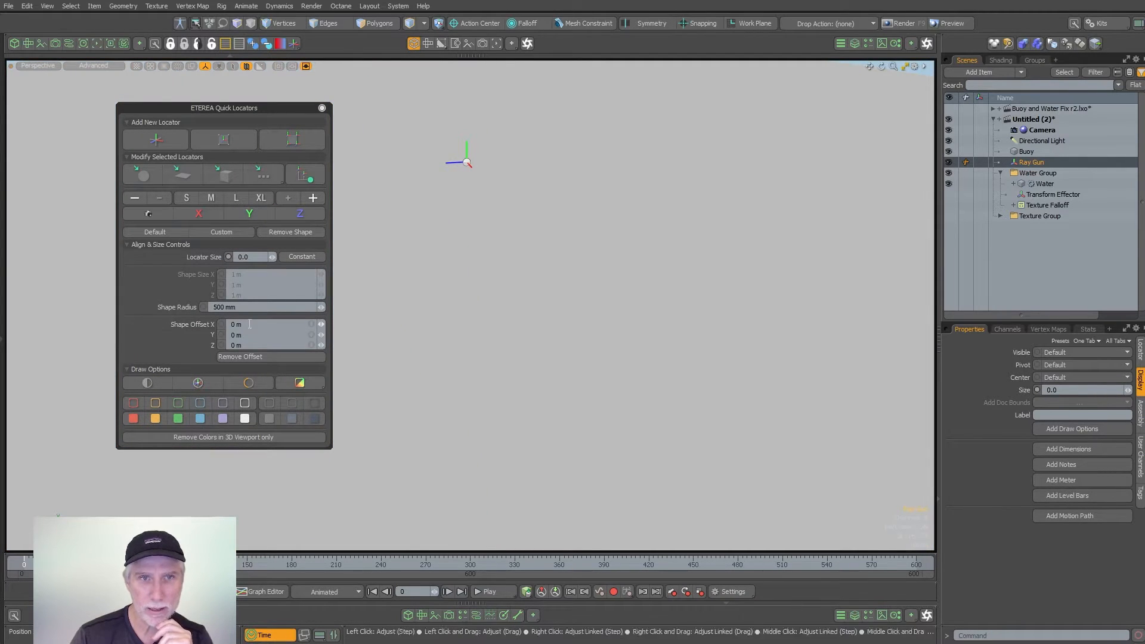
left_click(249, 307)
type(".0")
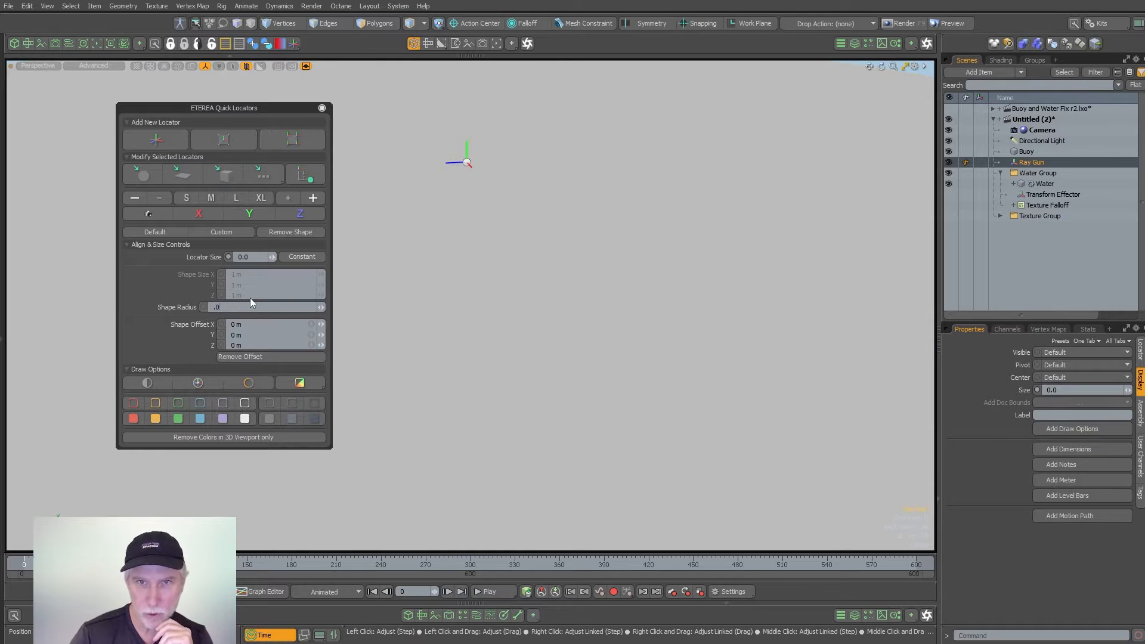
type("2")
key("Return")
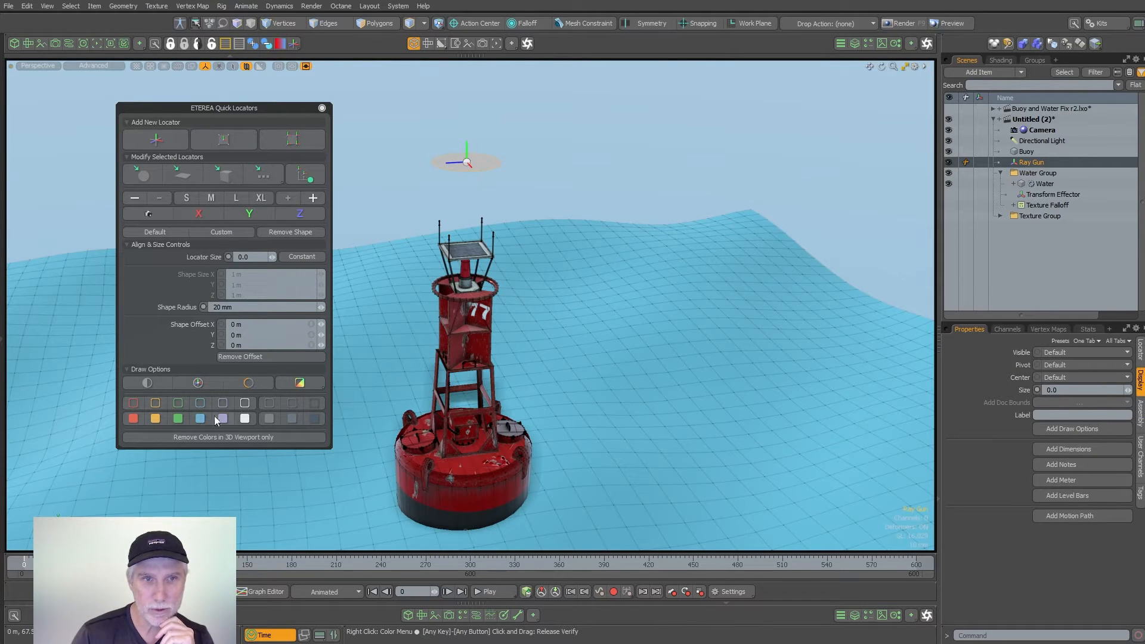
- Give the Ray Gun locator a white wireframe and a bright orange-red fill, and close the Quick Locators tools
left_click(245, 404)
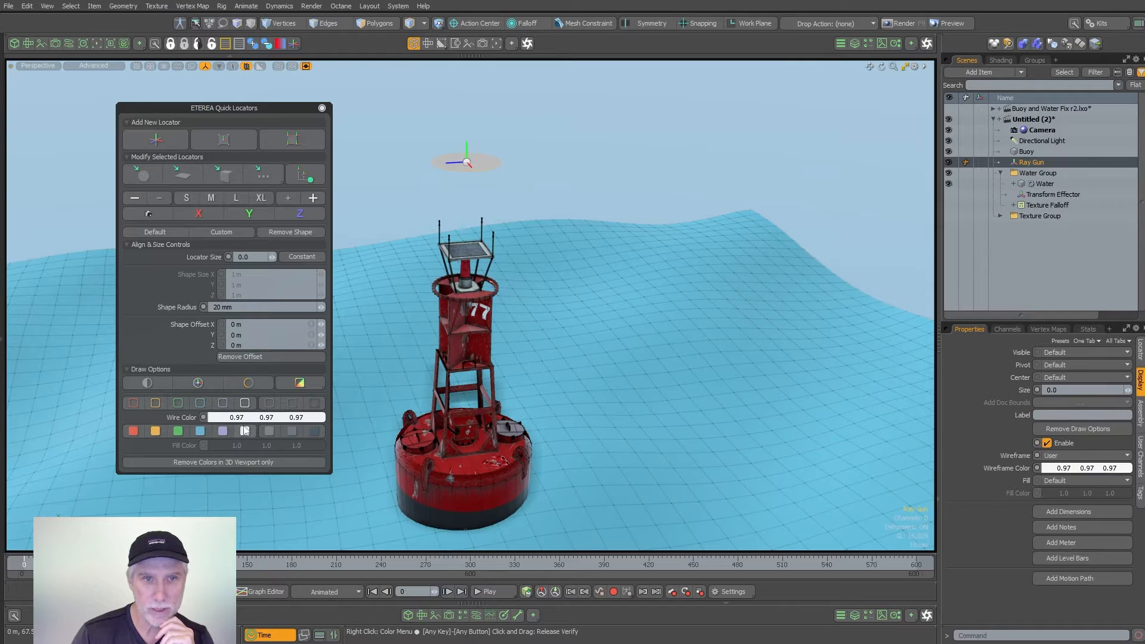
left_click(134, 432)
left_click(237, 446)
left_click_drag(462, 371, 521, 365)
left_click(568, 124)
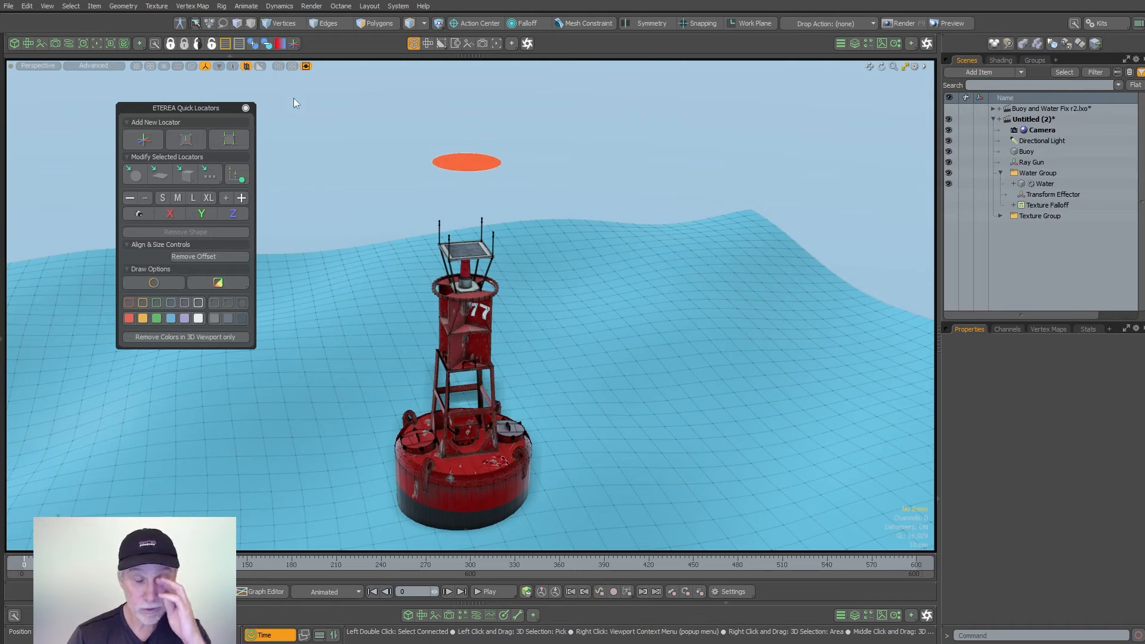
left_click(245, 108)
- Hide the Buoy mesh and reveal the constraint tools
left_click_drag(332, 140, 483, 262, "alt")
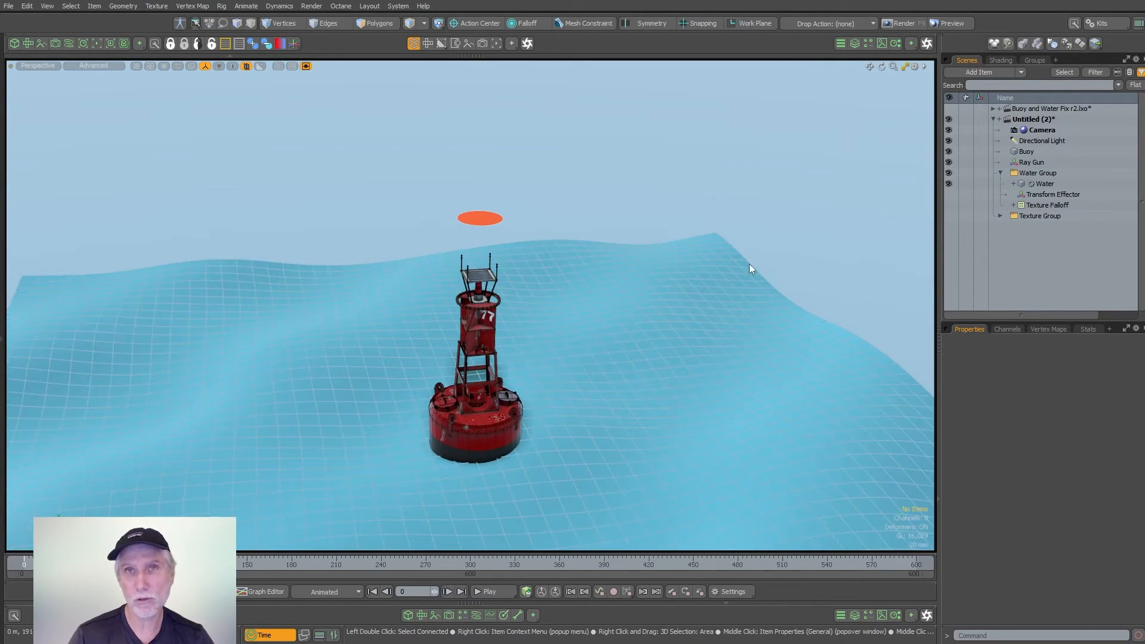
left_click(950, 153)
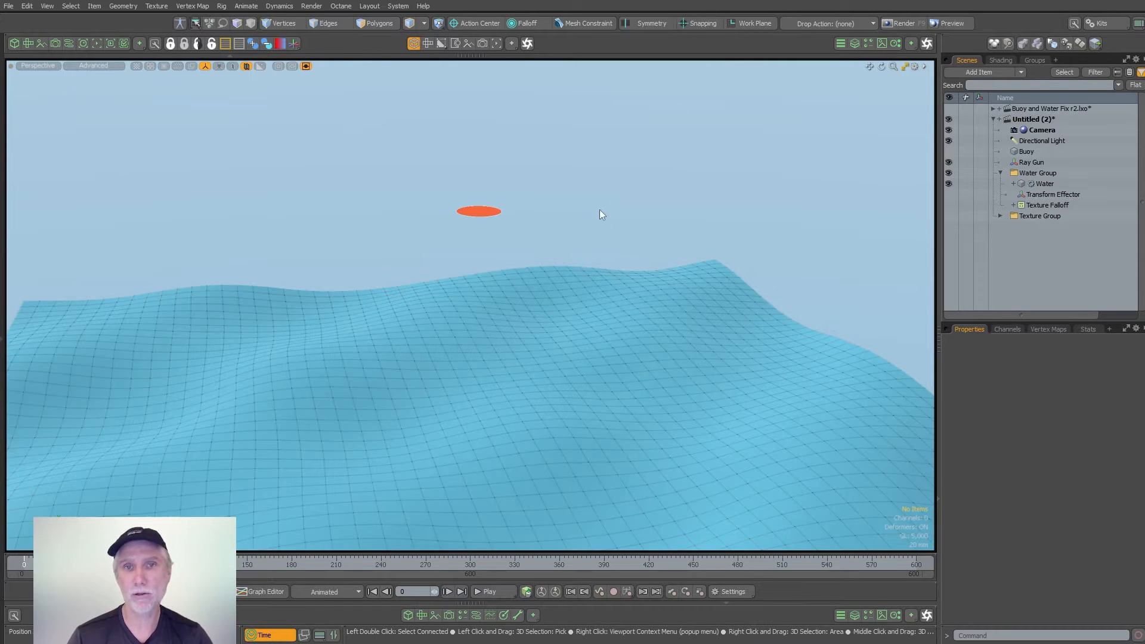
left_click(6, 269)
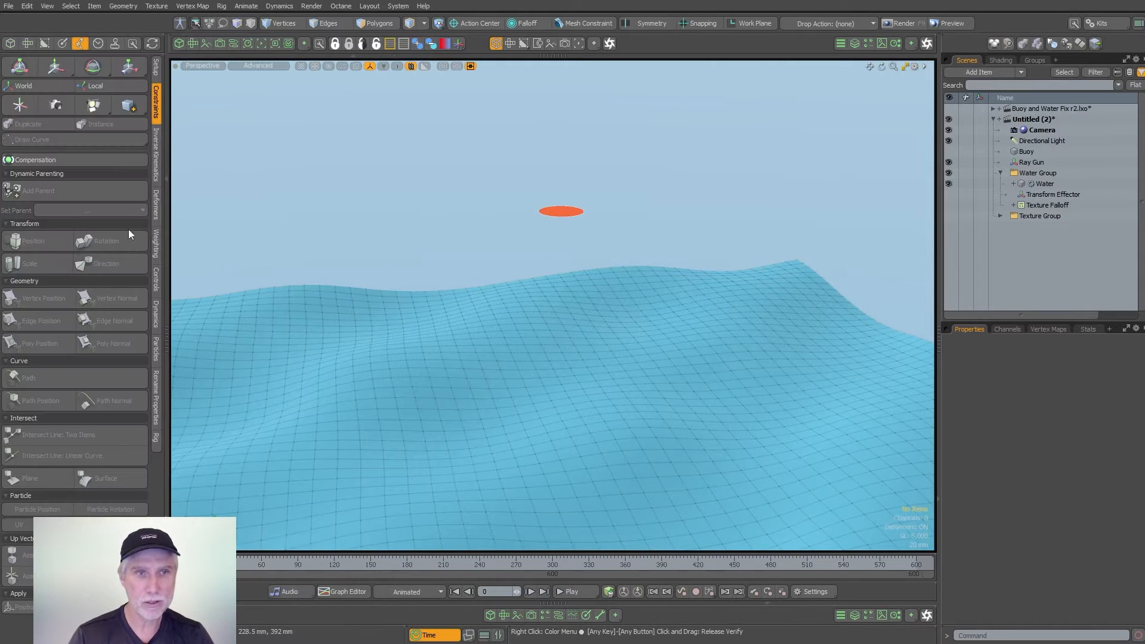
- Add a Surface intersect constraint between the Ray Gun locator and the Water mesh
left_click(541, 205)
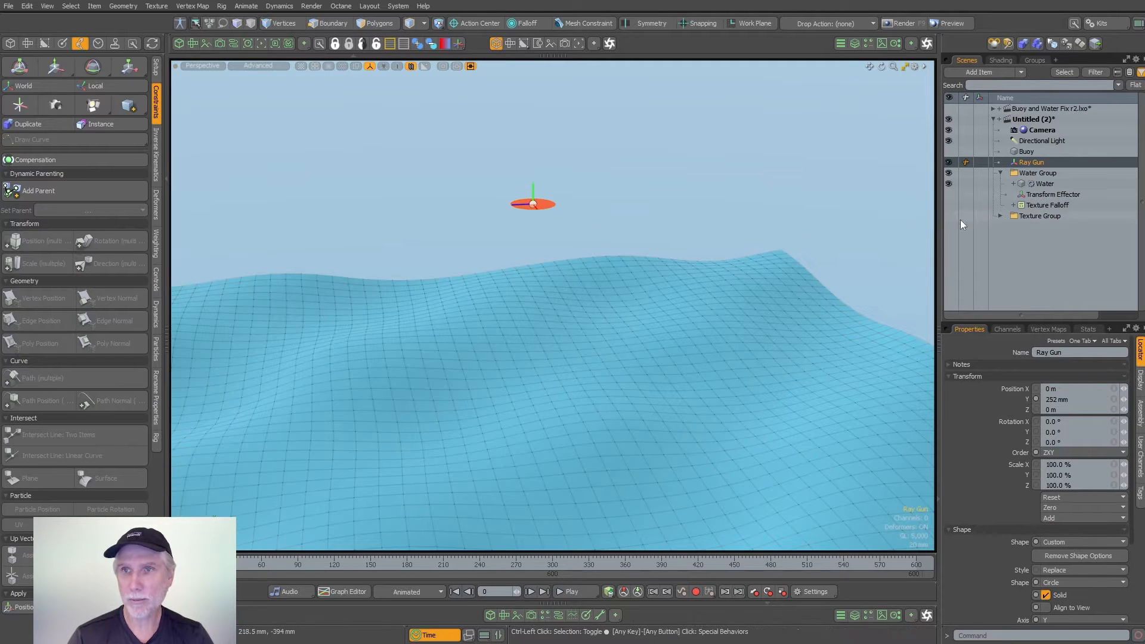
left_click(1044, 183, "ctrl")
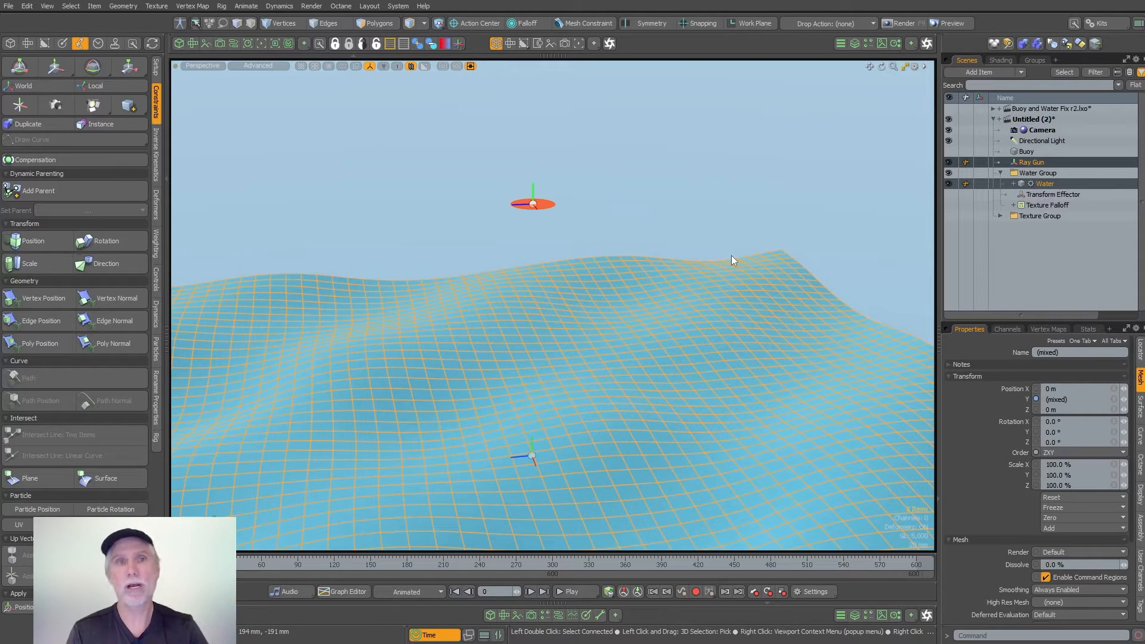
left_click(10, 45)
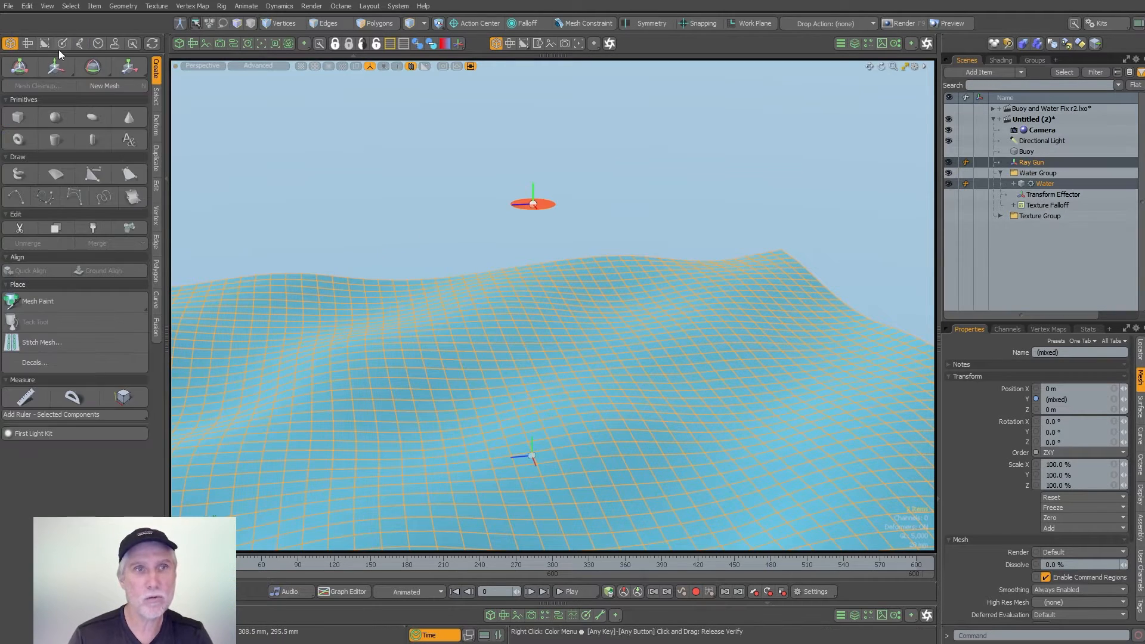
left_click(81, 45)
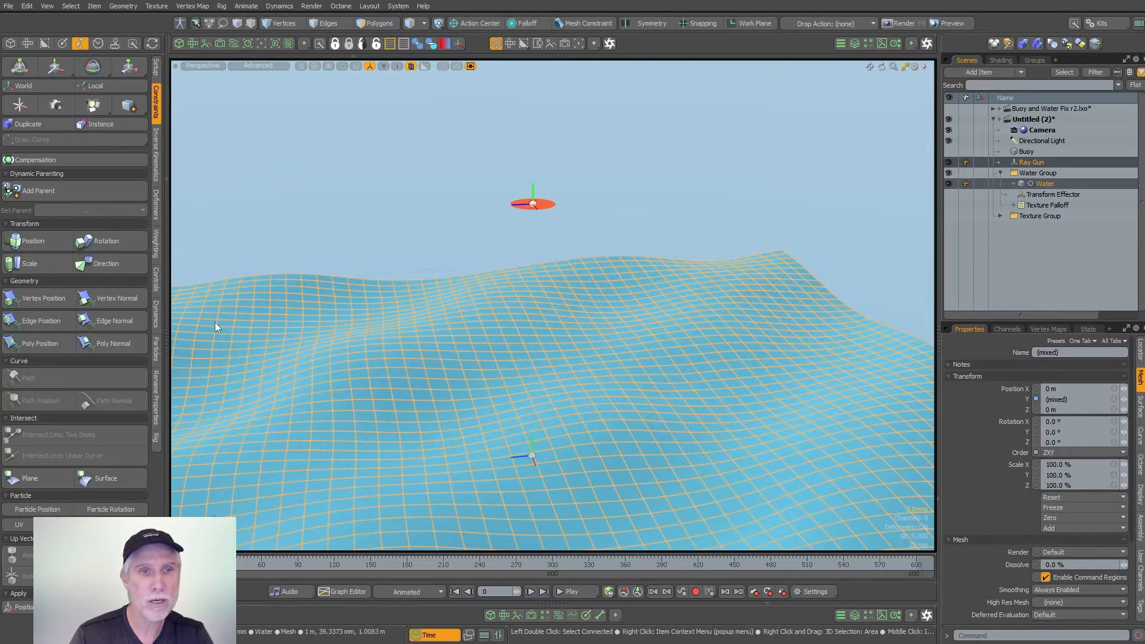
left_click(155, 82)
left_click(155, 89)
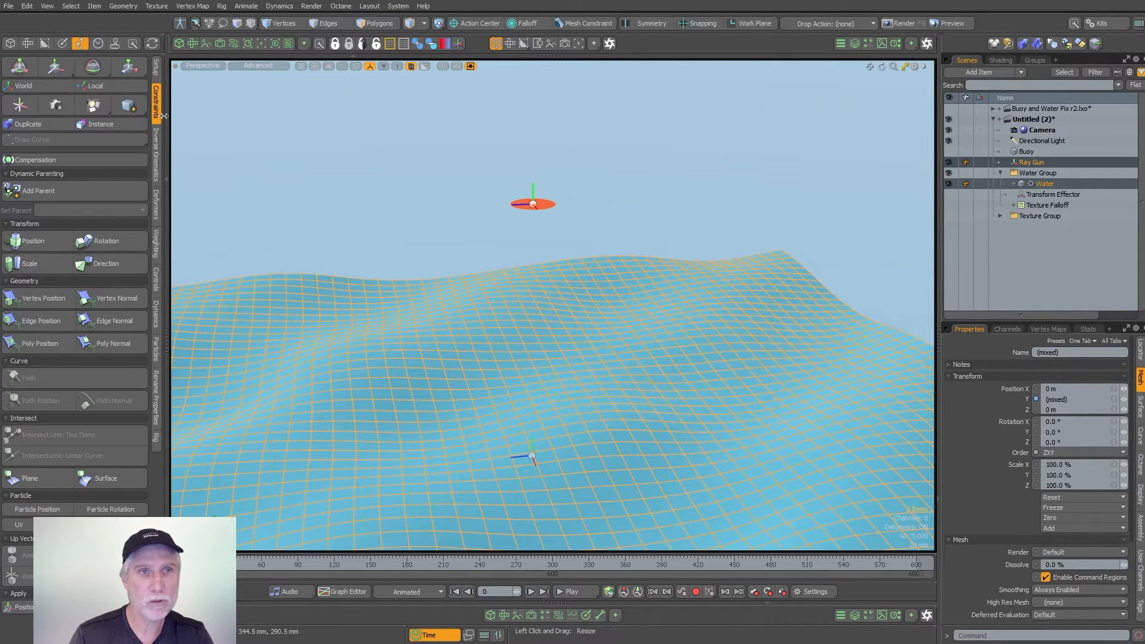
left_click(123, 482)
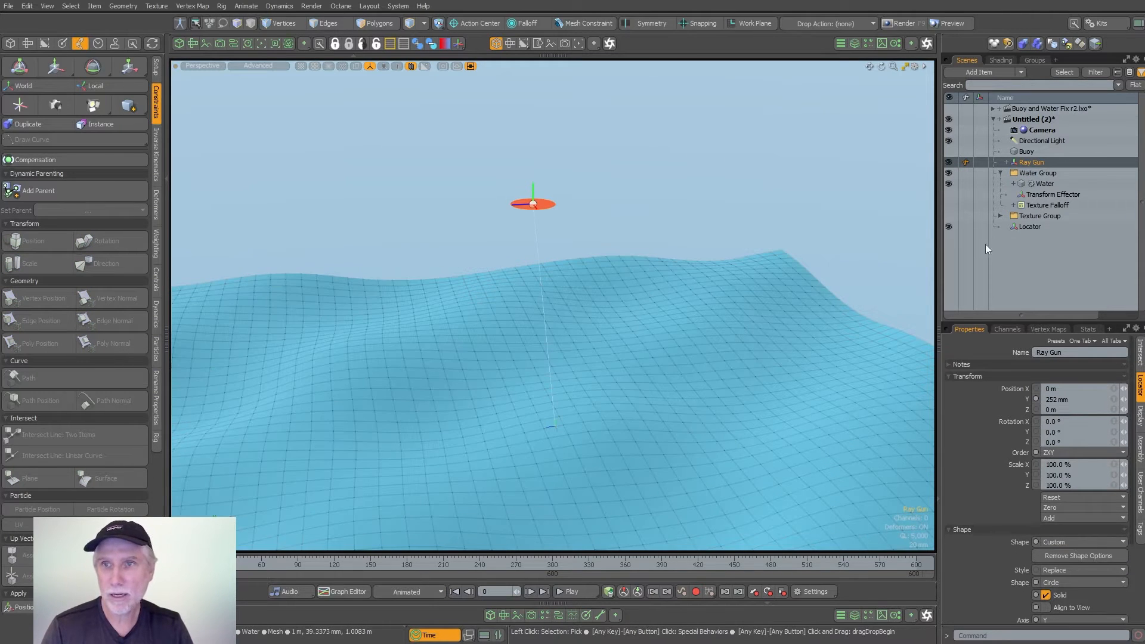
- Place the new intersection Locator directly below Ray Gun in the item list and rename it Surface Loc
left_click(1028, 226)
left_click_drag(747, 368, 558, 455, "ctrl+alt")
left_click_drag(1041, 230, 1056, 222)
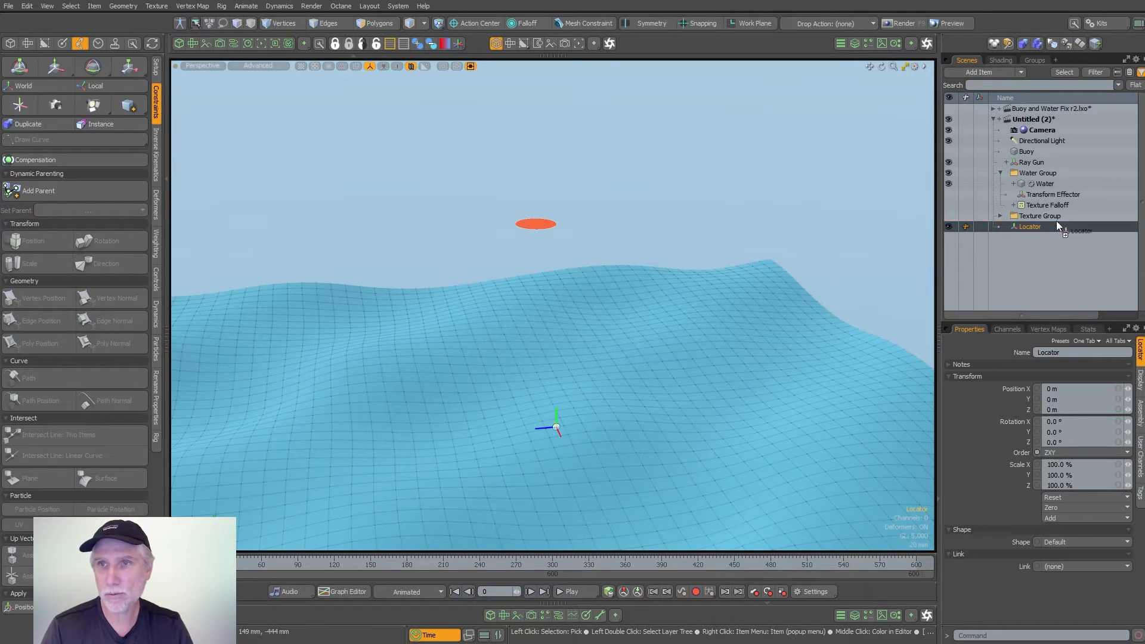
left_click_drag(1065, 171, 1067, 174)
double_click(1068, 176)
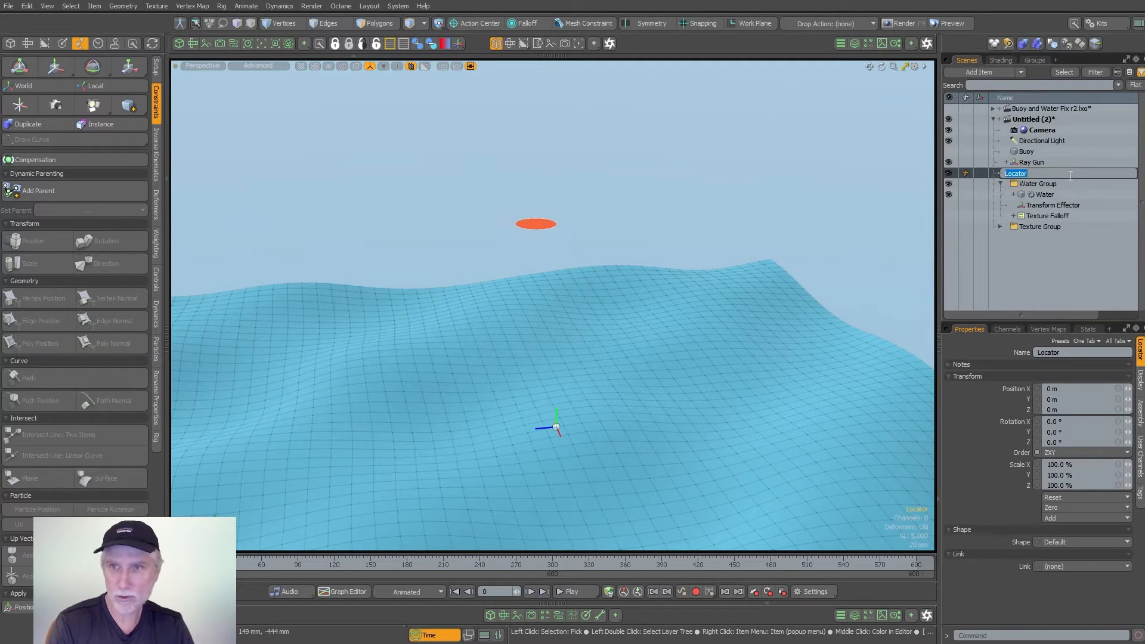
type("Surface")
key("Return")
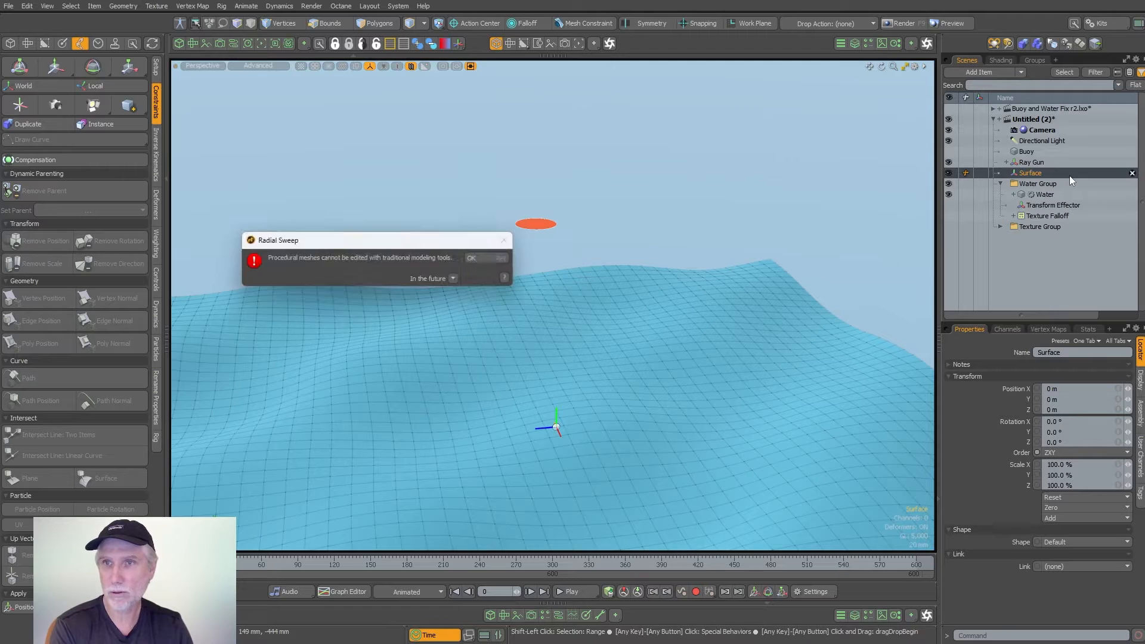
key("Return")
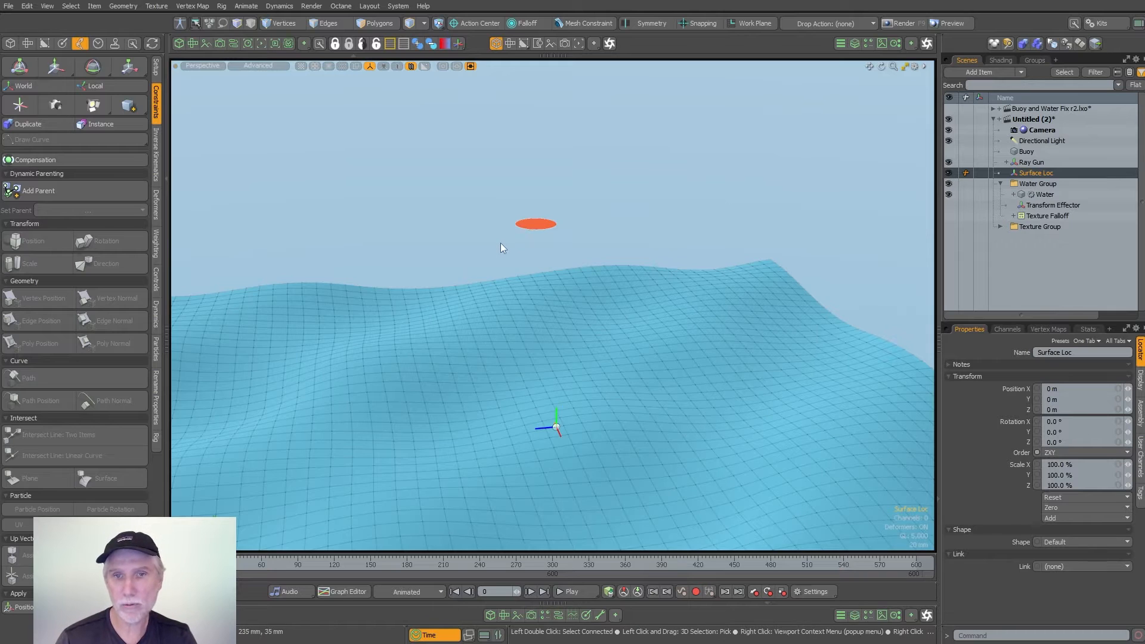
- Give Surface Loc a custom box shape sized 20 mm in X, Y and Z, using ETEREA Quick Locators
left_click(456, 44)
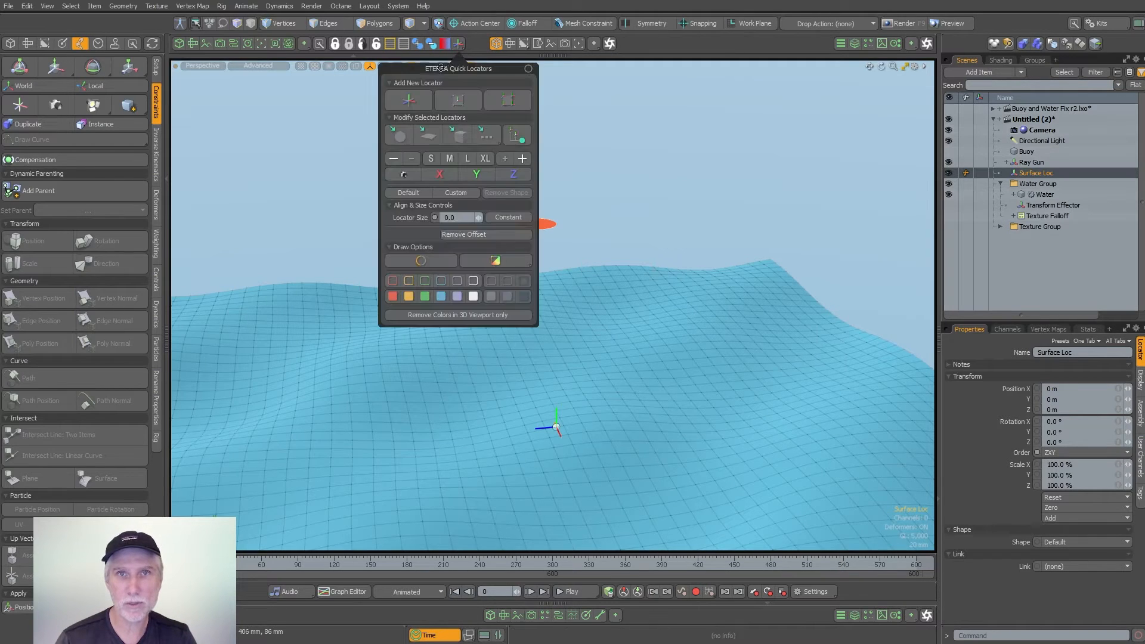
left_click_drag(459, 68, 310, 119)
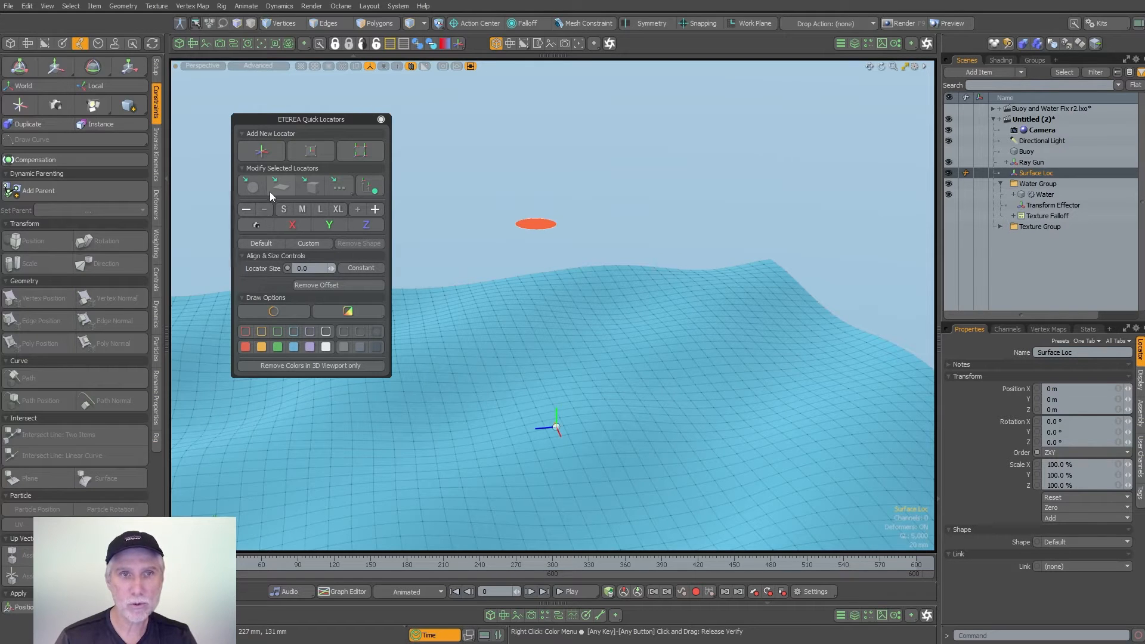
left_click(315, 187)
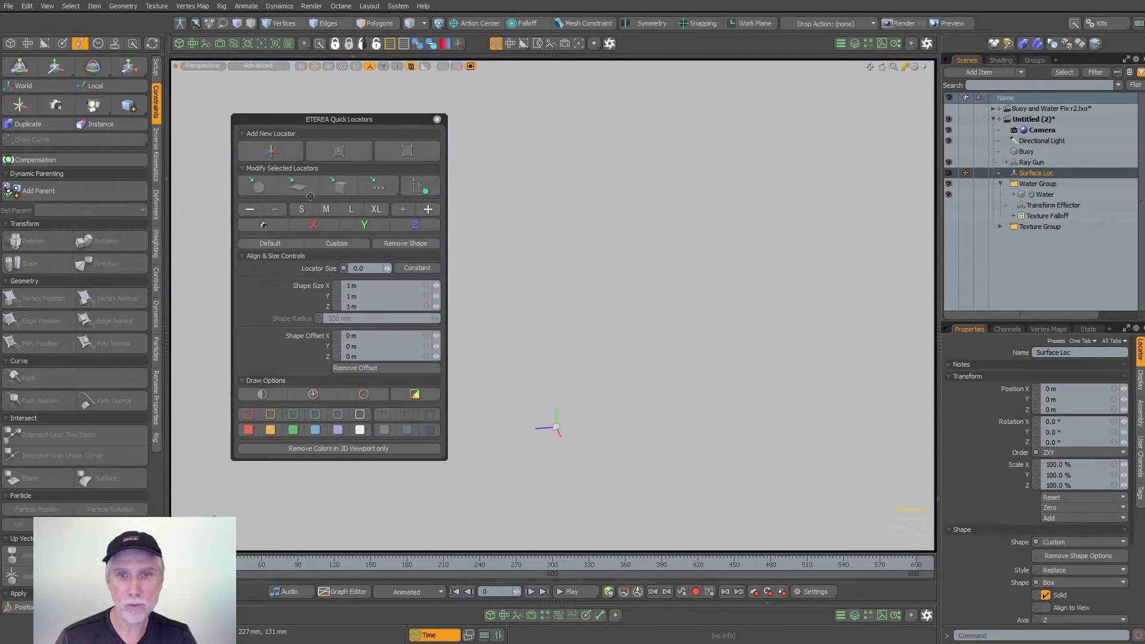
left_click(379, 285)
type(".01")
key("Return")
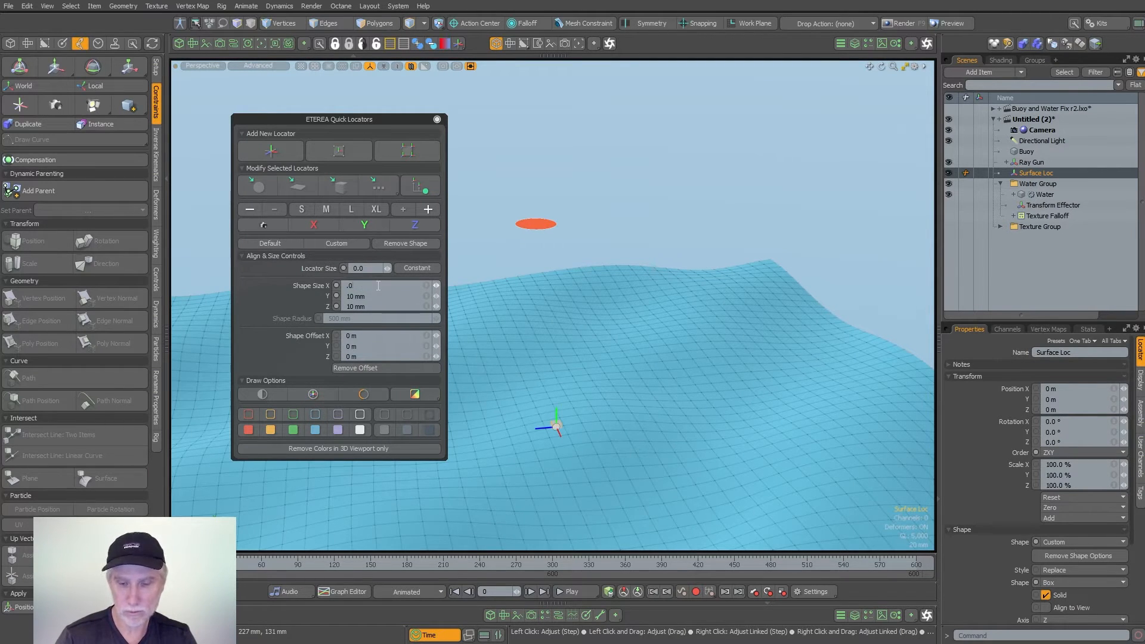
- Give Surface Loc a white wireframe and a bright orange fill, and close the Quick Locators tools
left_click(361, 415)
left_click(272, 442)
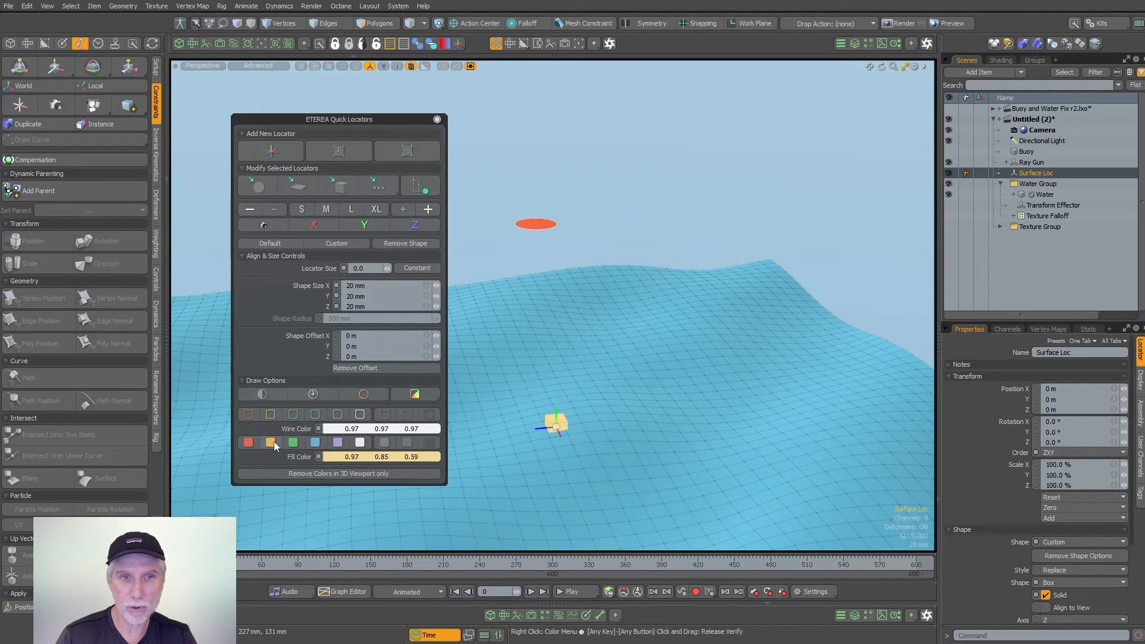
left_click(350, 460)
left_click(631, 373)
left_click_drag(636, 372, 662, 368)
left_click(708, 194)
left_click(360, 119)
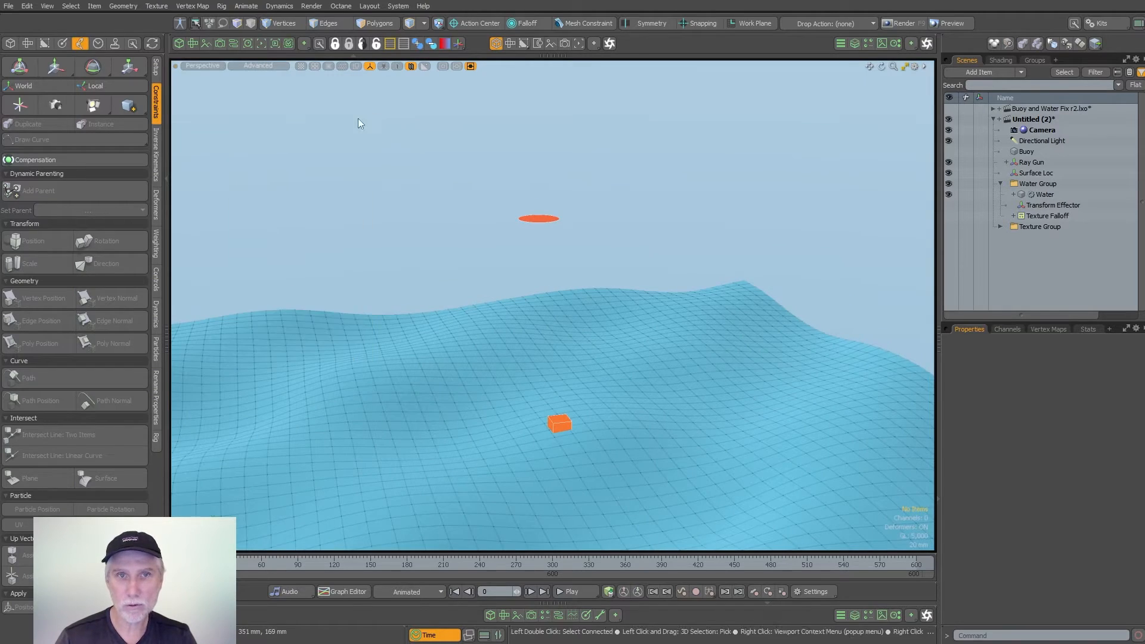
- Scrub the timeline to about frame 301 to check how Surface Loc moves with the water surface
left_click_drag(501, 159, 509, 166, "alt")
left_click_drag(189, 563, 554, 563)
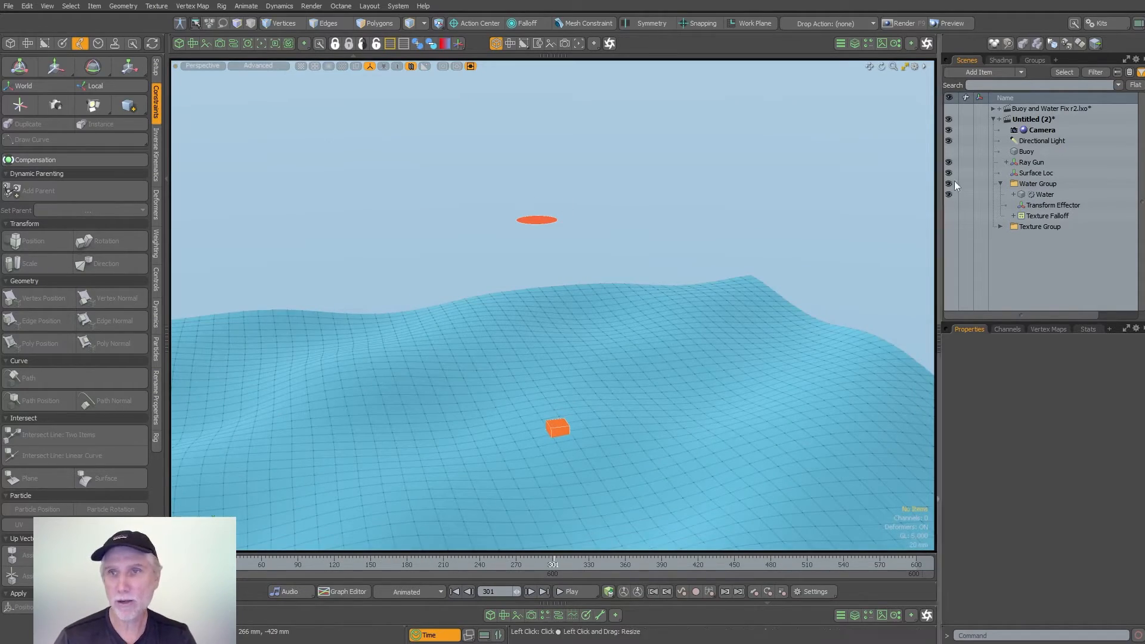
- Select the Intersect modifier under Ray Gun and scrub to about frame 236 in wireframe view to examine the line to Surface Loc
left_click(1005, 163)
left_click(1040, 172)
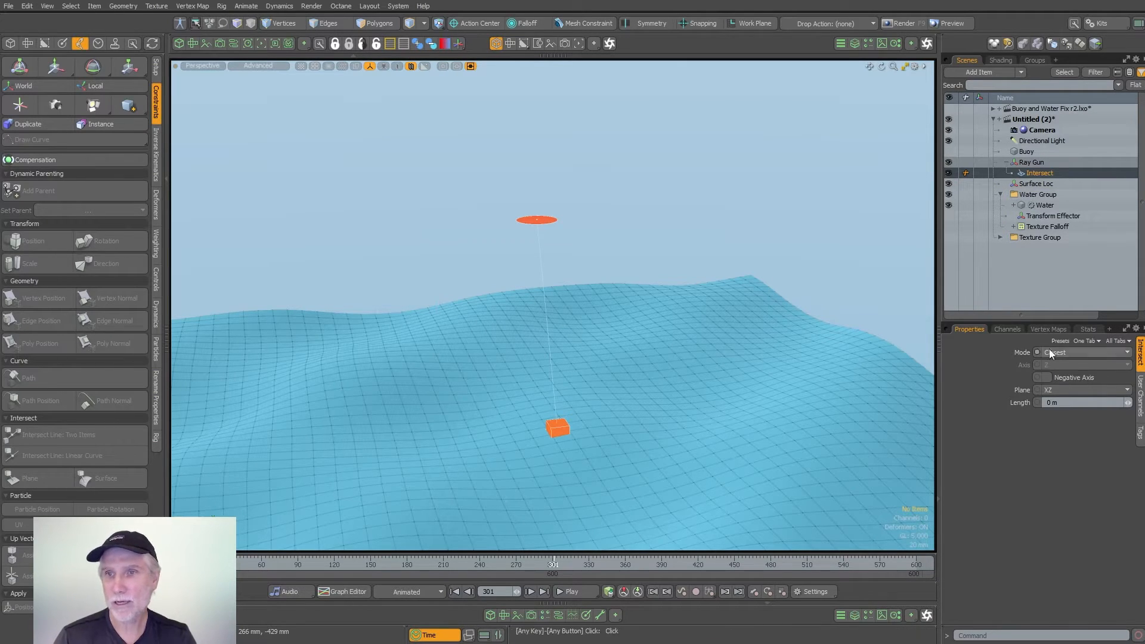
left_click_drag(619, 378, 601, 338, "alt")
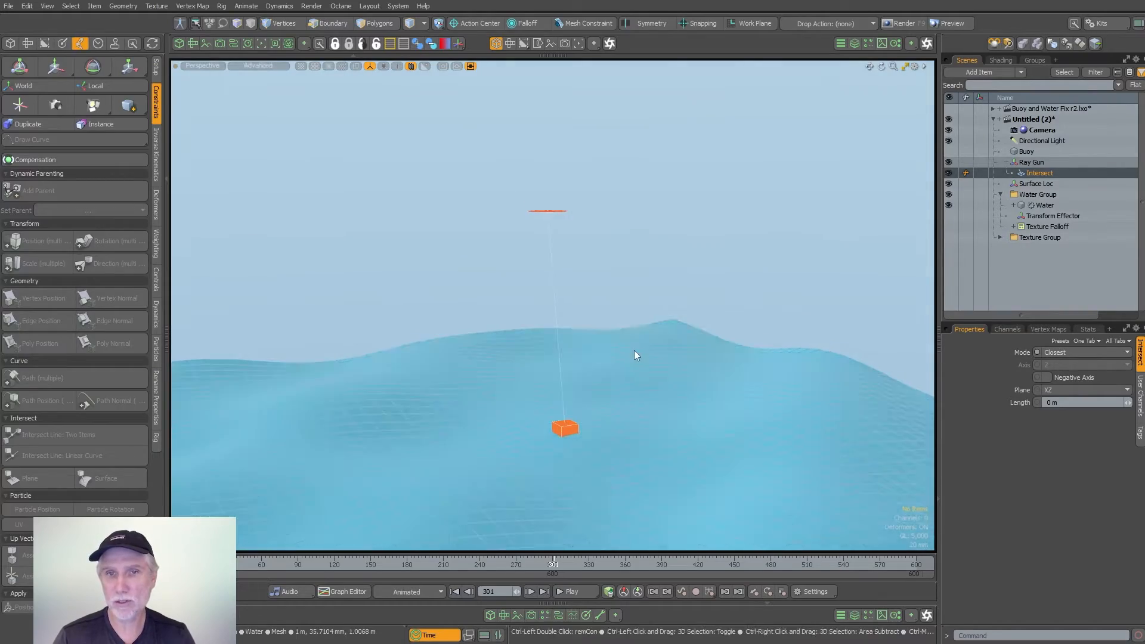
key("KP_5")
left_click_drag(642, 294, 583, 364, "alt")
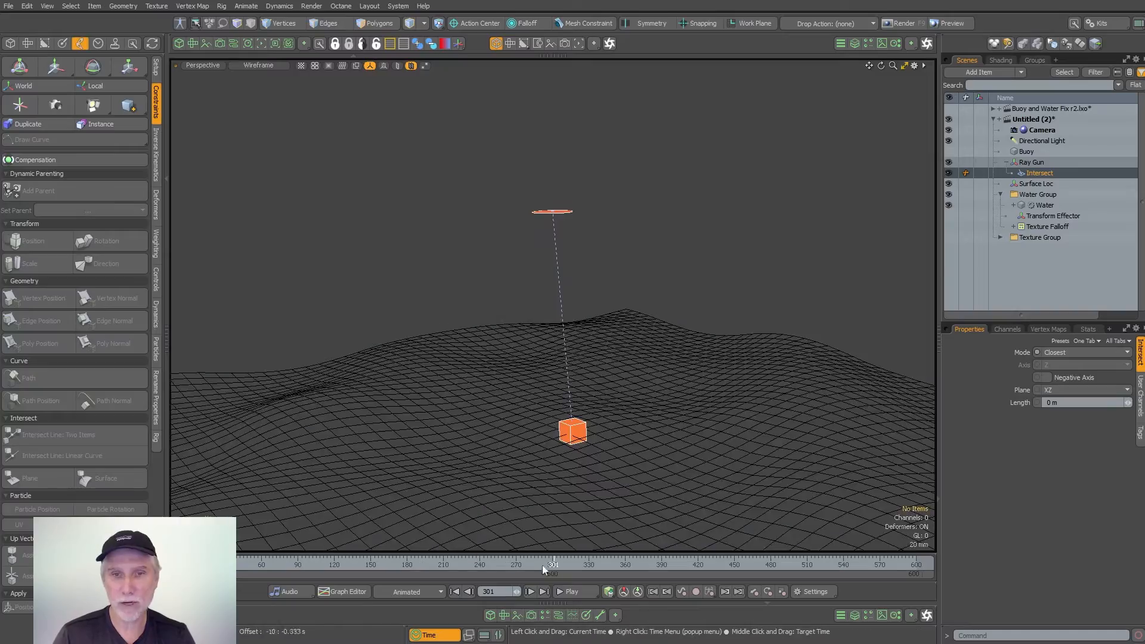
left_click_drag(552, 564, 475, 564)
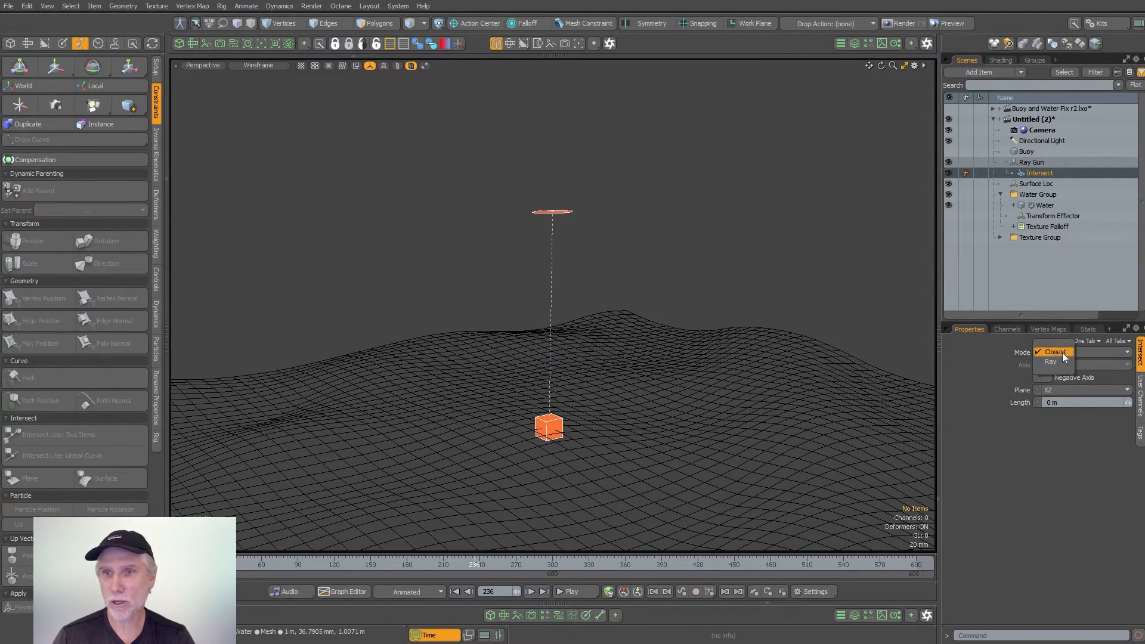
- Set the Intersect modifier to Ray mode along the negative Y axis, and check it by scrubbing to about frame 284 in Advanced shading
left_click(1050, 362)
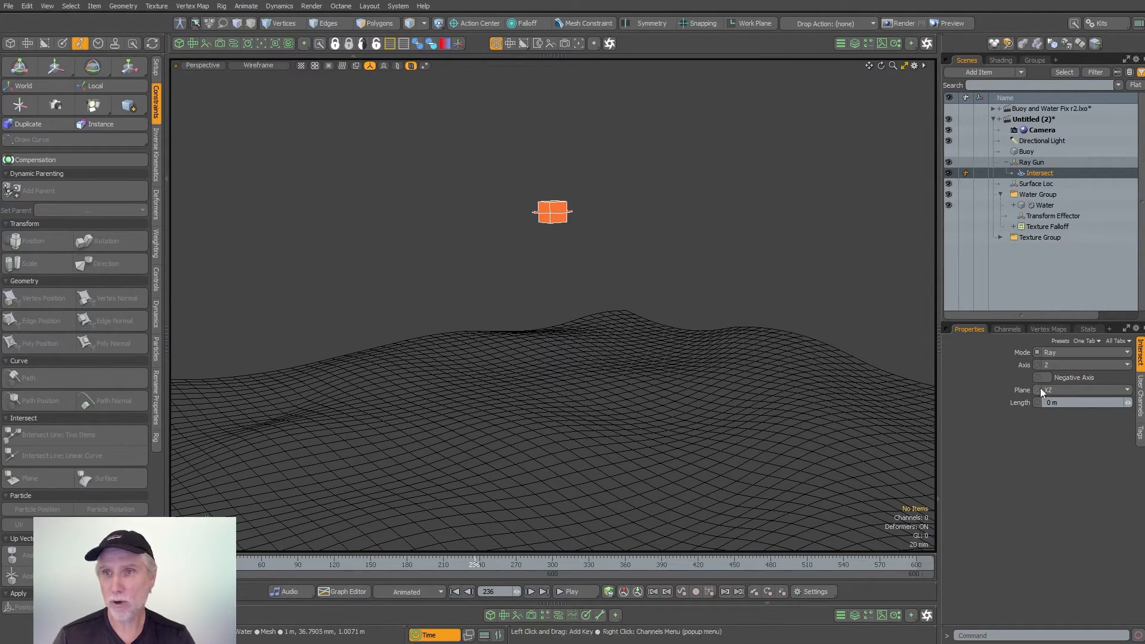
left_click_drag(837, 344, 673, 361, "alt")
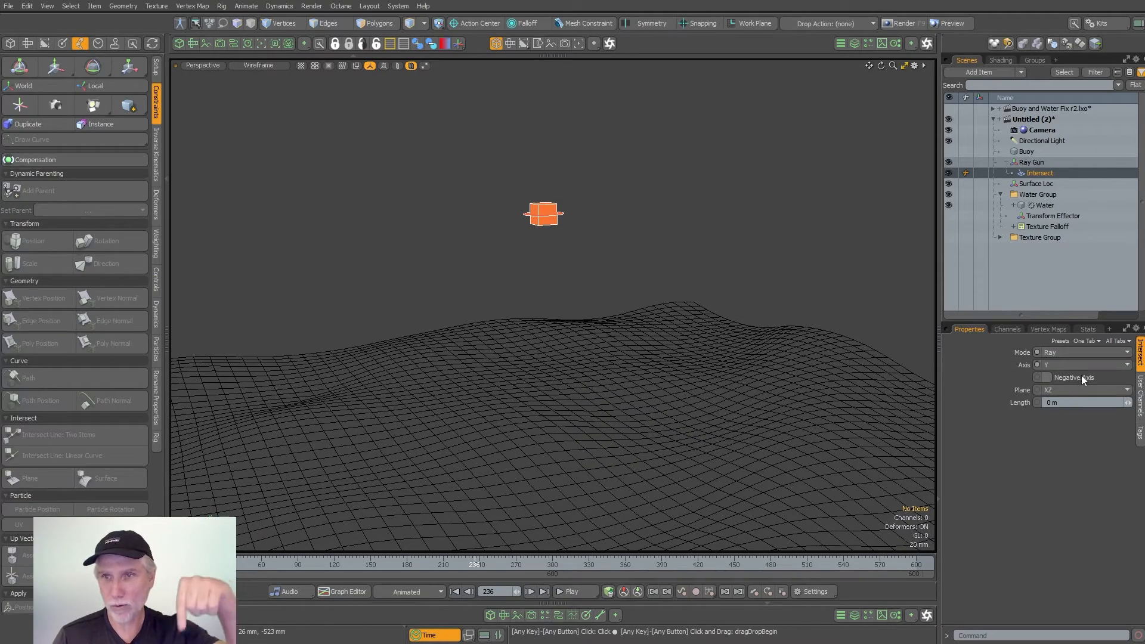
left_click(1078, 377)
mouse_move(215, 563)
left_mouse_down()
mouse_move(728, 563)
mouse_move(533, 564)
left_mouse_up()
mouse_move(564, 339)
left_mouse_down("alt")
mouse_move(572, 382)
mouse_move(552, 359)
mouse_move(583, 340)
mouse_move(581, 312)
left_mouse_up("alt")
key("ctrl+2")
left_click(624, 359)
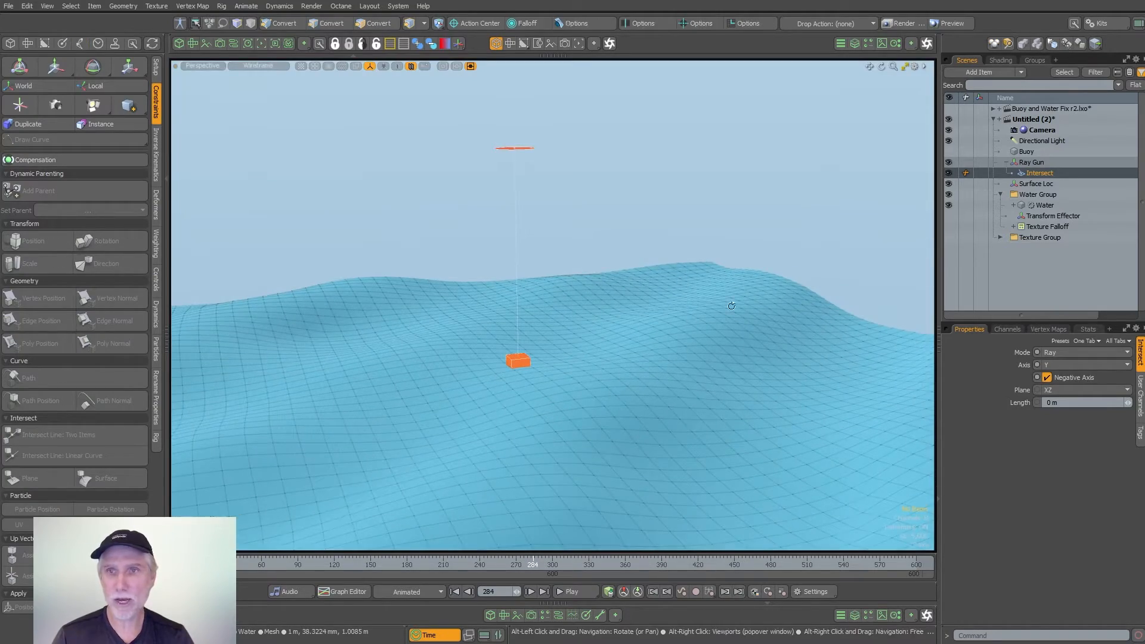
- Make the Buoy mesh visible and parent it to Surface Loc
left_click(1027, 151)
left_click(948, 151)
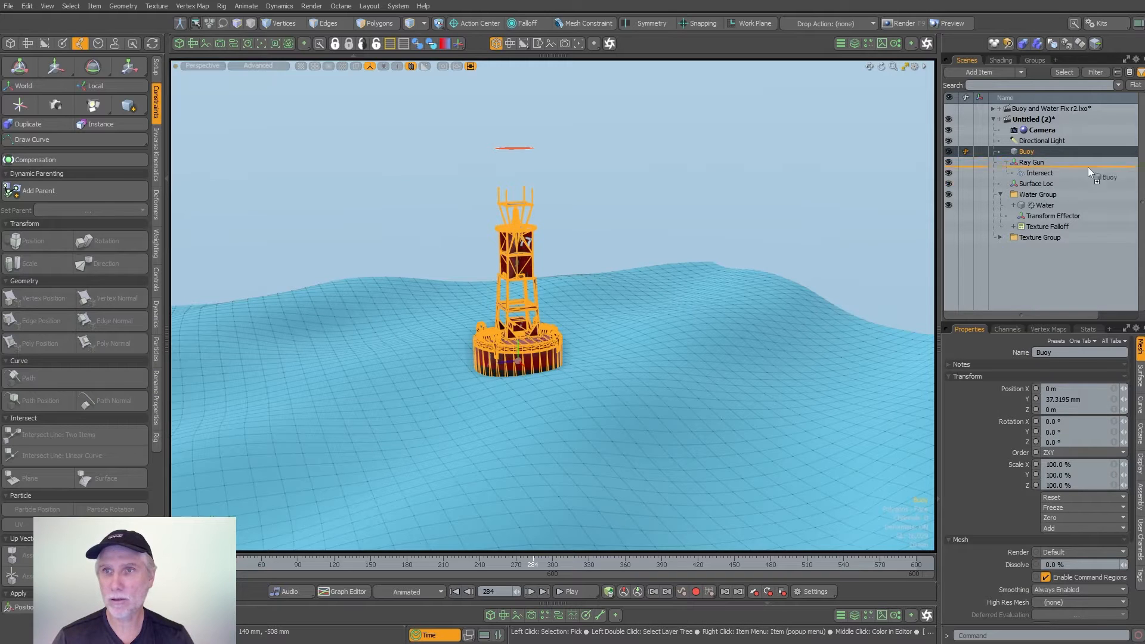
left_click_drag(1072, 184, 1075, 183)
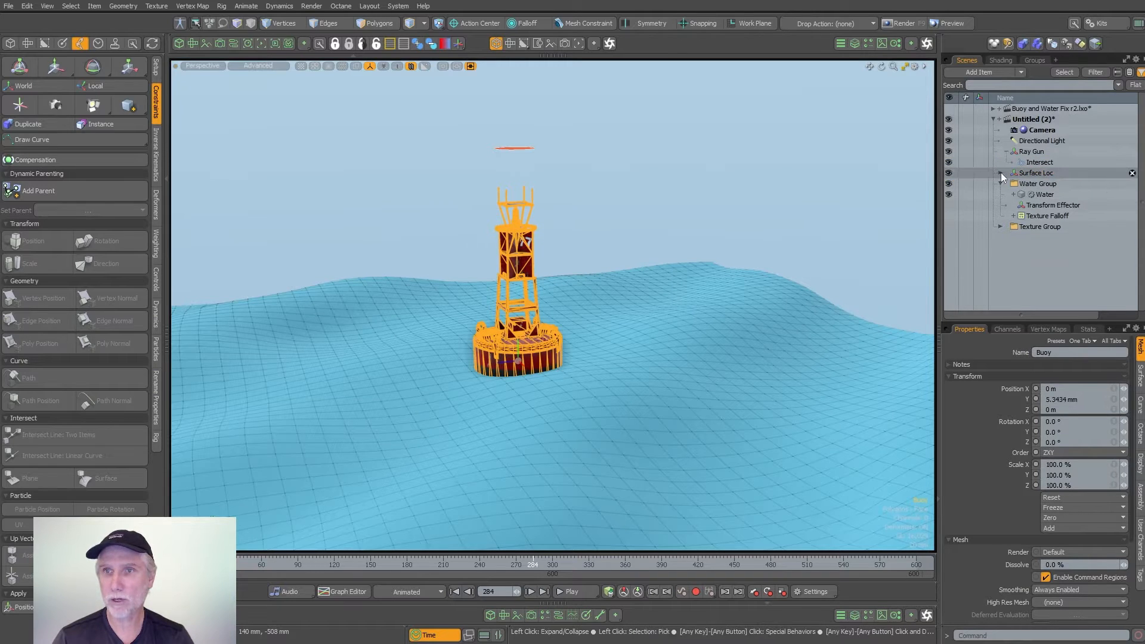
left_click(1008, 172)
- Play the animation to check how the buoy rides on the water, and stop the playback
left_click(571, 591)
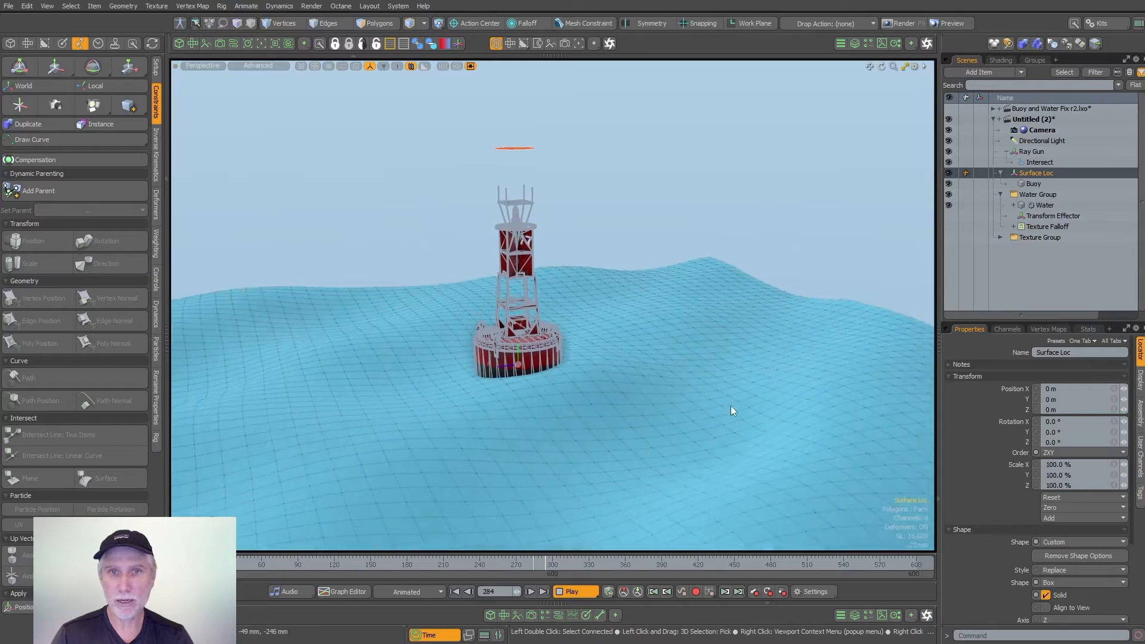
left_click(786, 210)
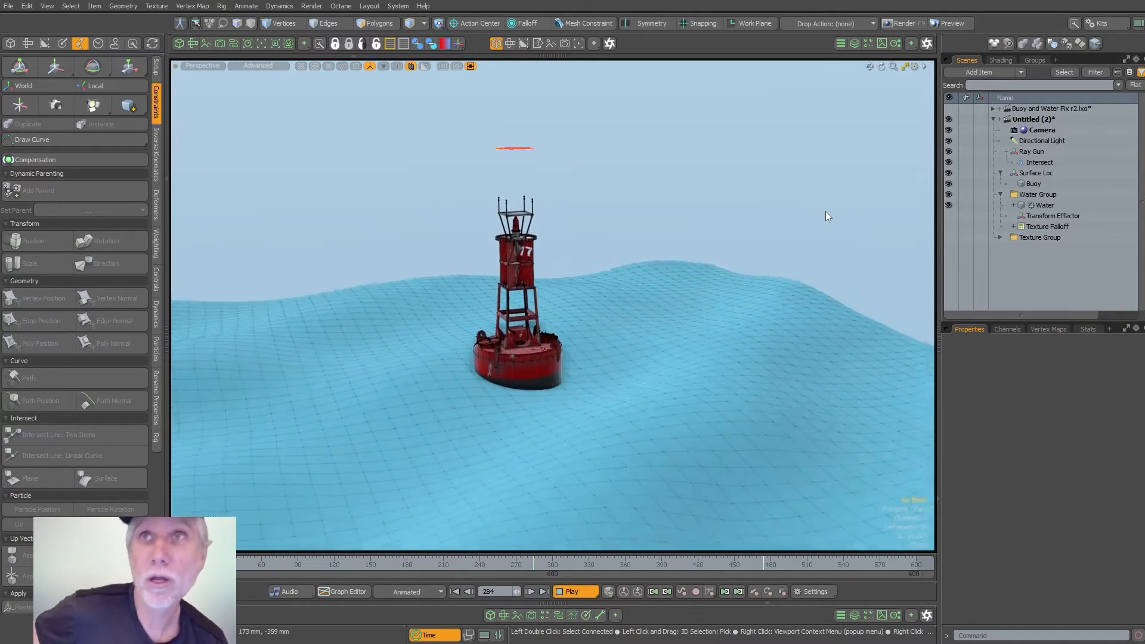
left_click(574, 591)
- Select a Water polygon beside the buoy's base and scrub to about frame 149 to examine how it tilts with the waves
scroll(620, 417, "up", 5)
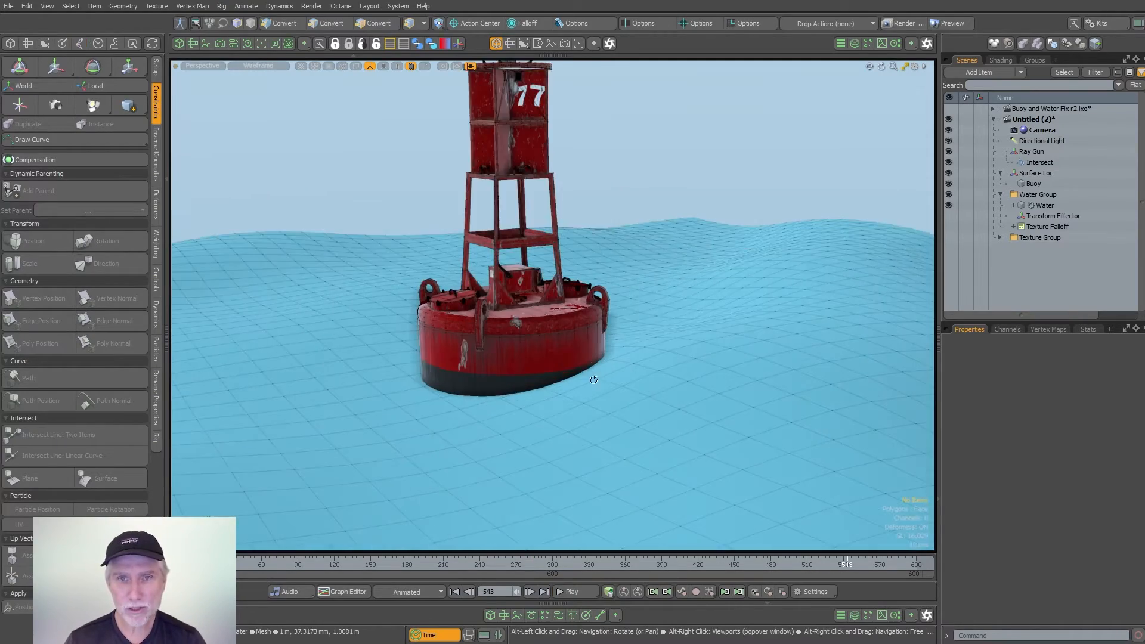
left_click(621, 425)
left_click(599, 396)
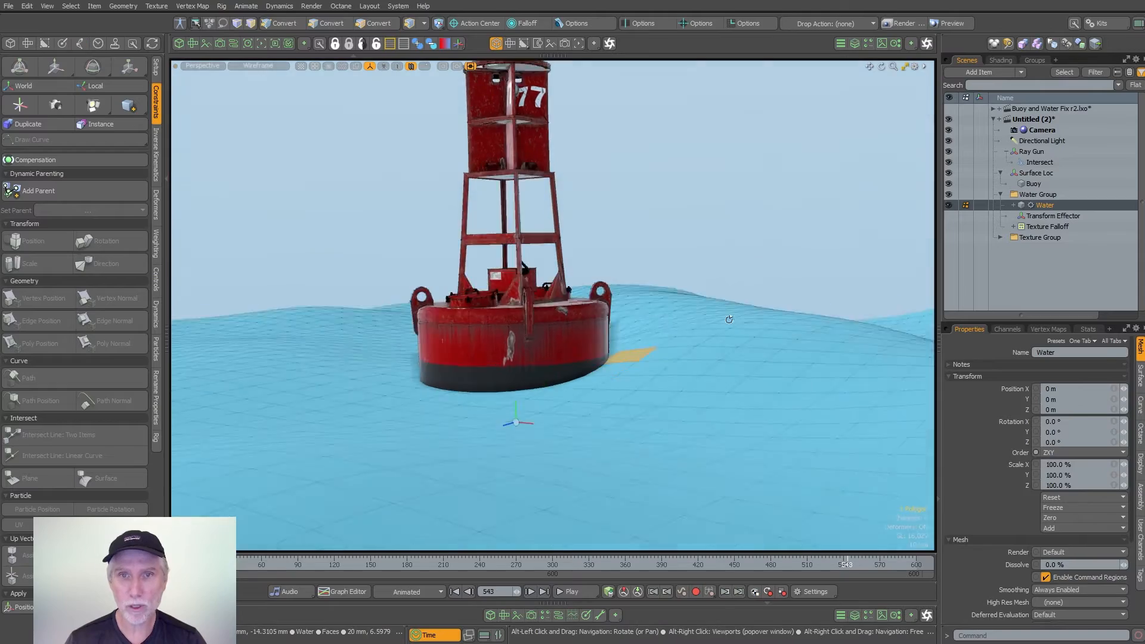
left_click_drag(775, 574, 741, 566)
left_click_drag(292, 564, 369, 565)
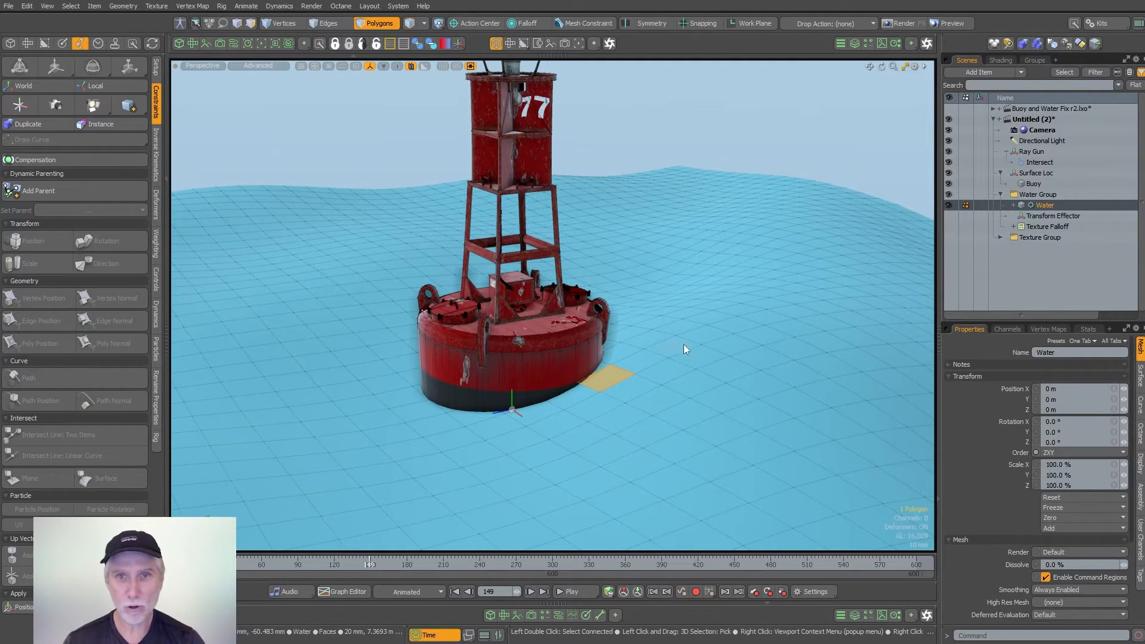
- Turn on Show Selection Normals in the 3D viewport's visibility properties and clear the polygon selection
key("o")
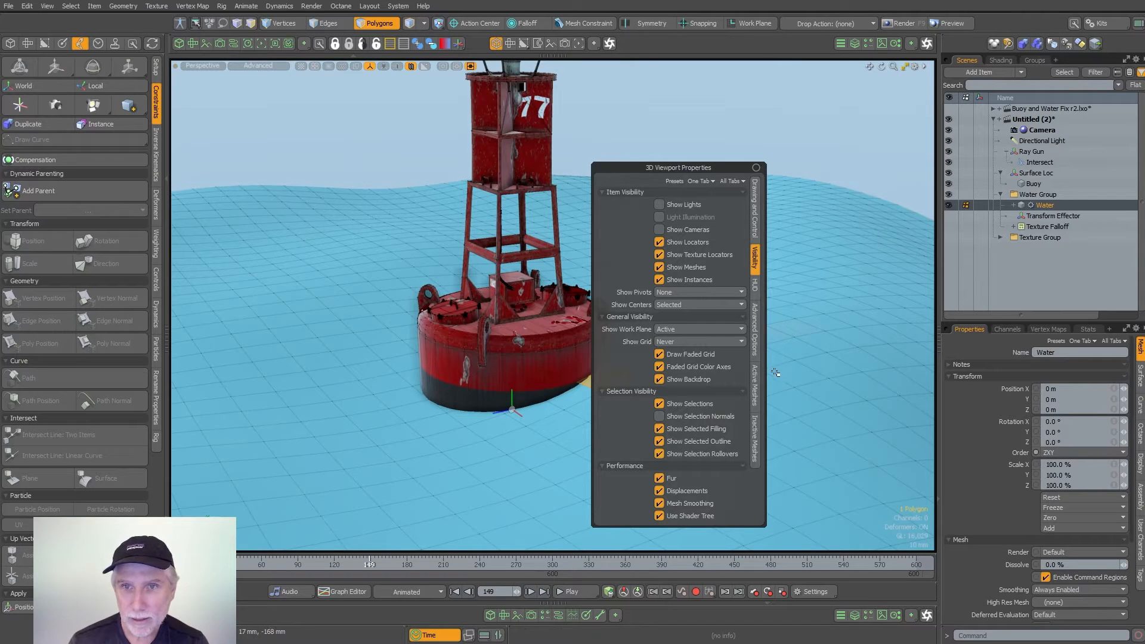
left_click(754, 388)
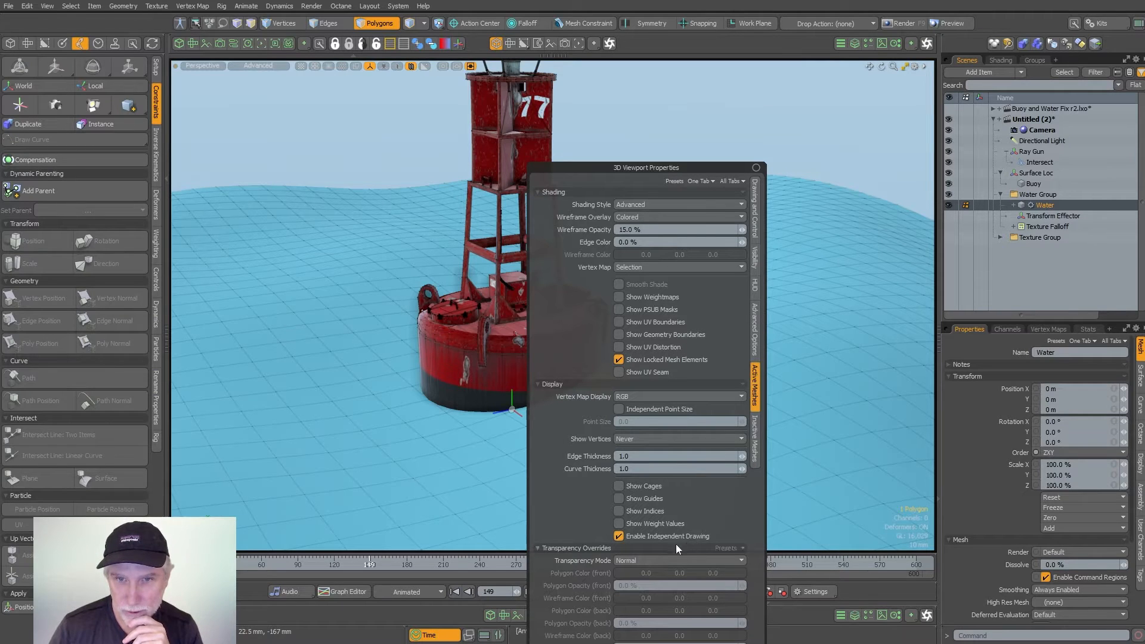
left_click(755, 262)
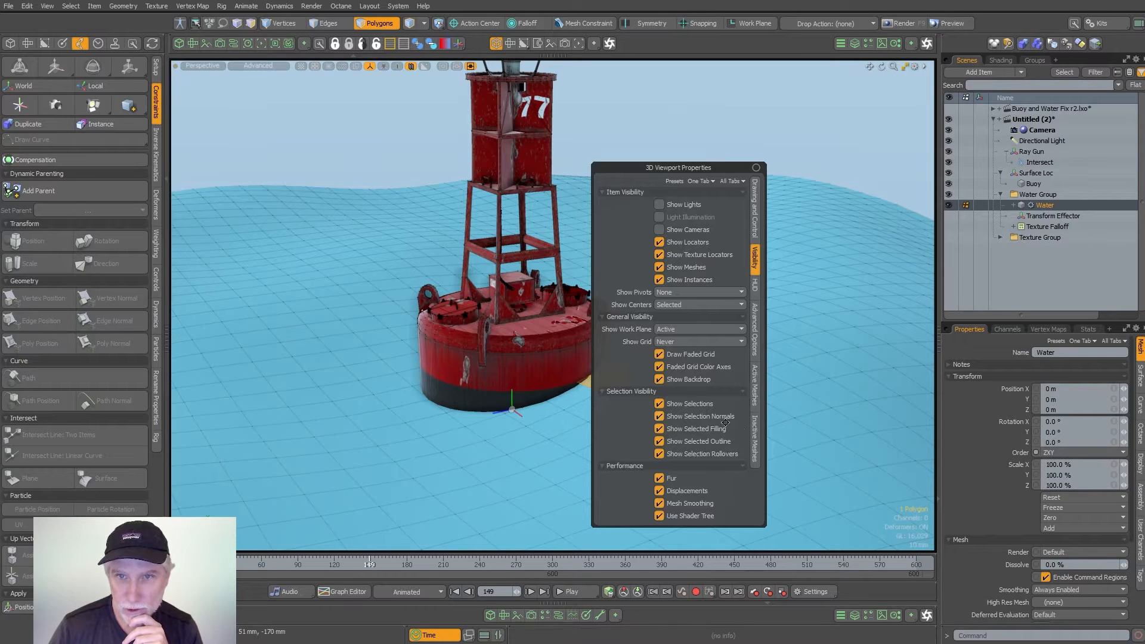
left_click(835, 133)
- Select a Water polygon near the buoy in wireframe view and scrub to about frame 175 to examine its normal
left_click_drag(613, 262, 654, 377, "alt")
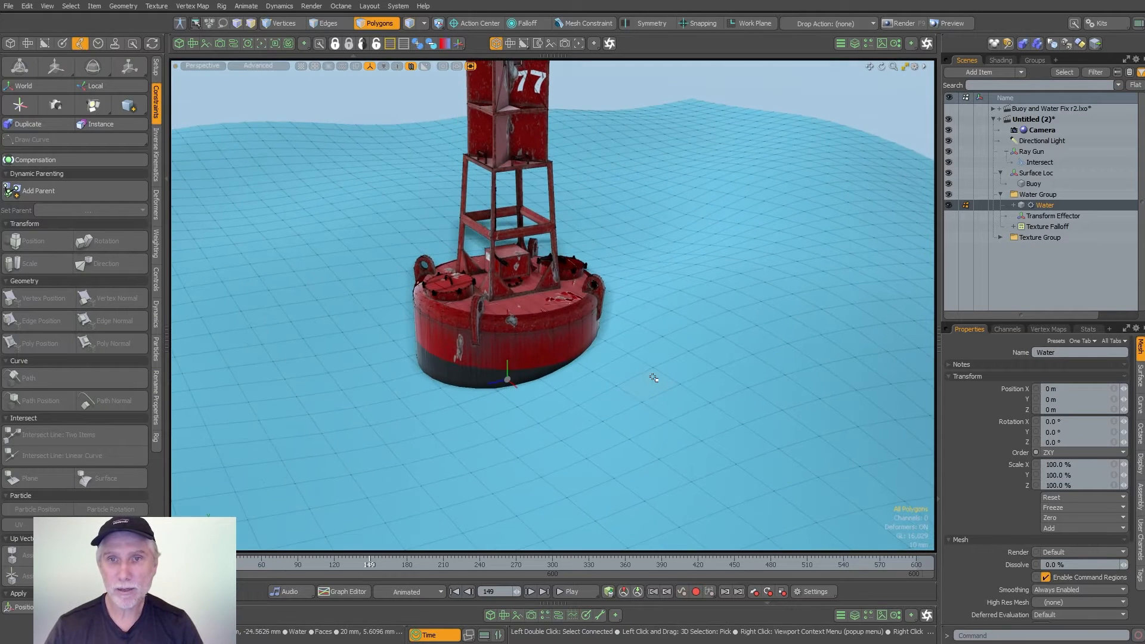
mouse_move(660, 430)
left_mouse_down("alt")
mouse_move(642, 336)
mouse_move(675, 331)
left_mouse_up("alt")
key("ctrl+2")
left_click(638, 366)
mouse_move(638, 365)
left_mouse_down("alt")
mouse_move(625, 348)
mouse_move(594, 348)
mouse_move(692, 330)
mouse_move(668, 301)
mouse_move(679, 303)
left_mouse_up("alt")
left_click_drag(370, 563, 402, 563)
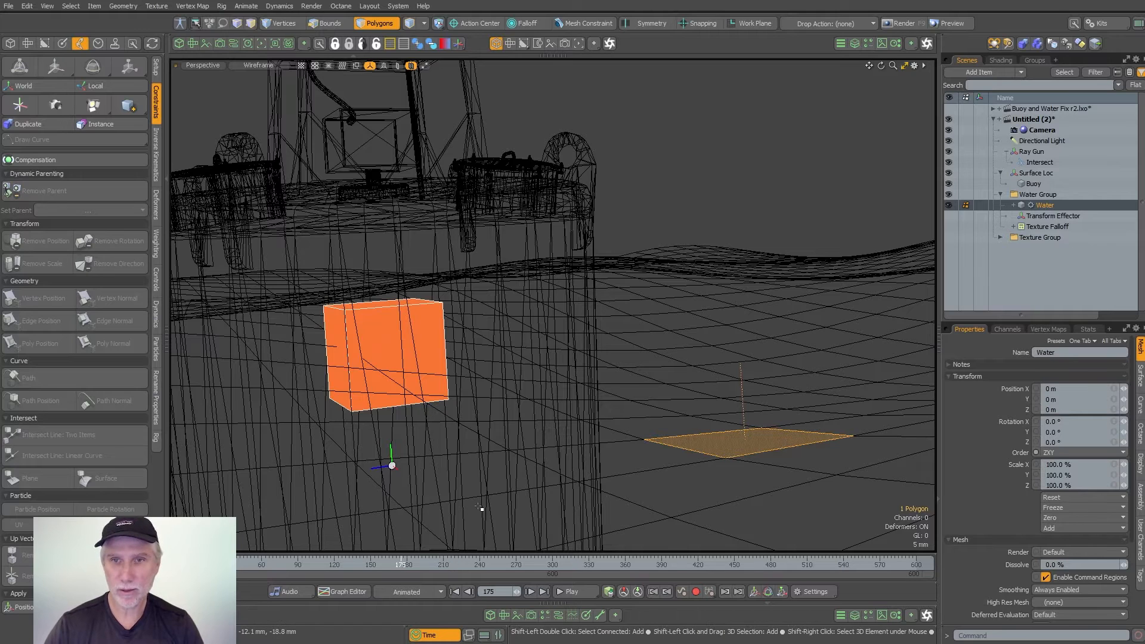
key("shift+l")
key("ctrl+z")
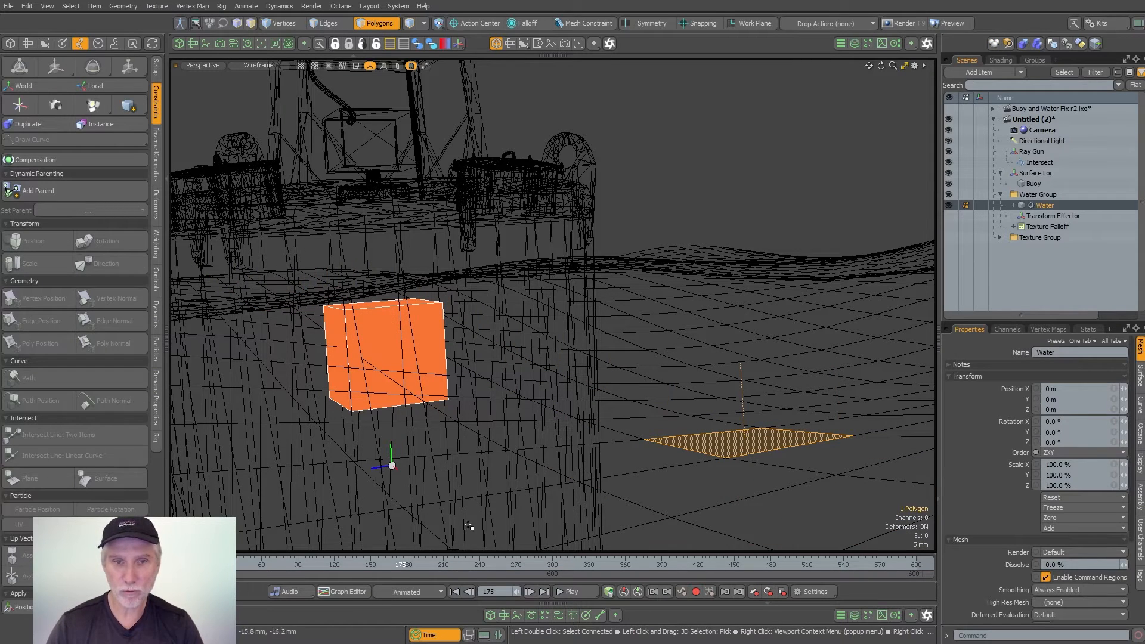
- Scrub to about frame 229 to examine the selected polygon's normal against the buoy, and clear the polygon selection
left_click_drag(404, 564, 467, 564)
scroll(739, 364, "down", 4)
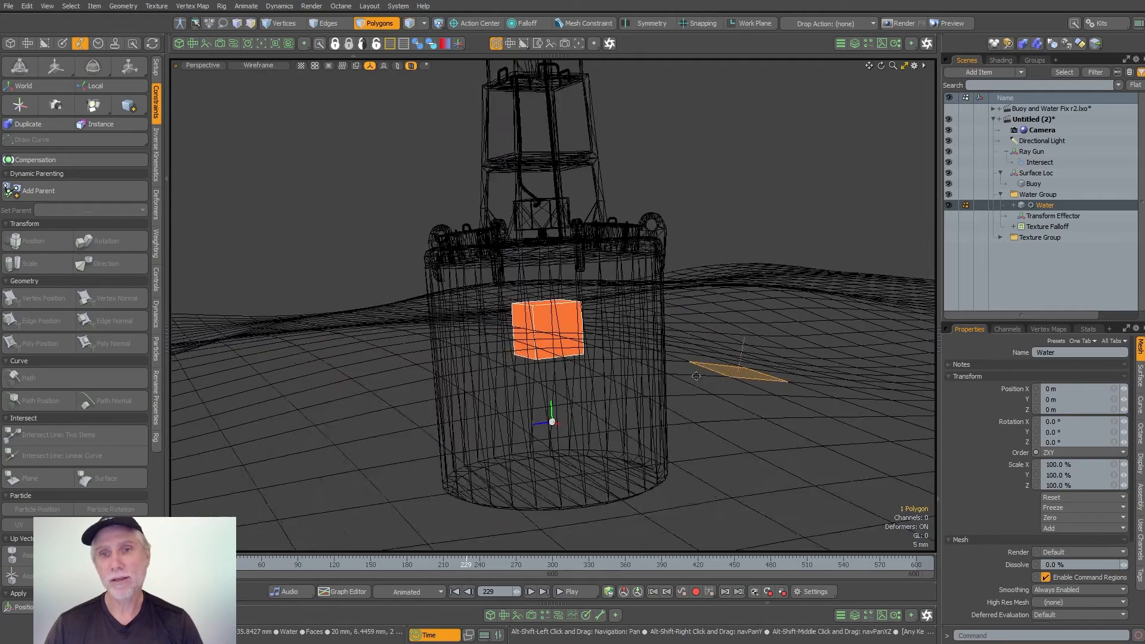
left_click_drag(692, 369, 628, 380, "alt")
key("3")
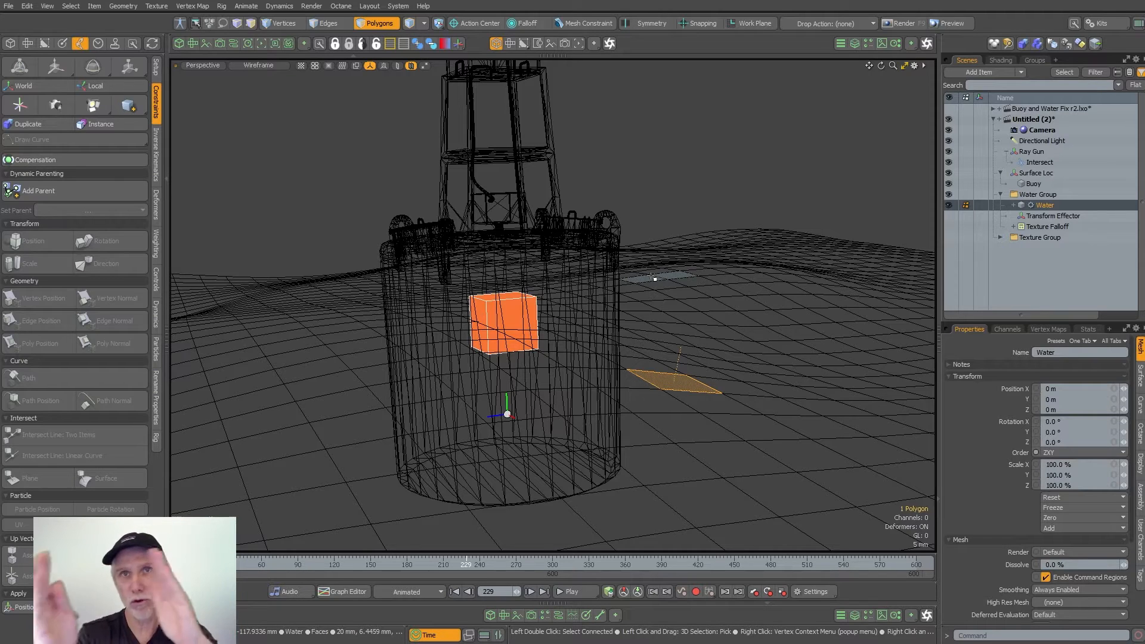
left_click(636, 129)
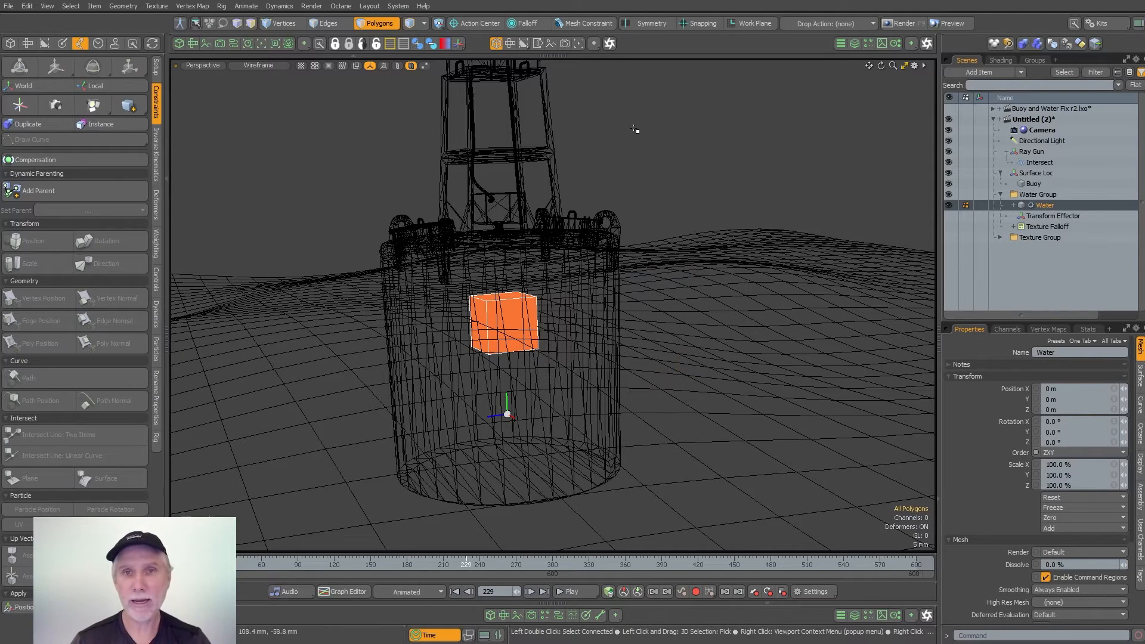
left_click_drag(620, 302, 583, 356, "ctrl+alt")
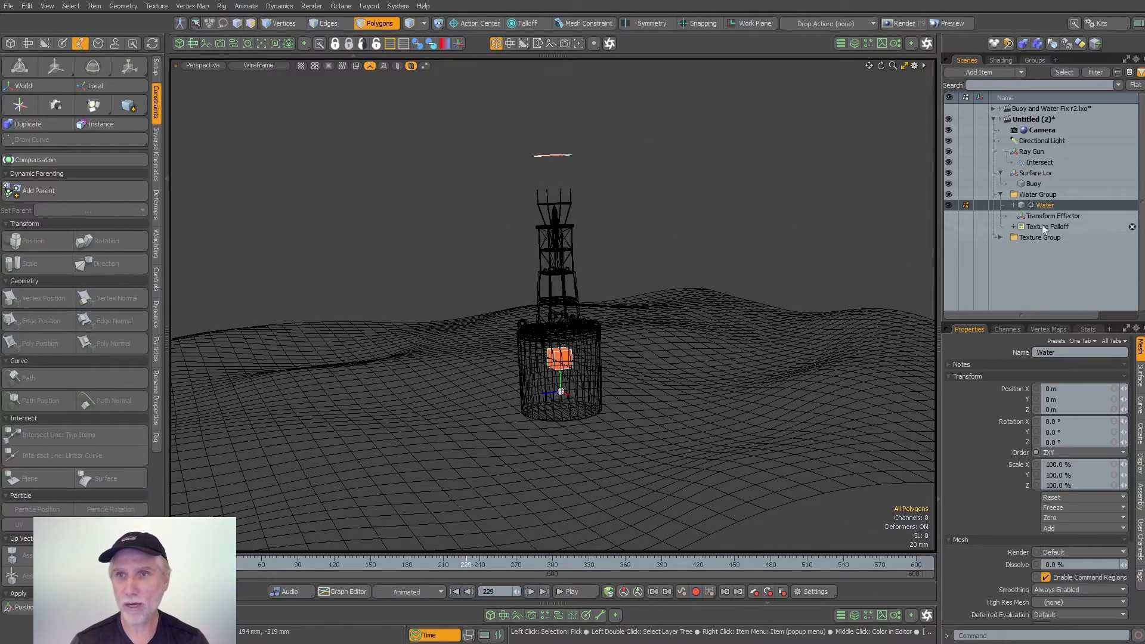
- Constrain Surface Loc's rotation to the Water mesh with a Poly Normal constraint
left_click(1058, 173)
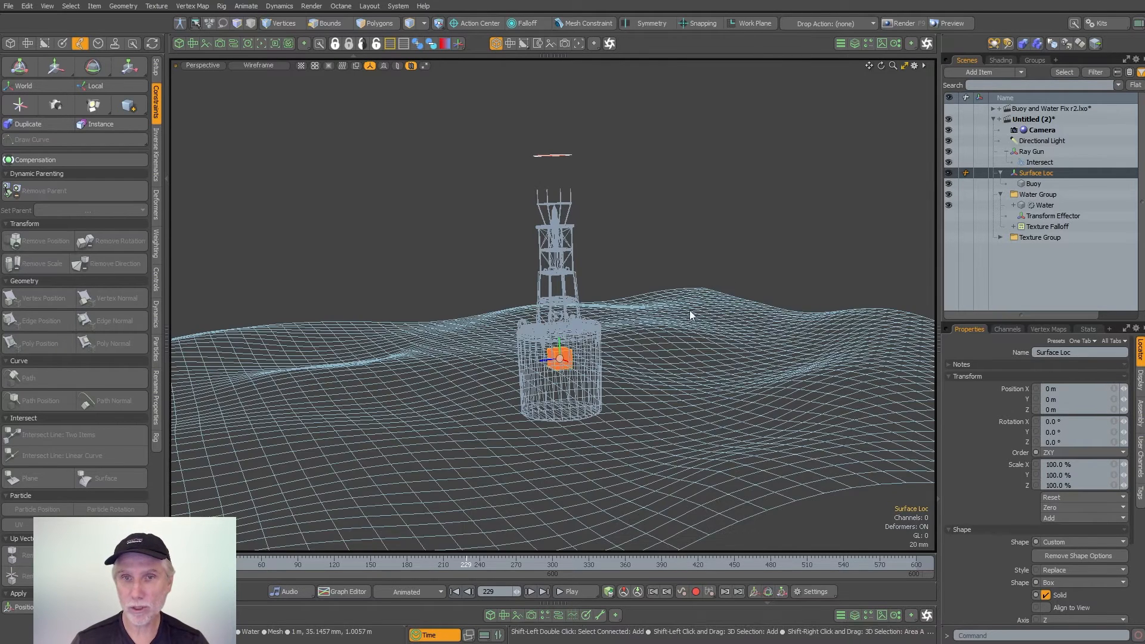
left_click(1047, 204, "ctrl")
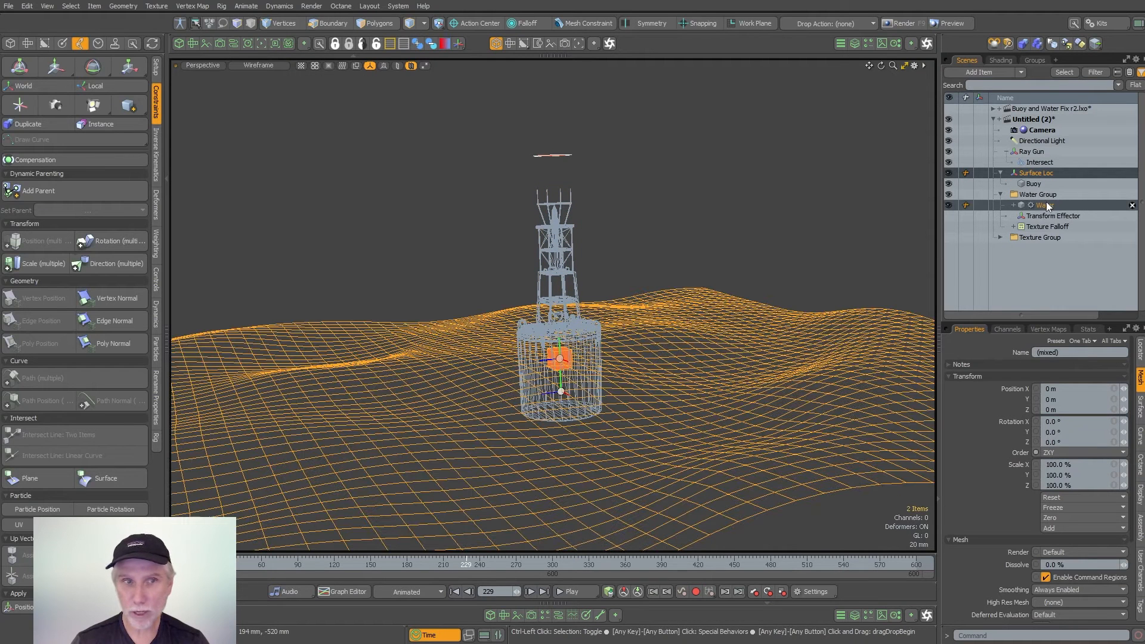
left_click(120, 342)
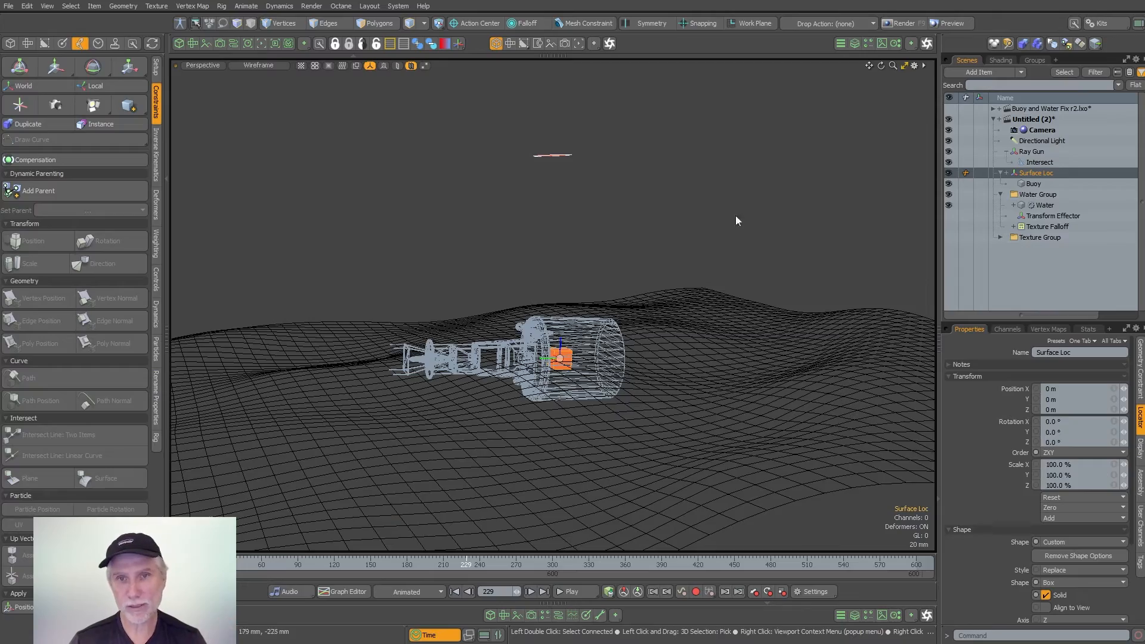
- Set the Surface Loc geometry constraint's X offset to 90° to stand the buoy upright, and return the viewport to Advanced shading
left_click_drag(608, 288, 639, 363, "alt")
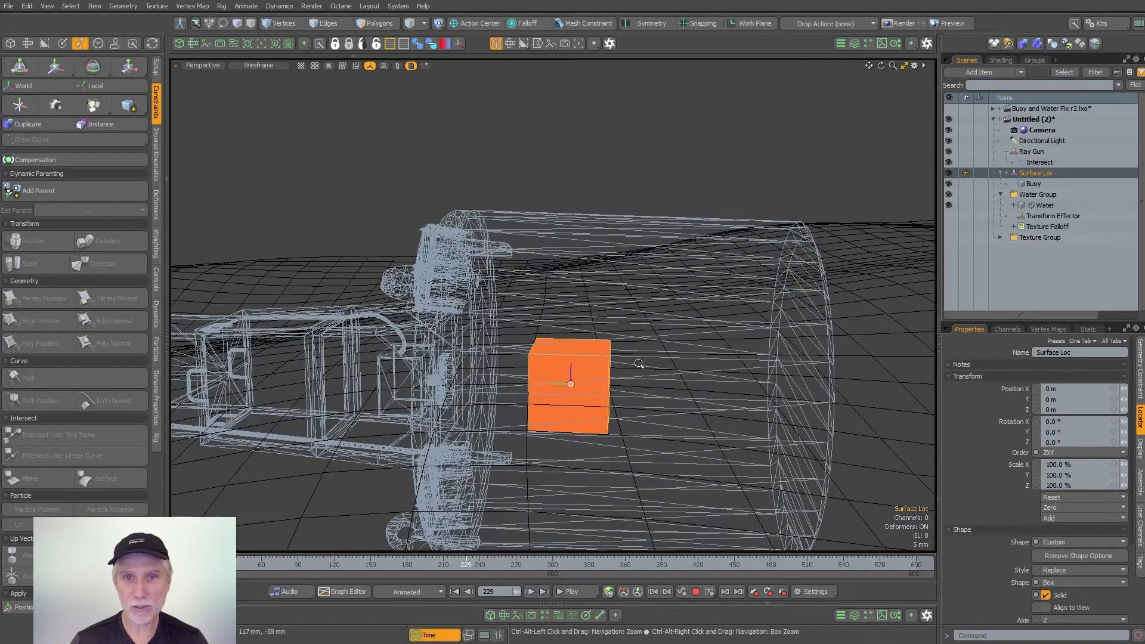
left_click_drag(571, 377, 528, 385, "ctrl+alt")
scroll(593, 386, "up", 3)
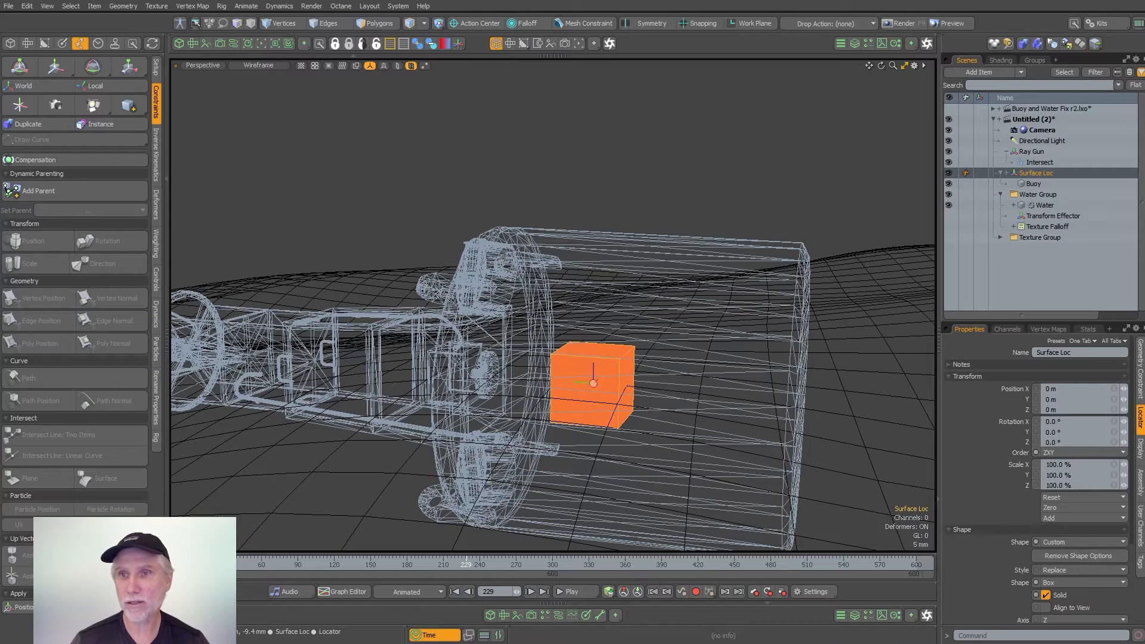
left_click(1138, 381)
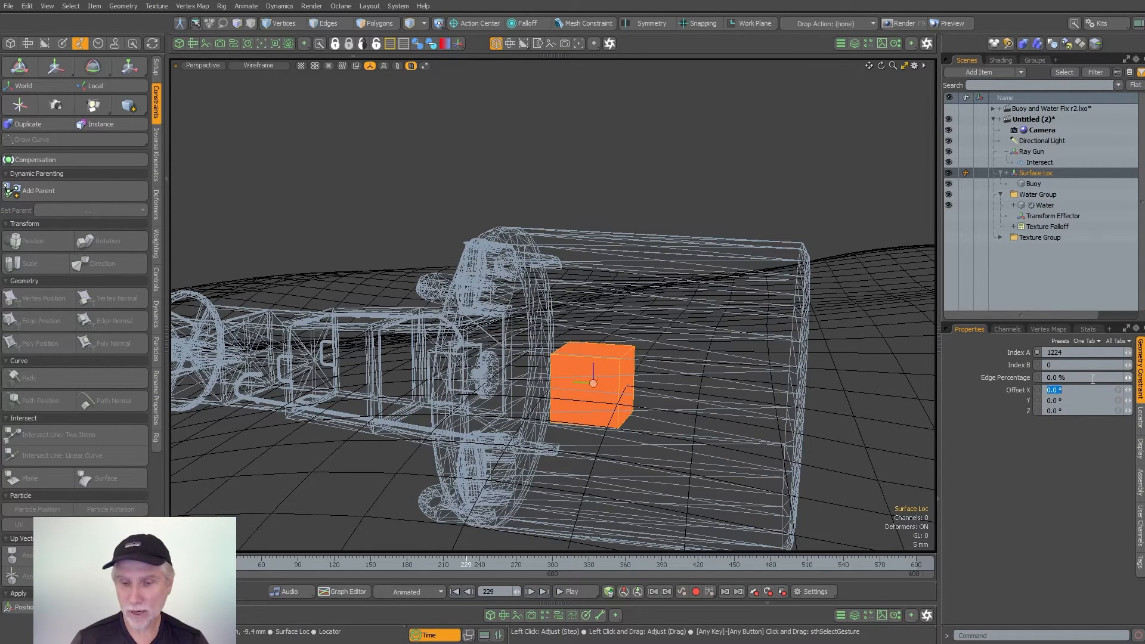
type("90")
key("Return")
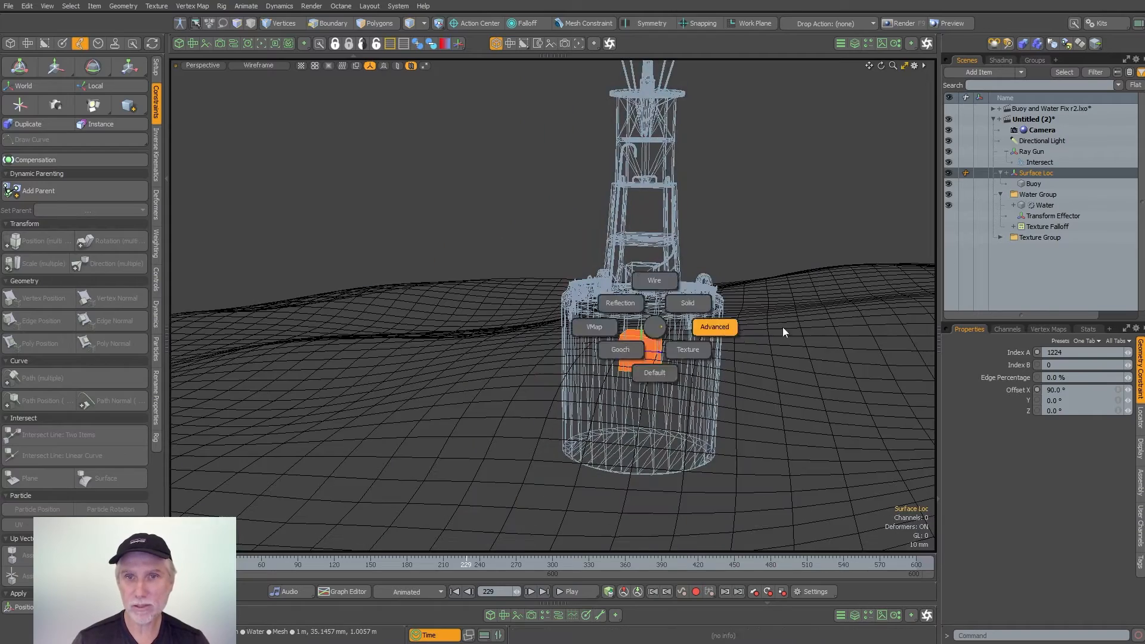
key("ctrl+F8")
left_click_drag(724, 340, 583, 432, "alt")
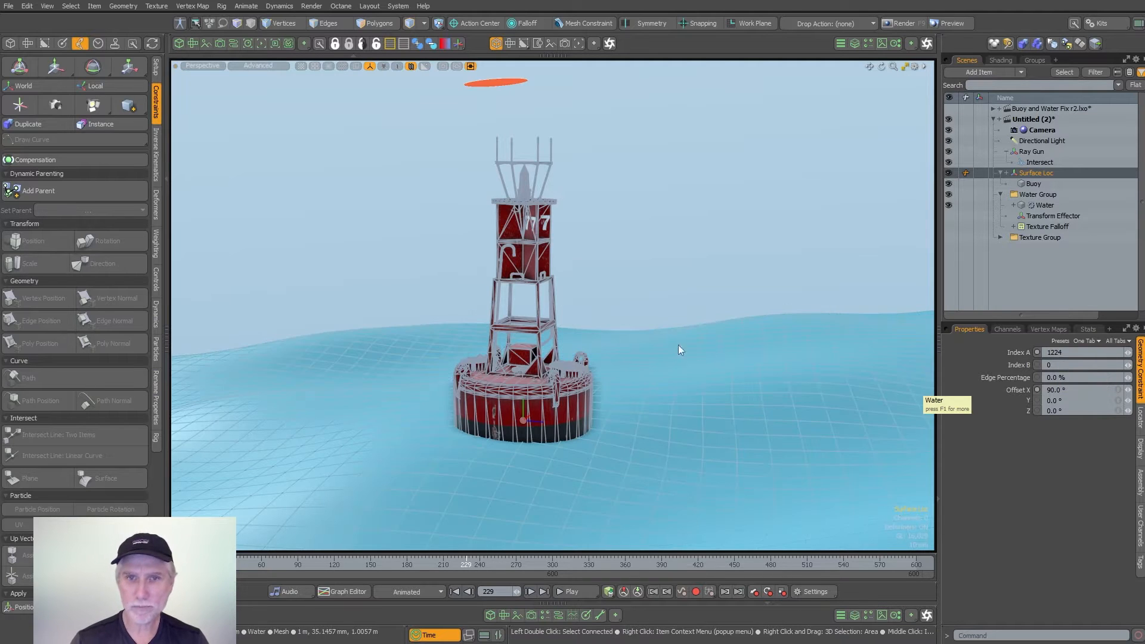
- Hide the Buoy mesh and select the Water polygon at the base of the Surface Loc box
left_click(950, 184)
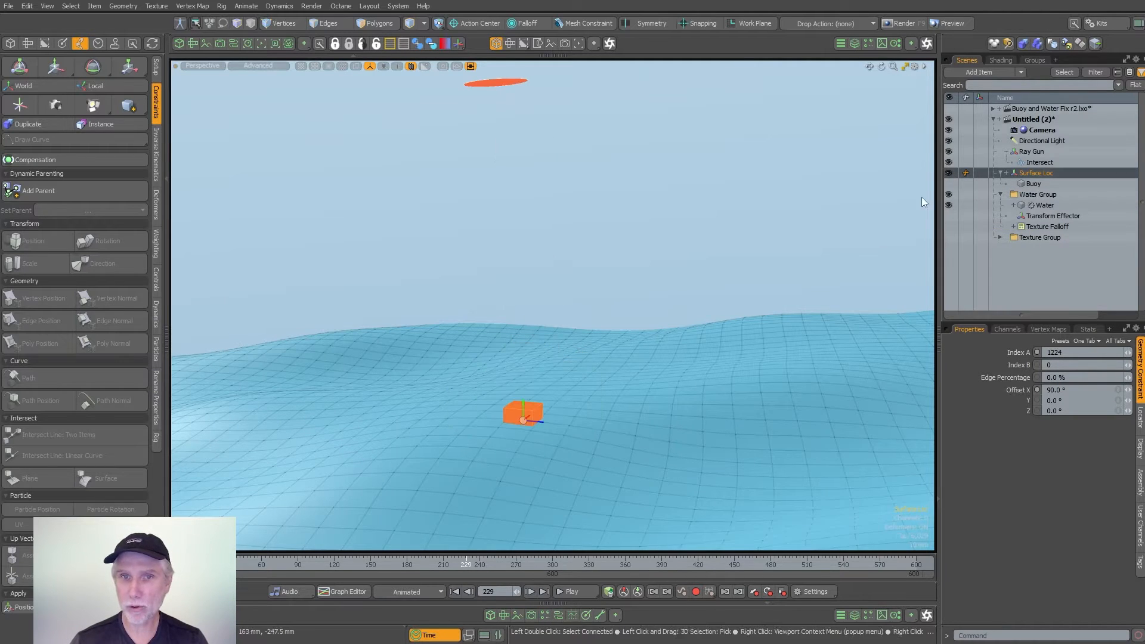
left_click_drag(572, 364, 623, 423, "alt")
key("3")
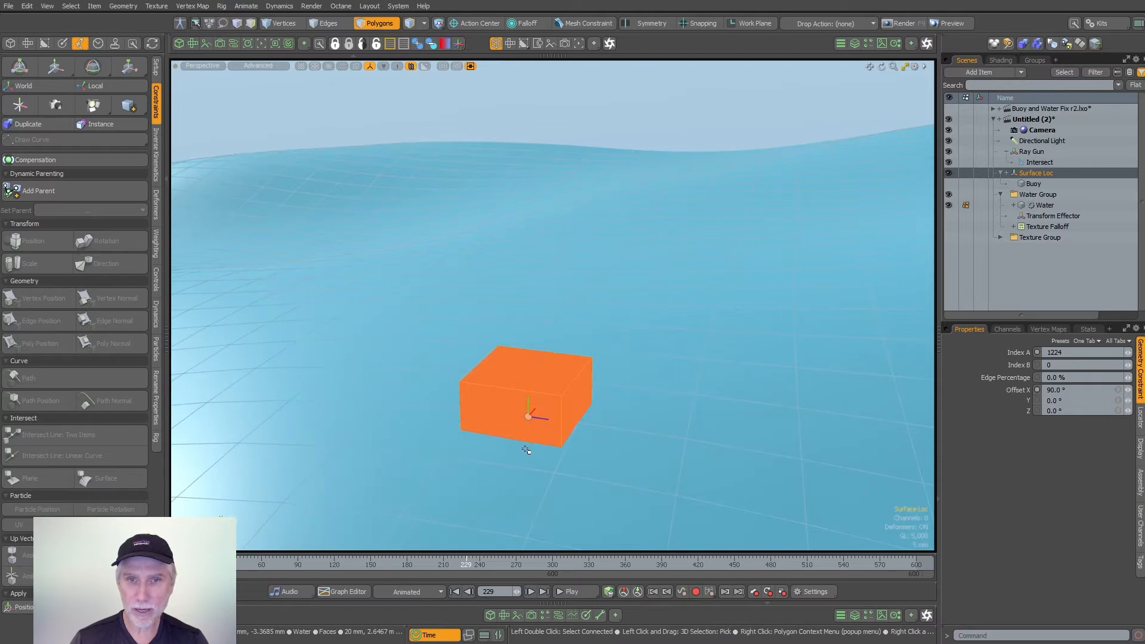
left_click(526, 453)
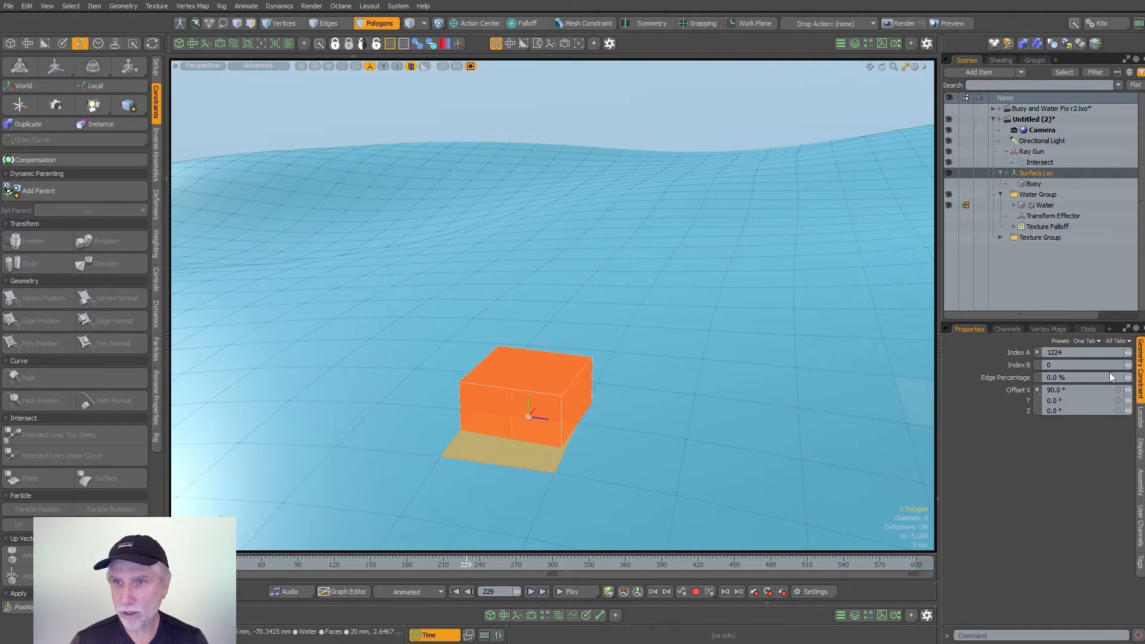
- Select Water polygons beside and beneath the Surface Loc box and look up their index numbers in the polygon statistics
left_click(1086, 330)
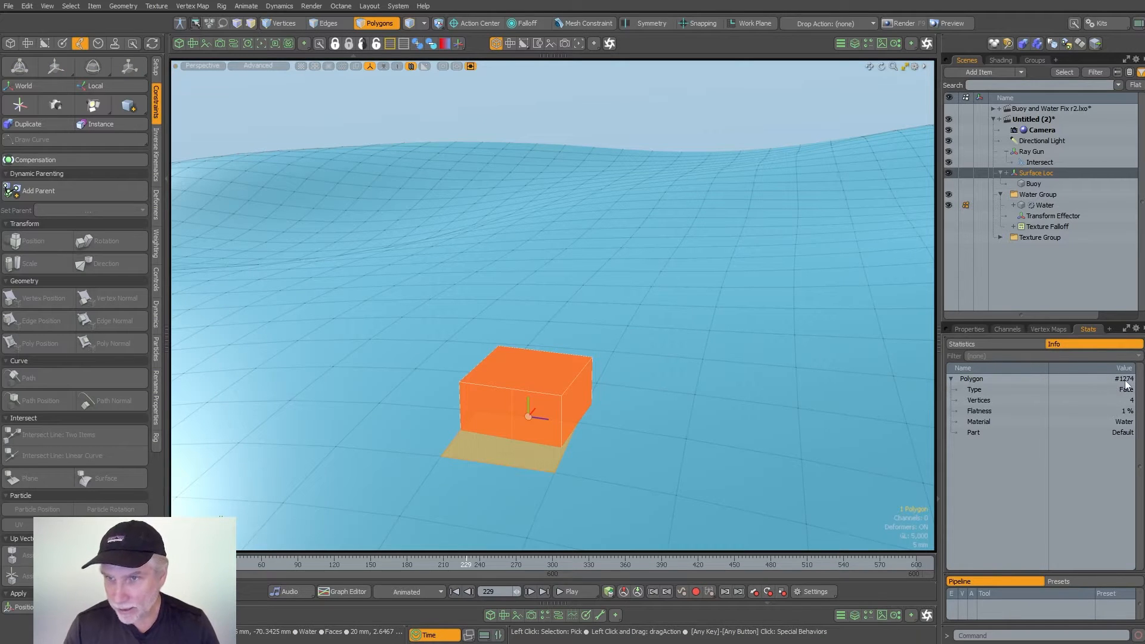
left_click(648, 410)
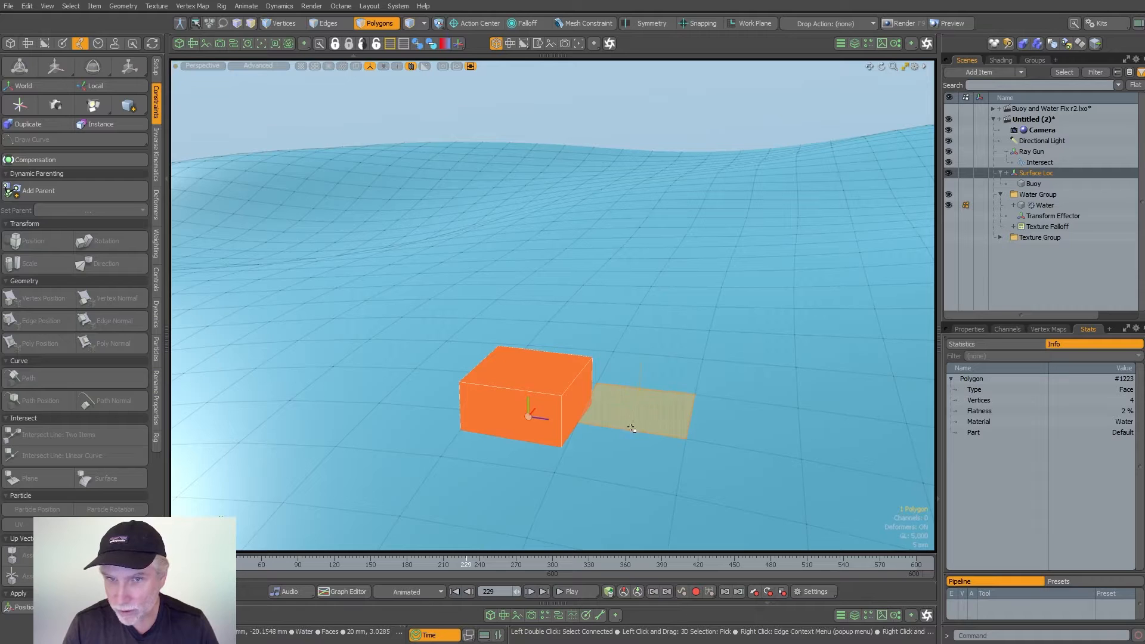
left_click(543, 401)
left_click_drag(546, 406, 681, 430, "alt")
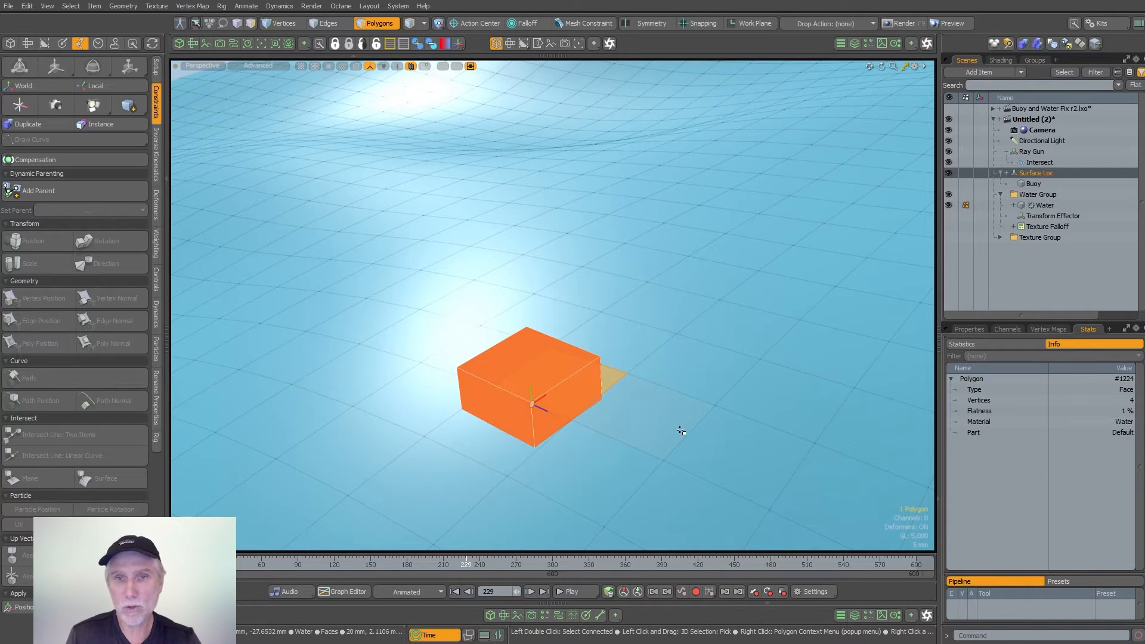
- Turn on Show Indices for active meshes in the 3D viewport properties
key("o")
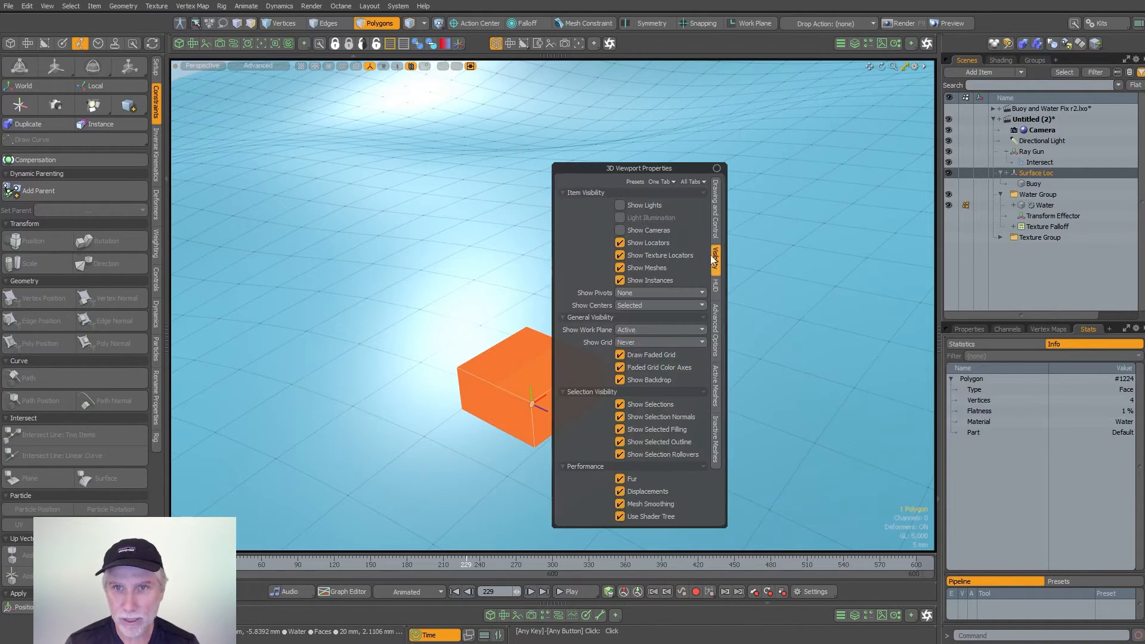
left_click(715, 232)
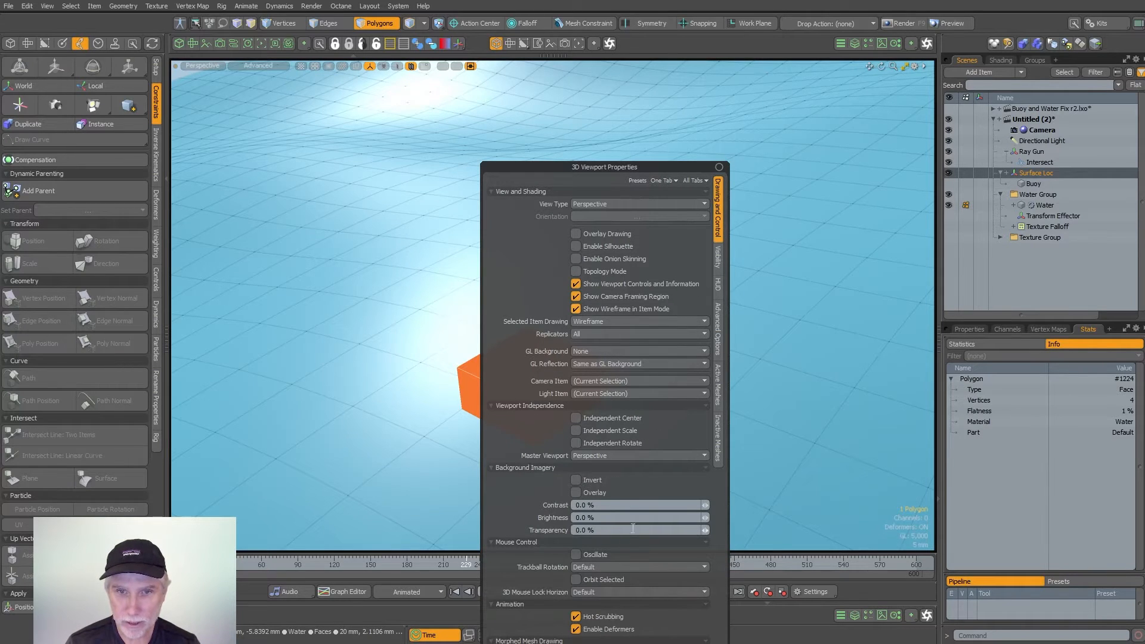
left_click(718, 279)
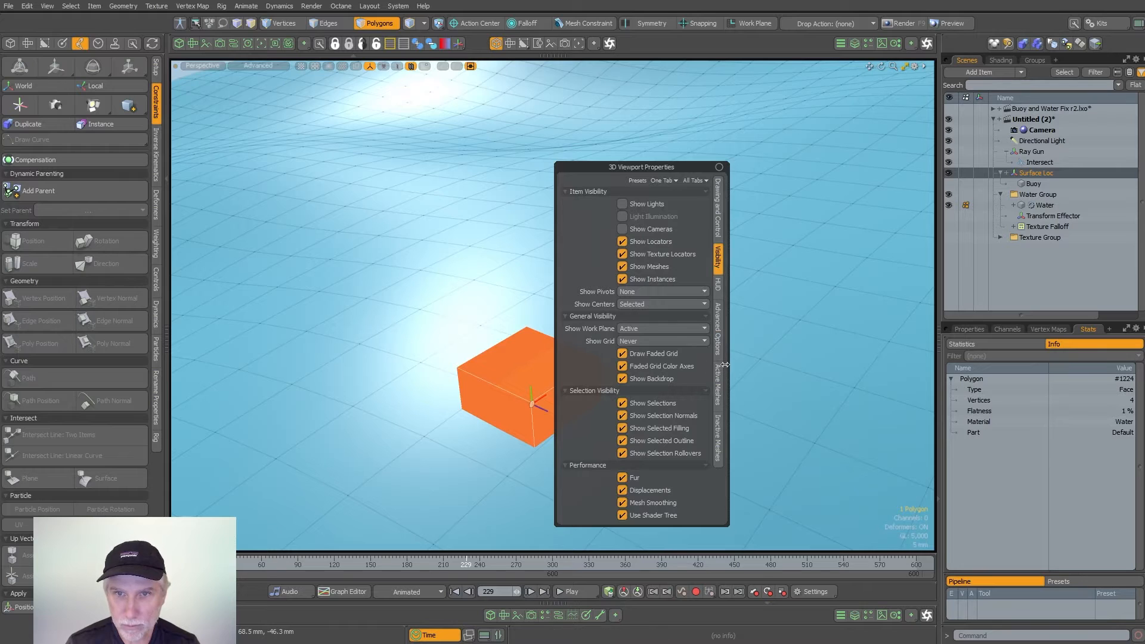
left_click(721, 387)
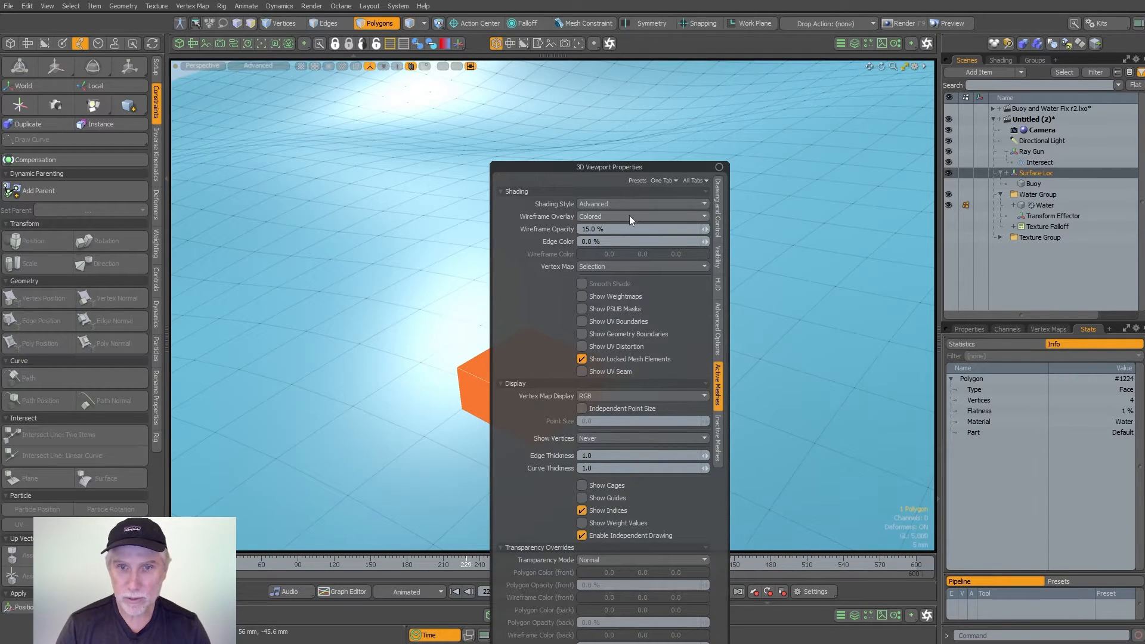
left_click_drag(663, 166, 330, 194)
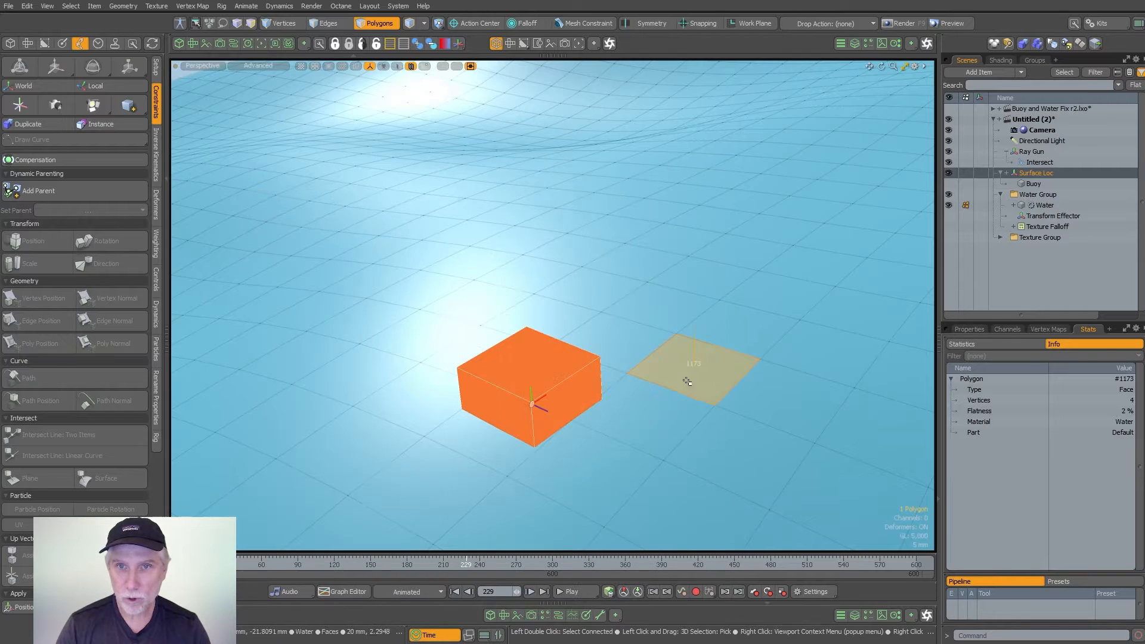
- Compare the index of the Water polygon beneath the Surface Loc box with the geometry constraint's Index A
scroll(703, 383, "up", 4)
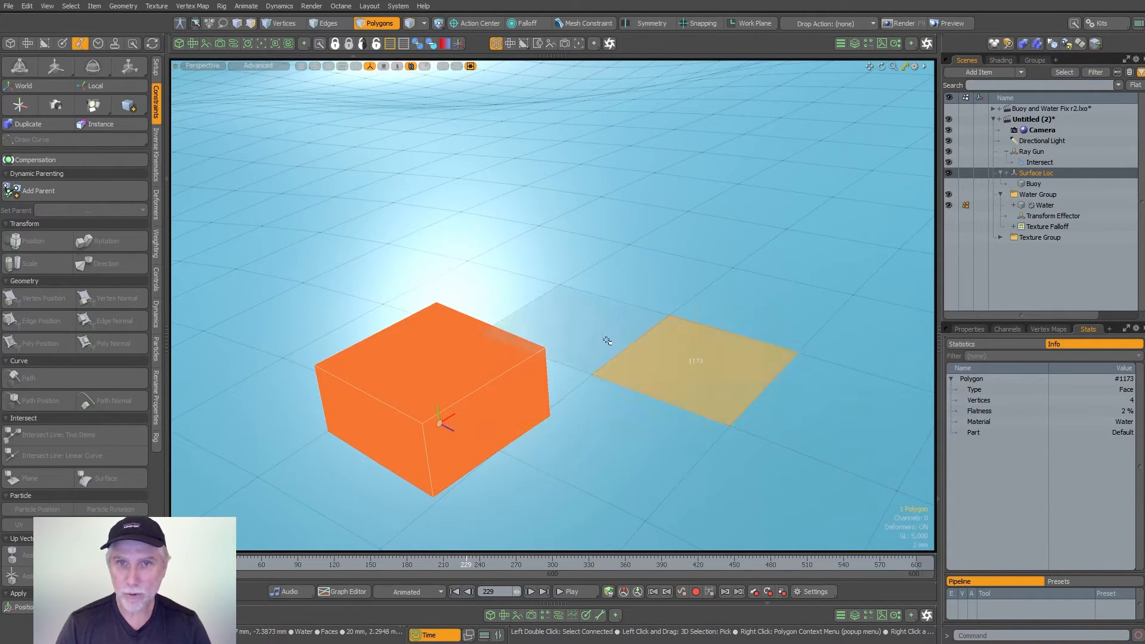
left_click(969, 329)
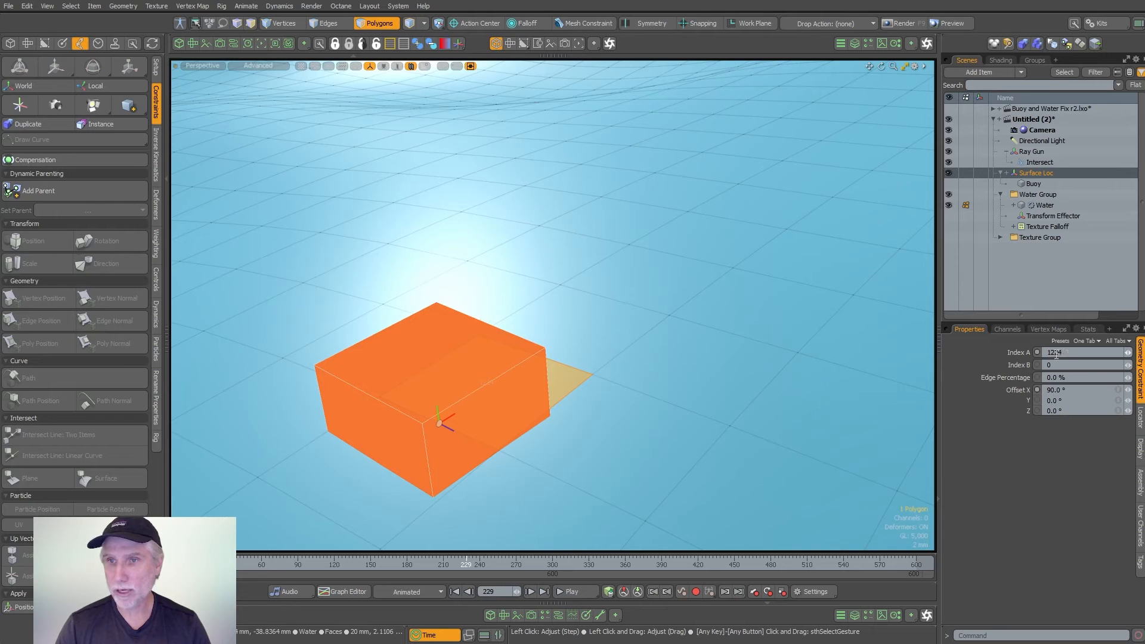
left_click_drag(797, 355, 817, 336, "ctrl+alt")
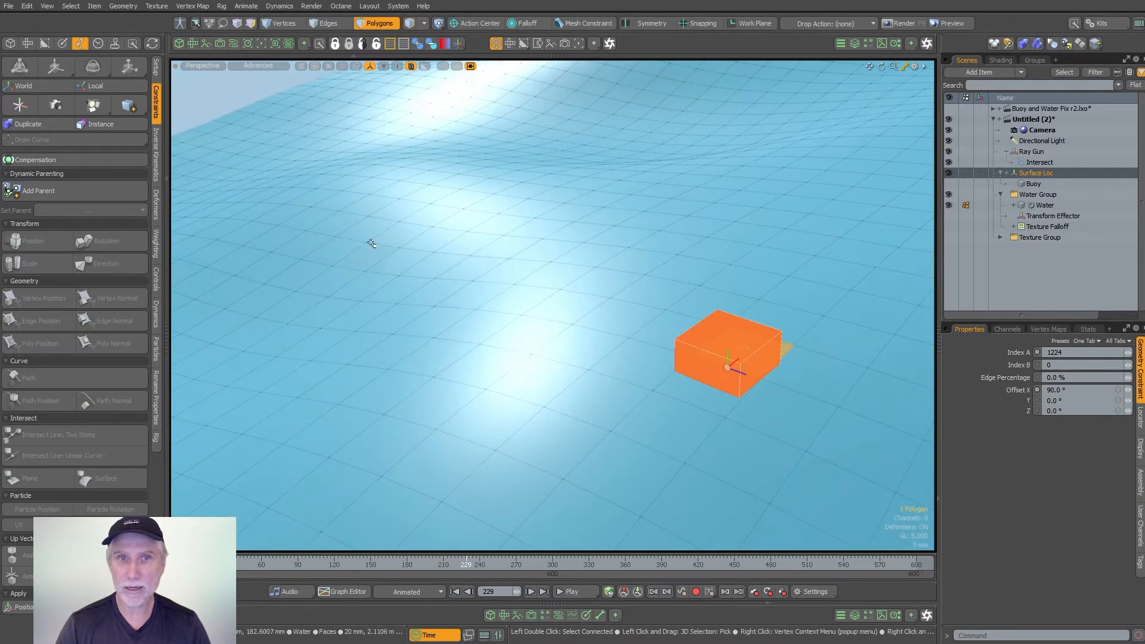
- Select a Water polygon on the wave slope away from the box and compare its index with the constraint's Index A
left_click(331, 253)
left_click_drag(332, 250, 352, 261, "ctrl+alt")
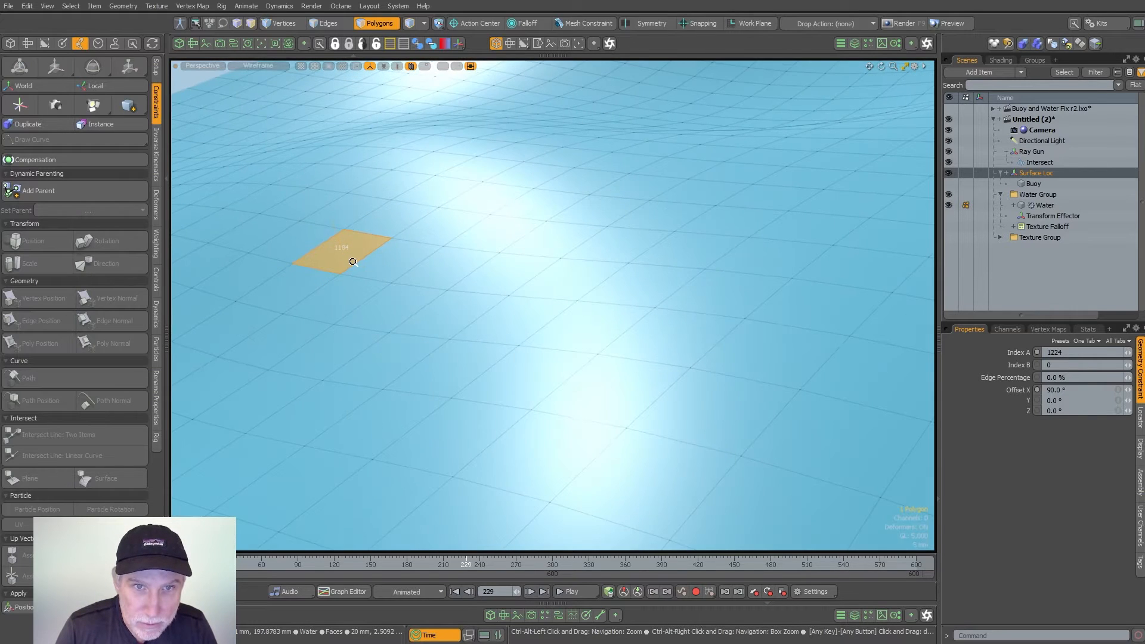
left_click(1093, 330)
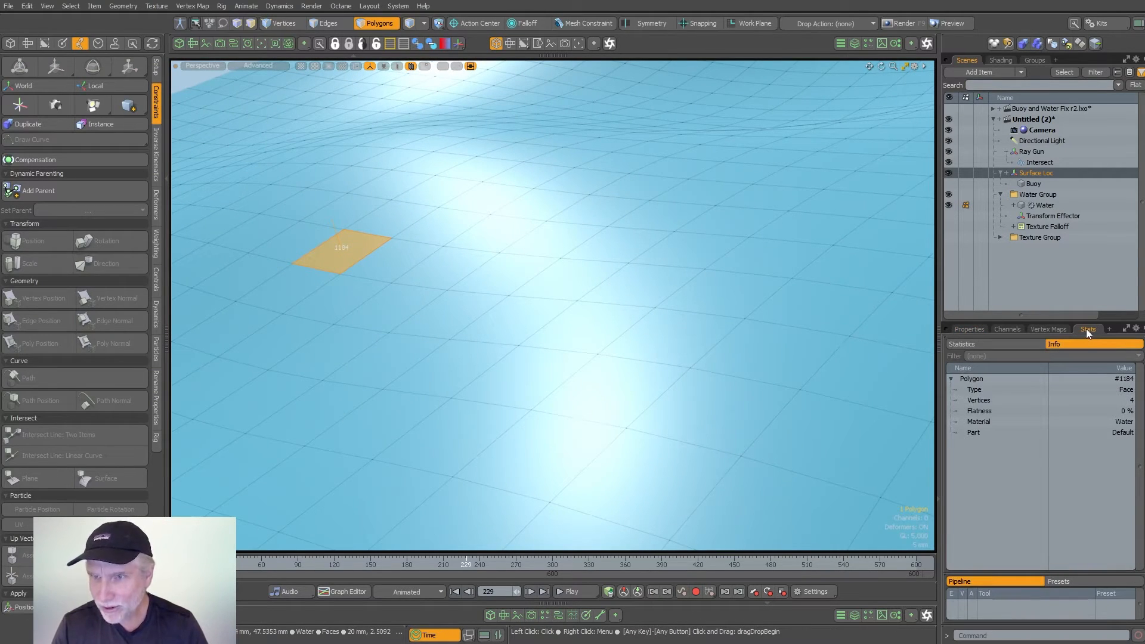
left_click(978, 330)
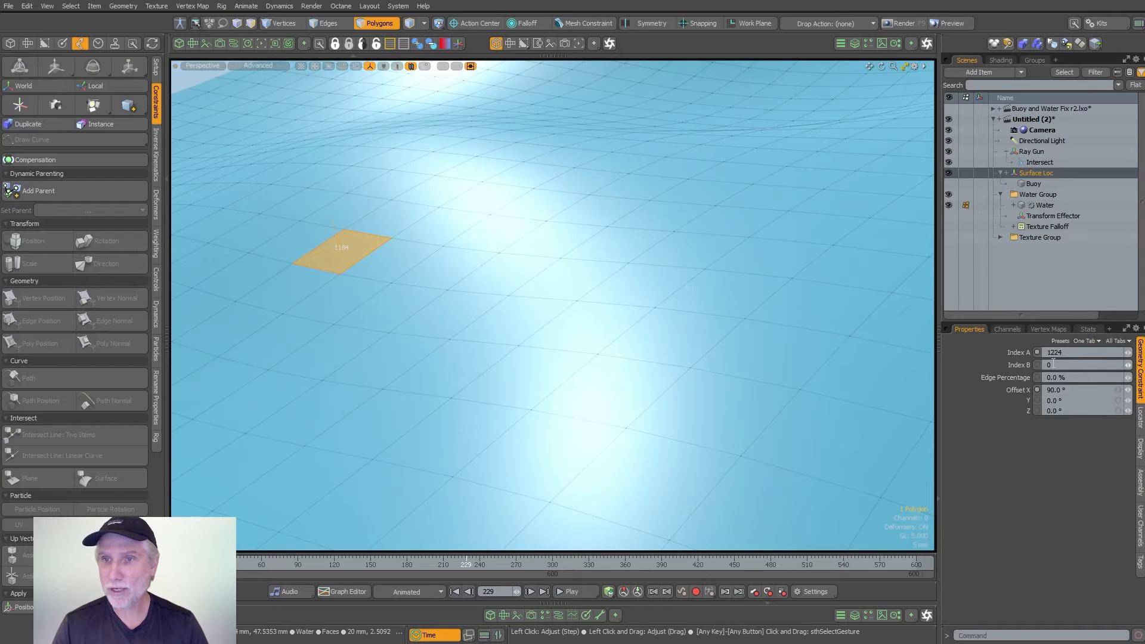
- Unhide the Buoy mesh and set the geometry constraint's Index A to 1184
scroll(688, 324, "down", 4)
left_click_drag(688, 324, 457, 291, "alt+shift")
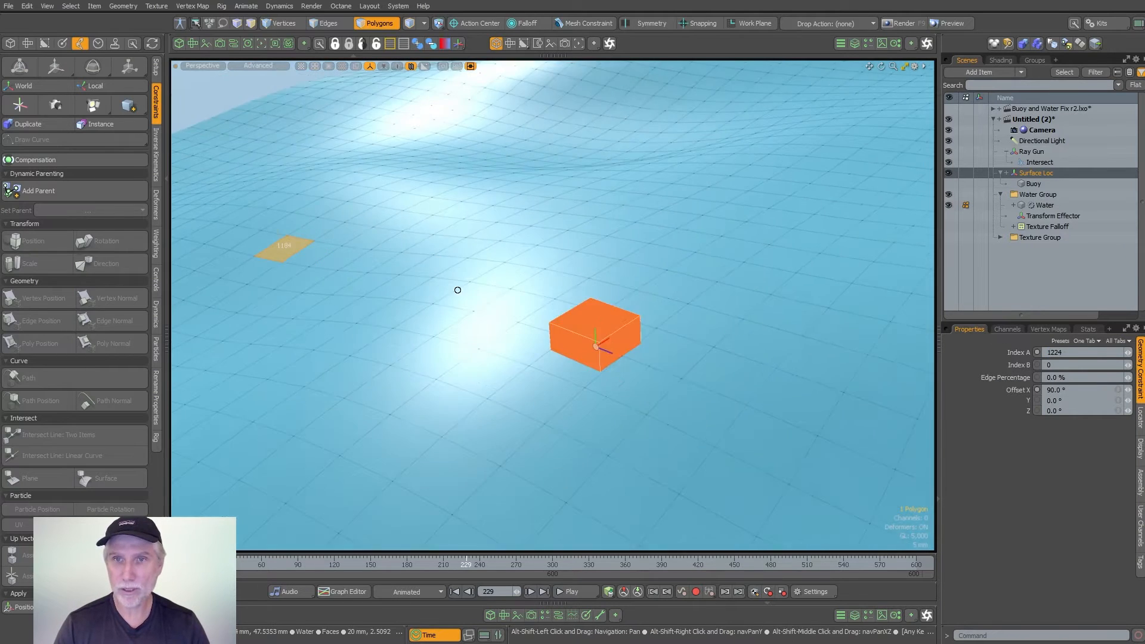
scroll(458, 291, "down", 4)
left_click_drag(536, 310, 572, 324, "alt+shift")
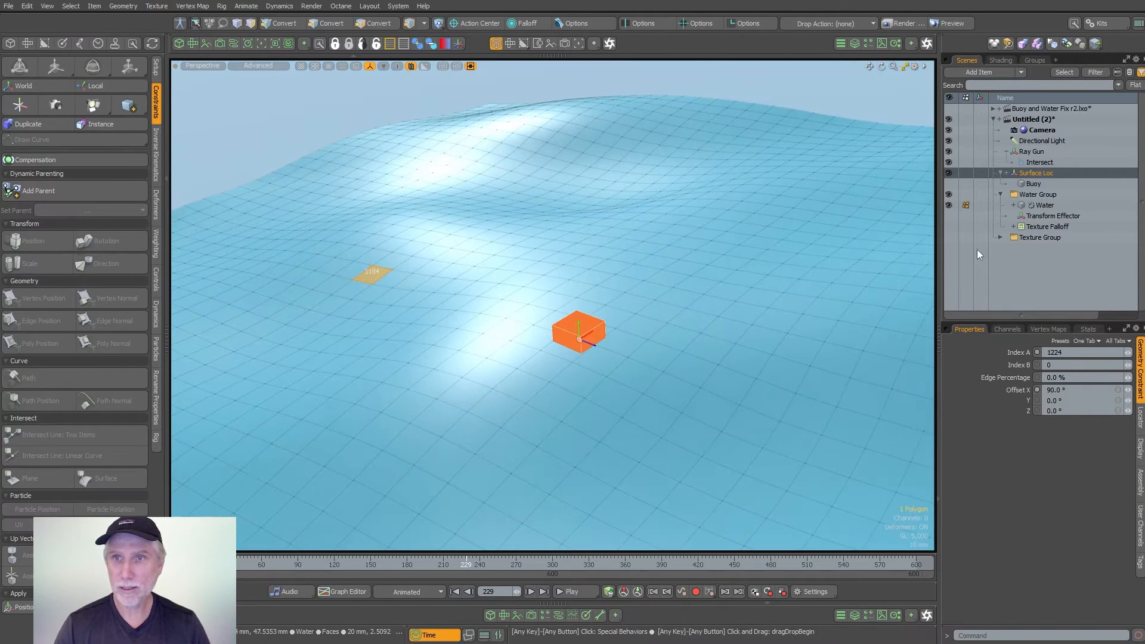
left_click(949, 185)
left_click(1075, 352)
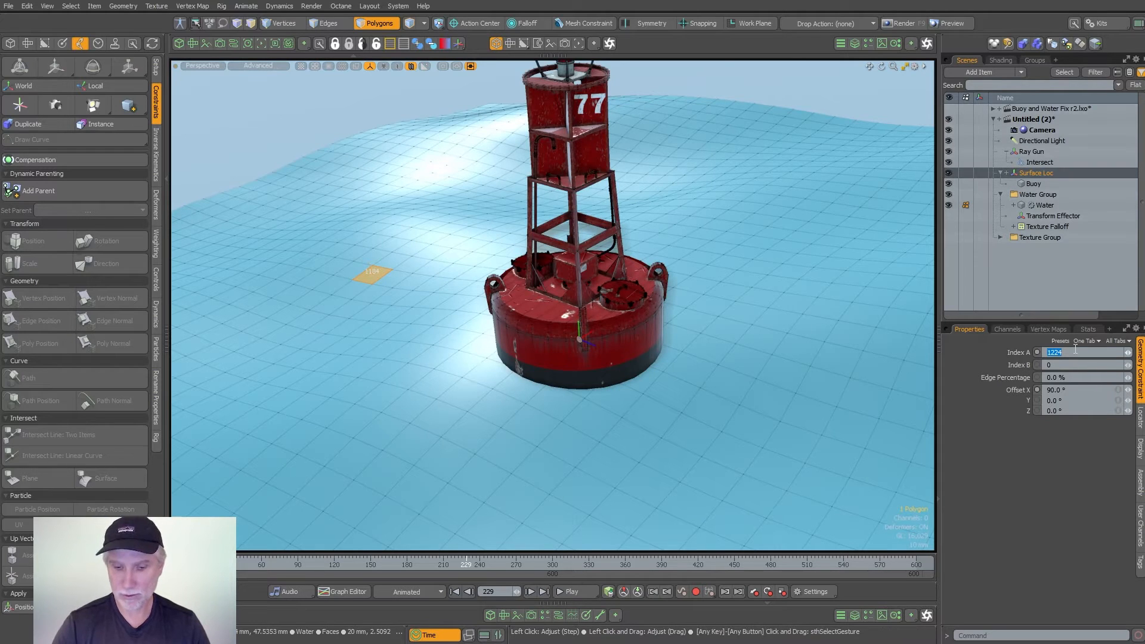
type("1184")
key("Return")
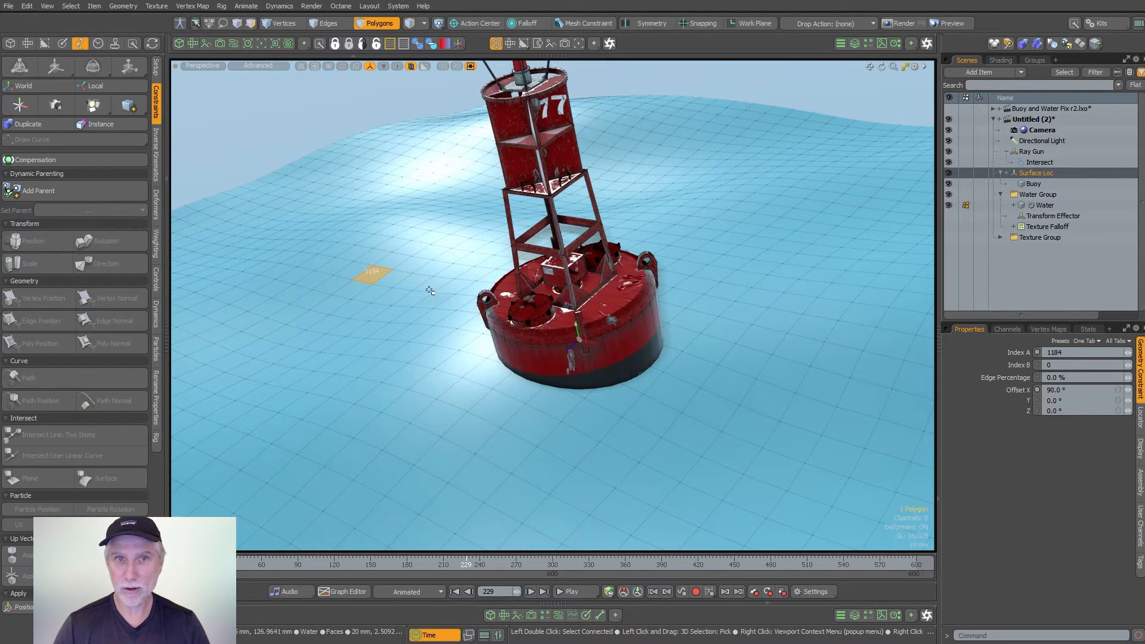
- Undo the Index A change and make the Buoy mesh visible again
key("ctrl+z")
key("ctrl+z")
key("ctrl+z")
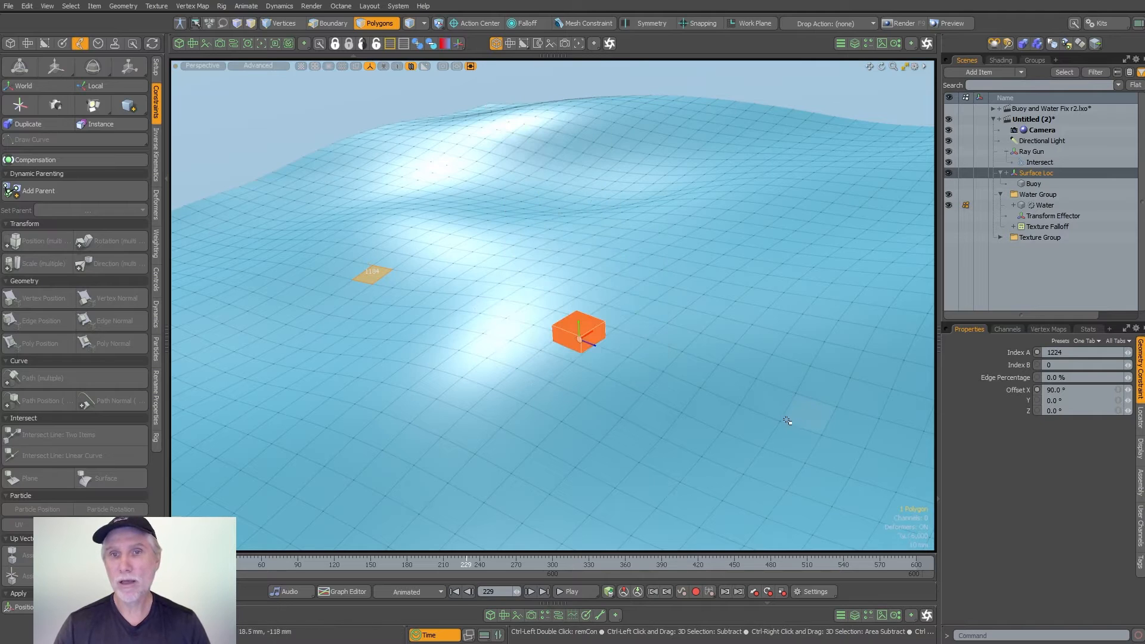
left_click(948, 184)
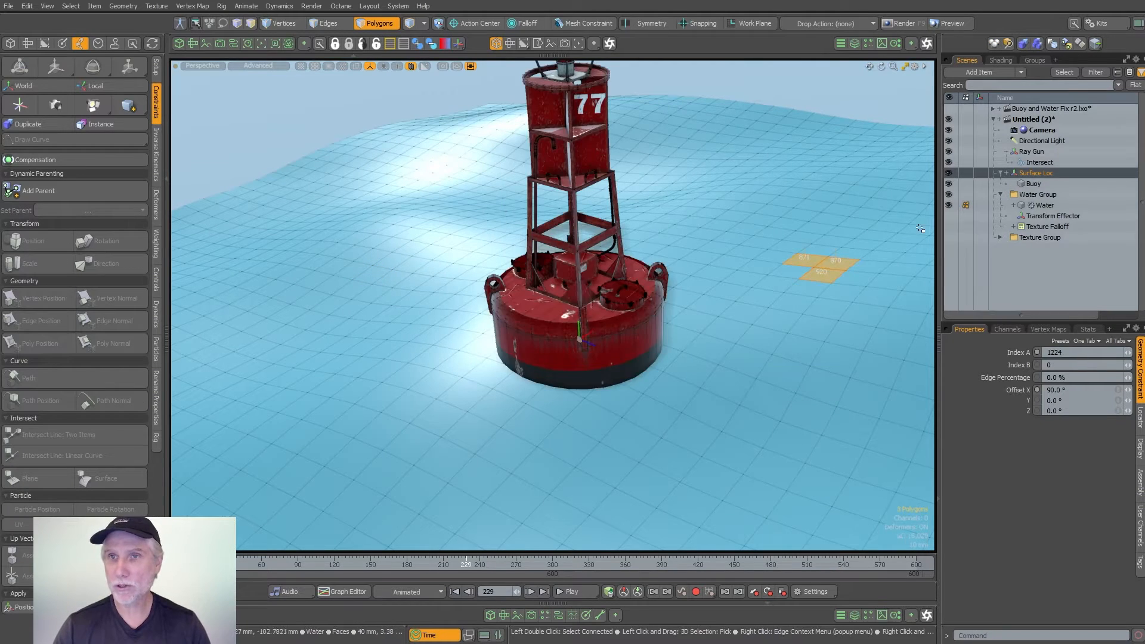
- Clear the polygon selection and play the animation to examine how the buoy tilts with the waves
left_click_drag(745, 302, 661, 409, "ctrl+alt")
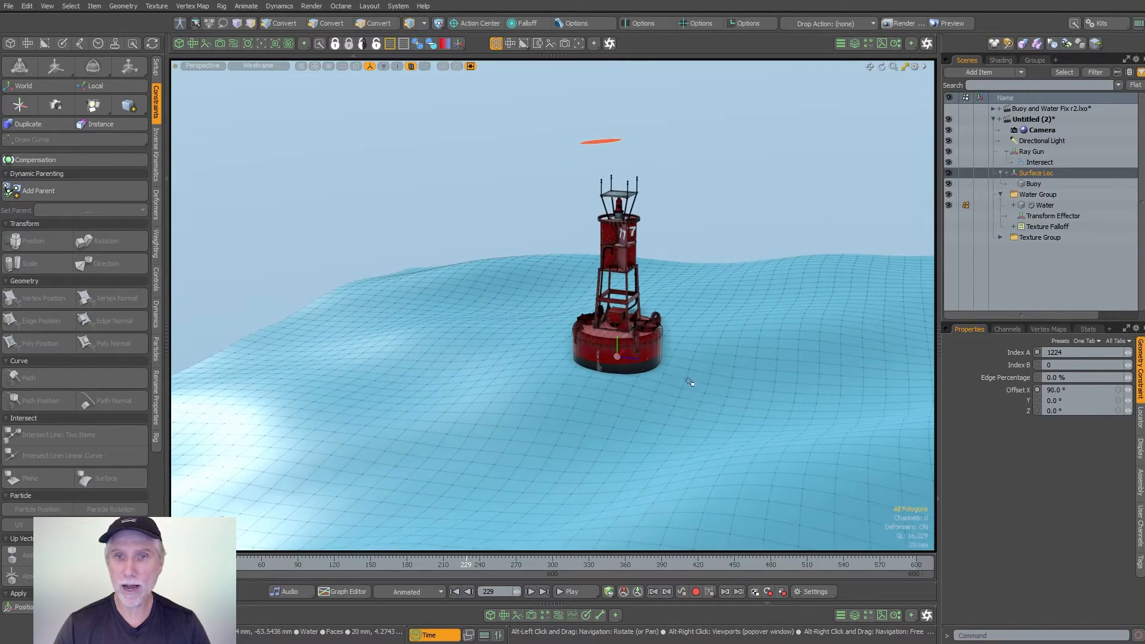
left_click(580, 591)
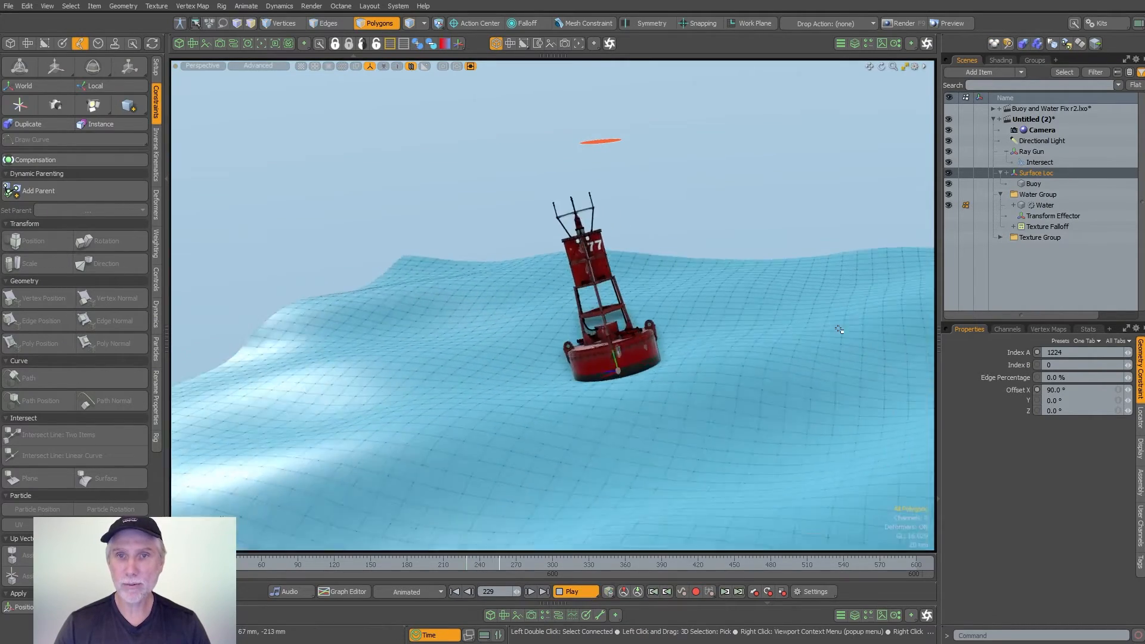
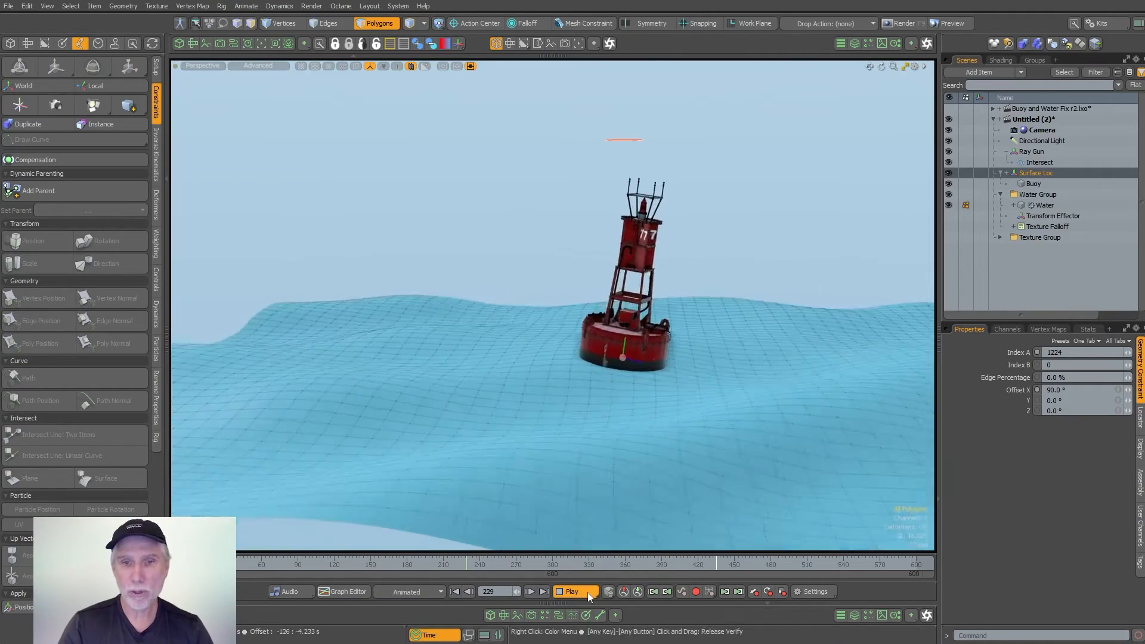
- Stop the animation and scrub the timeline to examine the buoy's tilt on the waves
left_click(573, 591)
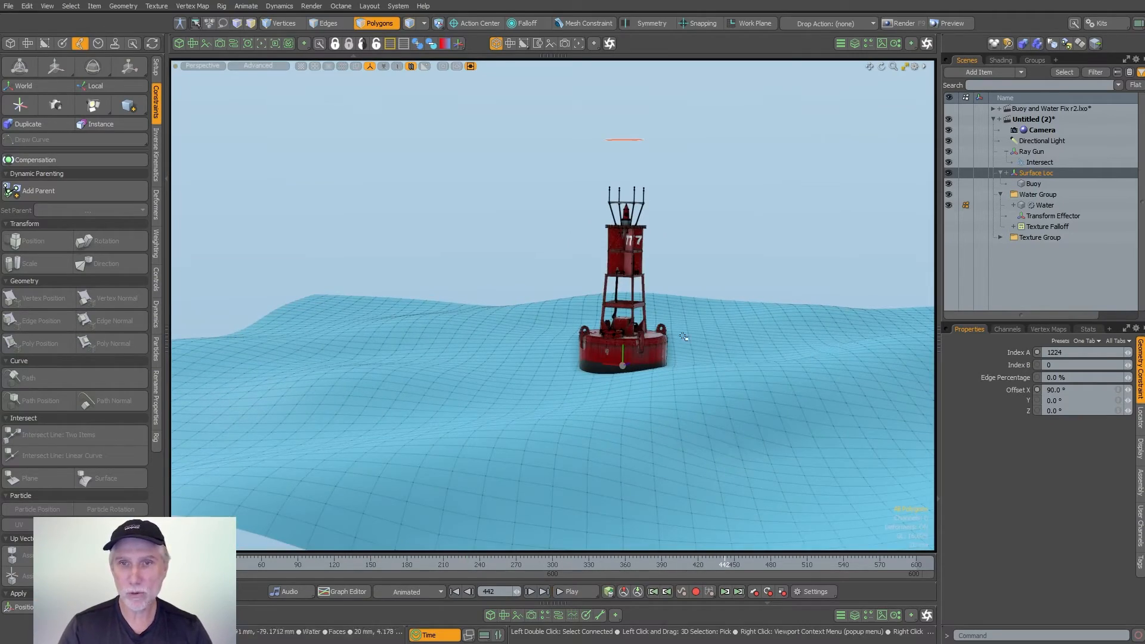
left_click_drag(749, 334, 682, 302, "alt")
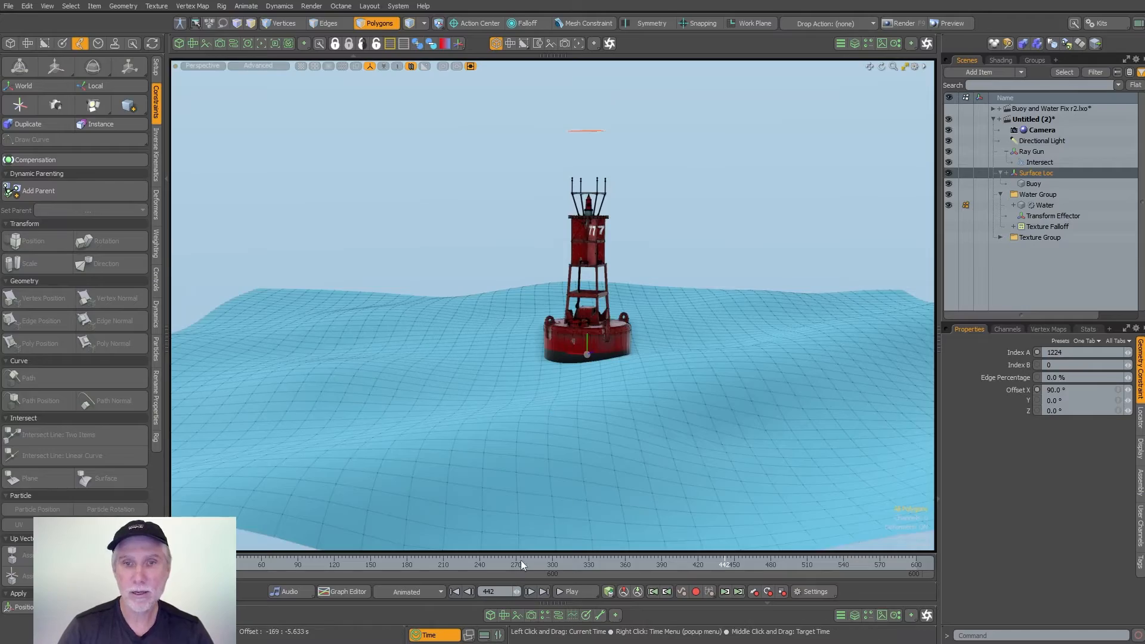
left_click_drag(558, 565, 434, 565)
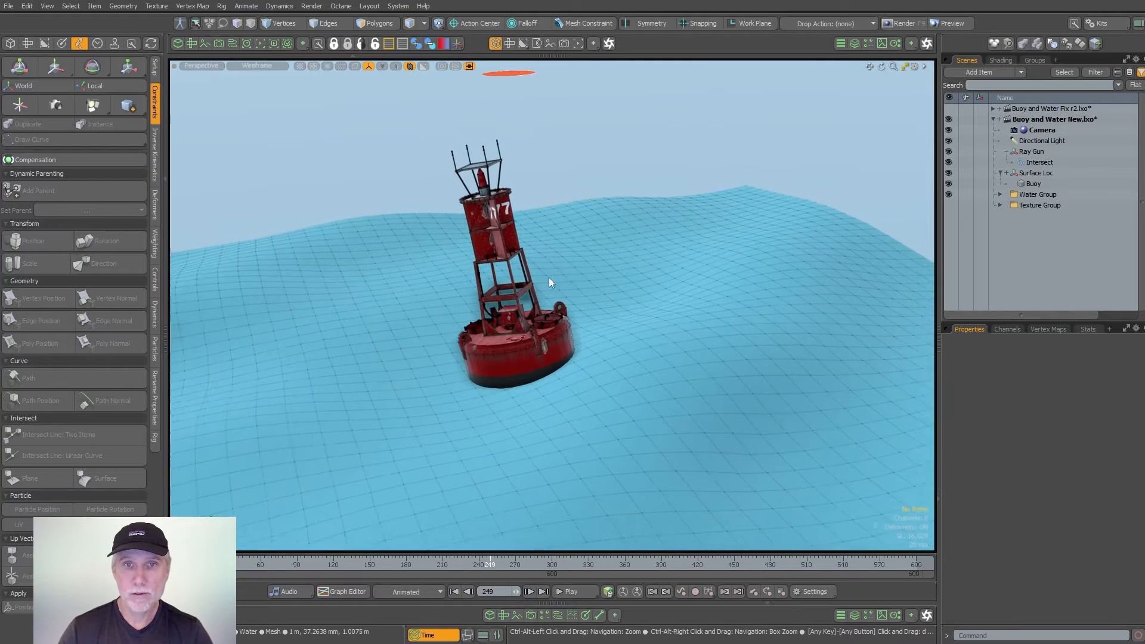
- Open a schematic beside the viewport and add the Surface Loc, Ray Gun and Intersect items to it
left_click(232, 44)
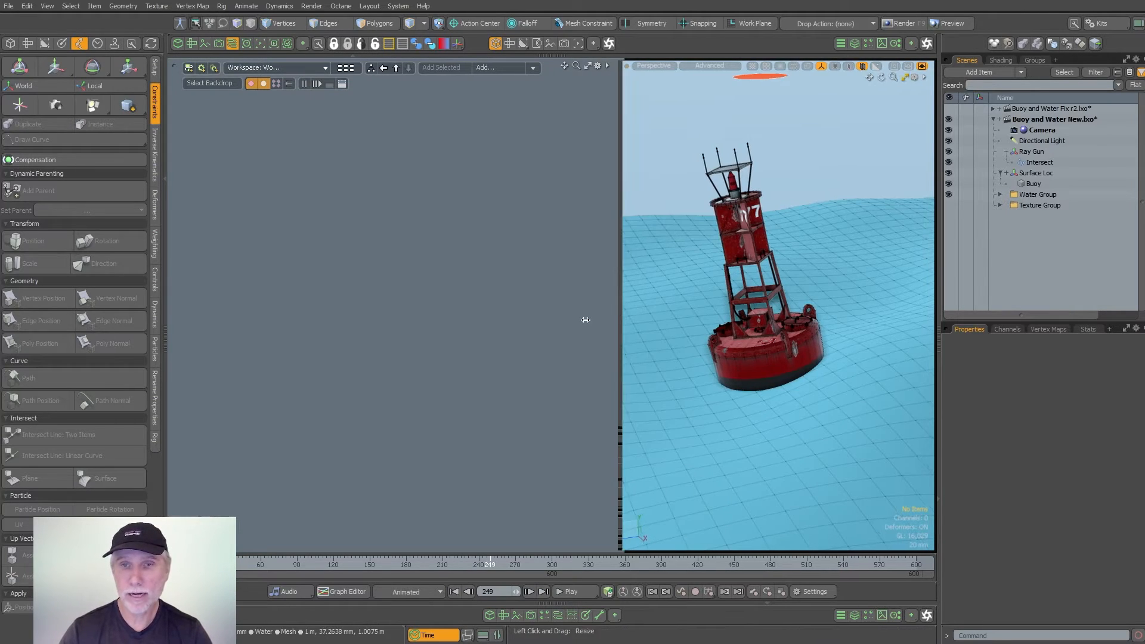
left_click_drag(585, 319, 558, 320)
left_click(1021, 176)
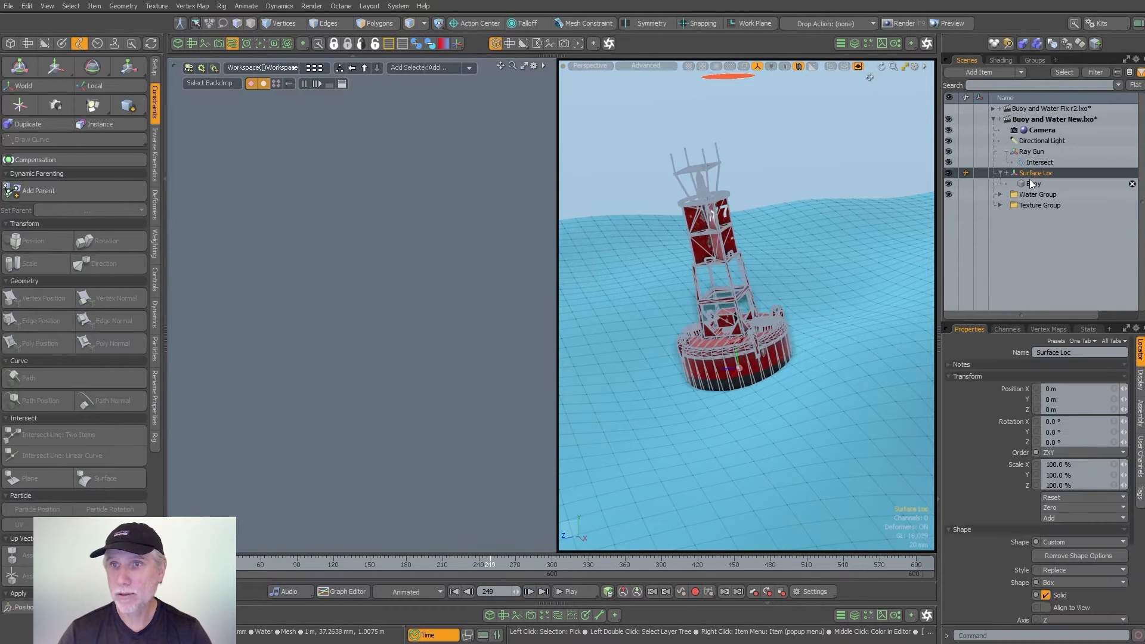
left_click(1031, 153, "ctrl")
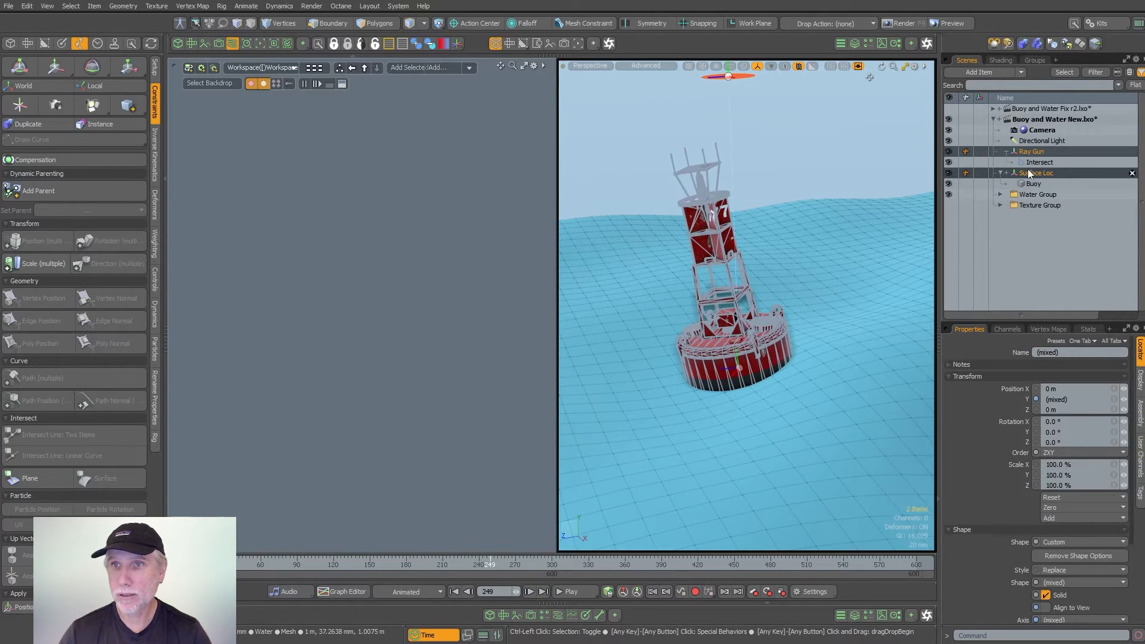
left_click(1038, 162, "ctrl")
left_click_drag(1031, 155, 349, 275)
left_click(484, 324)
- Add the Water mesh to the schematic, widen the schematic and move the Intersect node clear of Surface Loc
left_click_drag(377, 234, 172, 337)
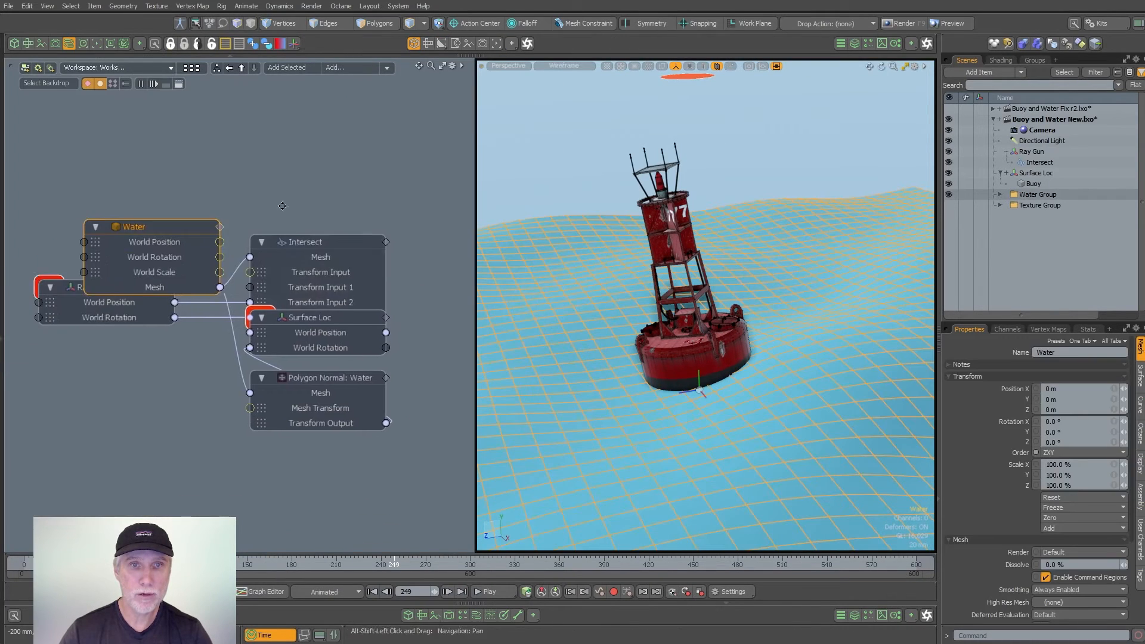
left_click_drag(282, 205, 262, 205, "ctrl+alt")
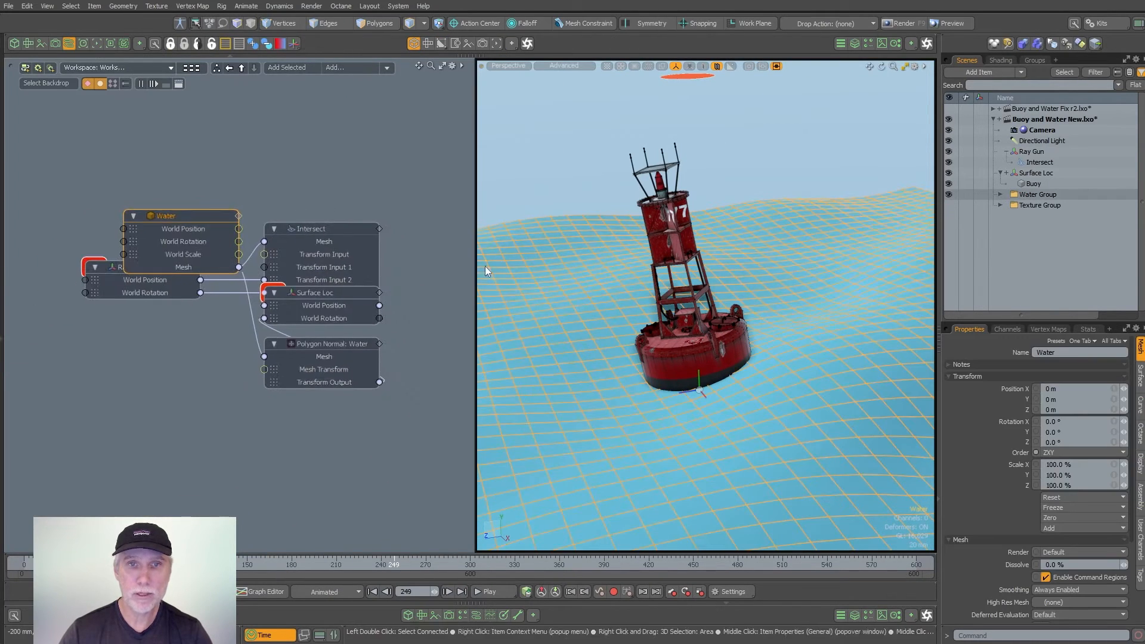
left_click_drag(476, 277, 598, 280)
left_click_drag(417, 249, 429, 251, "alt+shift")
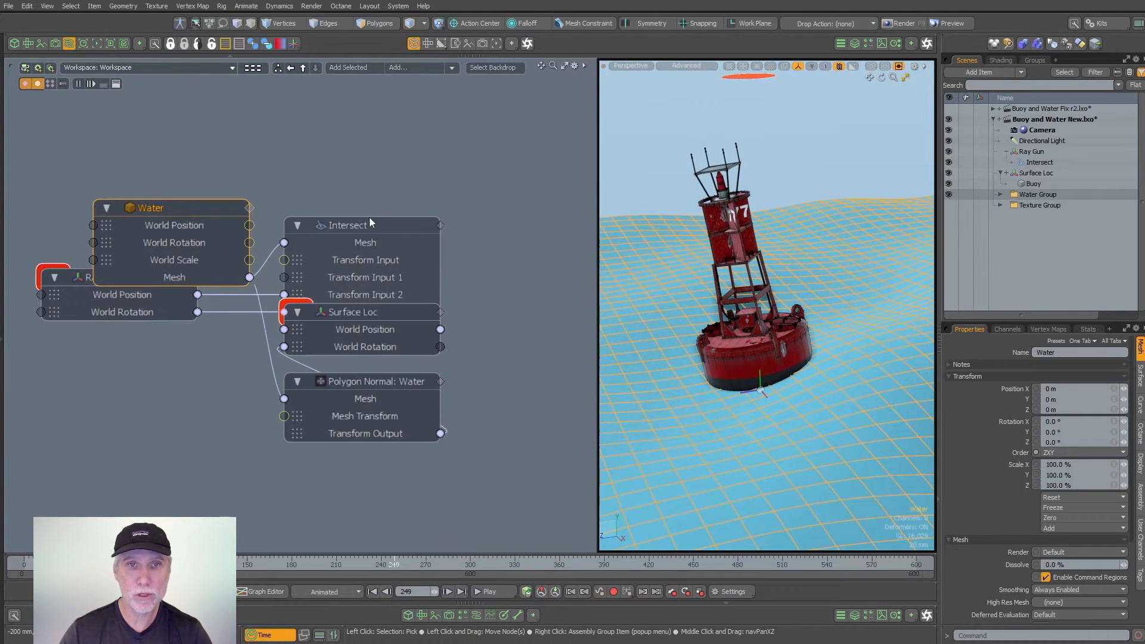
left_click_drag(379, 219, 574, 254)
left_click_drag(436, 270, 399, 226, "alt+shift")
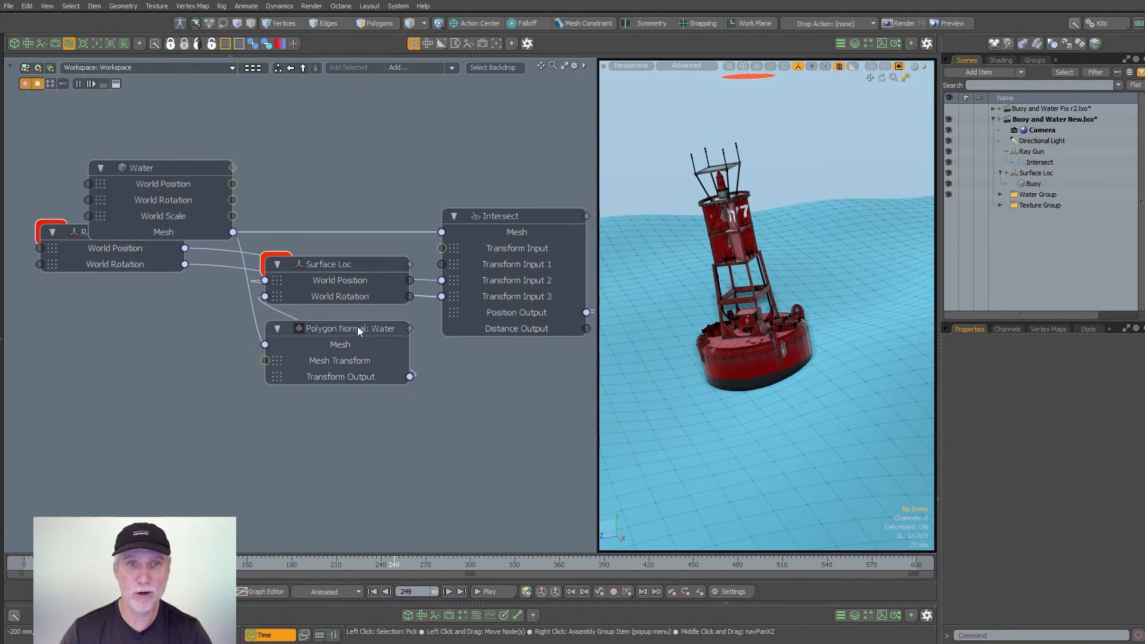
- Arrange the Ray Gun, Water, Intersect and Polygon Normal nodes so their links run cleanly toward Surface Loc at the end
left_click_drag(360, 330, 488, 410)
left_click_drag(443, 384, 350, 387, "alt+shift")
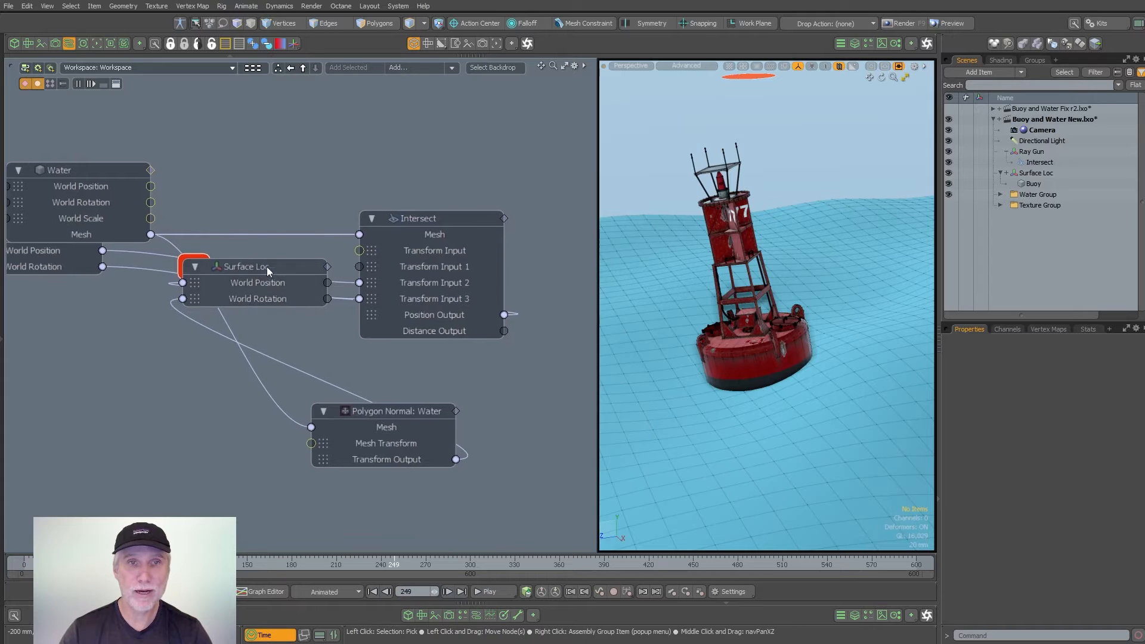
left_click_drag(267, 267, 592, 280)
mouse_move(478, 300)
left_mouse_down("ctrl+alt")
mouse_move(445, 300)
mouse_move(470, 313)
left_mouse_up("ctrl+alt")
left_click_drag(112, 192, 171, 310)
left_click_drag(109, 240, 173, 243)
left_click(166, 276)
left_click_drag(356, 228, 388, 202, "ctrl+alt")
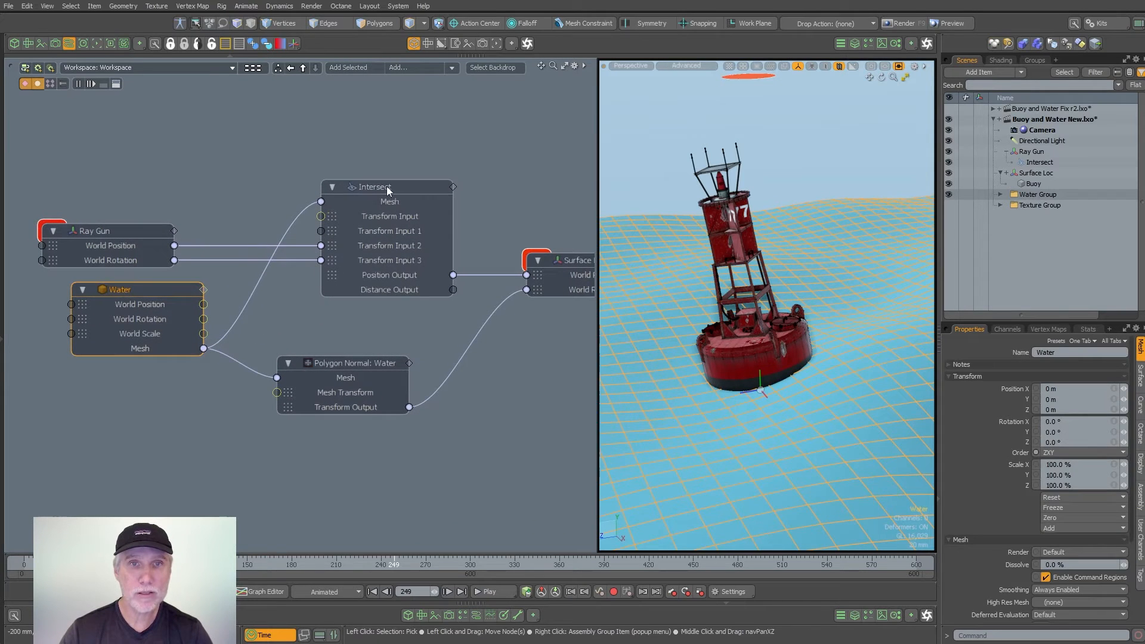
- Examine how the Ray Gun and Water feed the Intersect node and how its position output drives Surface Loc
left_click(141, 232)
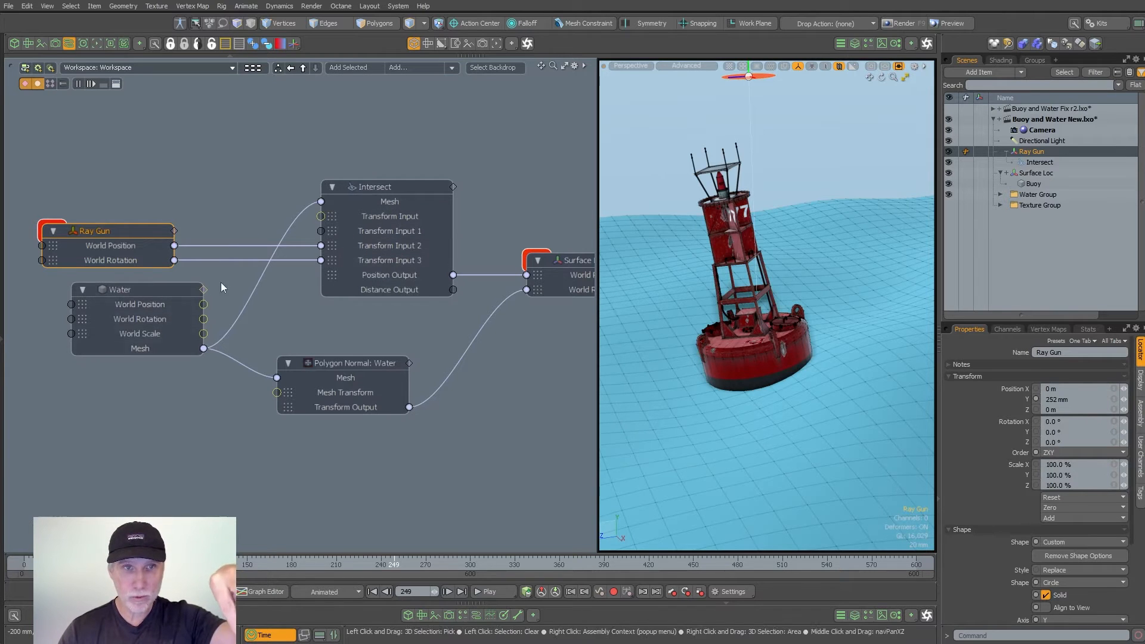
left_click(381, 187)
middle_click_drag(418, 323, 293, 323)
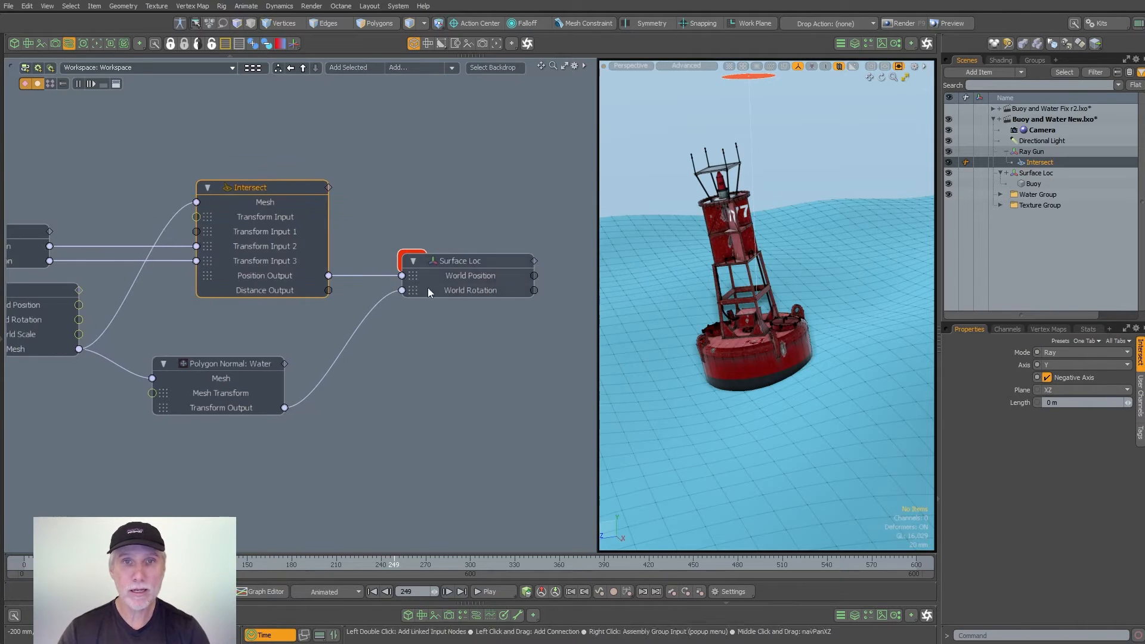
left_click(485, 272)
mouse_move(399, 563)
left_mouse_down()
mouse_move(456, 564)
mouse_move(401, 564)
left_mouse_up()
middle_click_drag(239, 428, 381, 419)
scroll(380, 418, "up", 1)
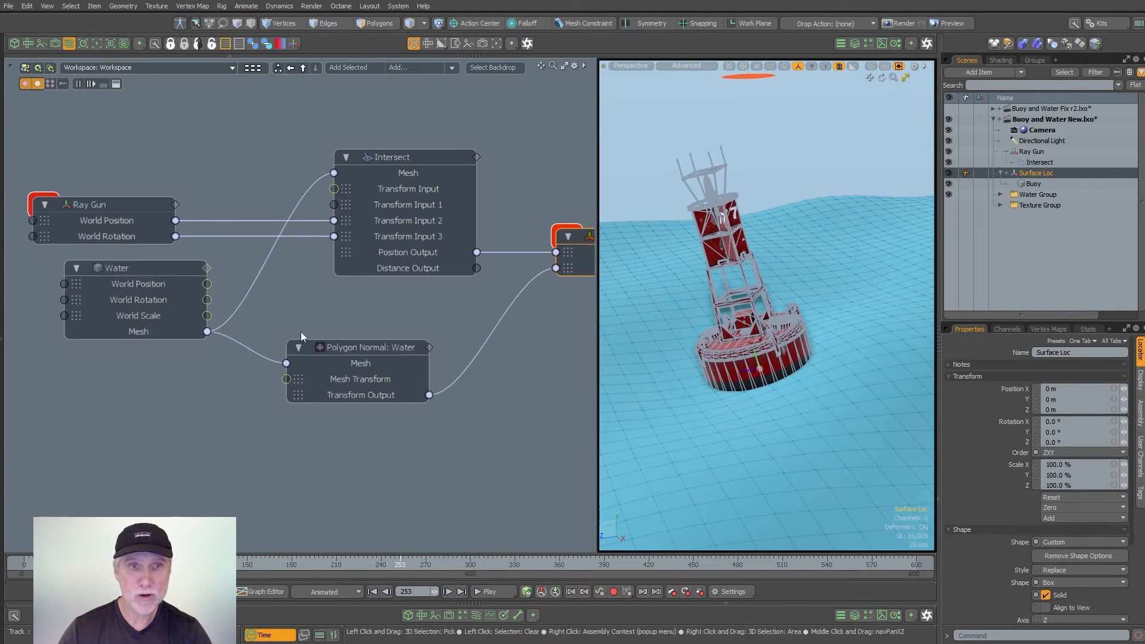
scroll(301, 331, "up", 2)
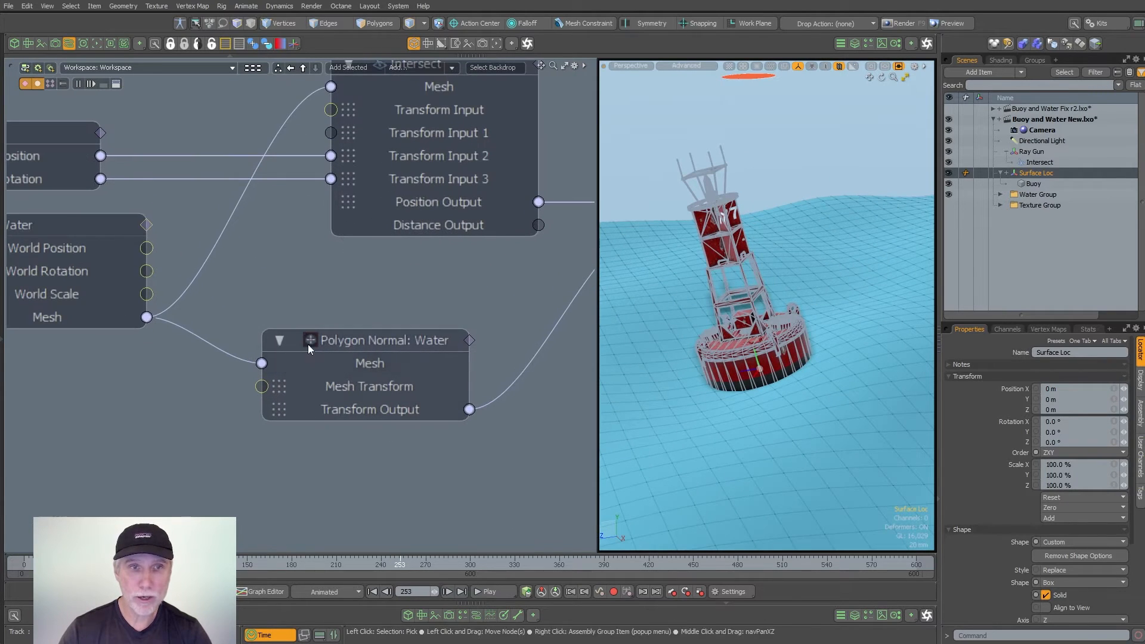
- Try an Offset X of 0° on the Polygon Normal: Water constraint
left_click(388, 346)
left_click_drag(482, 438, 381, 462, "alt+shift")
scroll(414, 457, "down", 1)
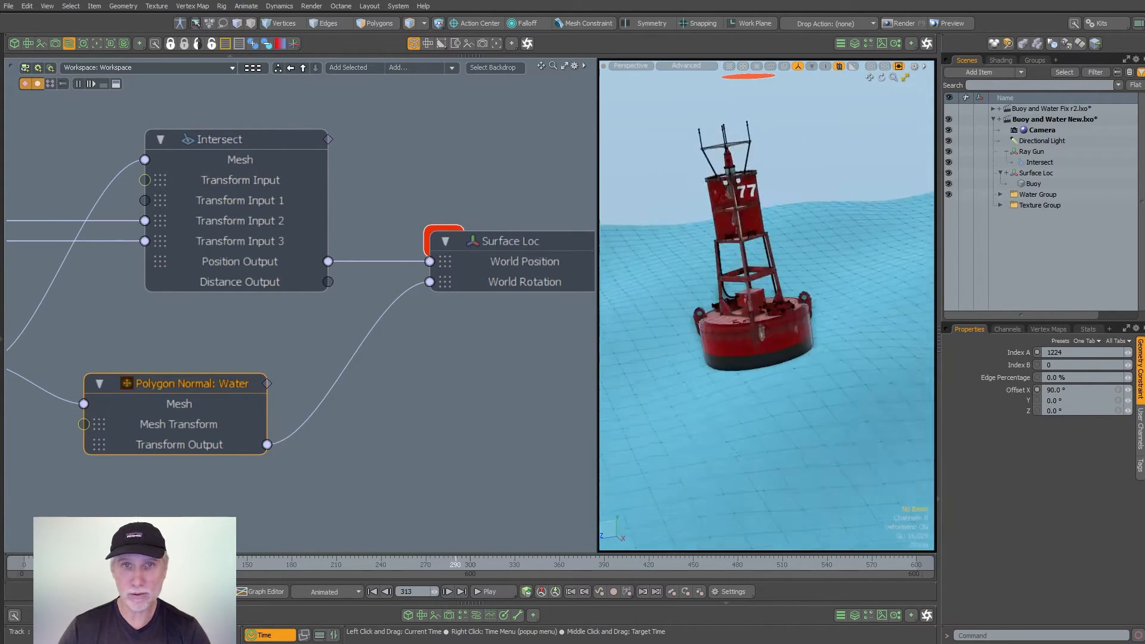
scroll(404, 350, "down", 3)
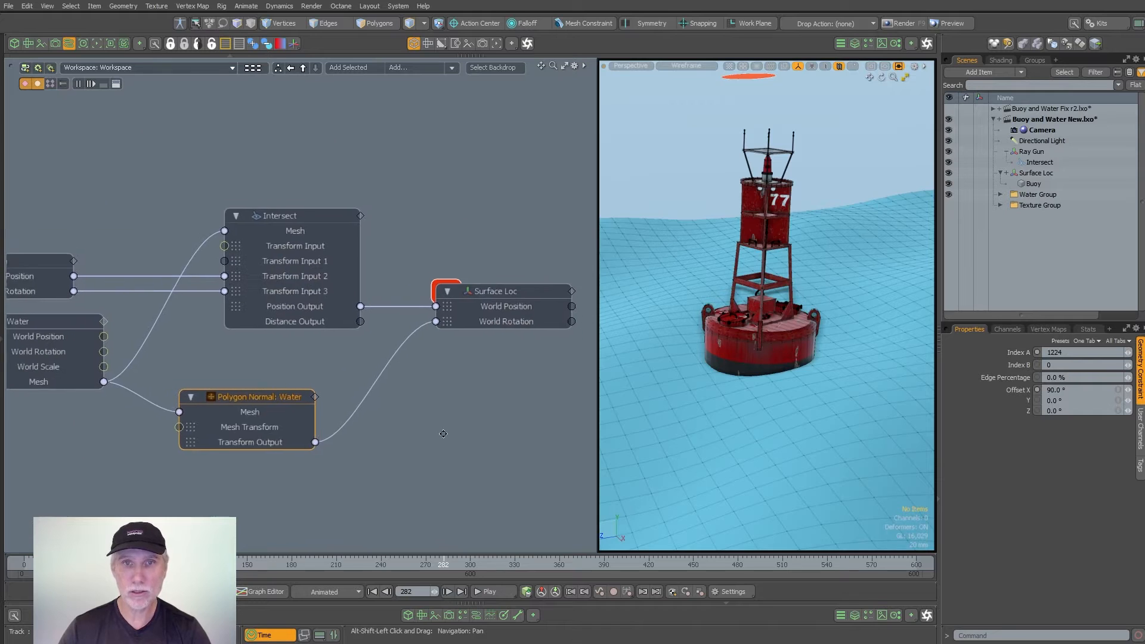
left_click(1073, 391)
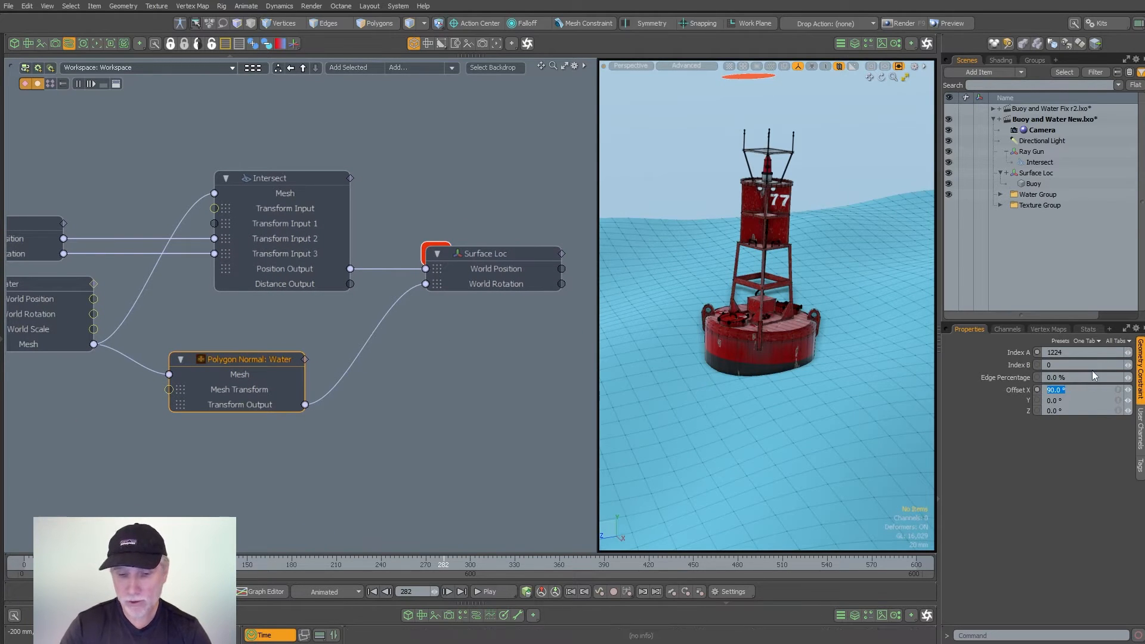
type("0")
key("Return")
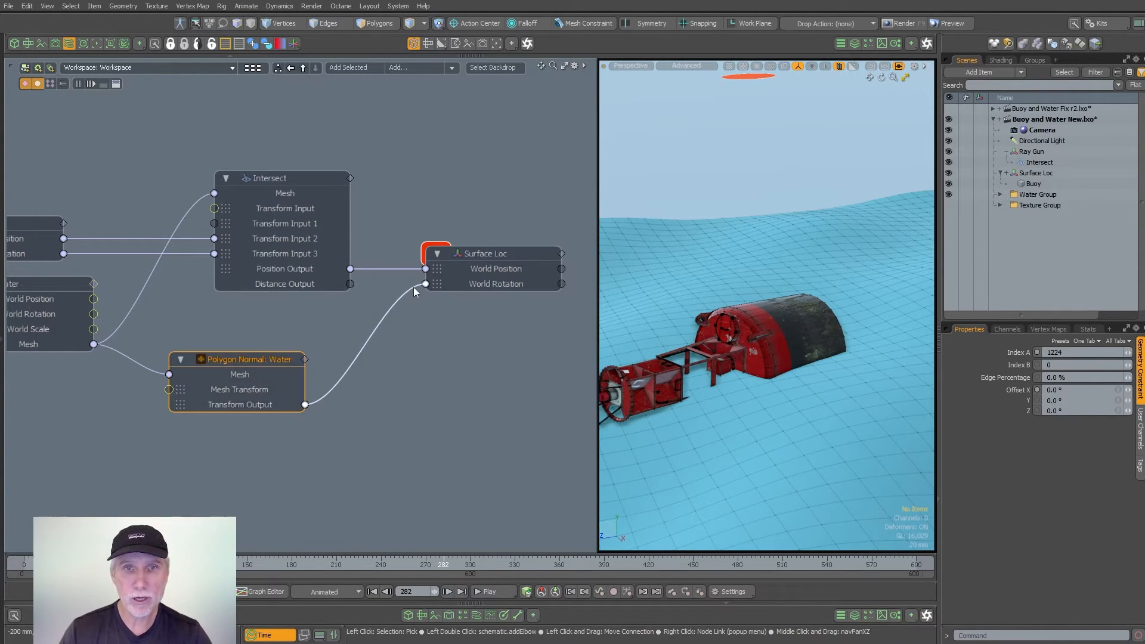
- Disconnect the polygon normal constraint from Surface Loc's World Rotation and scrub to frame 383 to check the buoy
left_click_drag(413, 287, 364, 329)
left_click_drag(443, 564, 594, 564)
left_click(366, 434)
key("a")
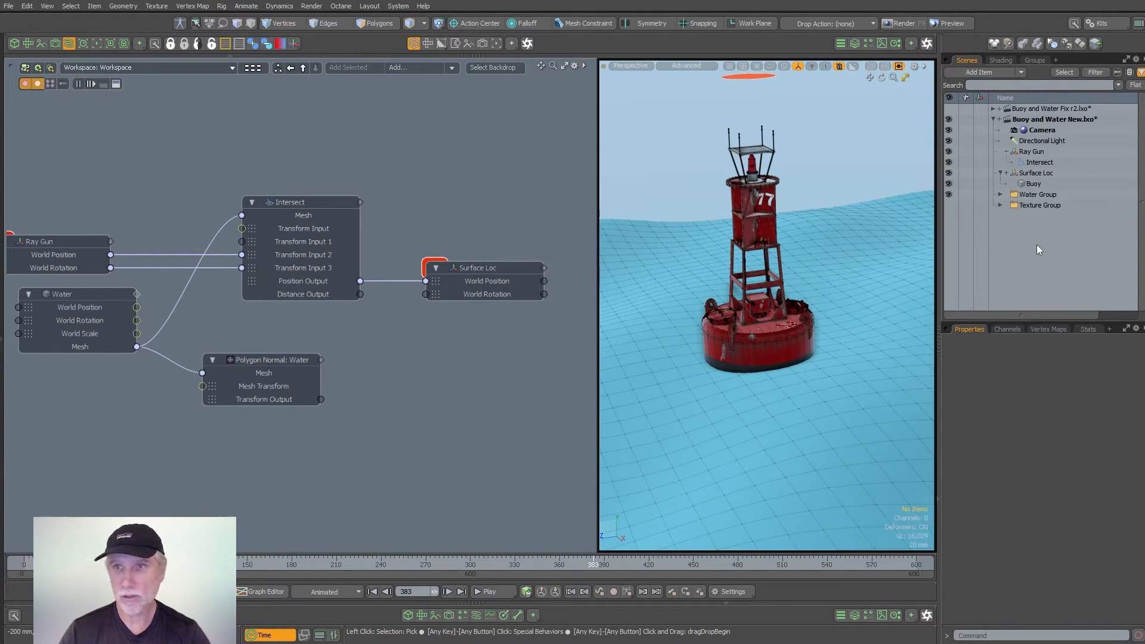
- Add a new locator to the scene and name it Point A
key("l")
key("F2")
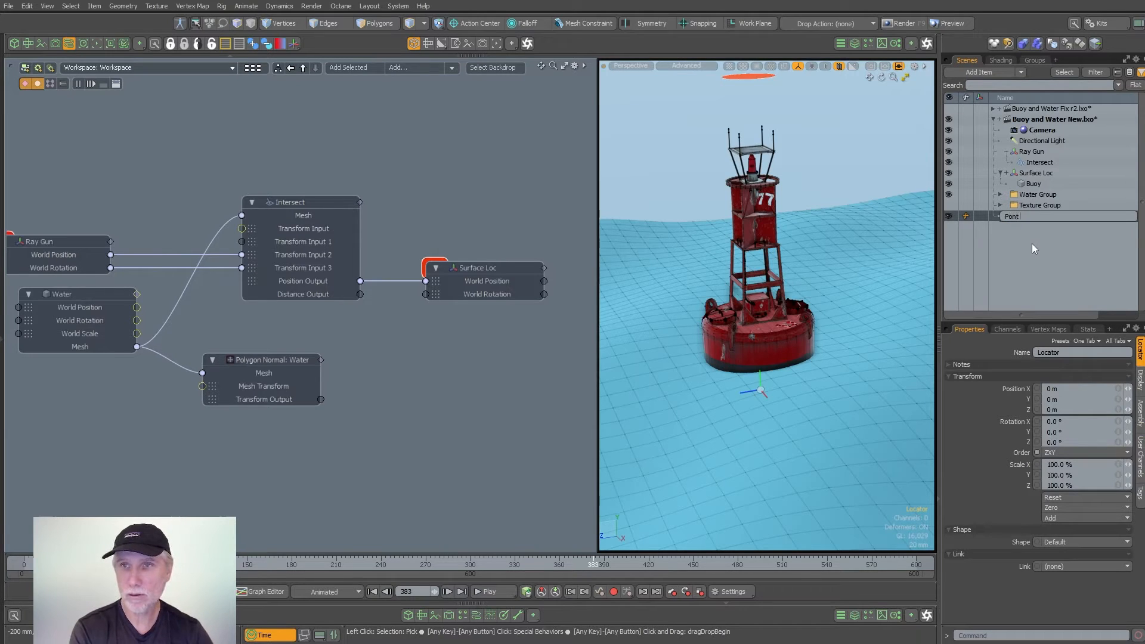
type("Point A")
key("Return")
- Duplicate the Point A locator and rename the copy Point B
key("ctrl+d")
key("F2")
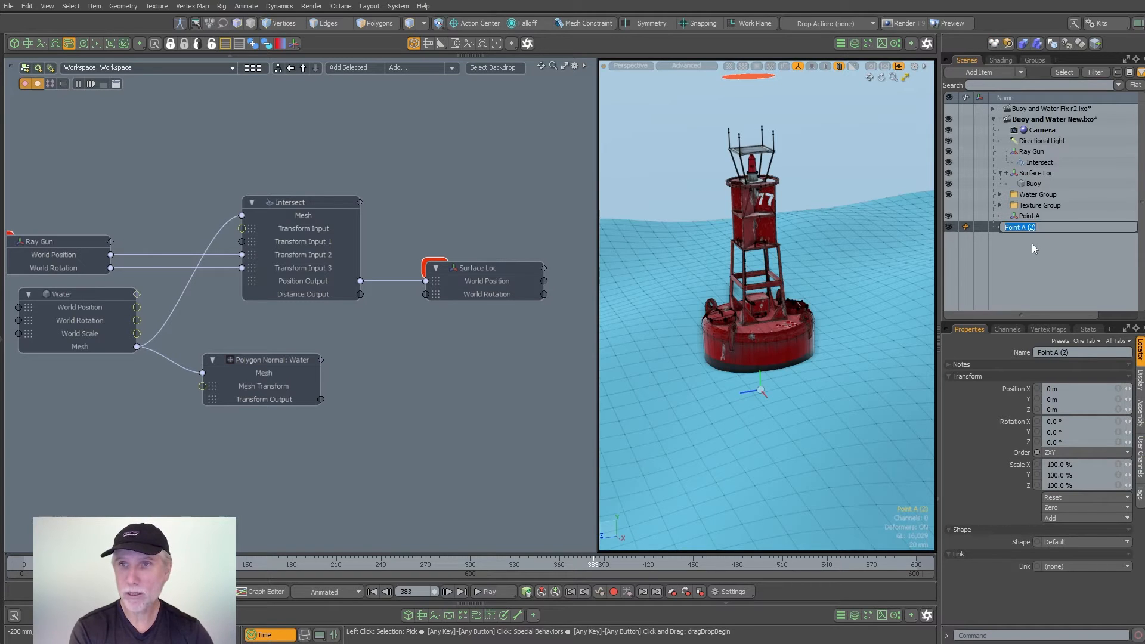
type("Point B")
key("Return")
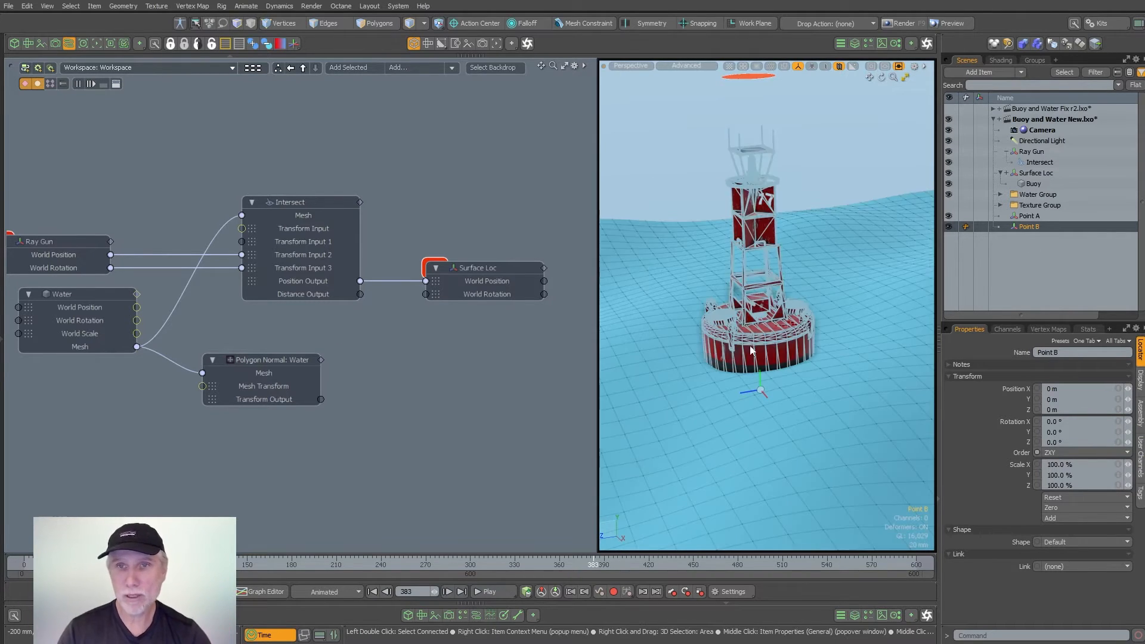
- Add Point A to the schematic with its World Position and World Rotation channels exposed on the node
left_click(1036, 218)
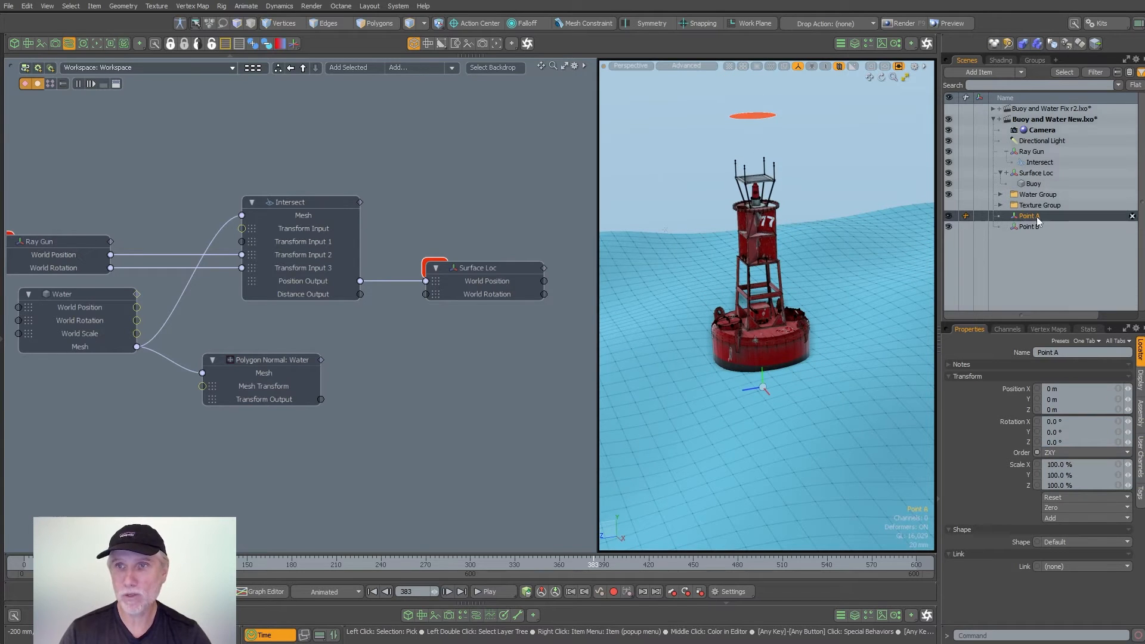
left_click_drag(1026, 222, 427, 384)
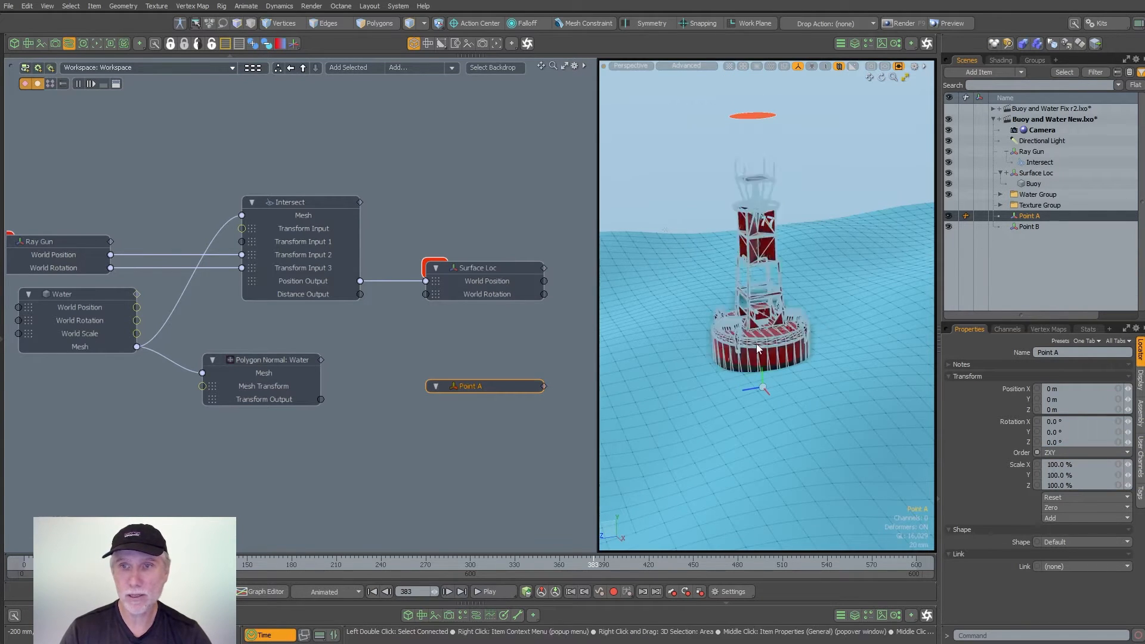
left_click(1025, 330)
scroll(998, 485, "down", 3)
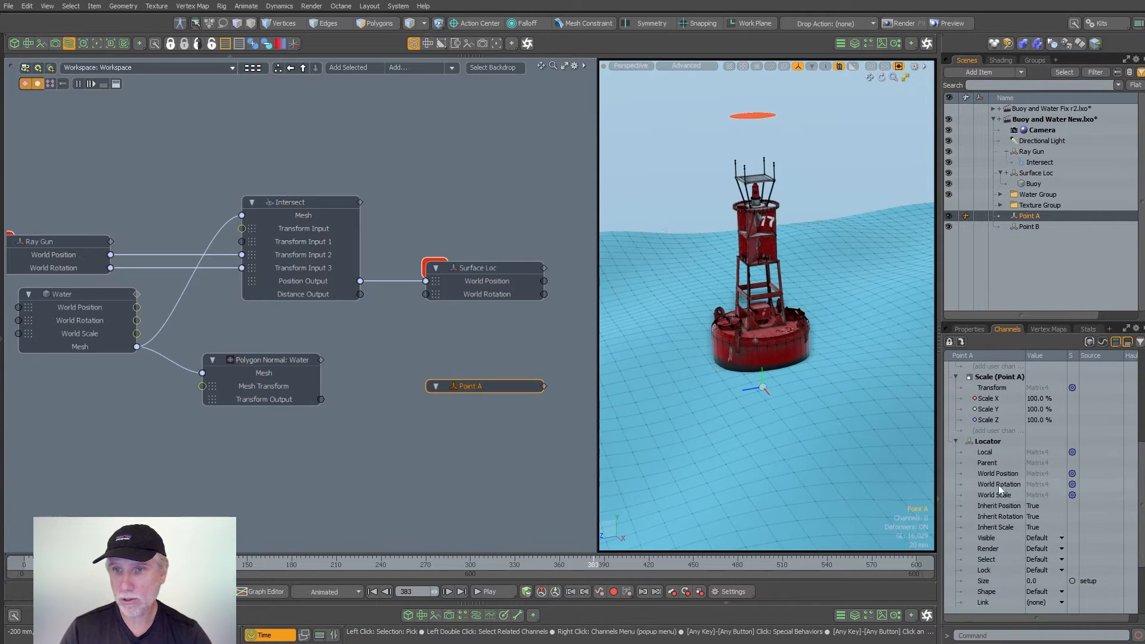
left_click(1001, 473)
left_click(1000, 483, "shift")
left_click_drag(977, 481, 475, 391)
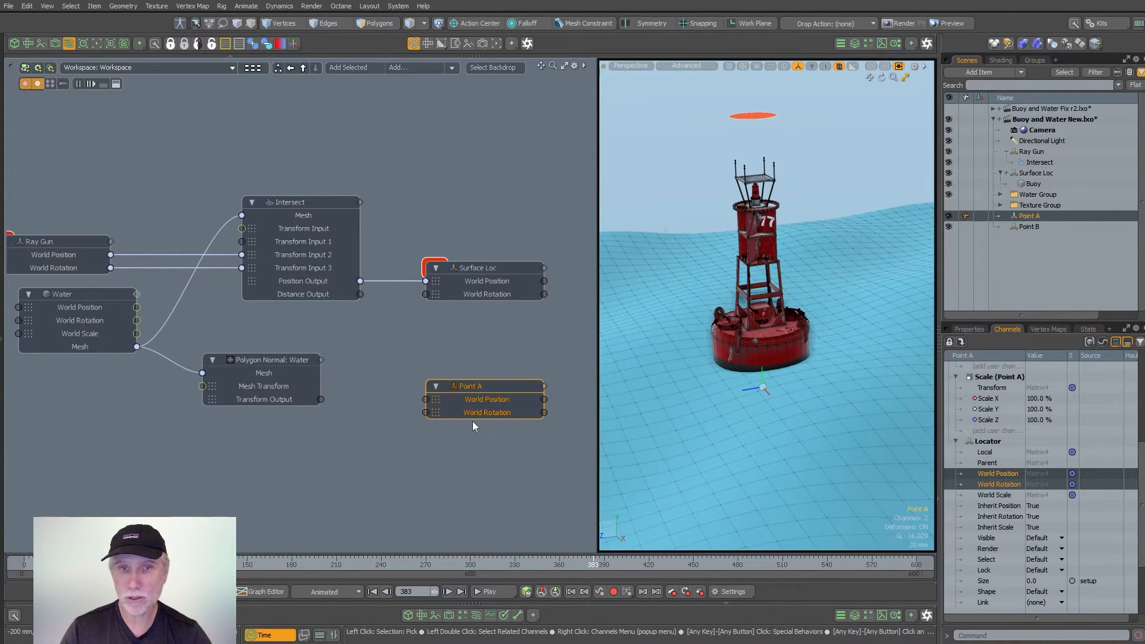
- Select the Point A node and hide the Buoy mesh to expose the locators on the water
left_click(480, 467)
left_click_drag(481, 468, 465, 459, "alt")
scroll(485, 388, "up", 2)
left_click(482, 374)
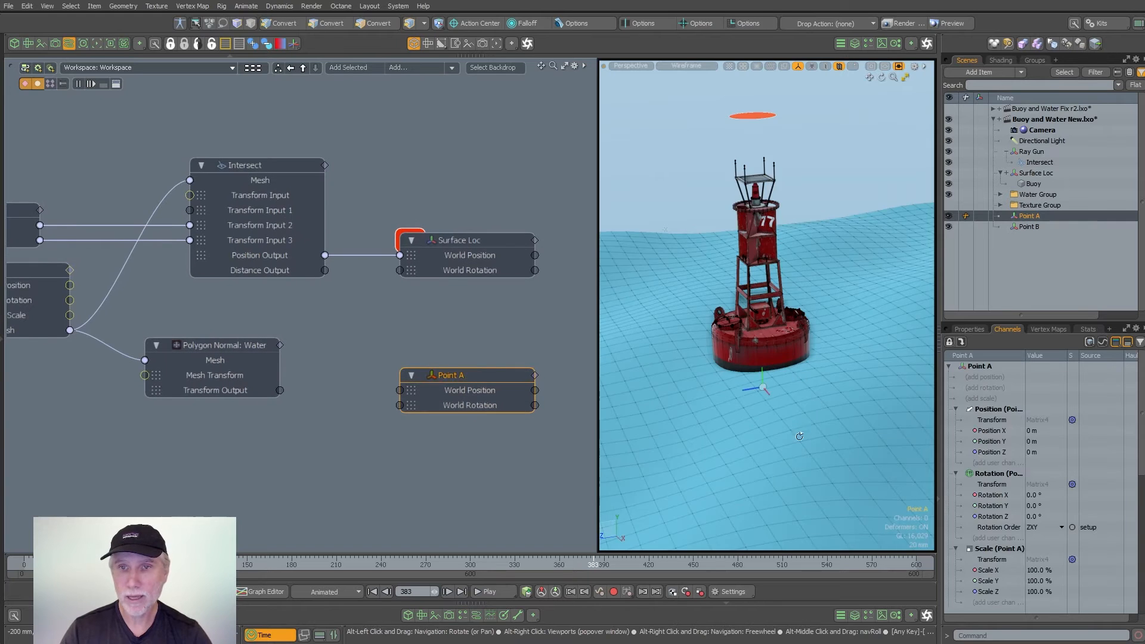
left_click(948, 183)
left_click_drag(789, 269, 789, 244, "alt+shift")
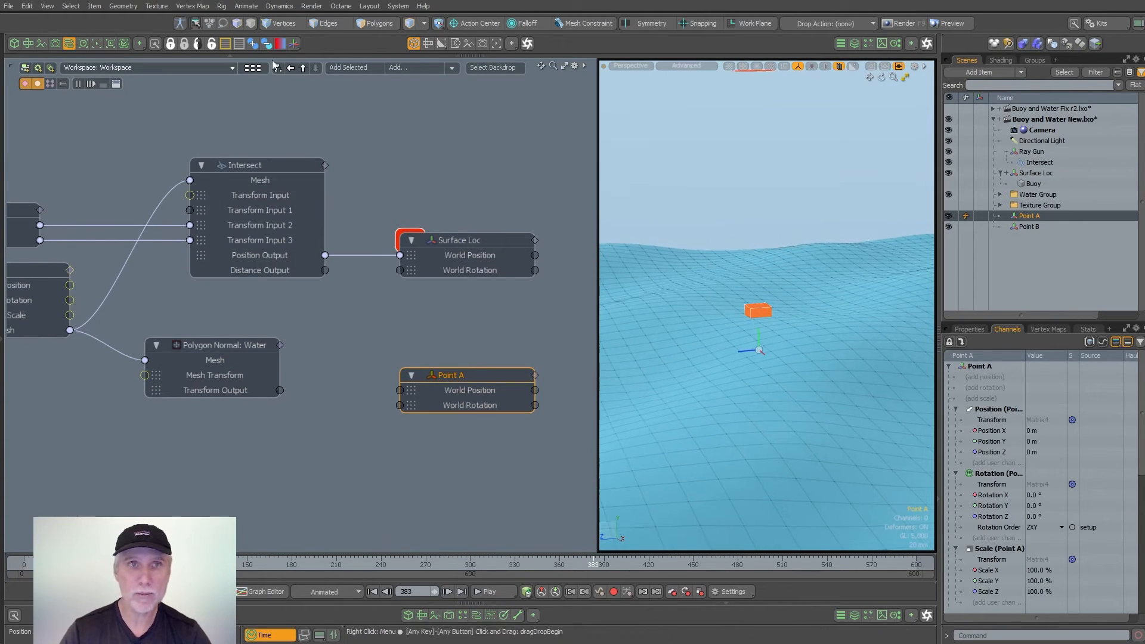
- Give the Point A locator a custom box shape using ETEREA Quick Locators
left_click(291, 45)
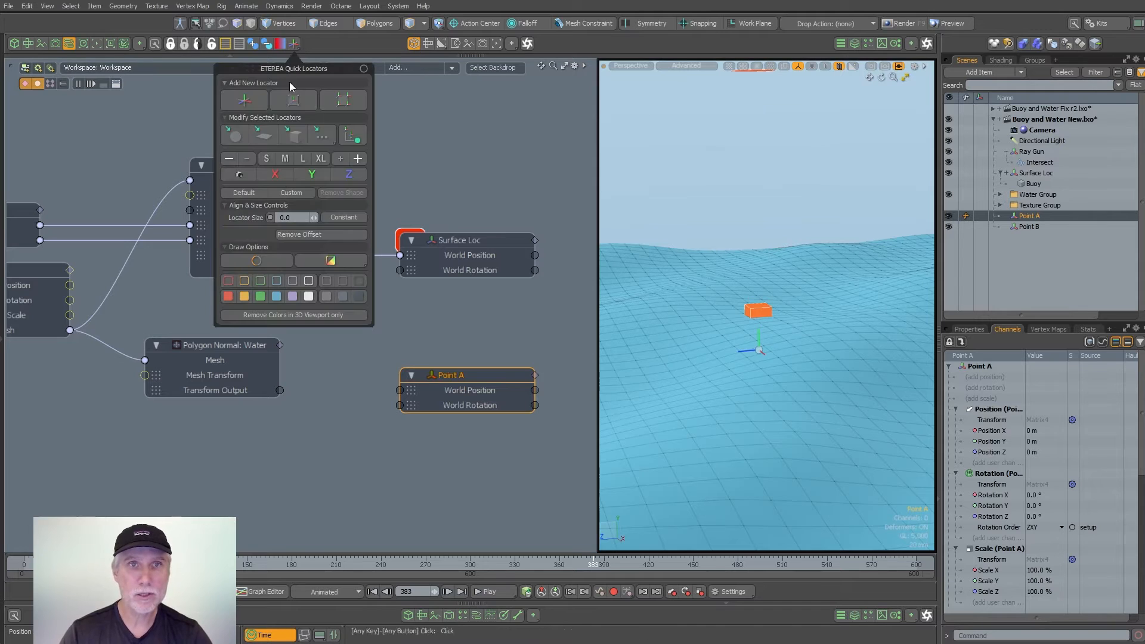
left_click(285, 158)
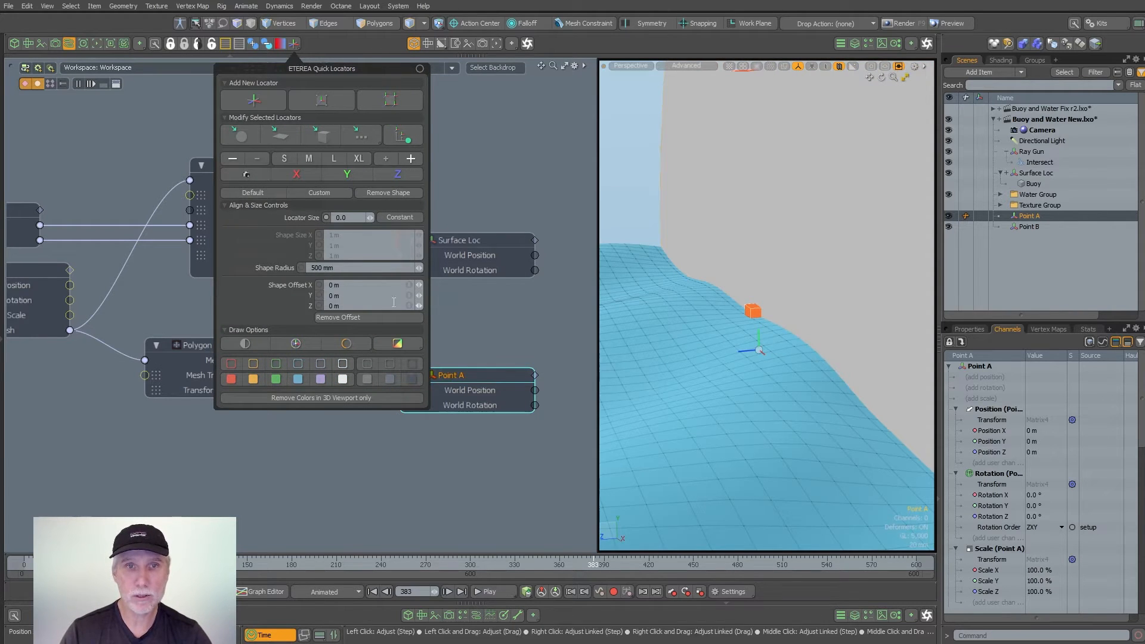
left_click(336, 196)
left_click(348, 178)
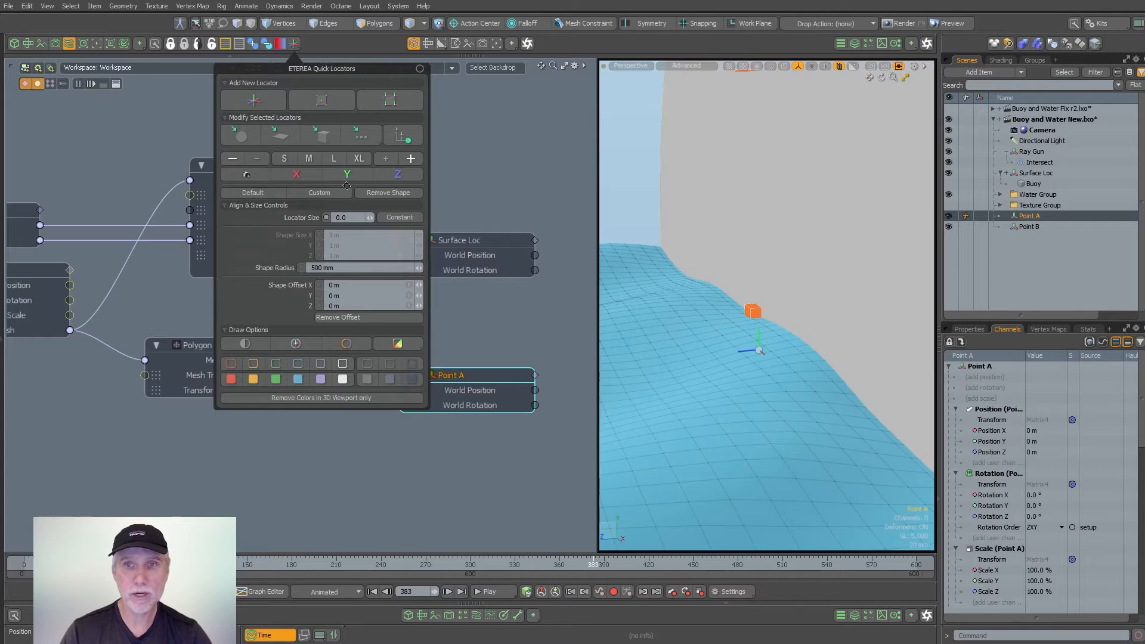
left_click(321, 139)
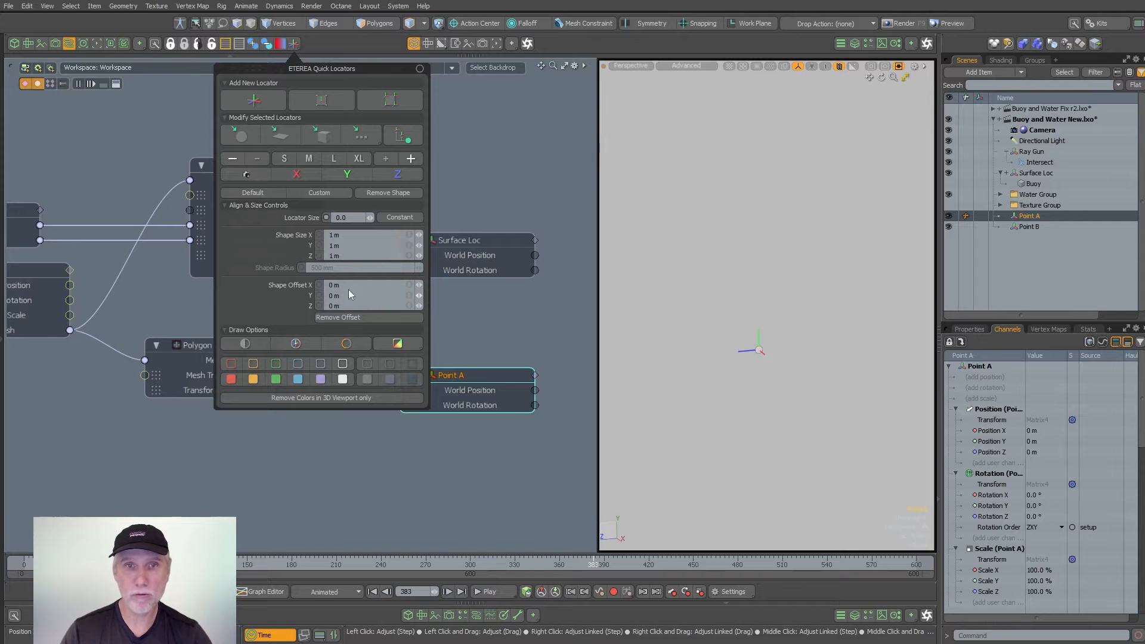
- Set Point A's box shape size to 100 mm in X, 50 mm in Y and 100 mm in Z
left_click(361, 235)
type(".1")
key("Tab")
type(".05")
key("Tab")
type(".1")
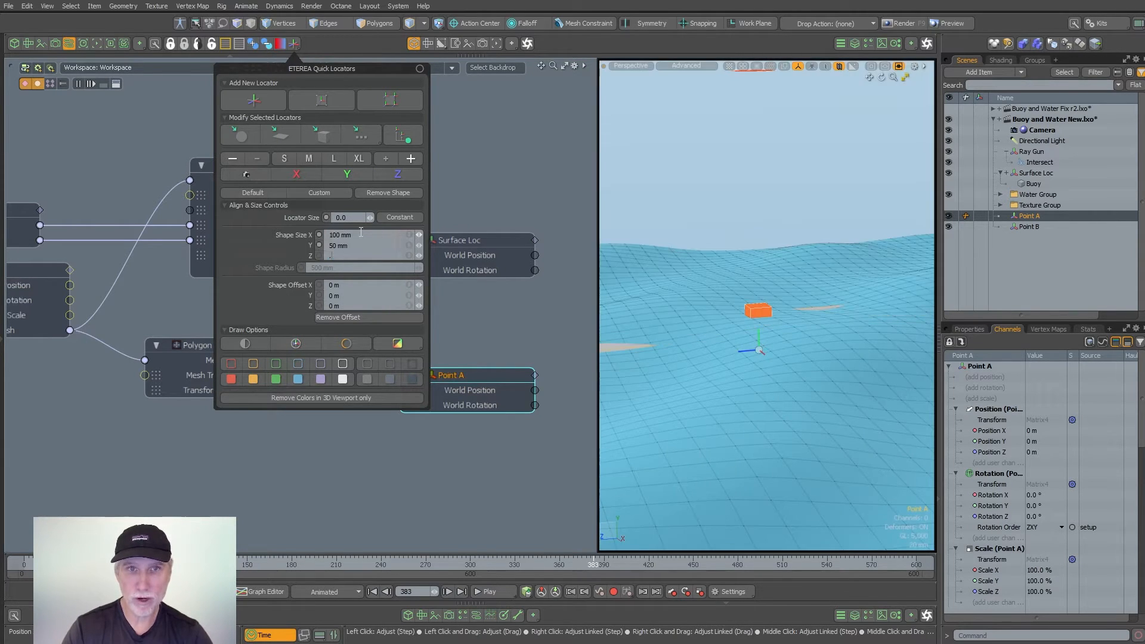
key("Return")
left_click_drag(771, 372, 765, 298, "alt")
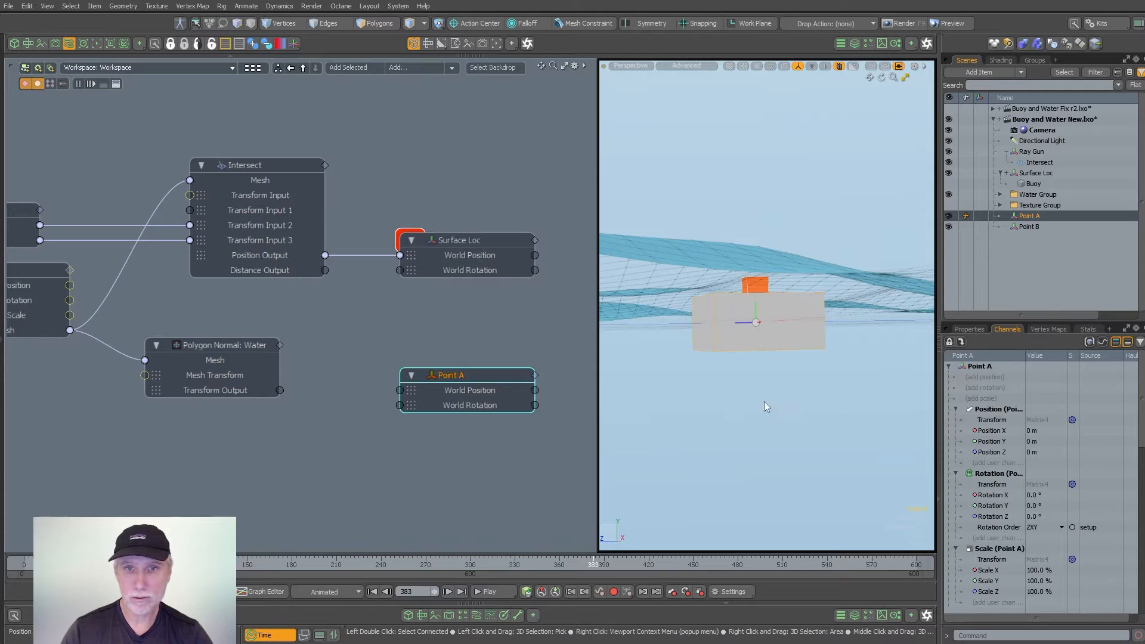
- Give the Point A locator a purple fill colour of 0.87, 0.32, 0.96 using ETEREA Quick Locators
left_click(294, 44)
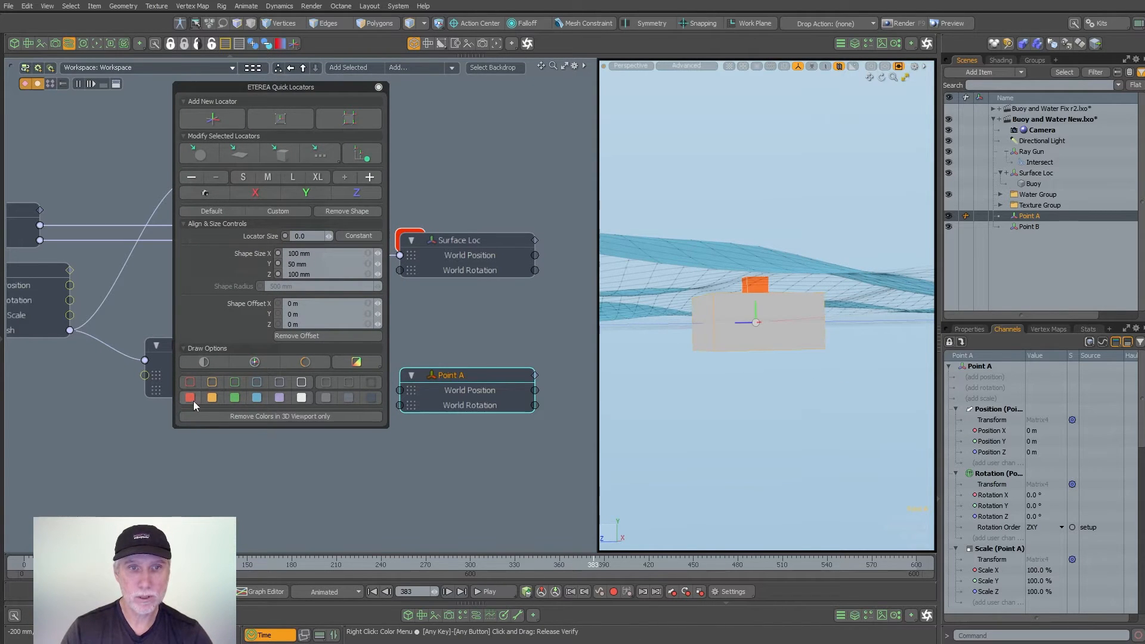
left_click(189, 398)
left_click(342, 426)
left_click(536, 393)
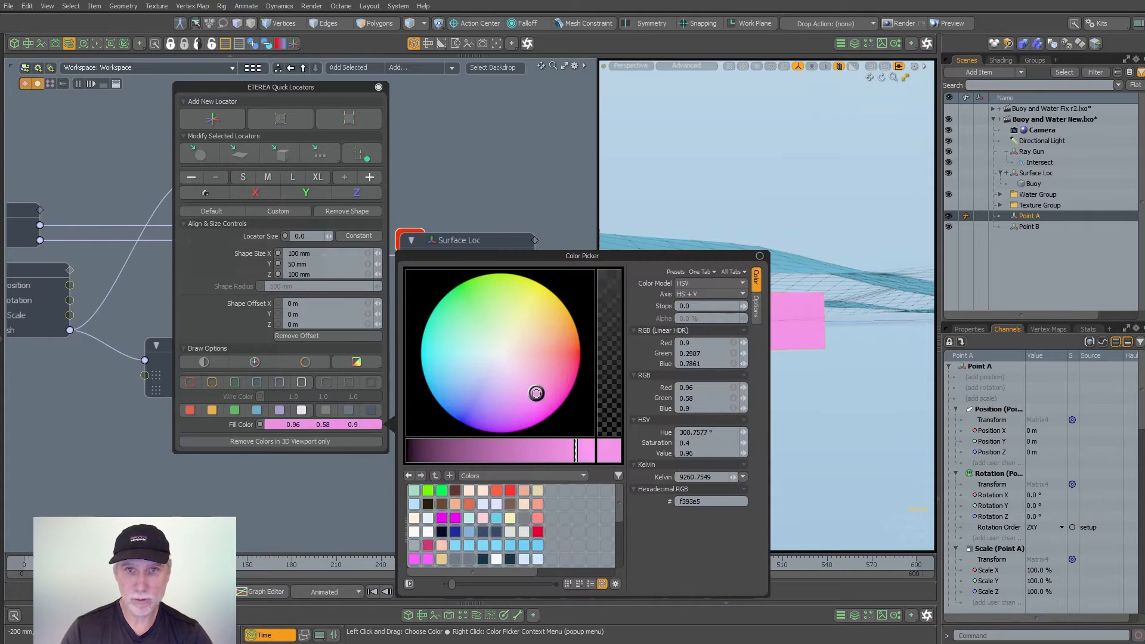
left_click_drag(536, 393, 520, 422)
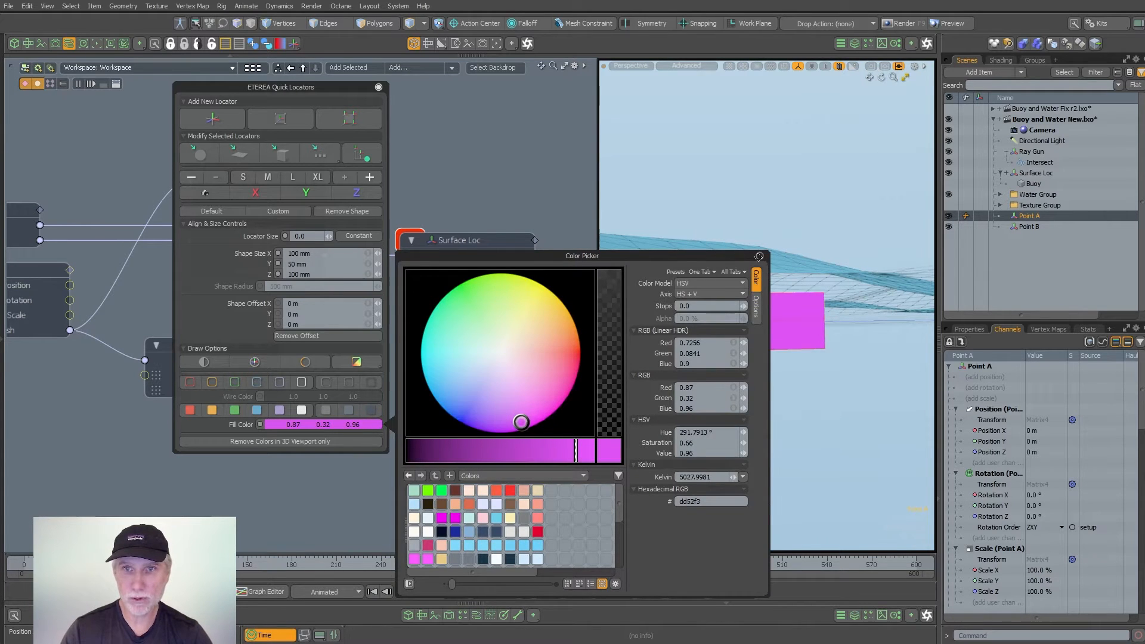
left_click(760, 256)
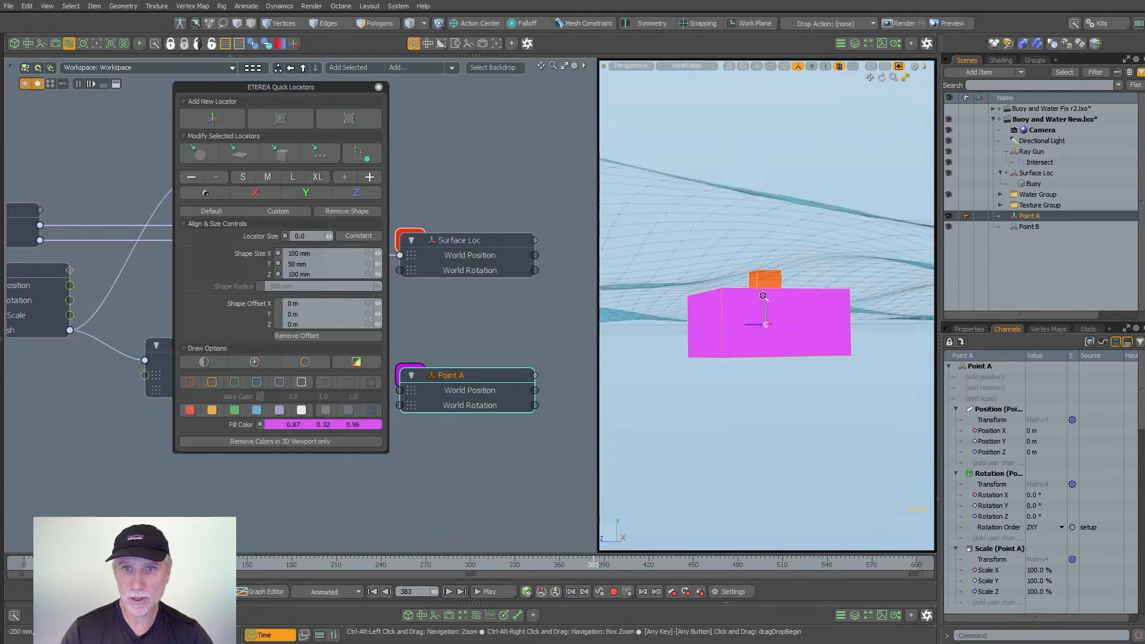
- Reduce Point A's box shape size to 50 mm in X, 30 mm in Y and 50 mm in Z
left_click(322, 252)
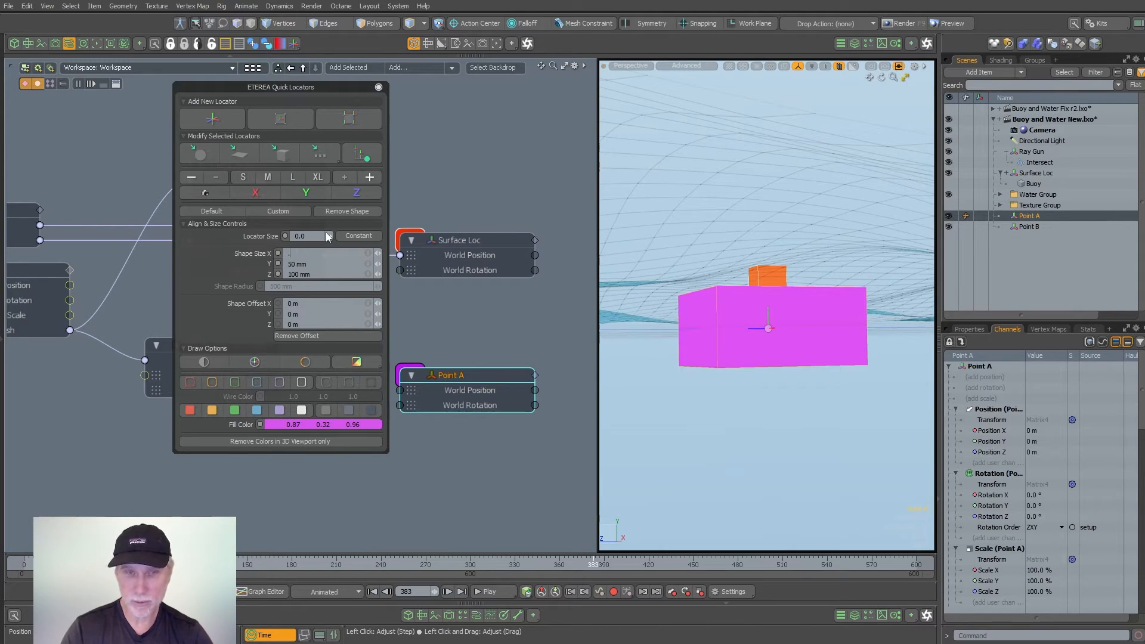
type("50")
key("Tab")
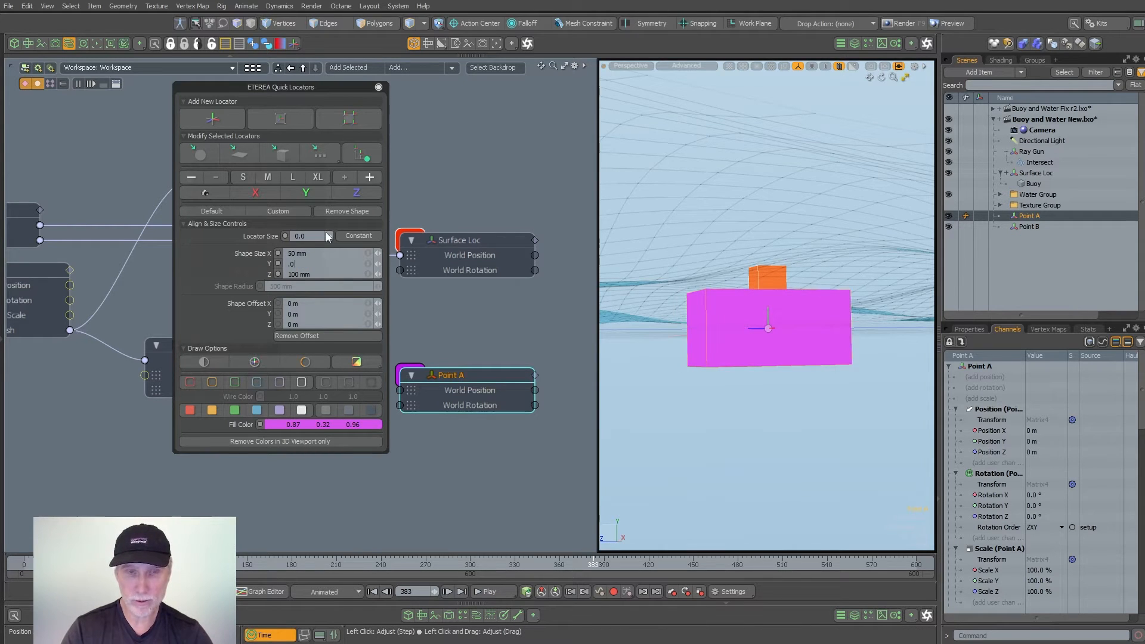
type("30")
key("Tab")
type(".05")
key("Return")
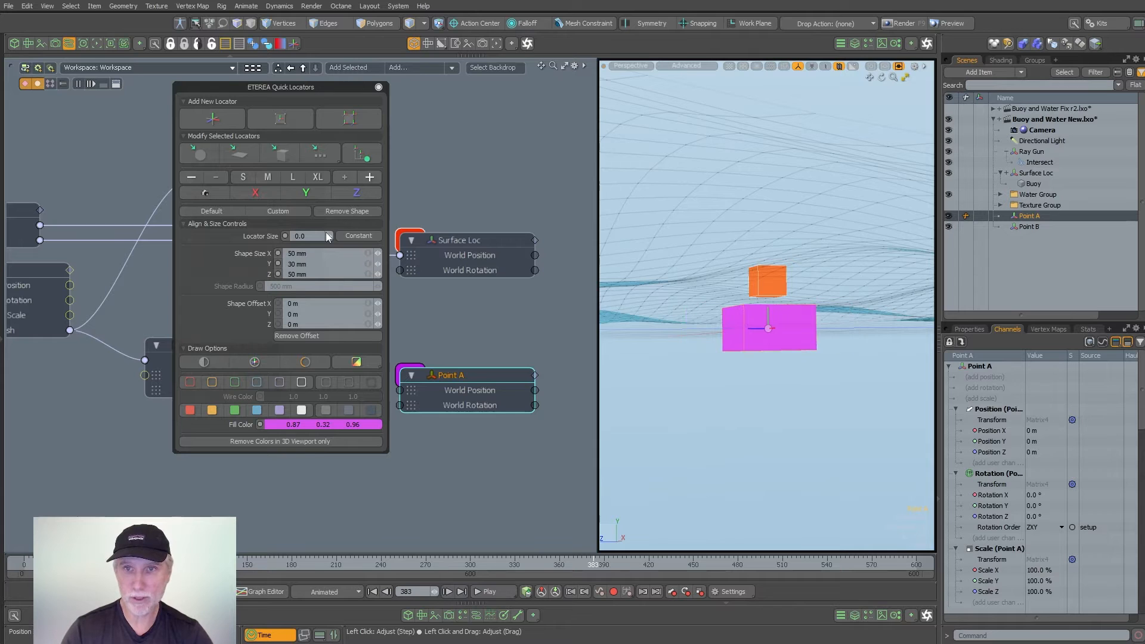
- Flatten Point A's box by setting its Y shape size to 10 mm, and close the Quick Locators window
left_click(317, 259)
type(".0")
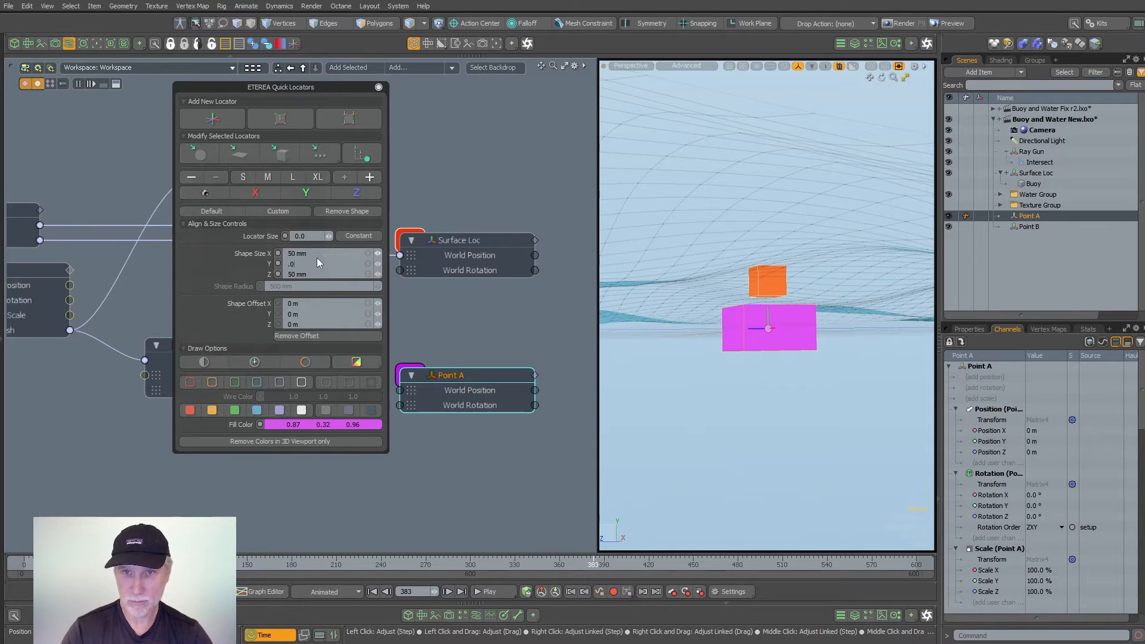
type("1")
key("Return")
left_click_drag(796, 352, 785, 382, "alt")
left_click(378, 87)
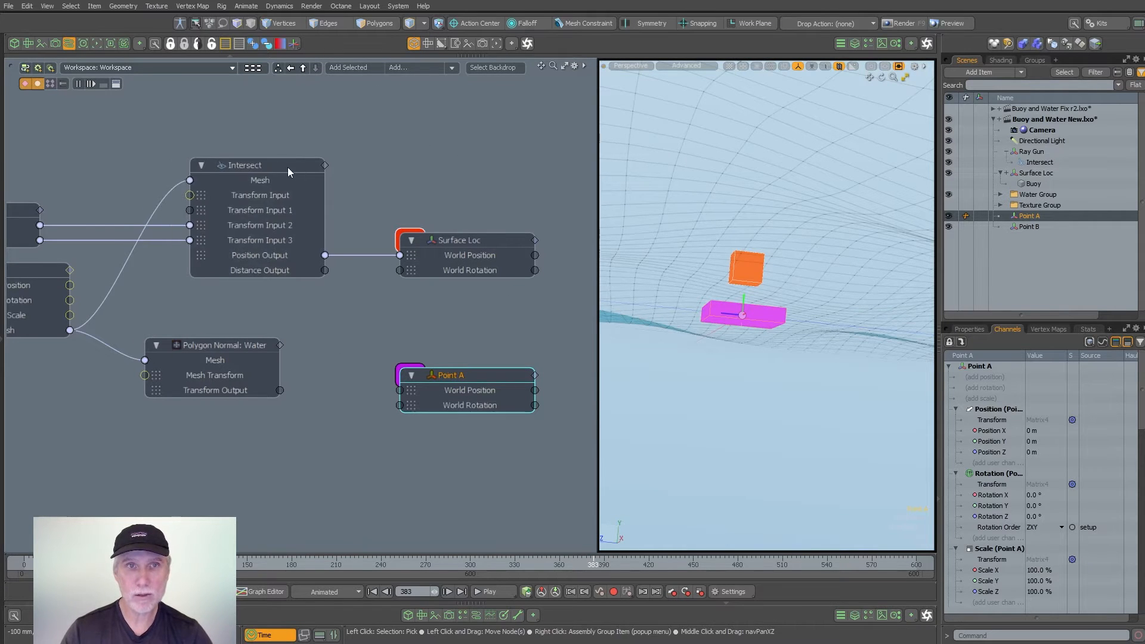
- Link the Intersect node's Position Output to Point A's World Position and scrub the timeline to frame 432
left_click_drag(324, 255, 406, 394)
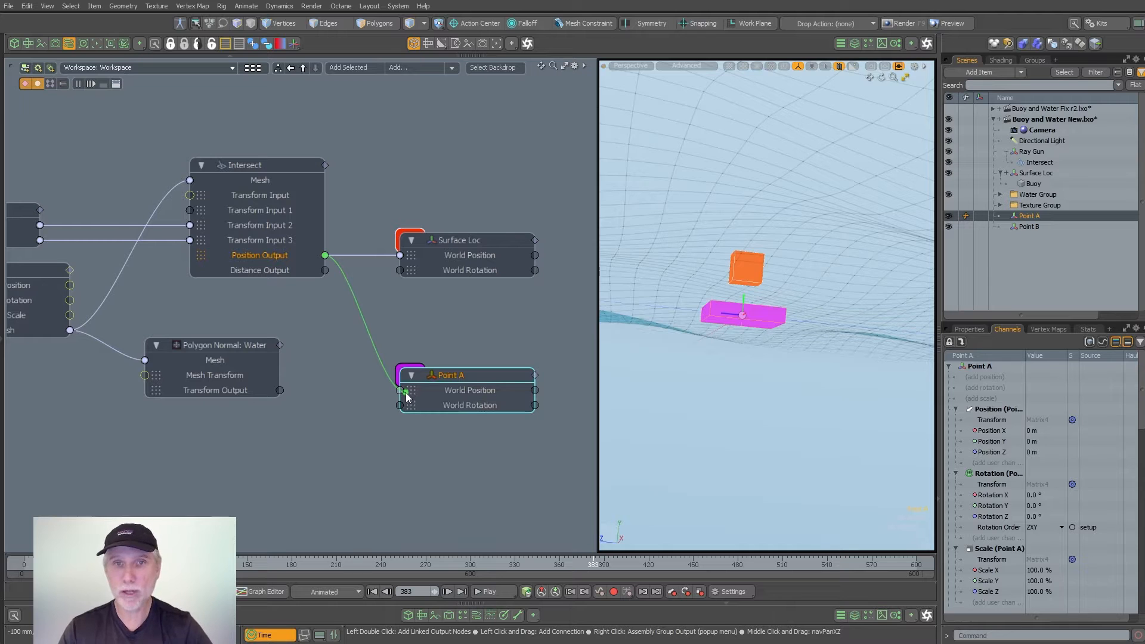
left_click_drag(405, 394, 403, 391)
left_click_drag(769, 233, 753, 348, "alt")
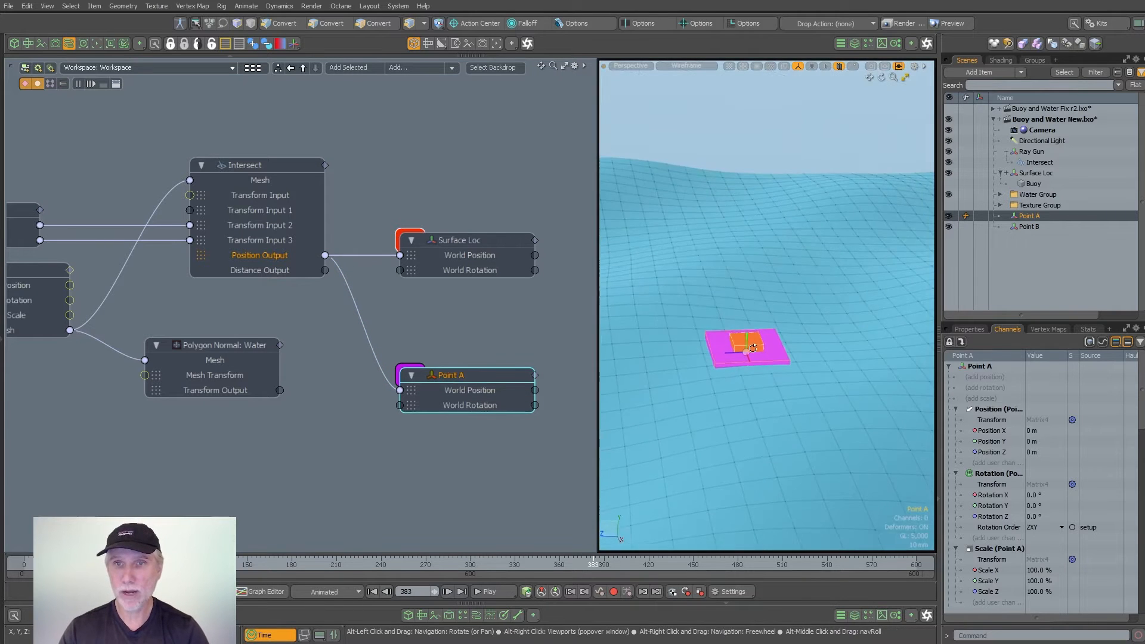
left_click_drag(524, 559, 666, 554)
- Drive Point A's World Rotation from the Transform Output of the Polygon Normal: Water node
left_click_drag(402, 347, 376, 287, "alt")
scroll(376, 287, "up", 1)
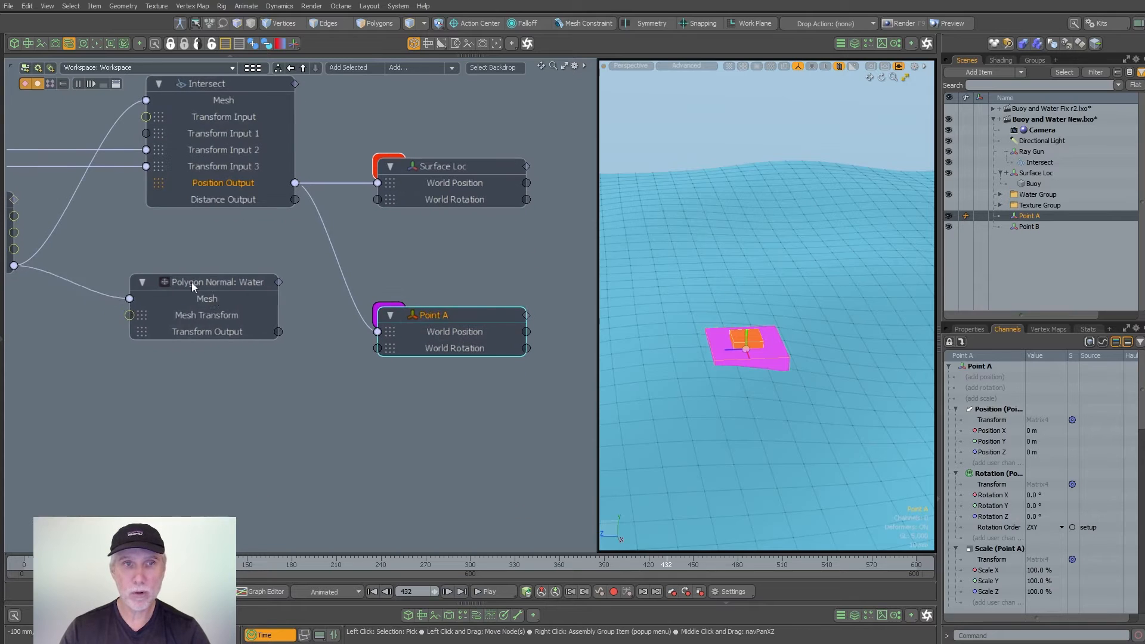
left_click_drag(192, 286, 175, 286)
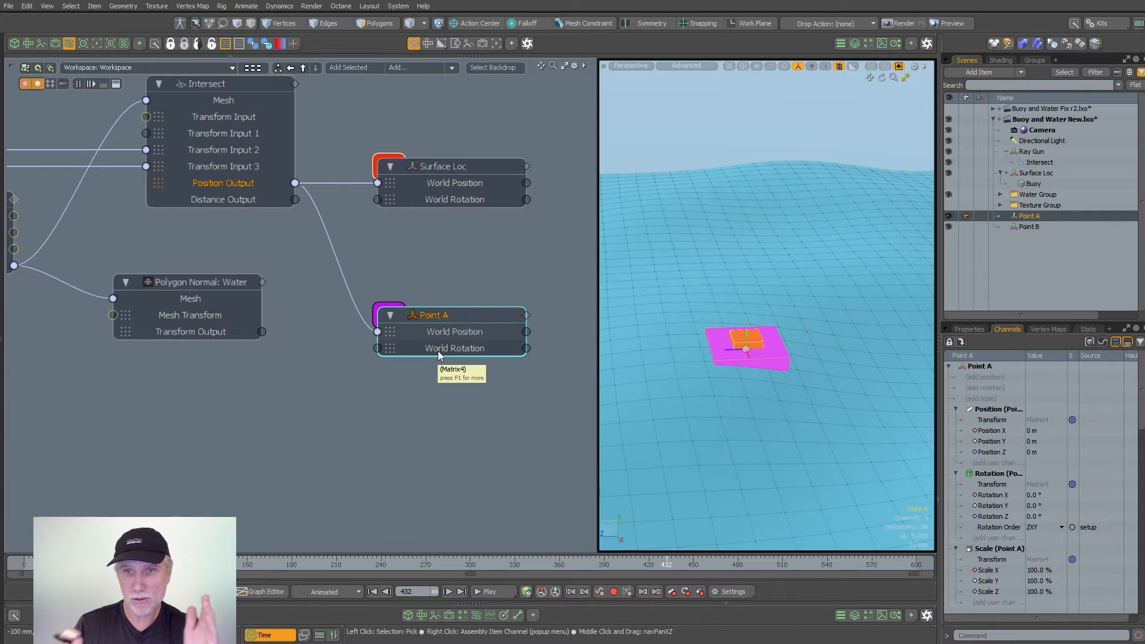
left_click_drag(260, 331, 388, 353)
mouse_move(761, 357)
left_mouse_down("alt")
mouse_move(708, 320)
mouse_move(854, 296)
mouse_move(752, 352)
left_mouse_up("alt")
left_click(754, 349)
key("3")
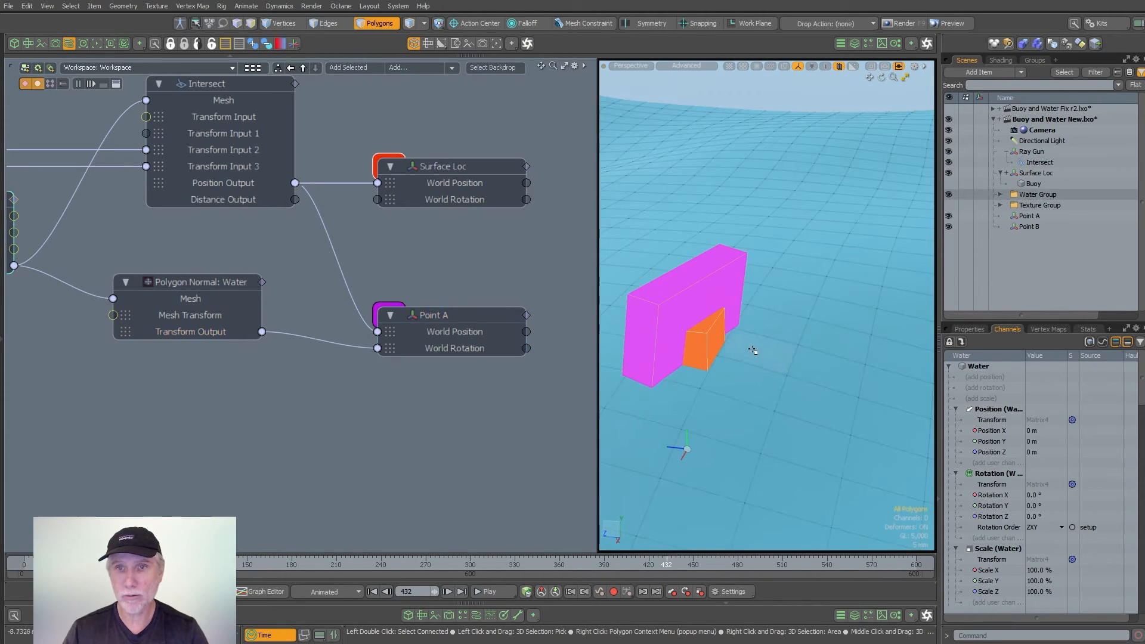
mouse_move(757, 348)
left_mouse_down("ctrl+alt")
mouse_move(830, 305)
mouse_move(762, 346)
left_mouse_up("ctrl+alt")
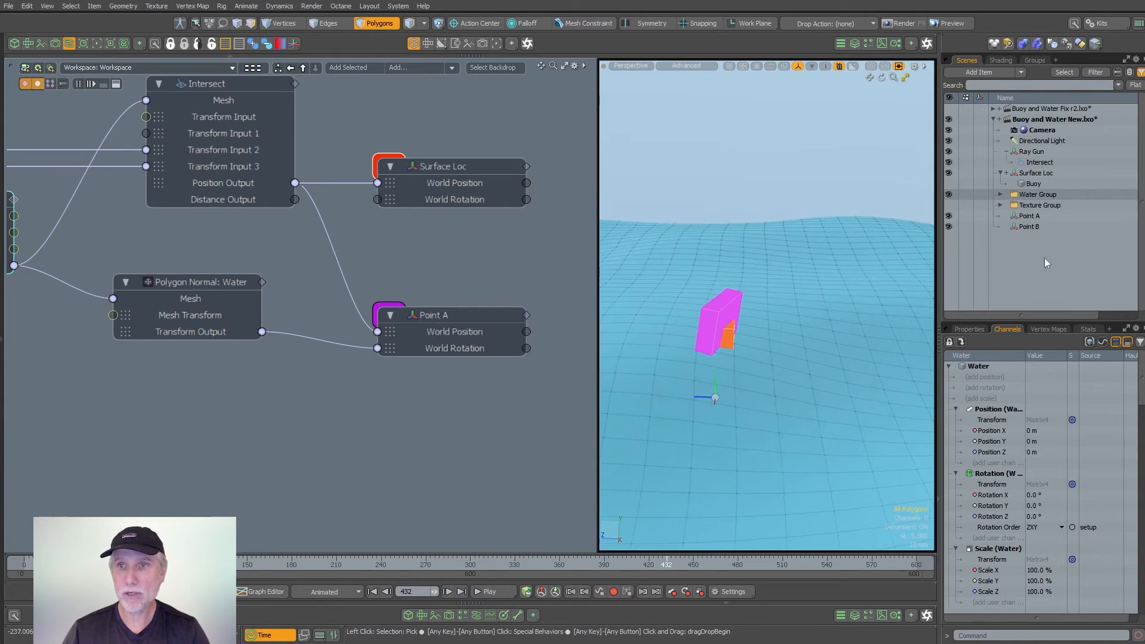
- Parent the Point B locator under Point A in the item list
left_click(1027, 229)
left_click_drag(1011, 230, 1040, 217)
left_click(1000, 215)
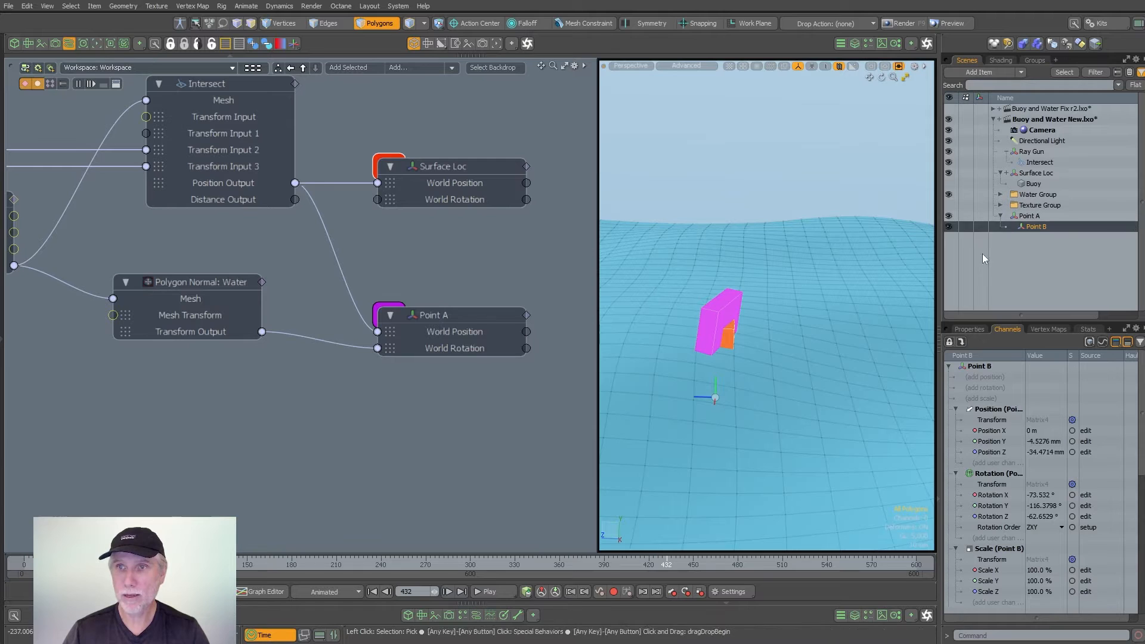
- Move Point B away from Point A along its local Z axis to about 125.5 mm
key("w")
key("Return")
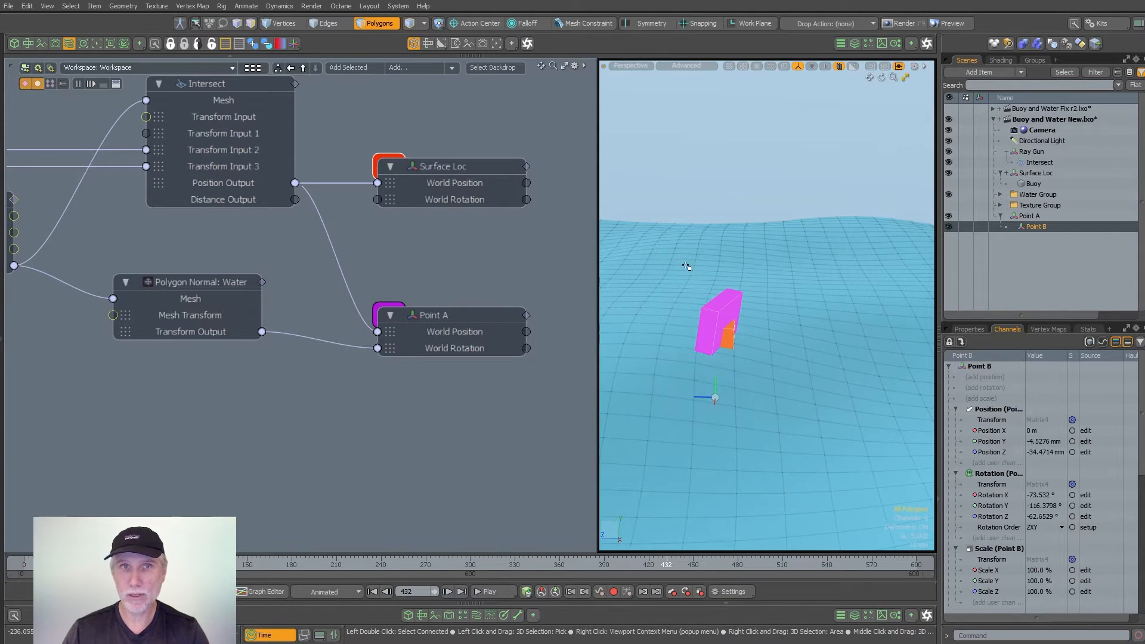
key("5")
key("w")
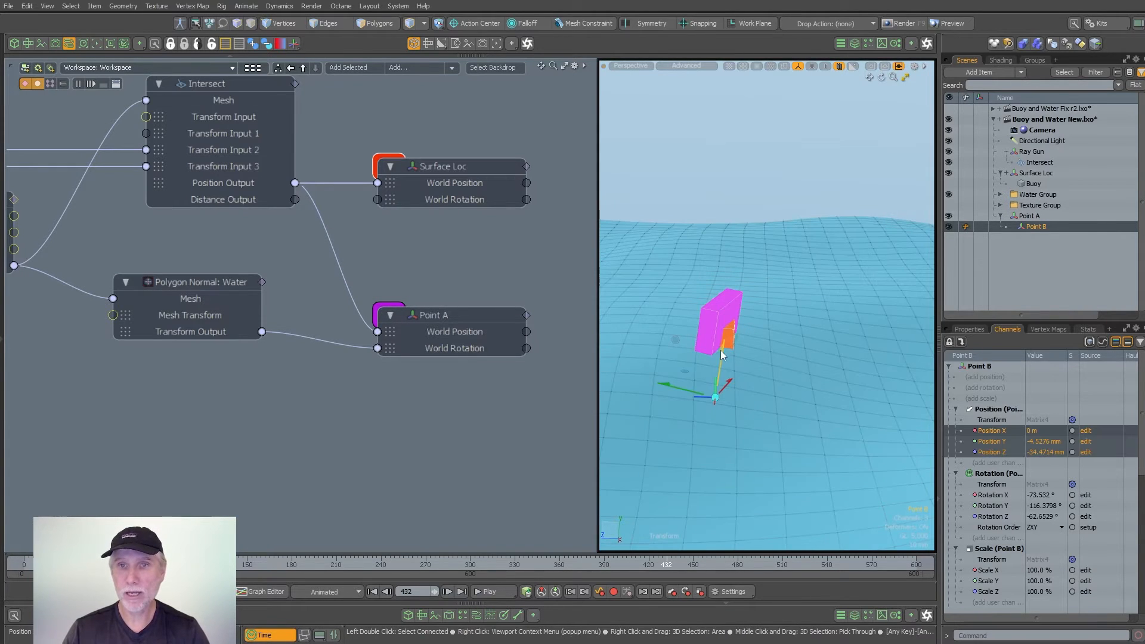
left_click_drag(721, 352, 760, 75)
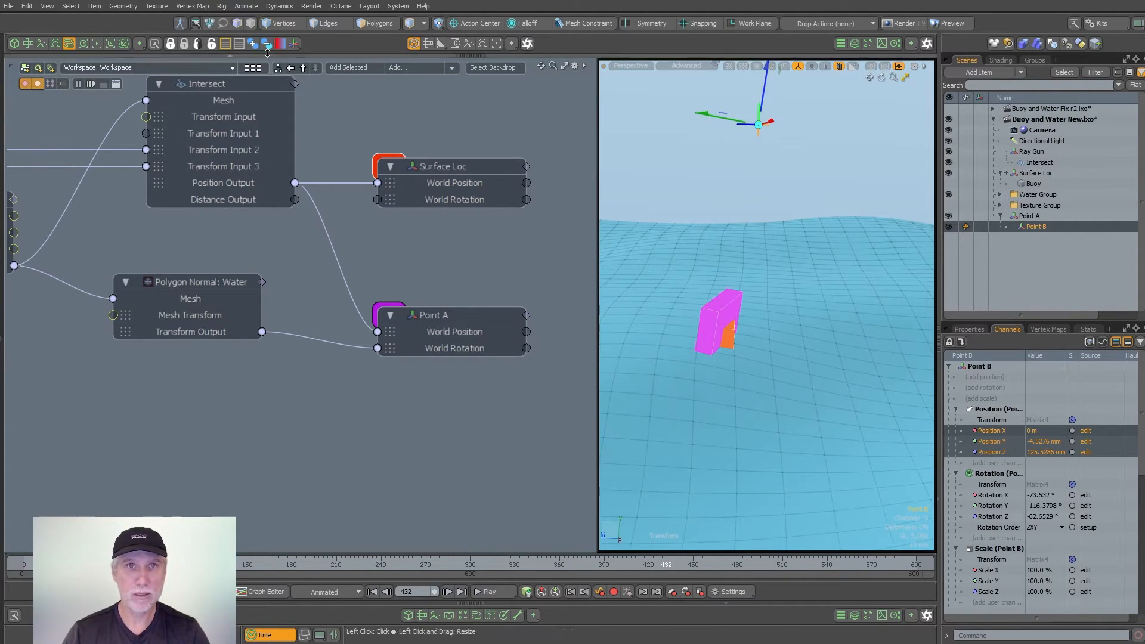
- Give the Point B locator a custom box shape sized 50 mm in X, Y and Z using ETEREA Quick Locators
left_click(293, 43)
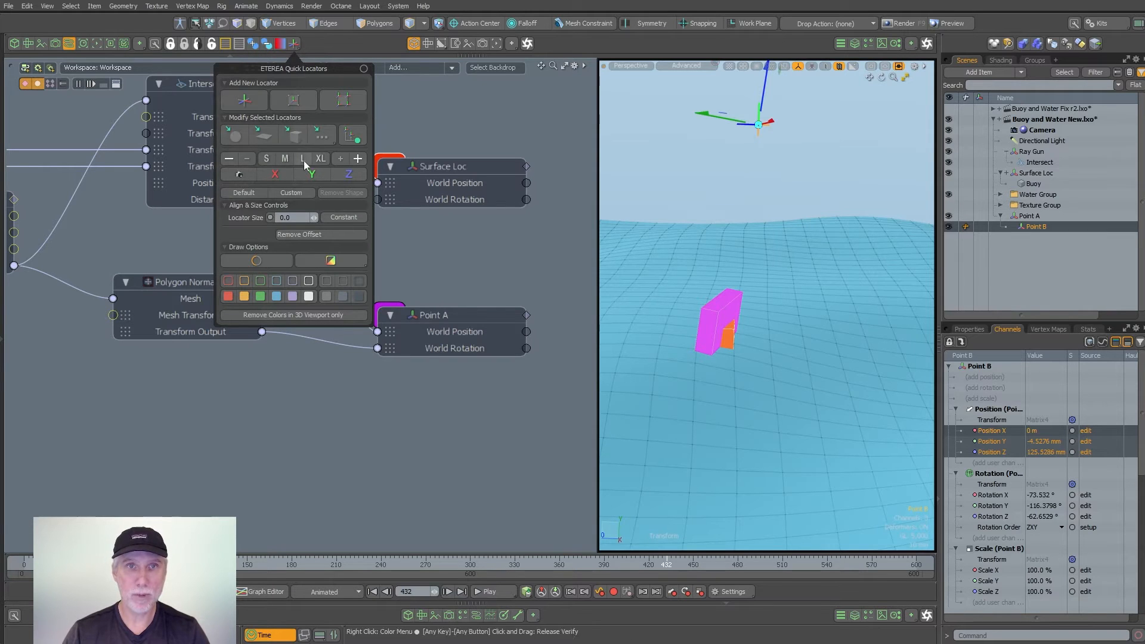
left_click(297, 137)
left_click(362, 235)
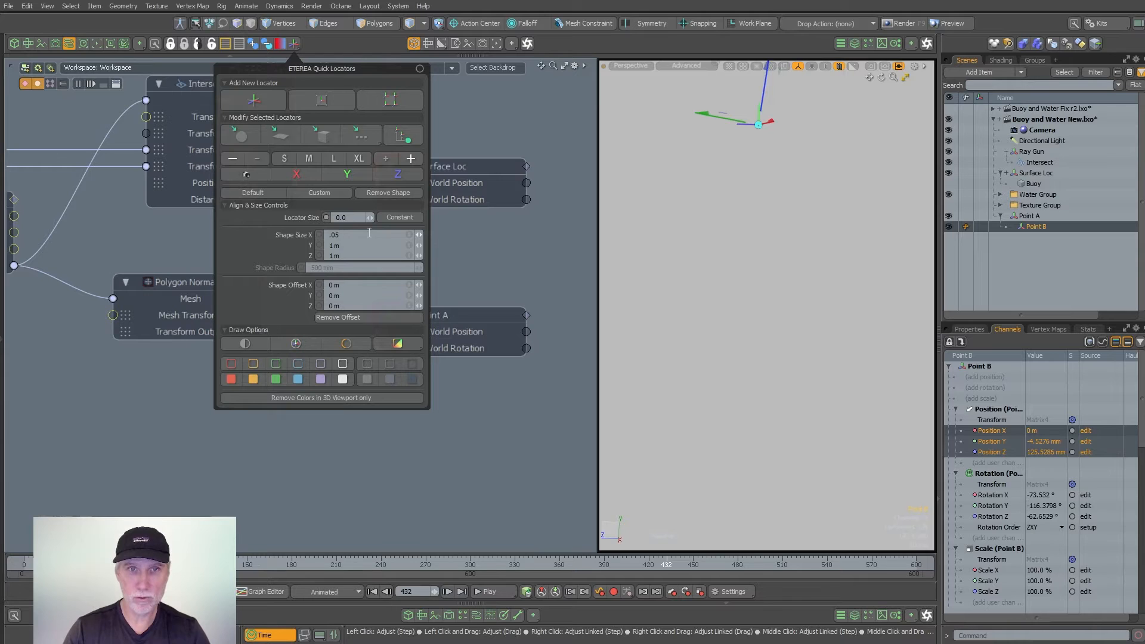
key("Tab")
type(".05")
key("Tab")
type(".05")
key("Return")
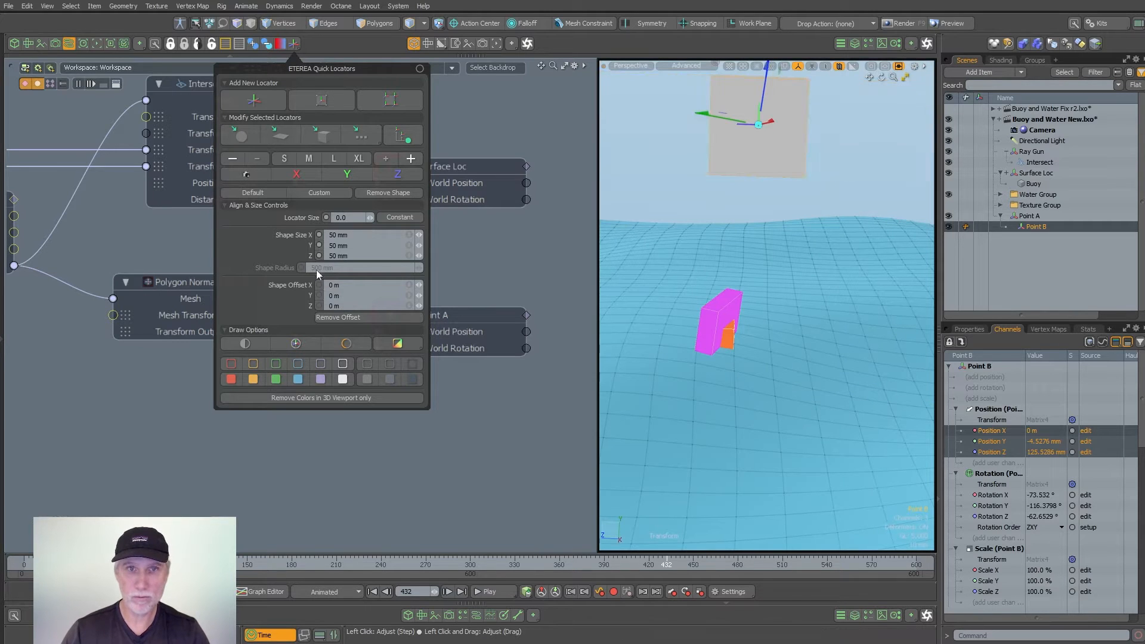
- Shrink Point B's box shape to 10 mm in X, Y and Z
left_click(362, 236)
key("Tab")
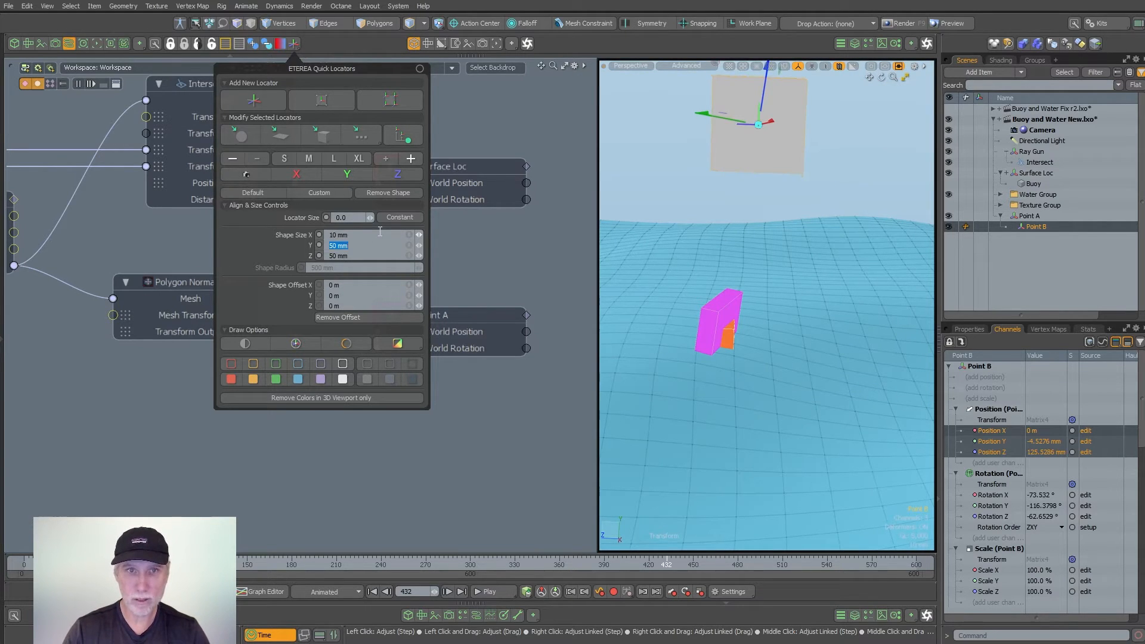
type(".01")
key("Tab")
type(".01")
key("Return")
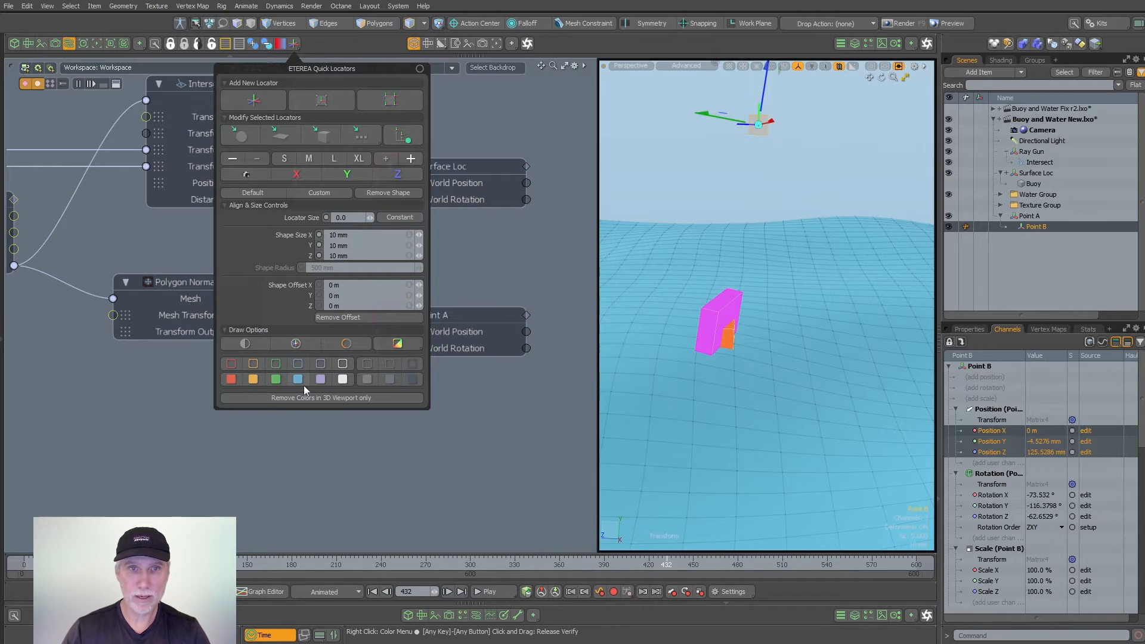
- Give the Point B box a magenta-pink fill colour and close the Quick Locators window
left_click(341, 379)
left_click(365, 406)
left_click(605, 365)
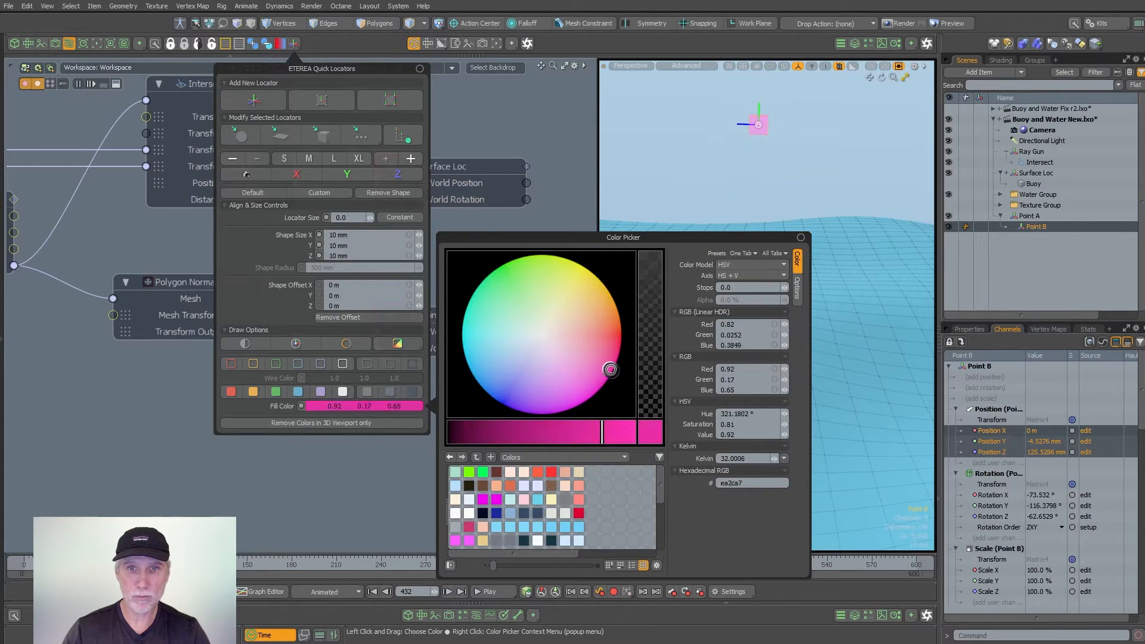
left_click(344, 496)
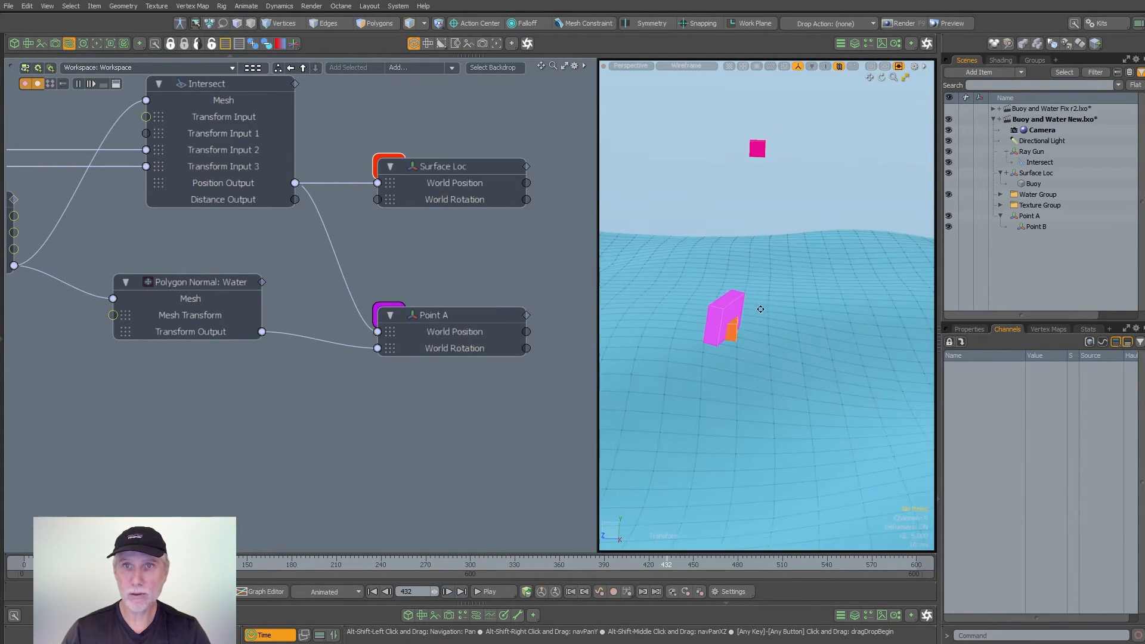
- Pick out Point B and Point A on the water and scrub the timeline to frame 496 to examine their motion
left_click(758, 151)
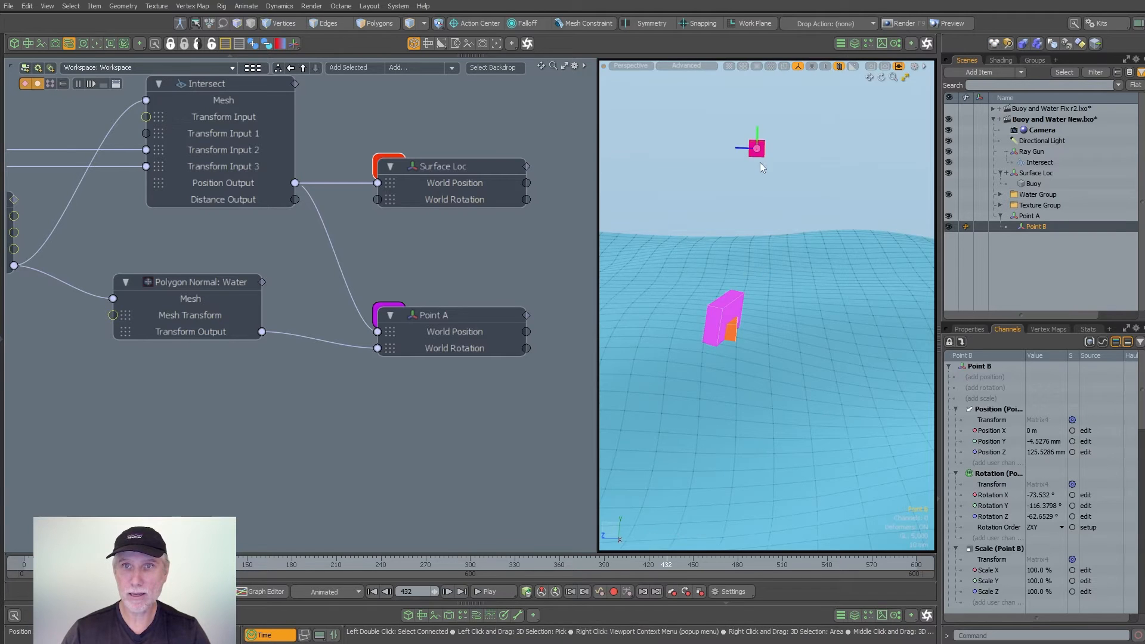
left_click(731, 303, "shift")
left_click(782, 196)
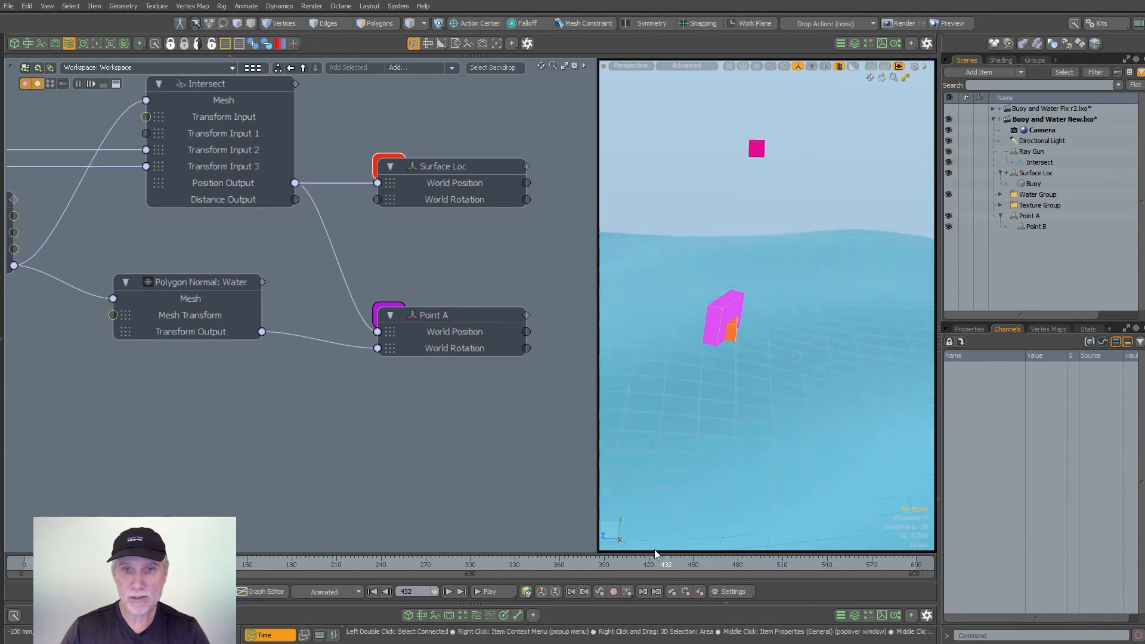
mouse_move(671, 567)
left_mouse_down()
mouse_move(779, 566)
mouse_move(741, 566)
mouse_move(761, 566)
left_mouse_up()
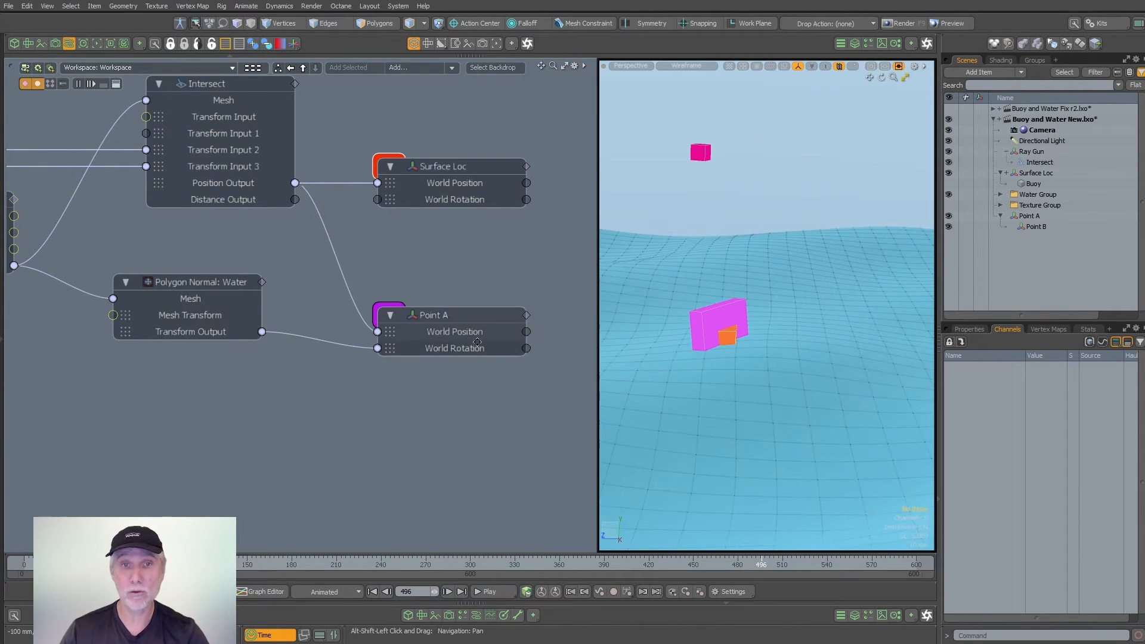
- Add the Point B locator to the schematic below Point A and expose its World Position channel on the node
left_click_drag(477, 341, 404, 320, "alt+shift")
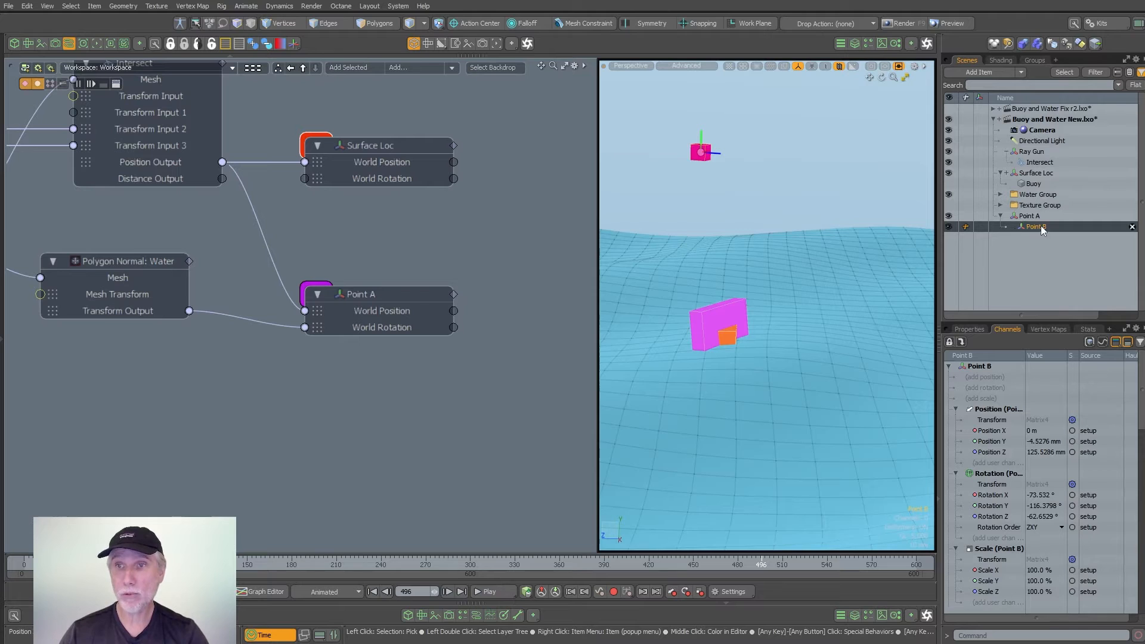
left_click_drag(347, 385, 350, 398)
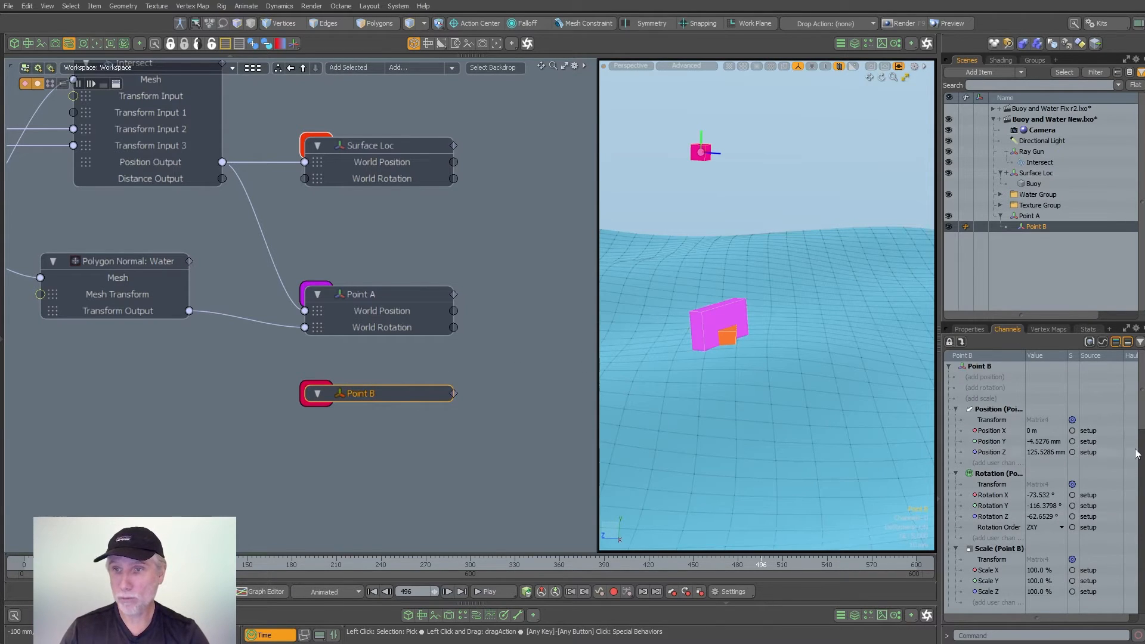
left_click_drag(1142, 426, 1082, 482)
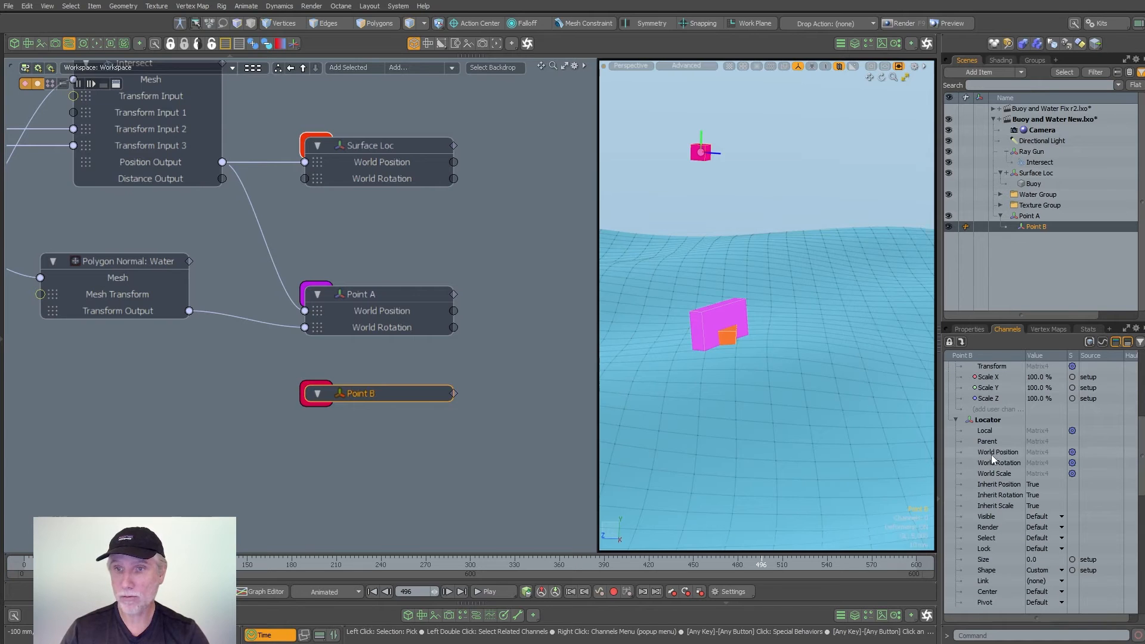
right_click(400, 395)
mouse_move(449, 534)
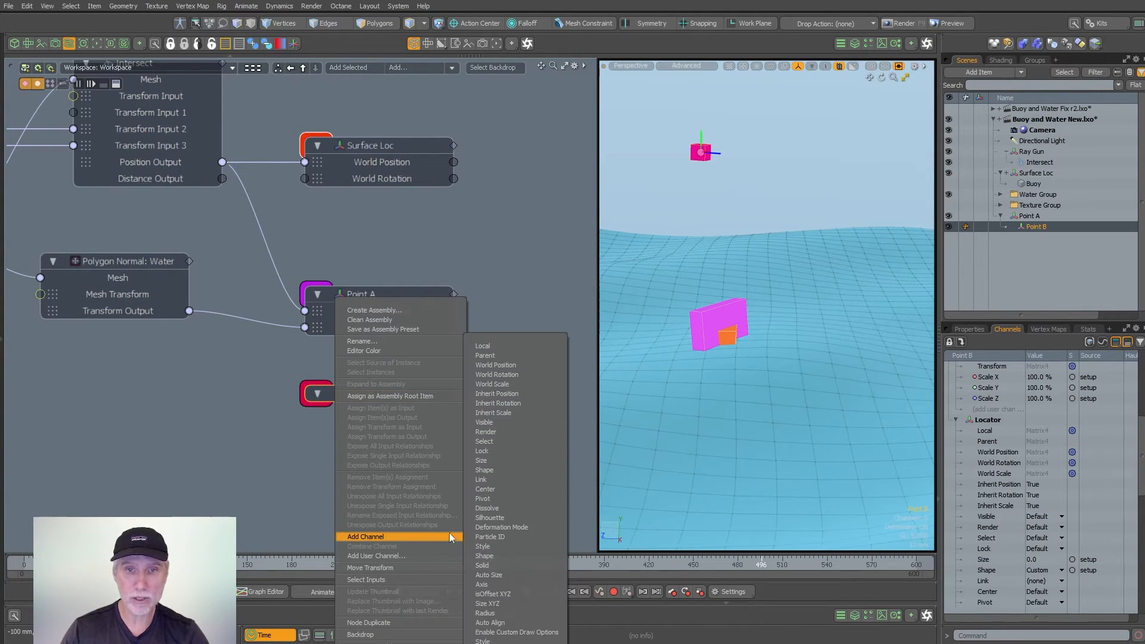
left_click(525, 365)
left_click(470, 454)
left_click_drag(491, 387, 408, 385, "alt+shift")
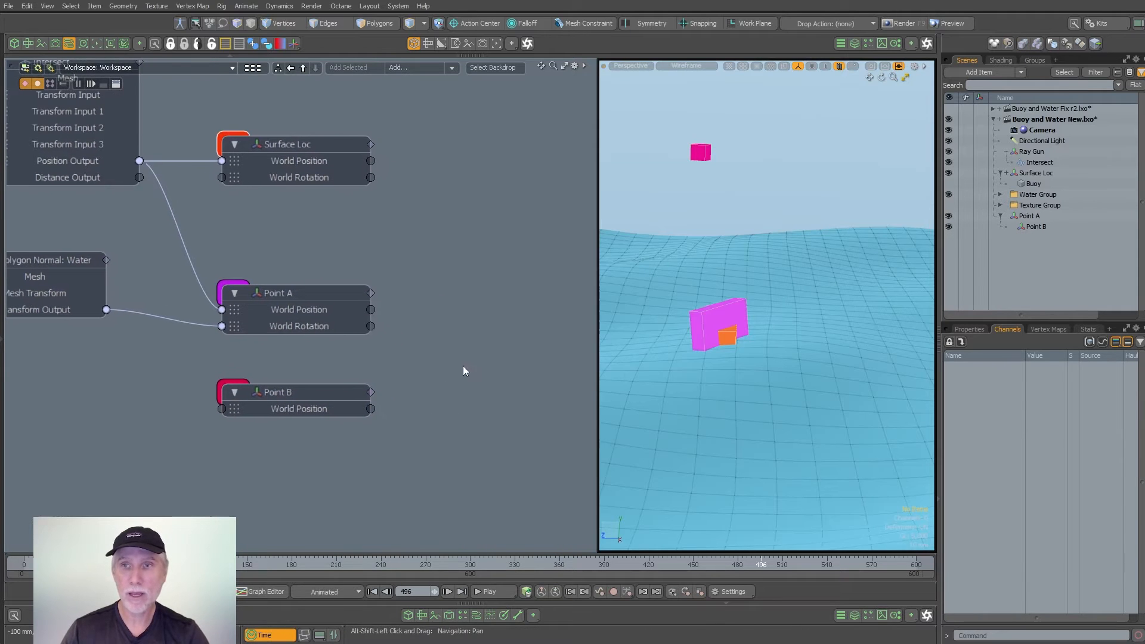
- Create a new locator and name it Up Vector
key("l")
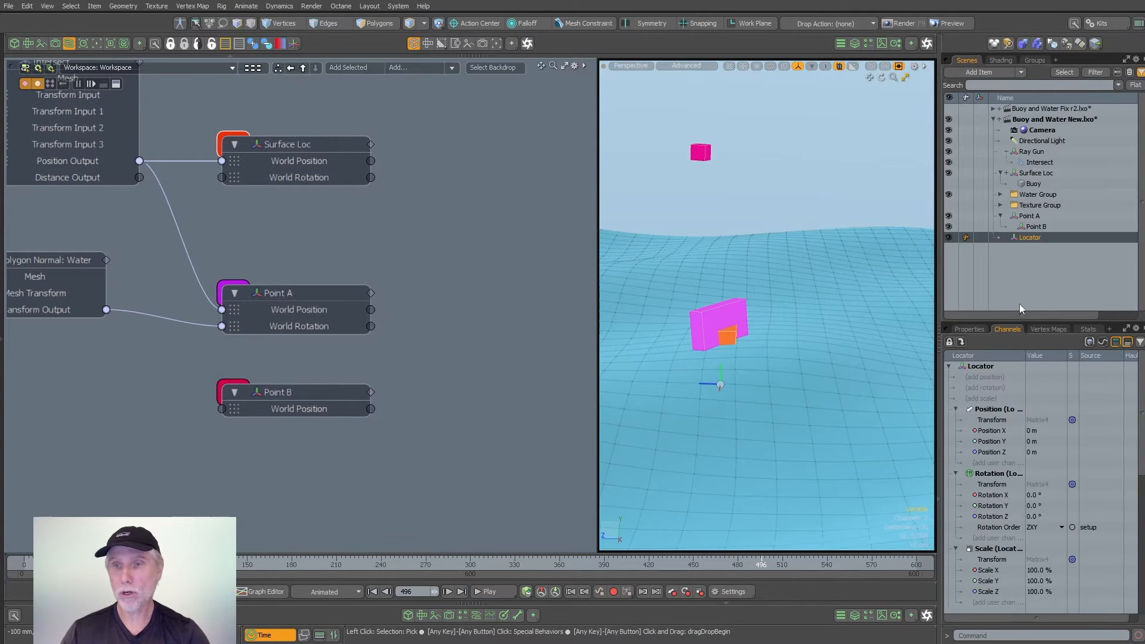
double_click(1039, 242)
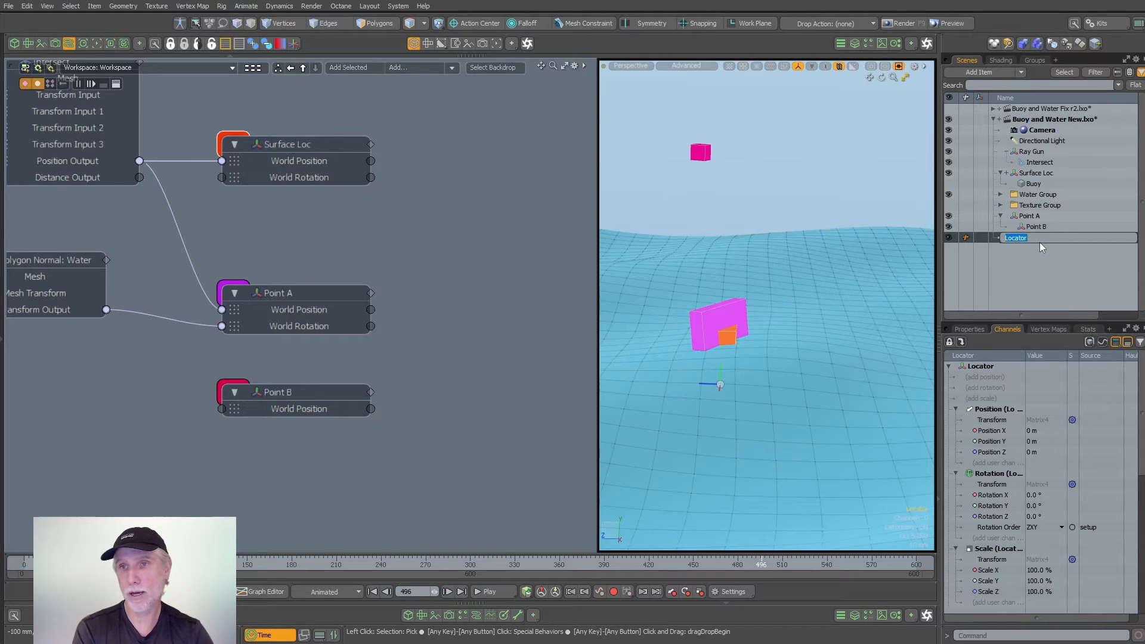
type("Up Vector")
key("Return")
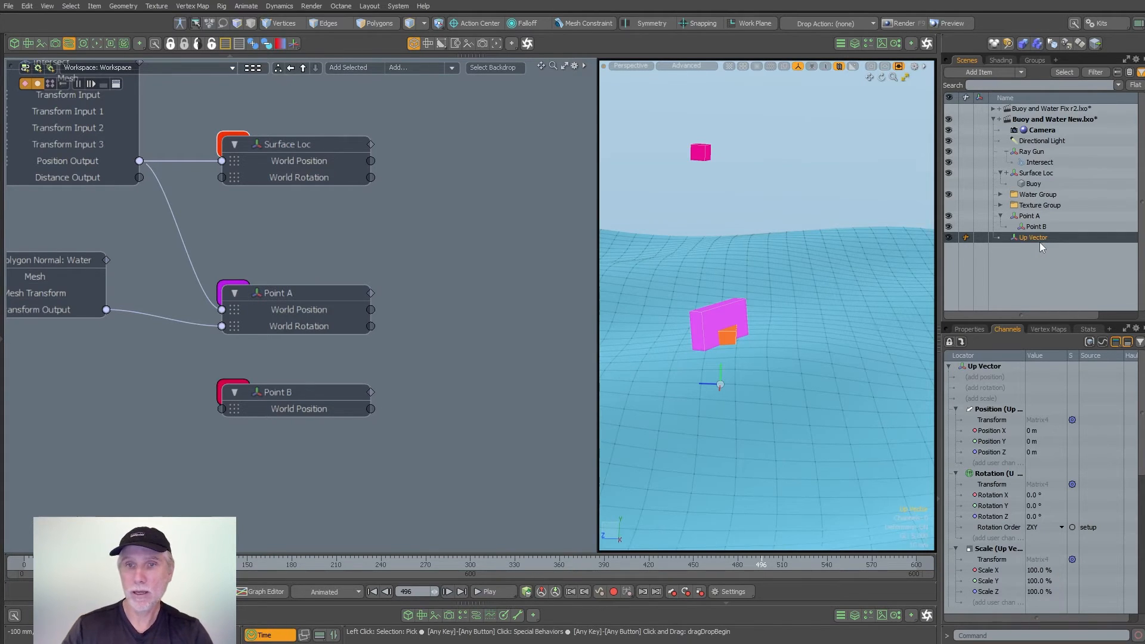
- Move the Up Vector locator away from the buoy points along Z, setting its Z position to -200 mm
scroll(799, 348, "down", 5)
key("w")
left_click_drag(737, 358, 814, 360)
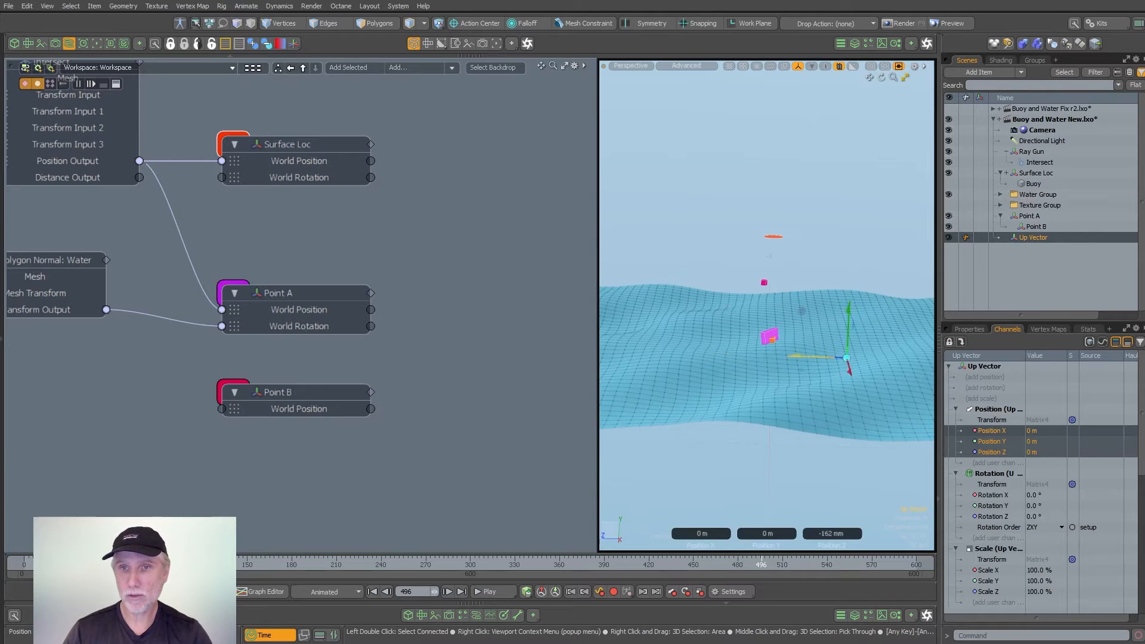
left_click(969, 329)
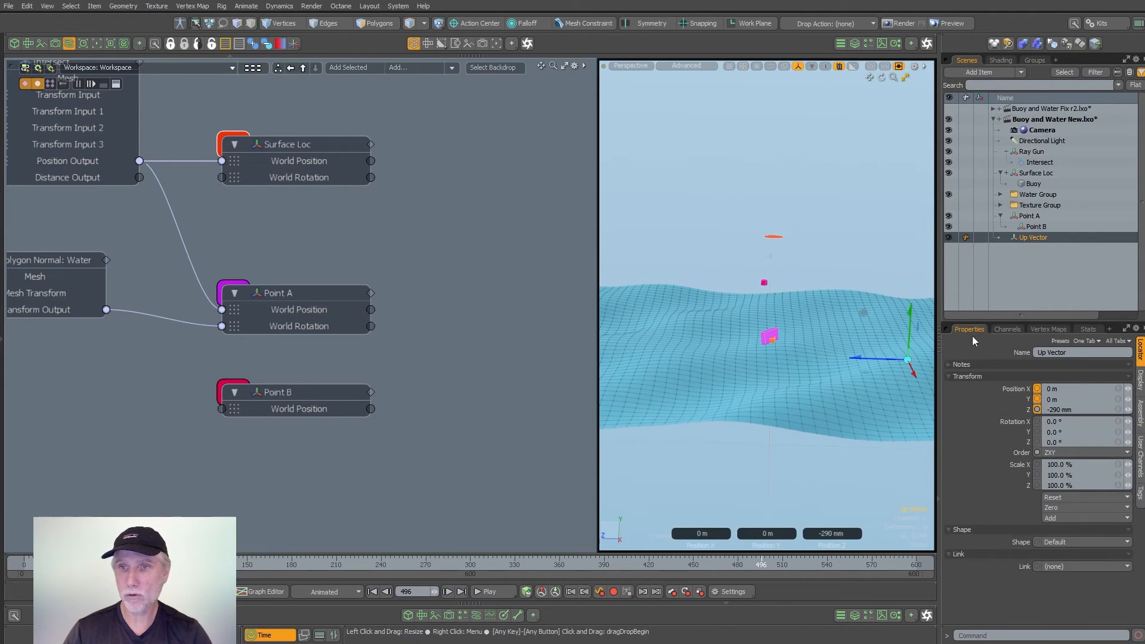
left_click(1096, 409)
type("-.")
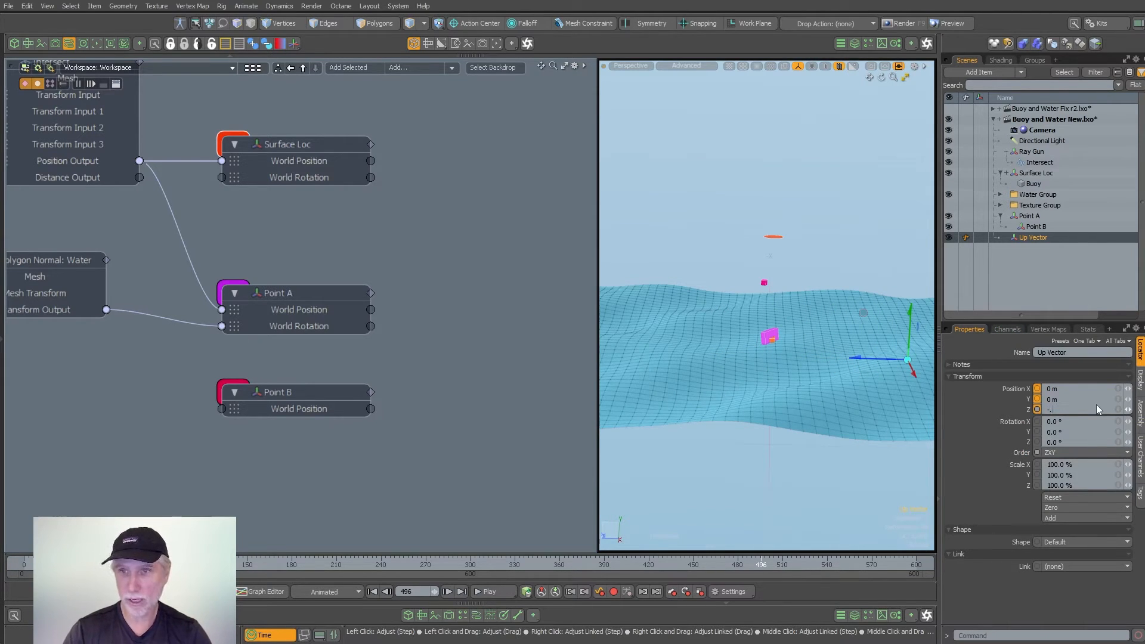
type("5")
key("Return")
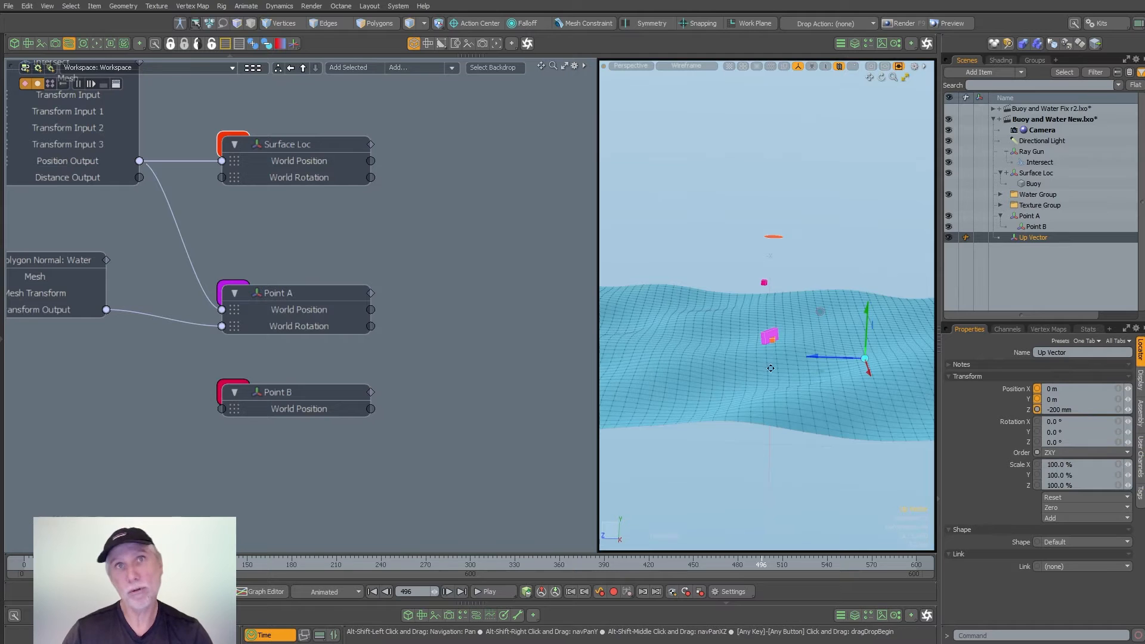
left_click_drag(832, 358, 766, 350, "alt+shift")
mouse_move(766, 349)
left_mouse_down("alt")
mouse_move(760, 313)
mouse_move(752, 349)
left_mouse_up("alt")
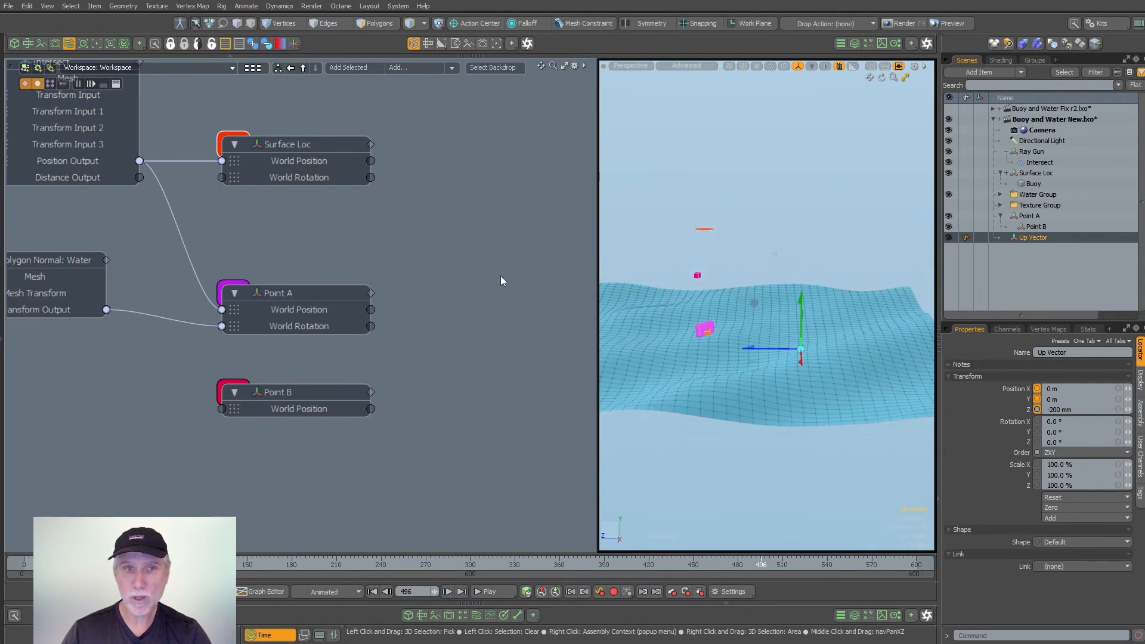
- Give the Up Vector locator a custom box shape sized 10 mm in X, Y and Z using ETEREA Quick Locators
left_click(294, 43)
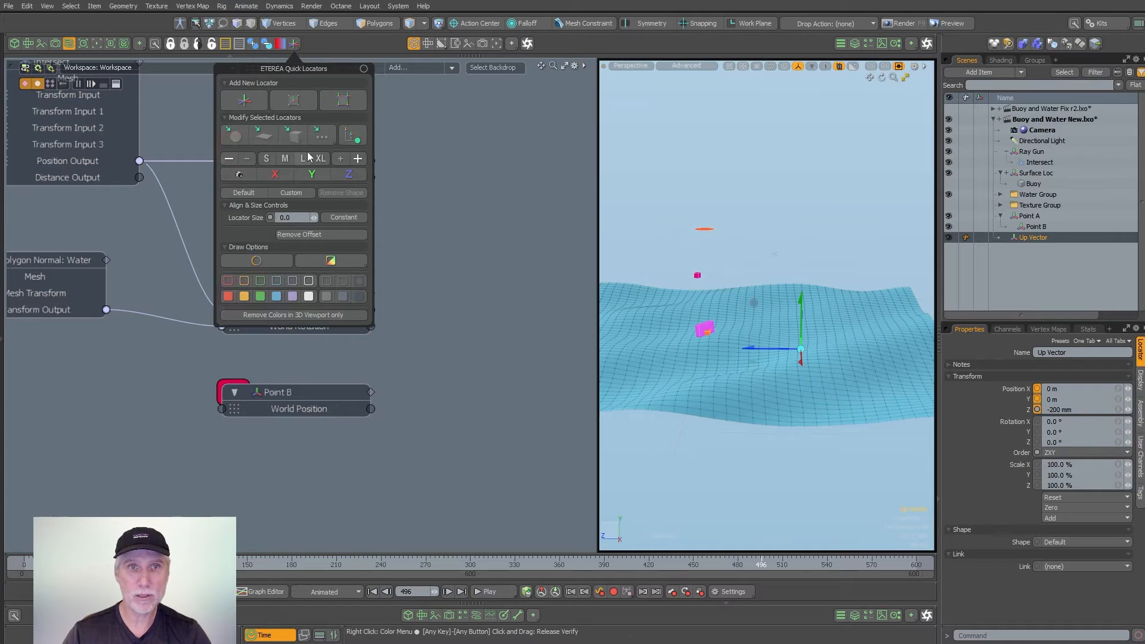
left_click(322, 137)
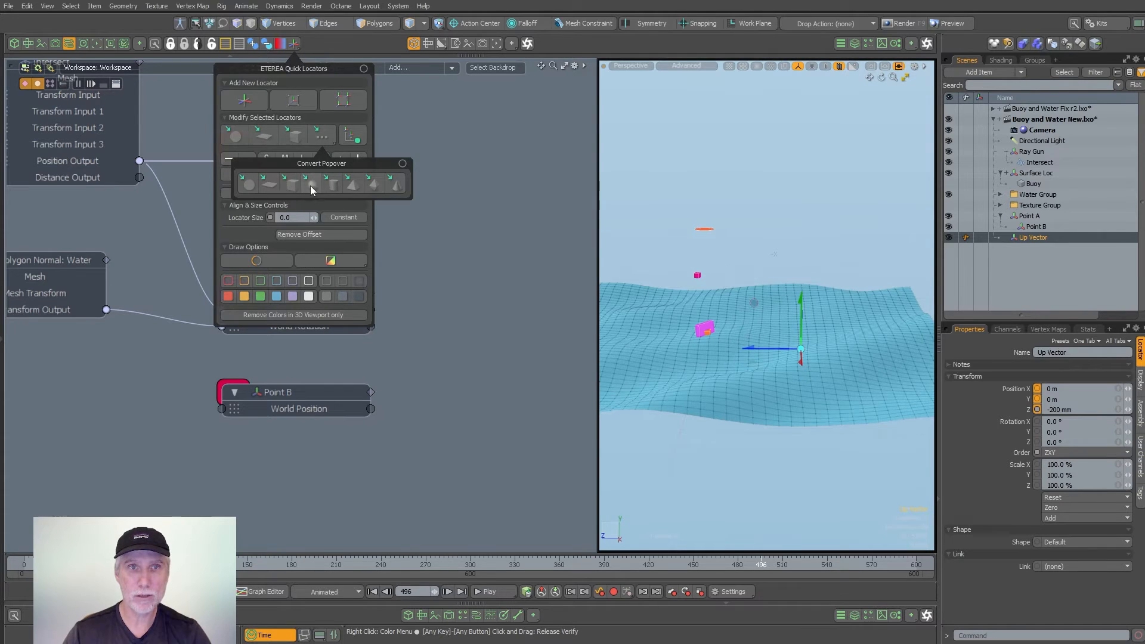
left_click(291, 187)
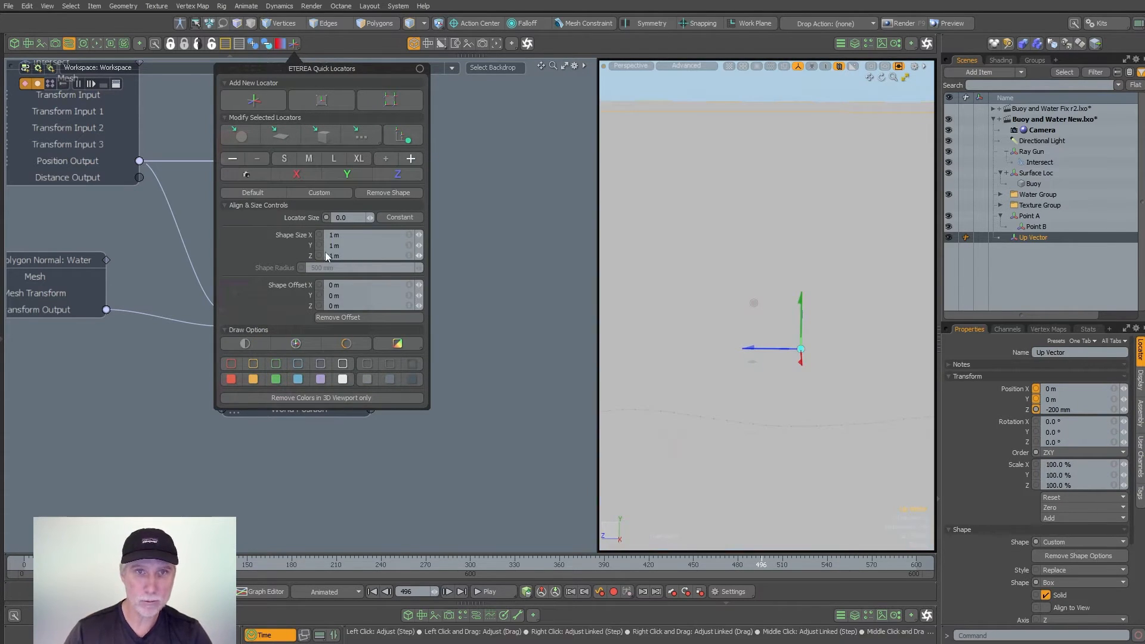
type("10mm")
key("Return")
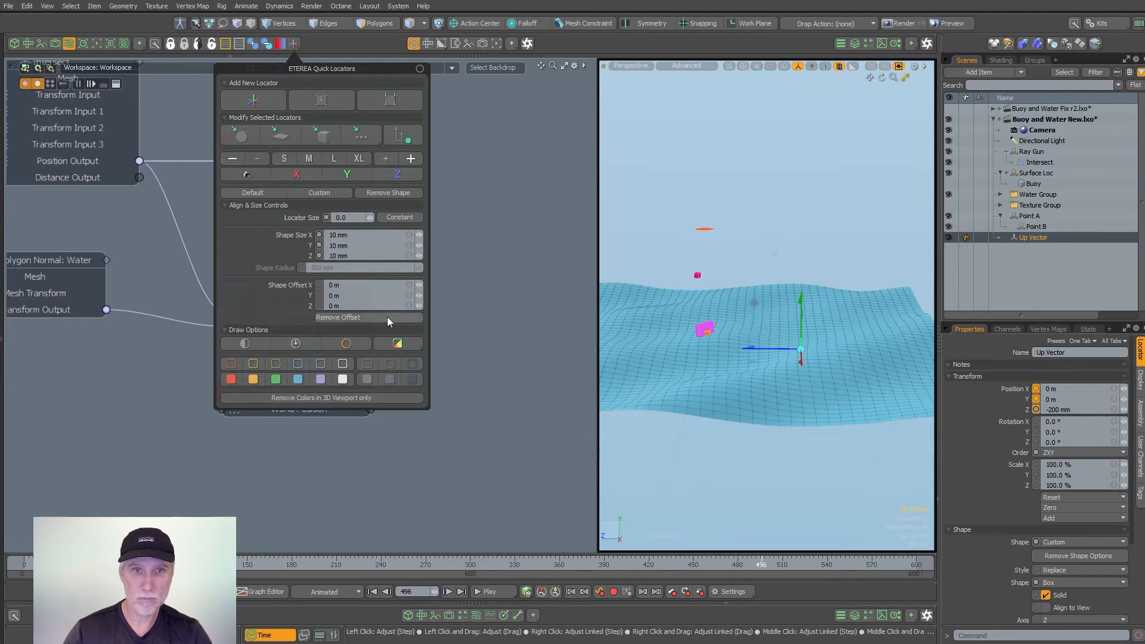
- Give the Up Vector box a bright green fill colour of 0.22, 0.92, 0.31 and reopen its shape size for editing
left_click(320, 379)
left_click(393, 409)
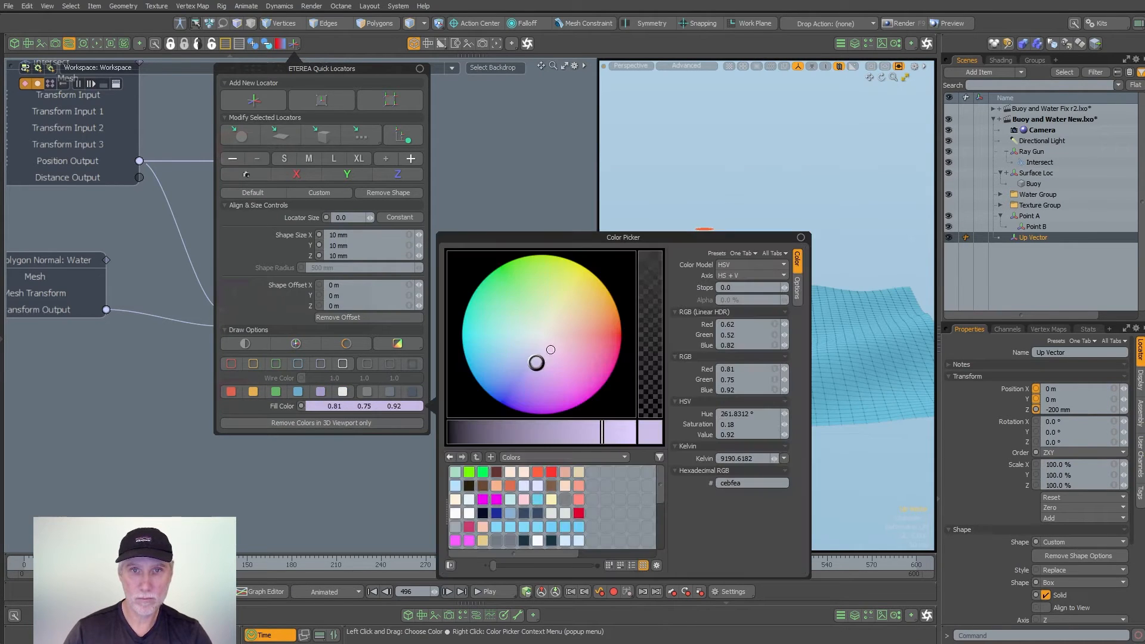
left_click_drag(546, 353, 501, 269)
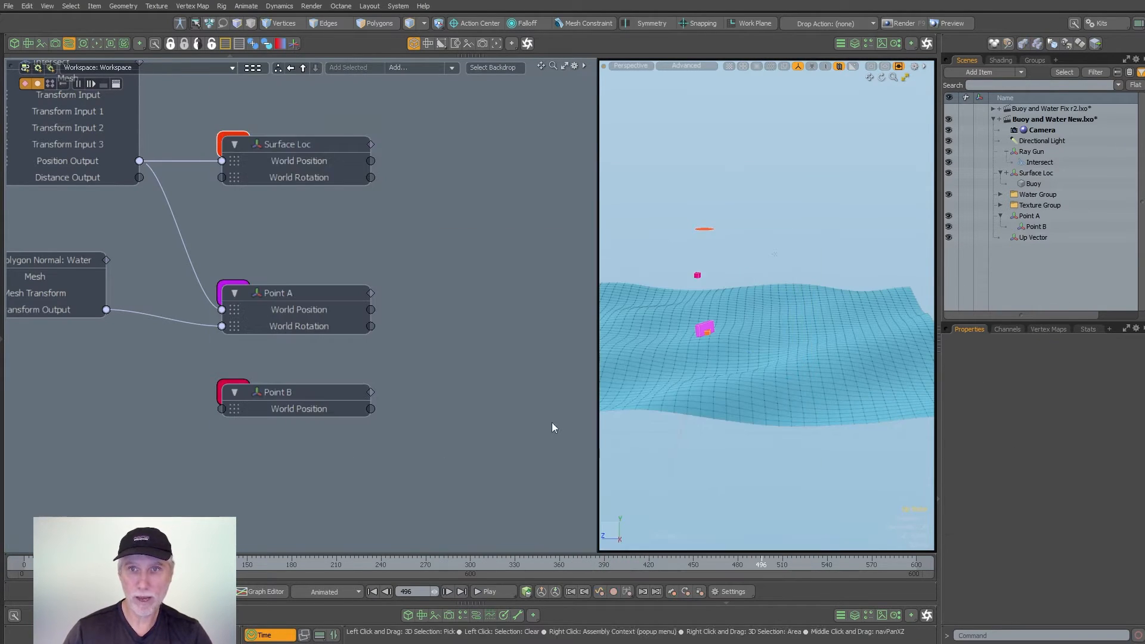
left_click_drag(779, 334, 960, 344, "alt")
left_click(740, 317)
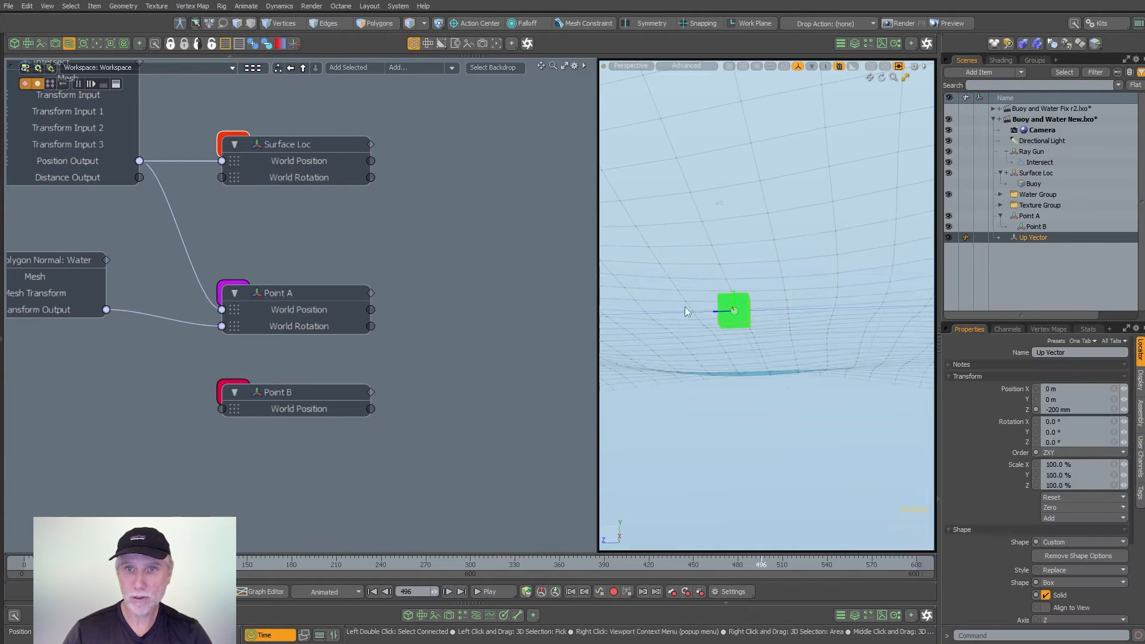
left_click(293, 44)
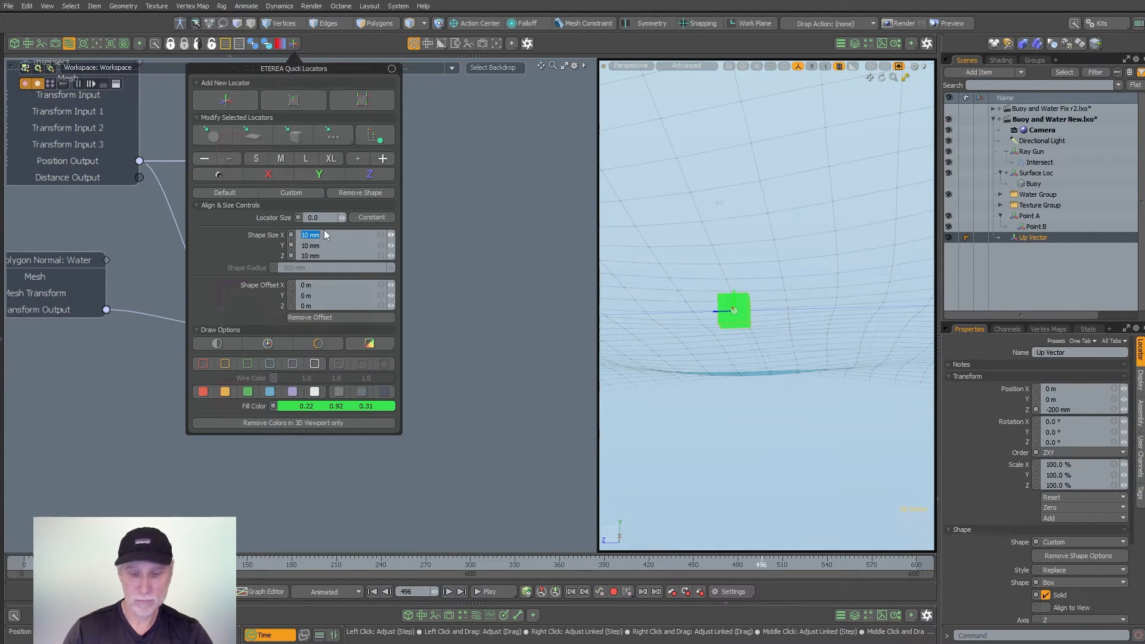
key("Return")
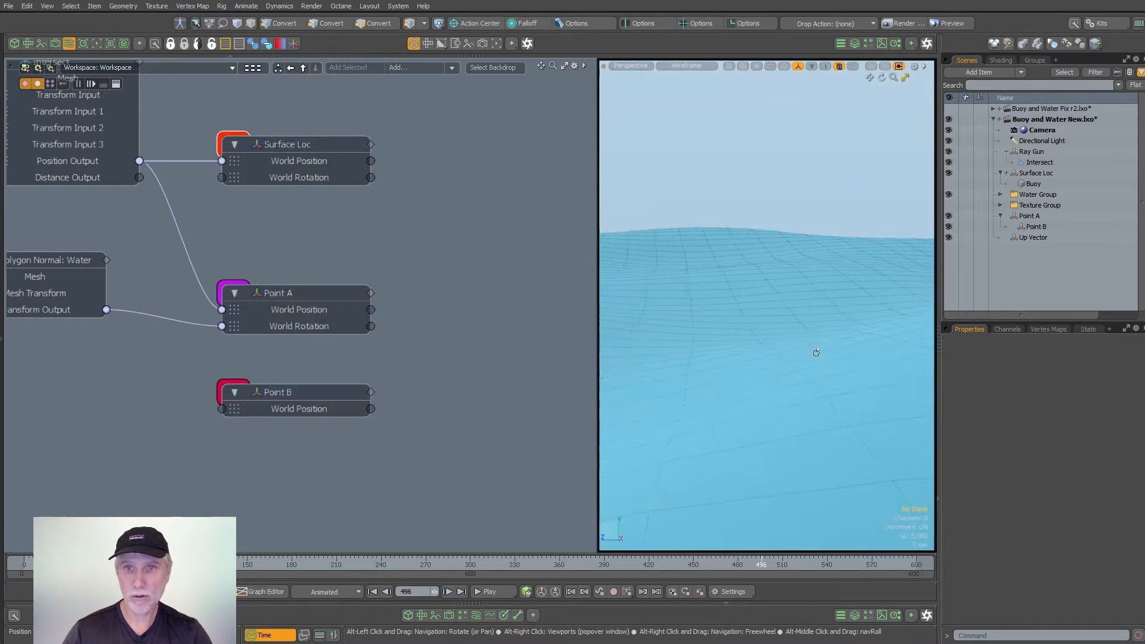
- Add a Direction Constraint modifier to the schematic and place its node beside the Point A and Point B nodes
left_click_drag(815, 353, 744, 356, "alt")
left_click_drag(414, 349, 388, 361, "alt+shift")
scroll(434, 363, "down", 3)
left_click_drag(414, 313, 418, 322, "alt+shift")
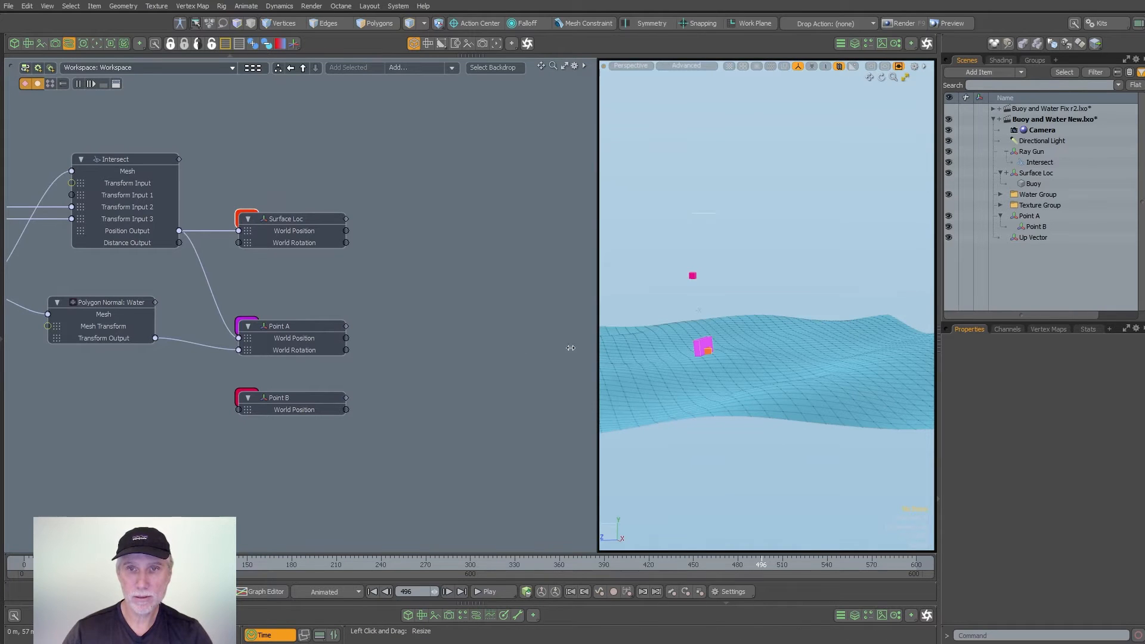
left_click_drag(570, 347, 529, 348)
left_click_drag(388, 336, 400, 348, "ctrl+alt")
type("n")
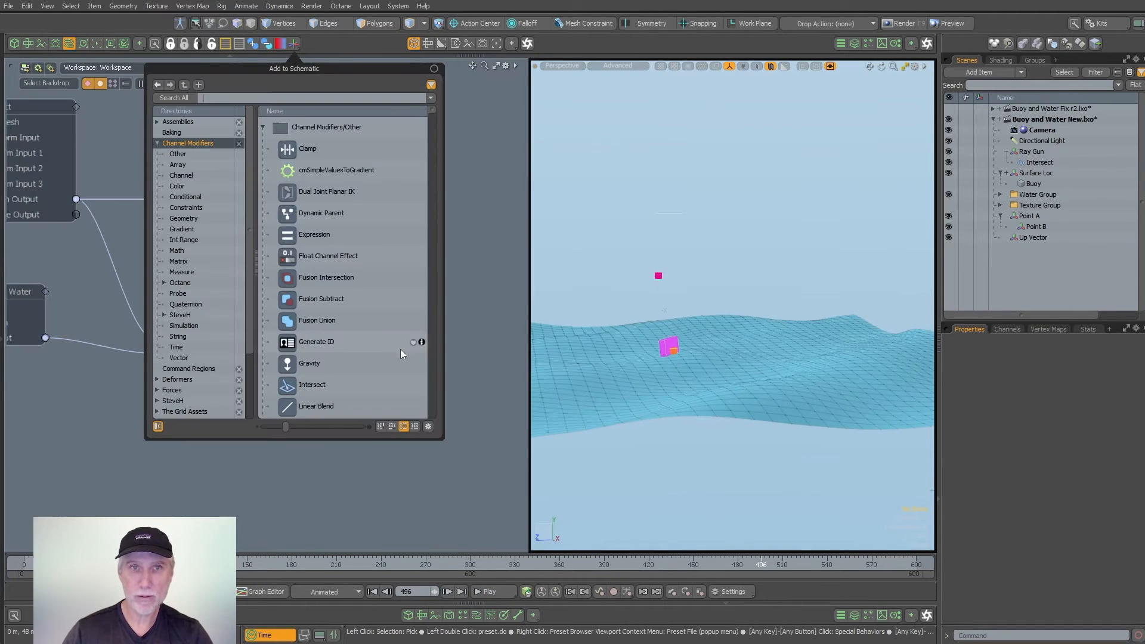
type("direct")
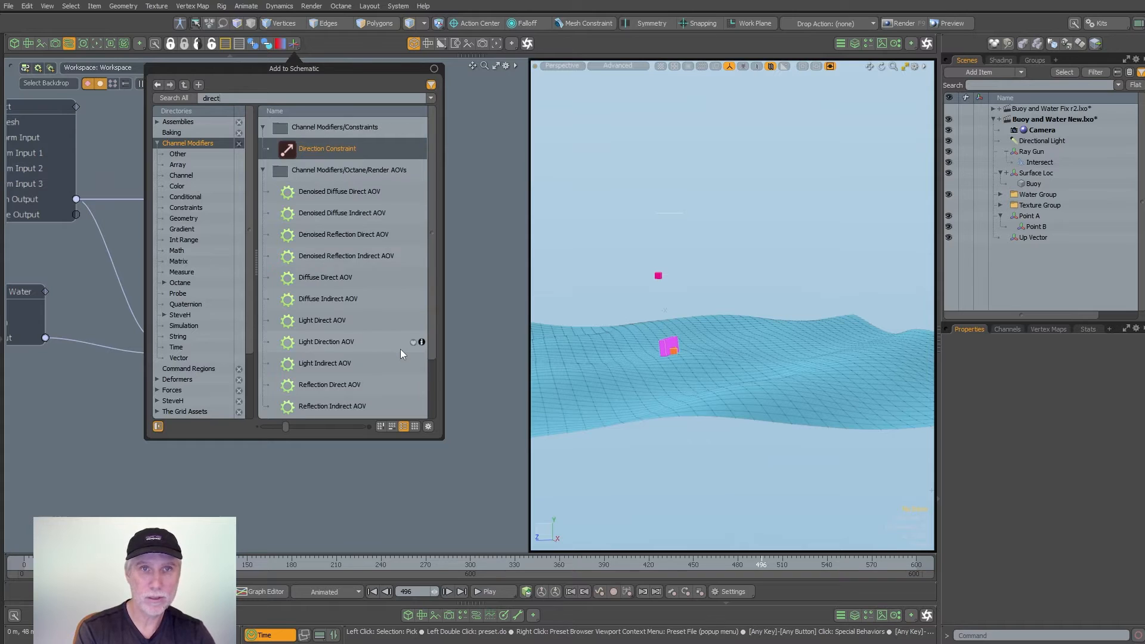
key("Return")
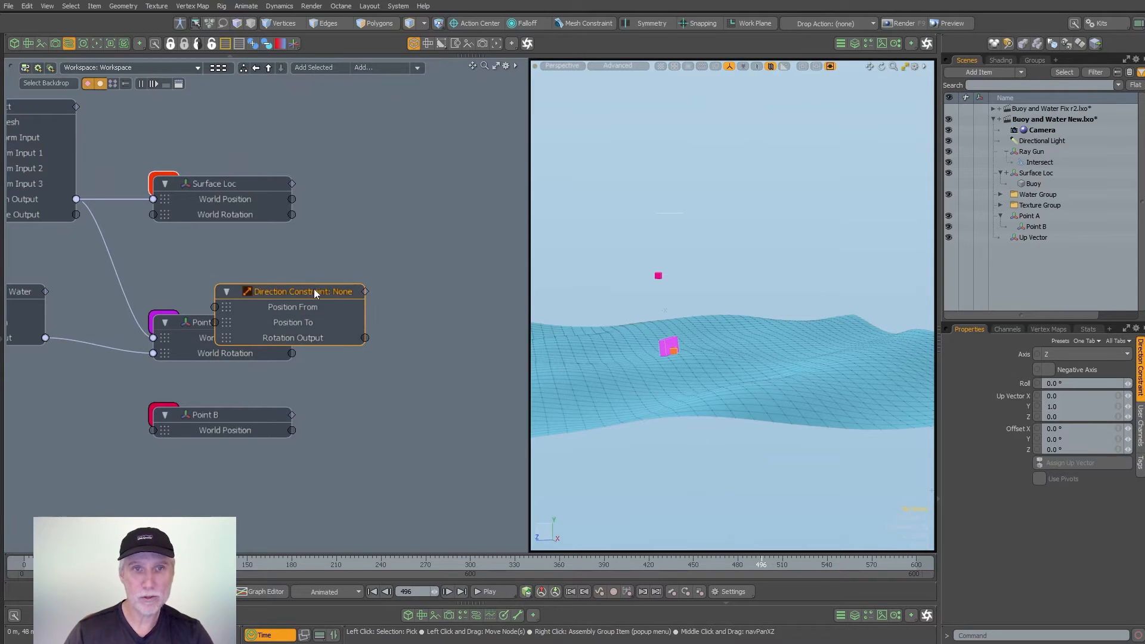
left_click_drag(314, 290, 438, 352)
middle_click_drag(409, 322, 366, 297)
scroll(366, 298, "up", 1)
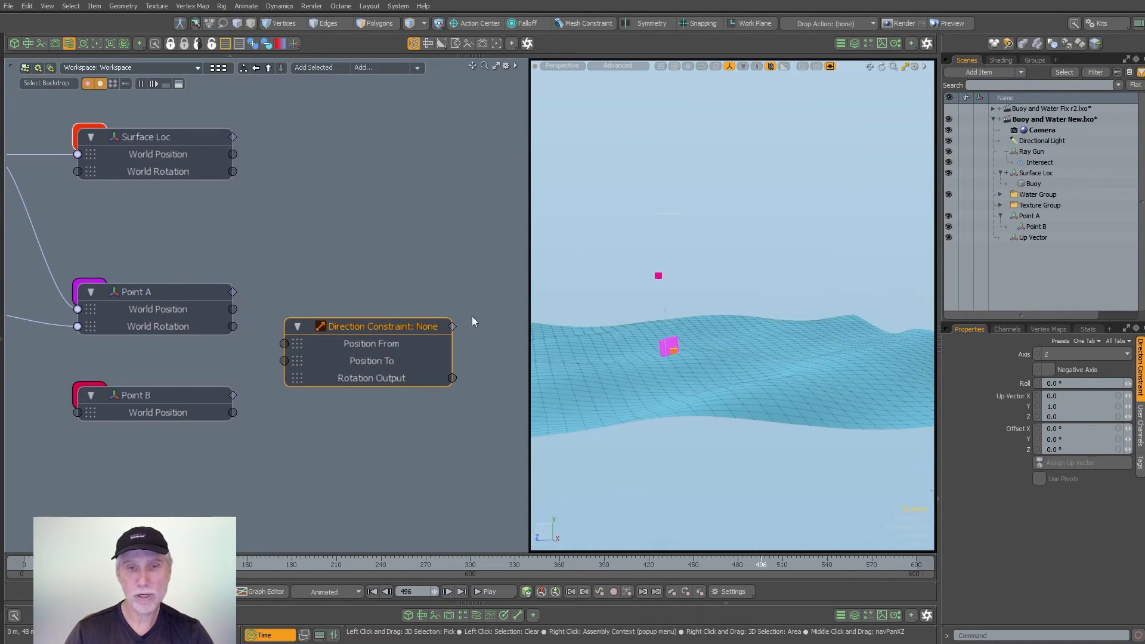
middle_click_drag(469, 289, 409, 270)
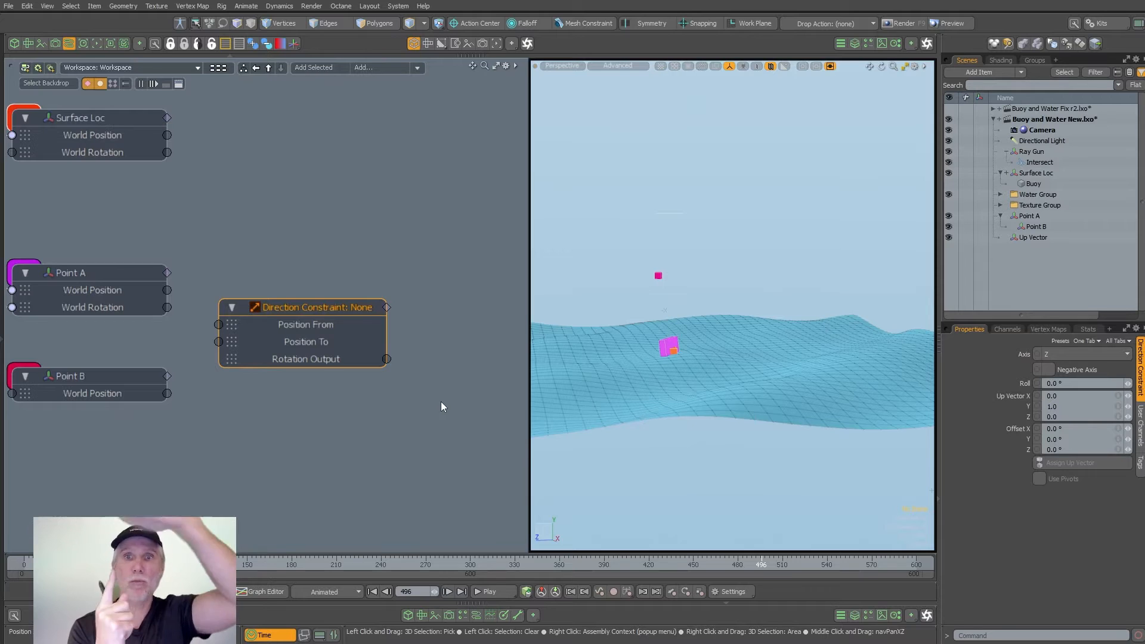
- Link Point A's World Position to the Direction Constraint's Position From input
scroll(635, 356, "up", 5)
left_click(706, 335)
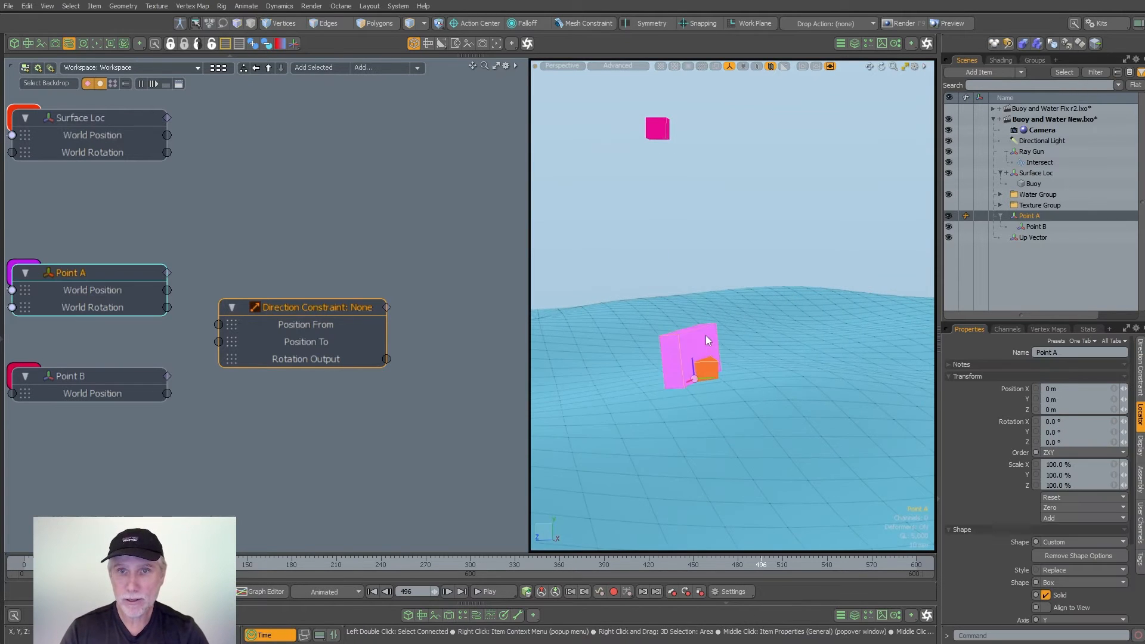
left_click(656, 133)
left_click(407, 420)
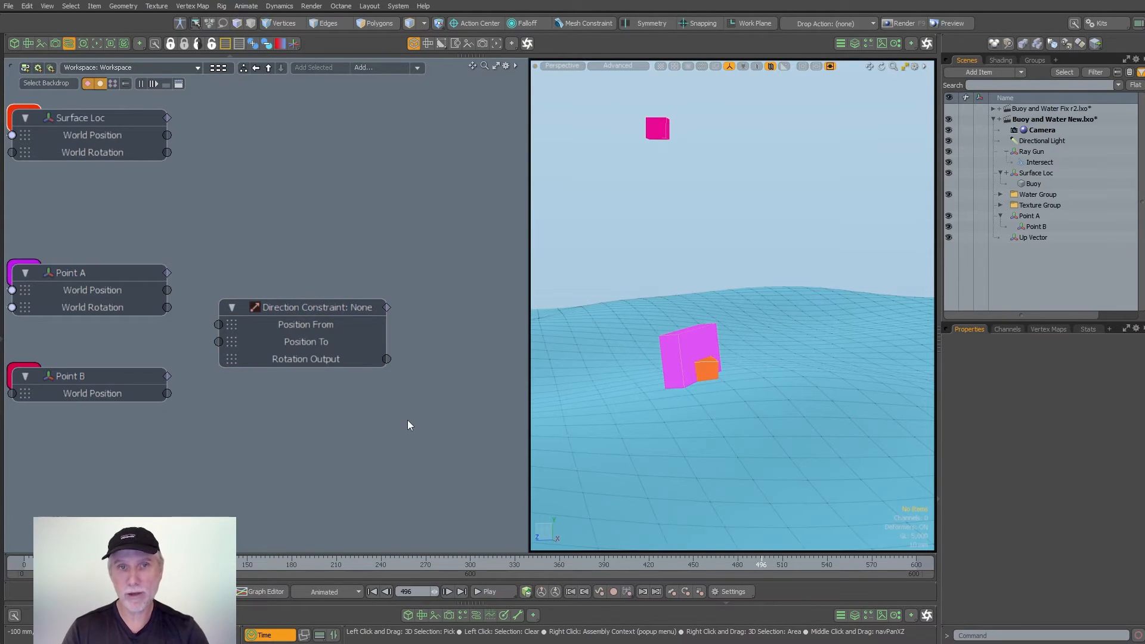
left_click(387, 359)
middle_click_drag(375, 378, 364, 373)
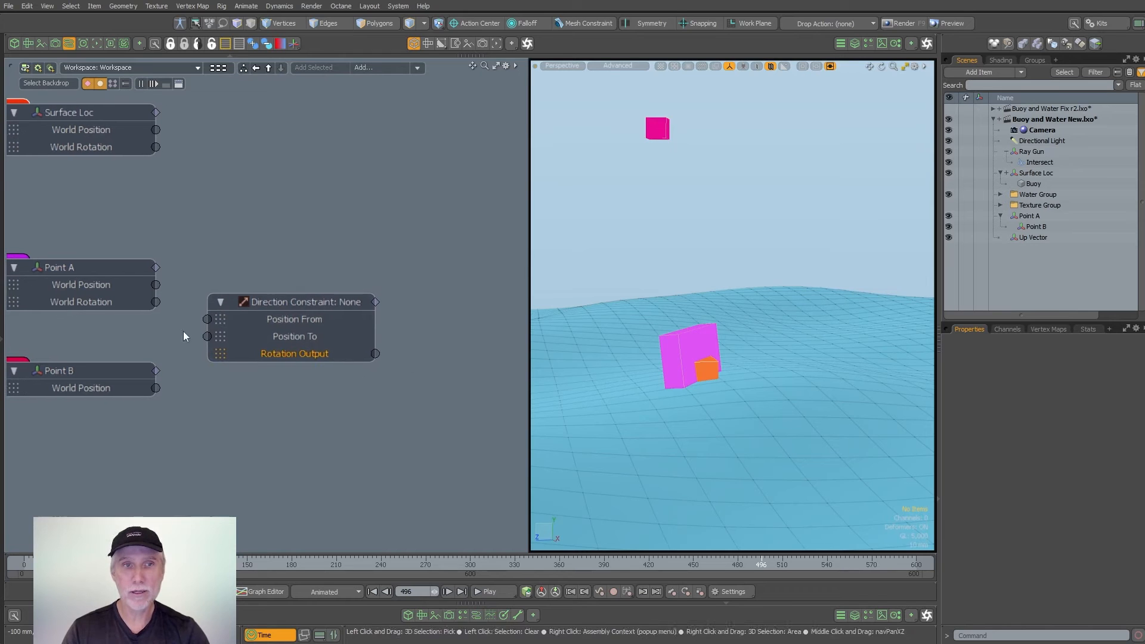
left_click(684, 342)
left_click_drag(191, 325, 207, 319)
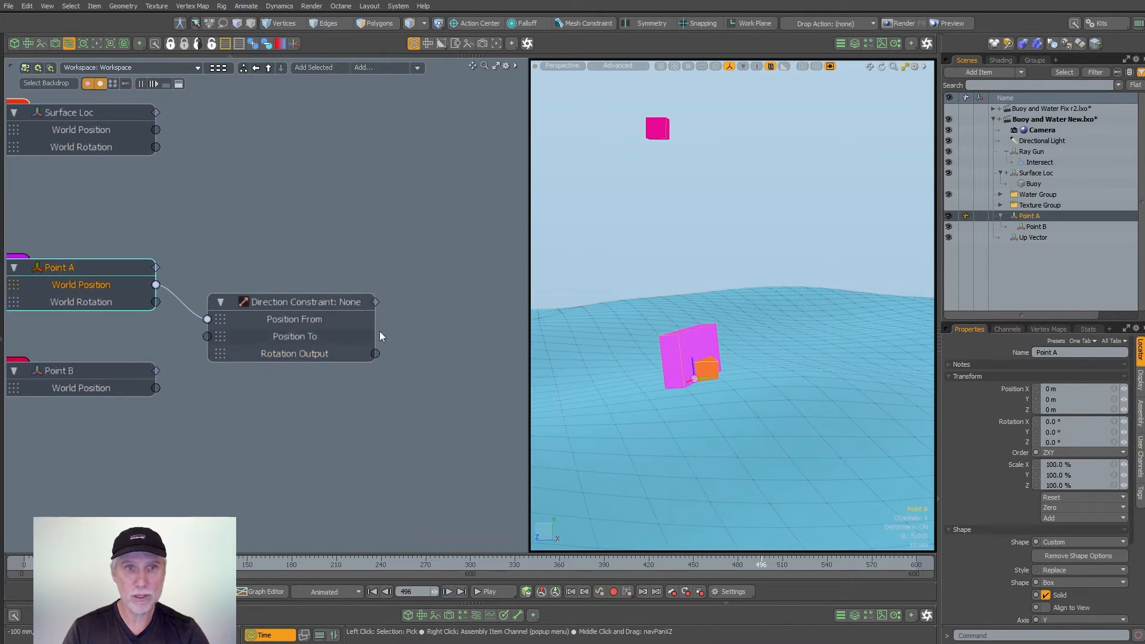
- Link Point B's World Position to the Direction Constraint's Position To input
left_click(657, 131)
left_click_drag(156, 388, 207, 336)
scroll(322, 394, "down", 1)
left_click(333, 422)
left_click_drag(393, 397, 350, 401, "alt")
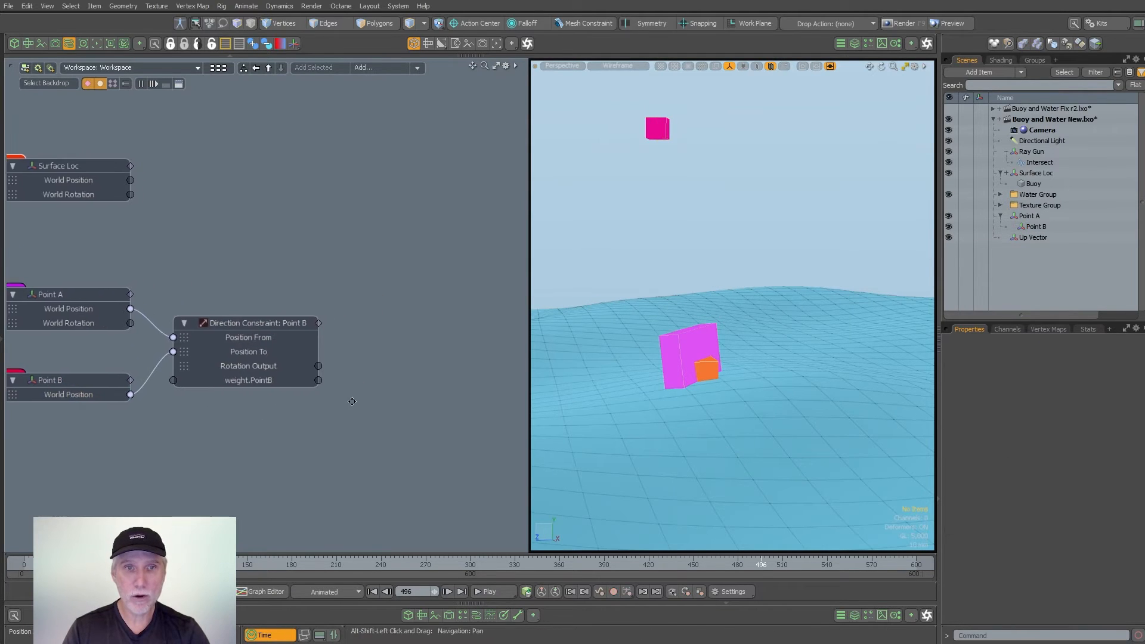
- Select Surface Loc, toggle its child Buoy's visibility on and off, and move the Surface Loc node beyond the Direction Constraint
left_click_drag(284, 340, 378, 366, "ctrl+alt")
left_click_drag(444, 350, 387, 364, "ctrl+alt")
left_click_drag(709, 370, 768, 365, "ctrl+alt")
left_click(719, 373)
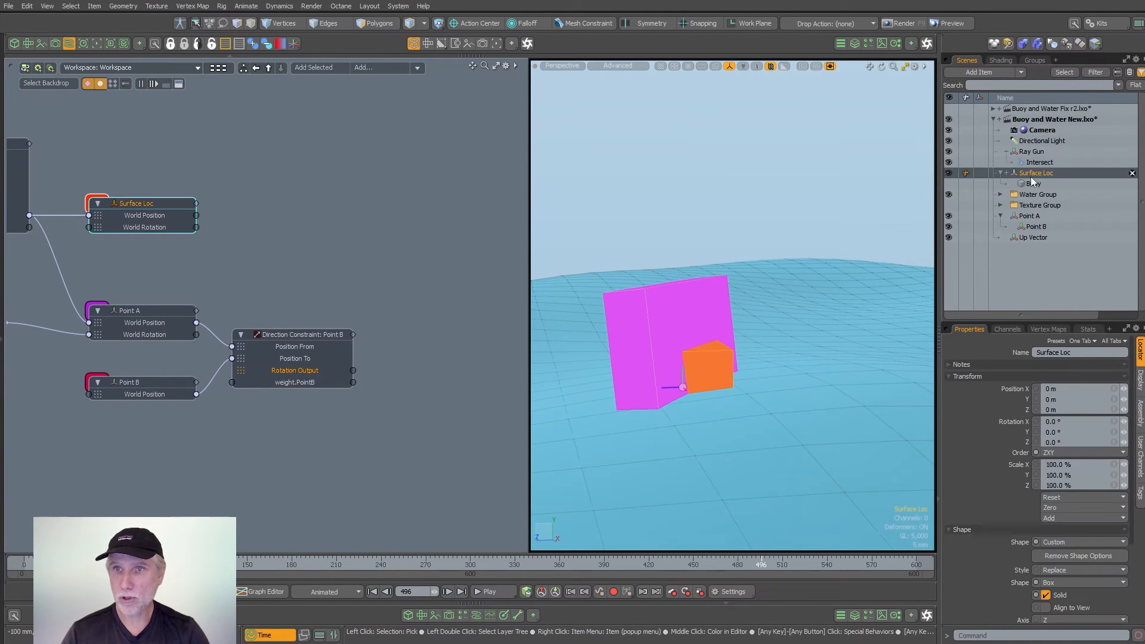
left_click(949, 184)
left_click(949, 184)
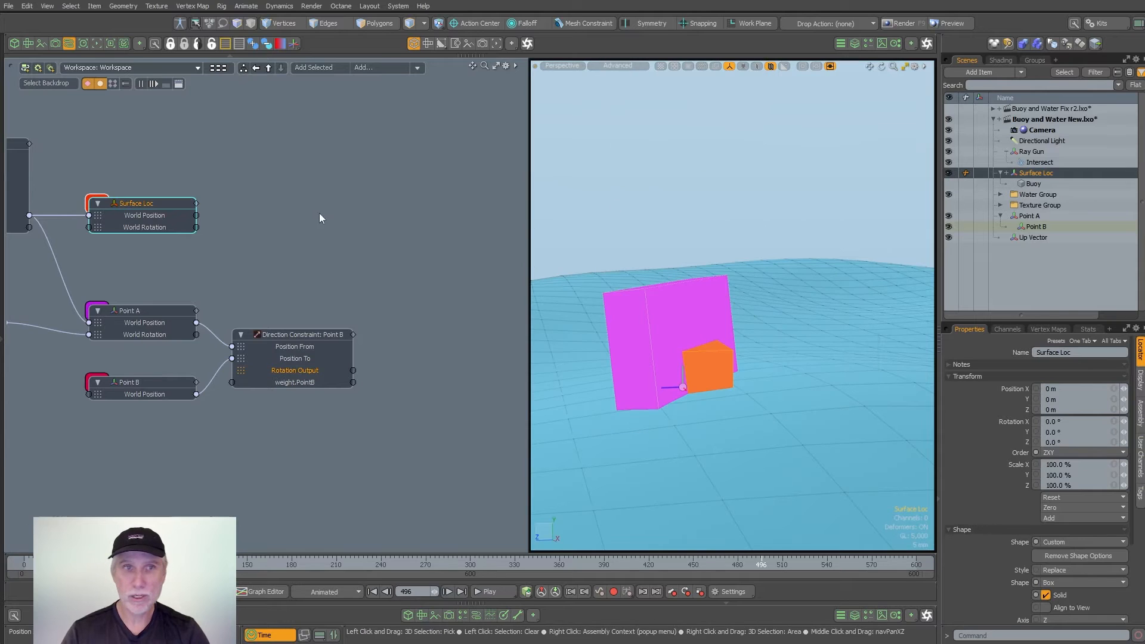
left_click_drag(210, 202, 509, 203)
middle_click_drag(414, 250, 323, 241)
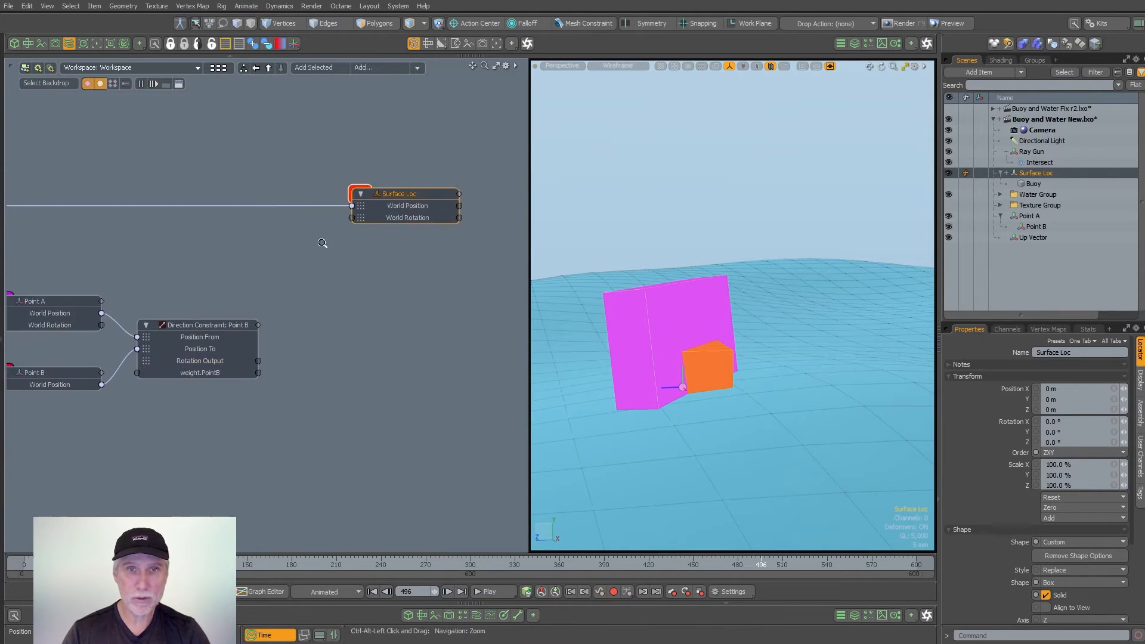
- Link the Direction Constraint's Rotation Output to Surface Loc's World Rotation
scroll(324, 242, "up", 3)
left_click_drag(241, 406, 364, 208)
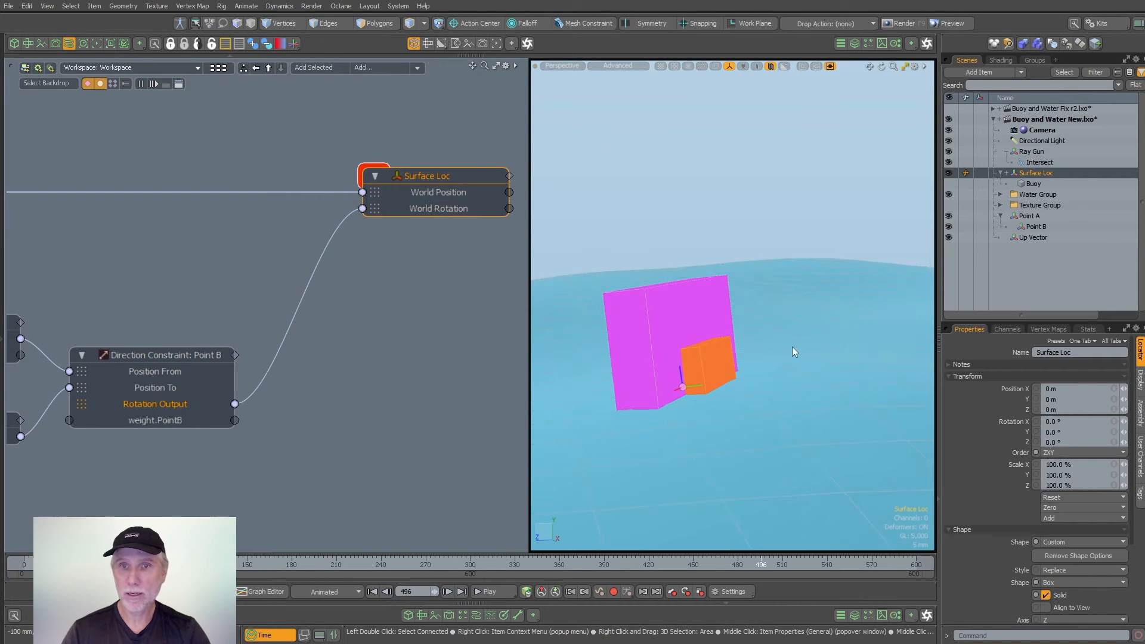
left_click_drag(732, 363, 770, 362, "alt")
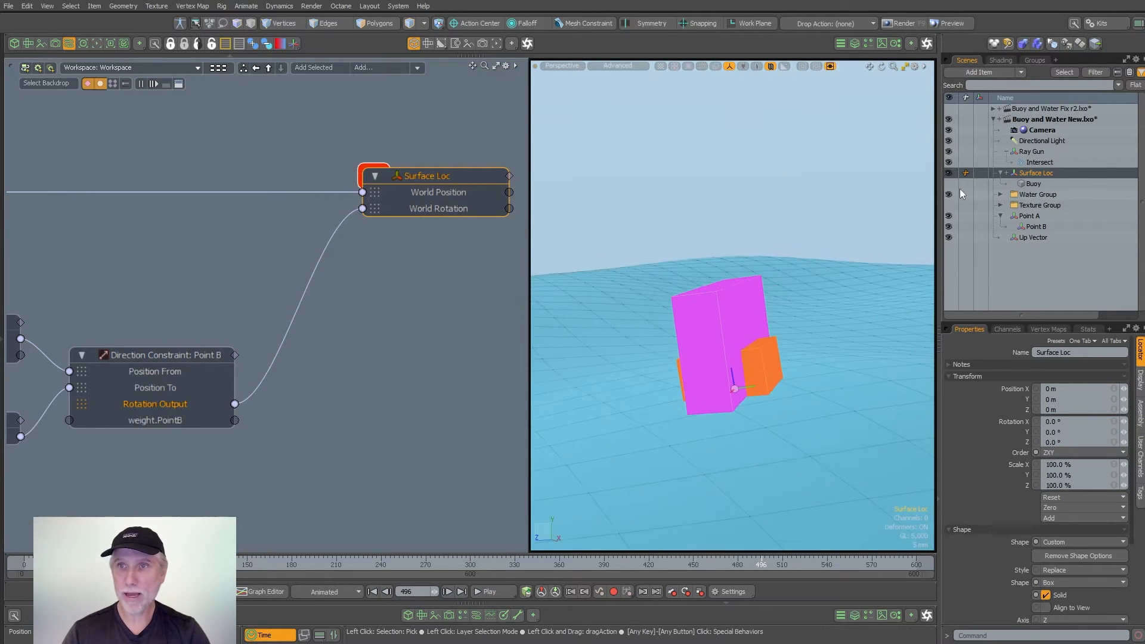
- Show the Buoy, set the Direction Constraint's axis to Y, and scrub the timeline to check the buoy's tilt
left_click(949, 184)
left_click_drag(835, 286, 781, 281, "ctrl+alt")
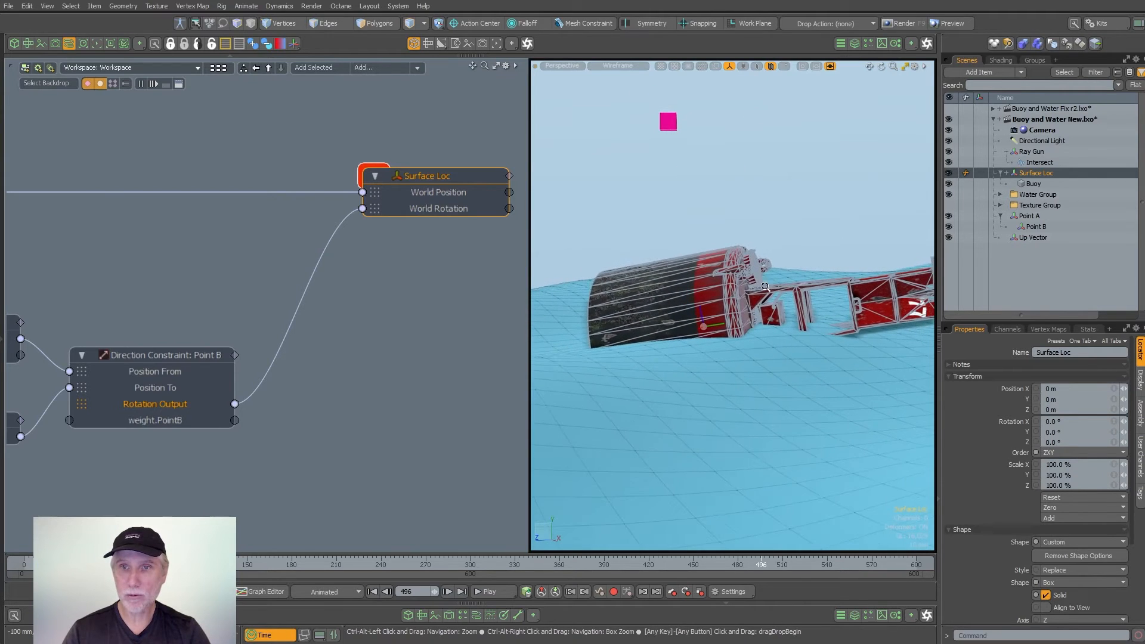
left_click(184, 355)
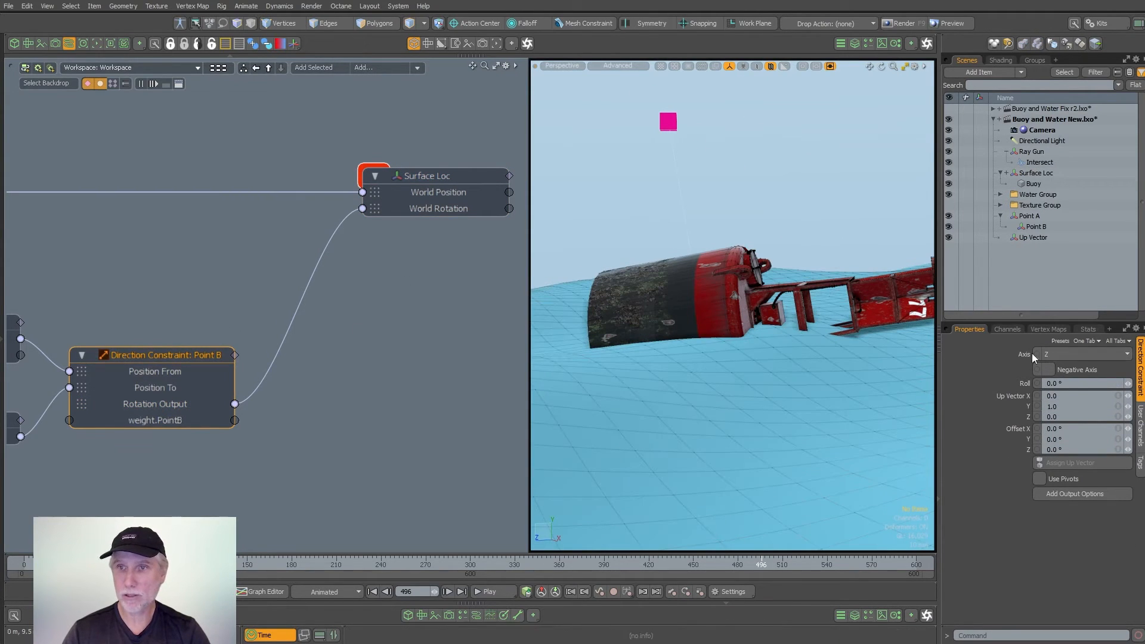
left_click(1055, 356)
left_click(1057, 345)
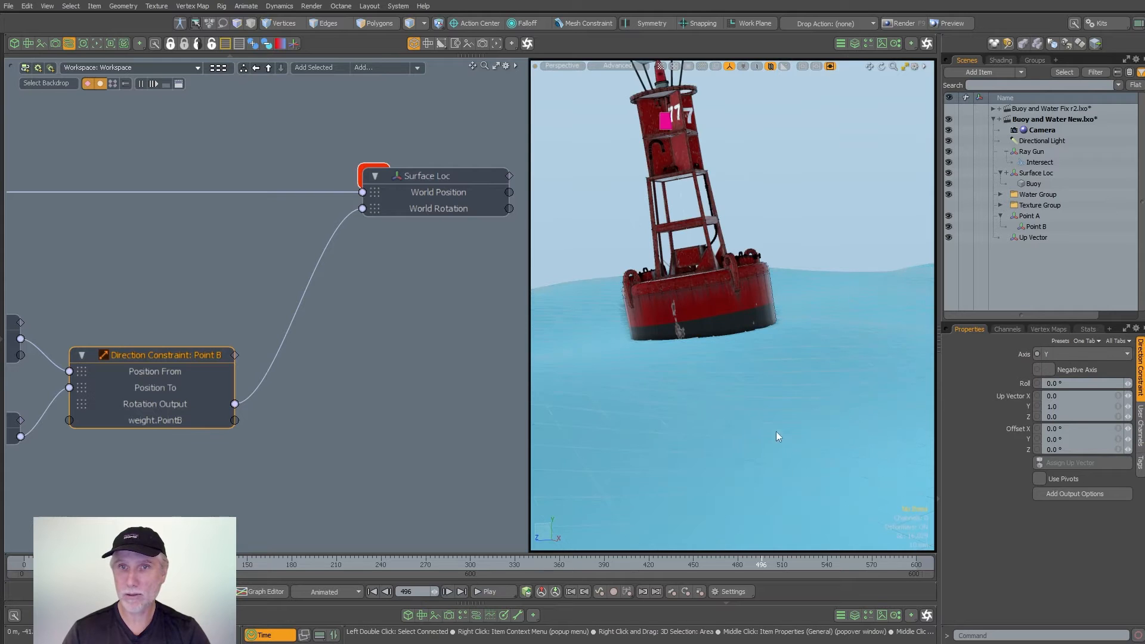
left_click_drag(509, 562, 751, 562)
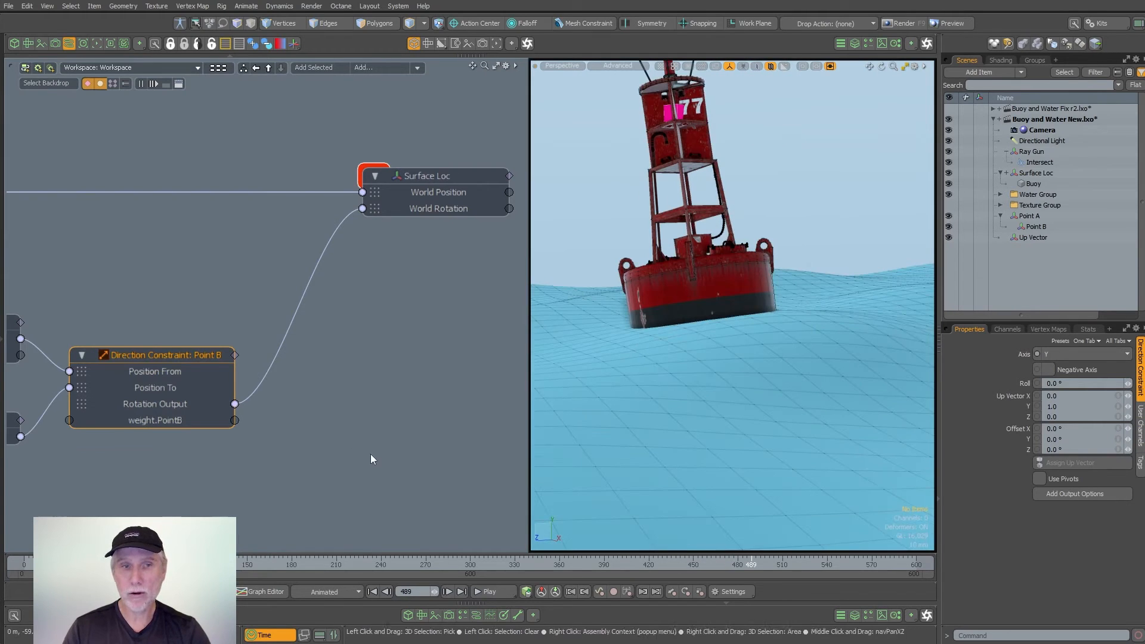
- Examine the schematic connections from the Polygon Normal and surface intersection nodes into Point A
scroll(370, 453, "down", 3)
left_click_drag(336, 441, 431, 421, "alt+shift")
left_click_drag(258, 454, 447, 471, "alt+shift")
scroll(197, 322, "up", 3)
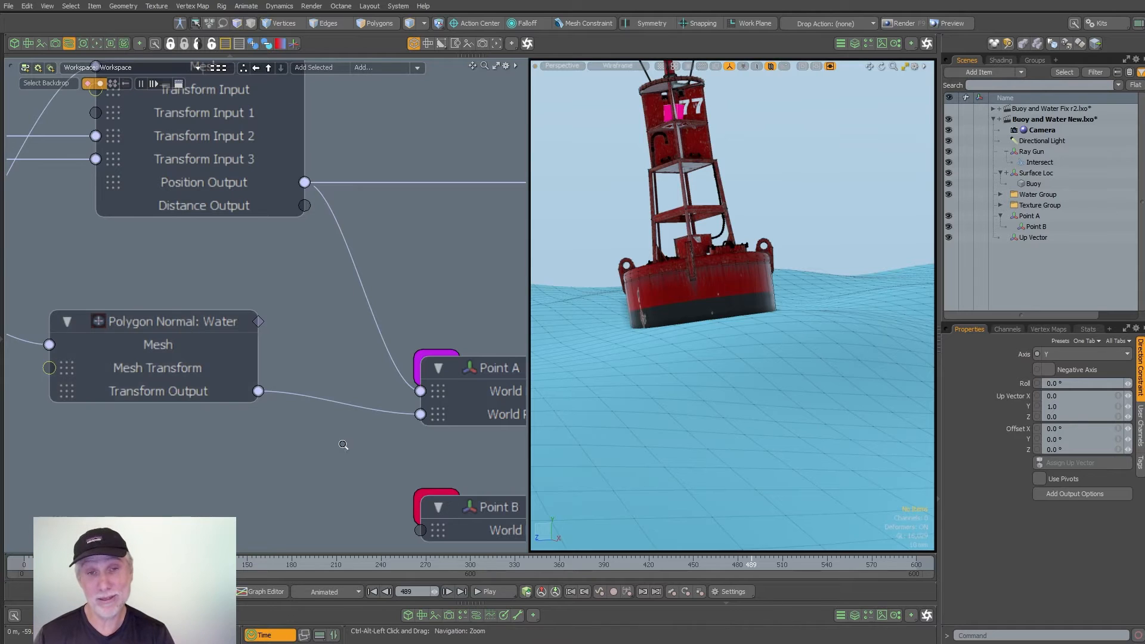
left_click_drag(342, 445, 301, 441, "ctrl+alt")
left_click_drag(453, 358, 203, 333, "alt+shift")
left_click_drag(425, 310, 268, 312, "alt+shift")
- Add the Up Vector locator to the schematic below the Point B node
left_click(315, 326)
left_click(274, 346)
left_click(1026, 237)
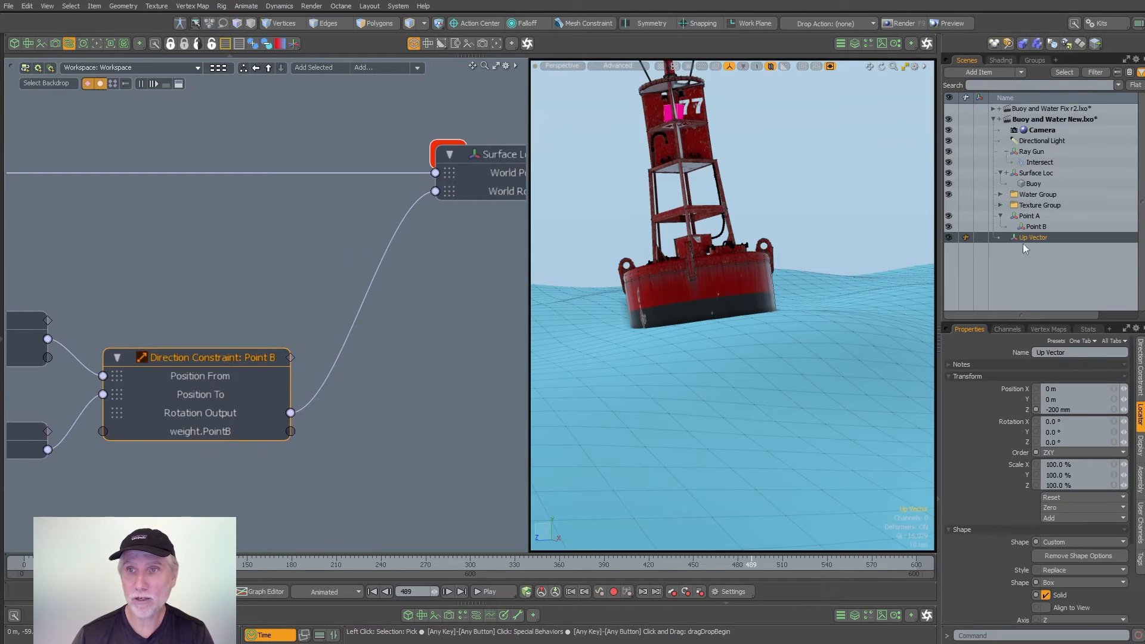
left_click_drag(574, 386, 179, 457)
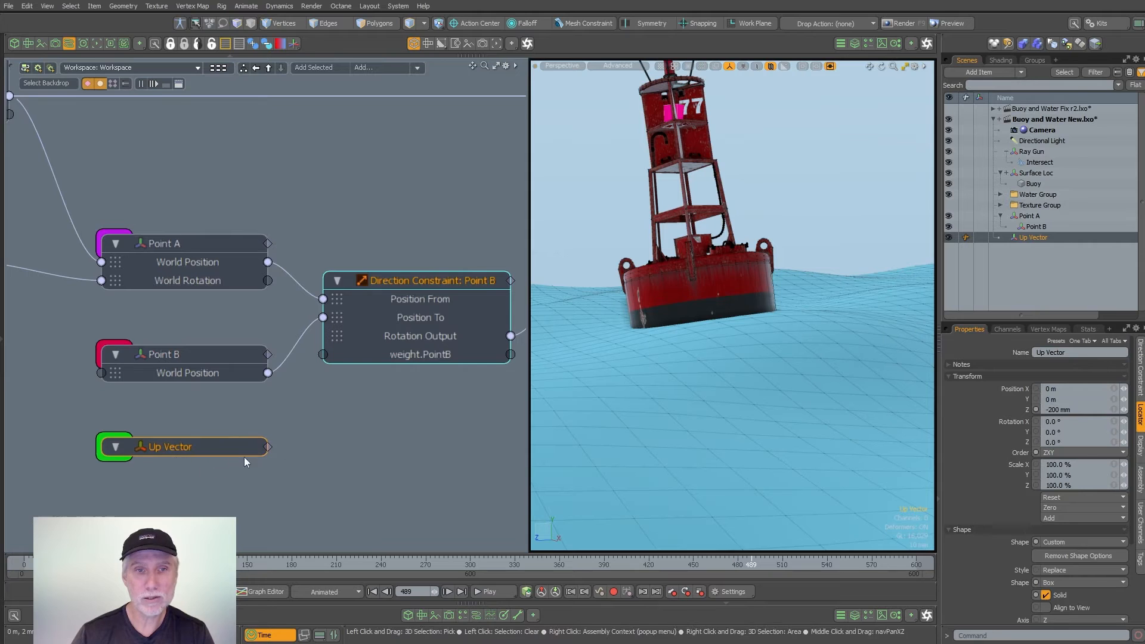
left_click_drag(412, 406, 365, 427, "alt+shift")
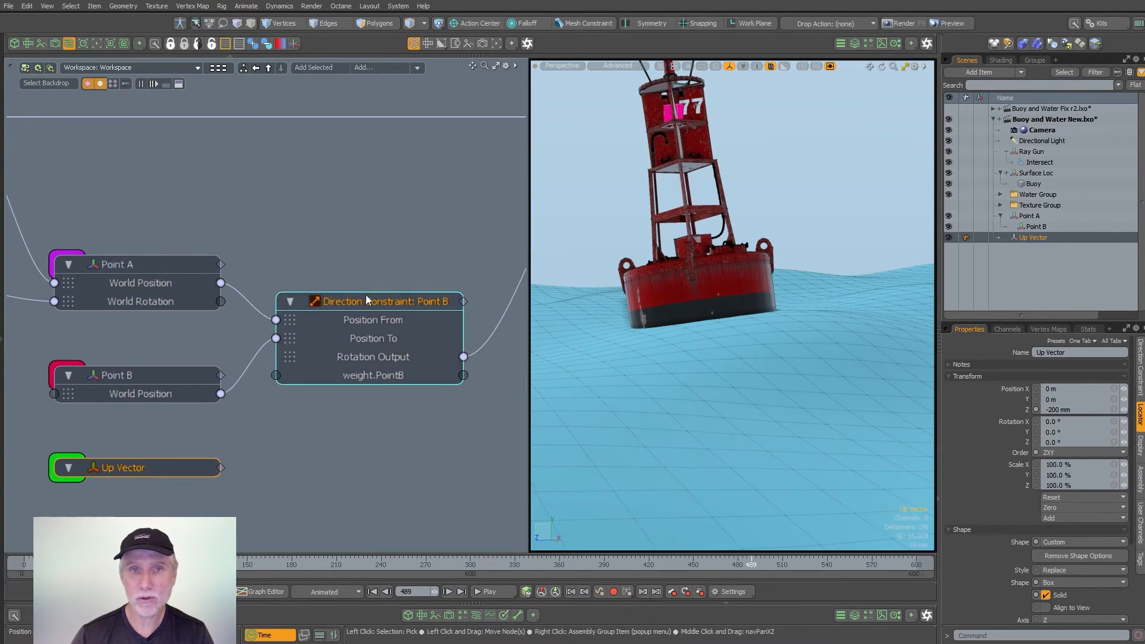
- Assign the Up Vector locator as the Direction Constraint's up vector and reposition the Up Vector node slightly
left_click(382, 301)
left_click(145, 470)
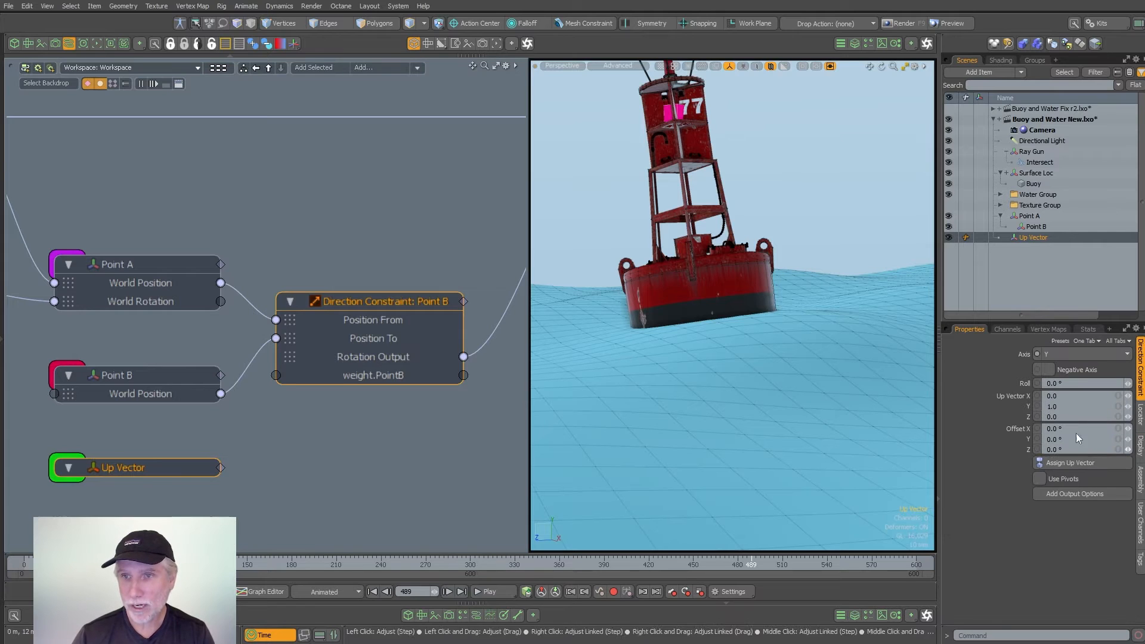
left_click(1057, 464)
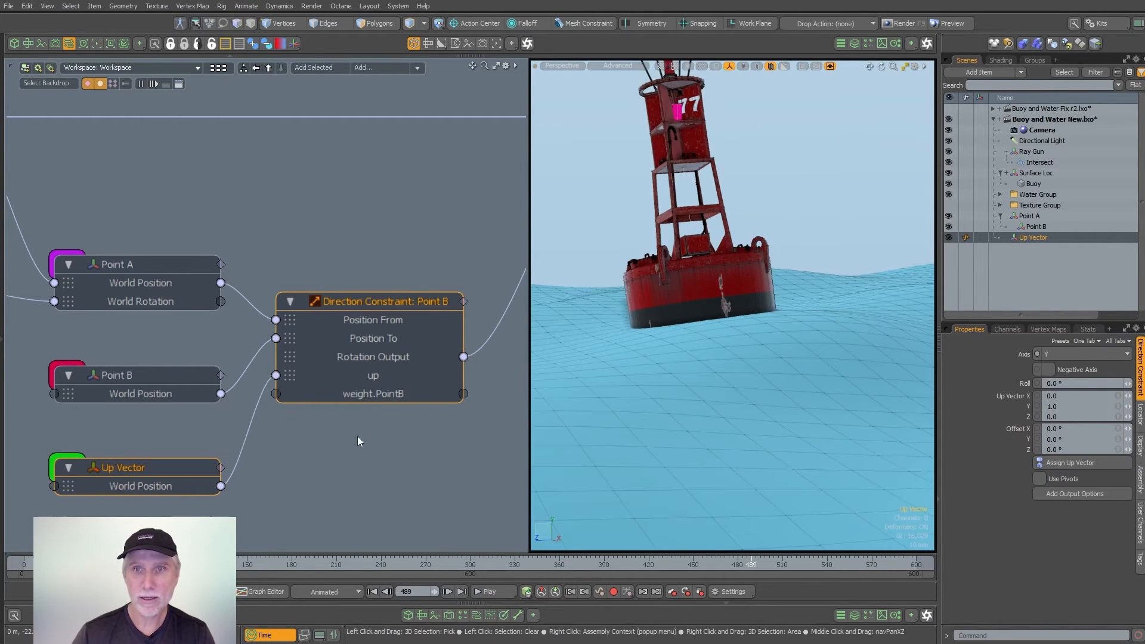
scroll(357, 435, "down", 3)
left_click(333, 456)
left_click_drag(347, 429, 331, 454, "alt")
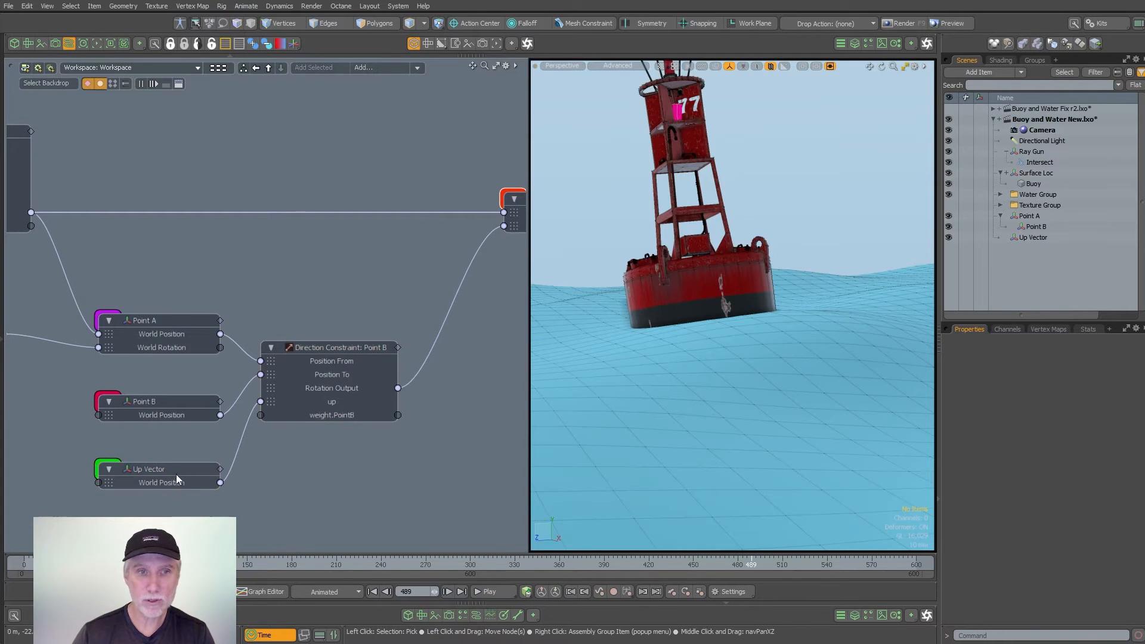
left_click_drag(177, 474, 163, 474)
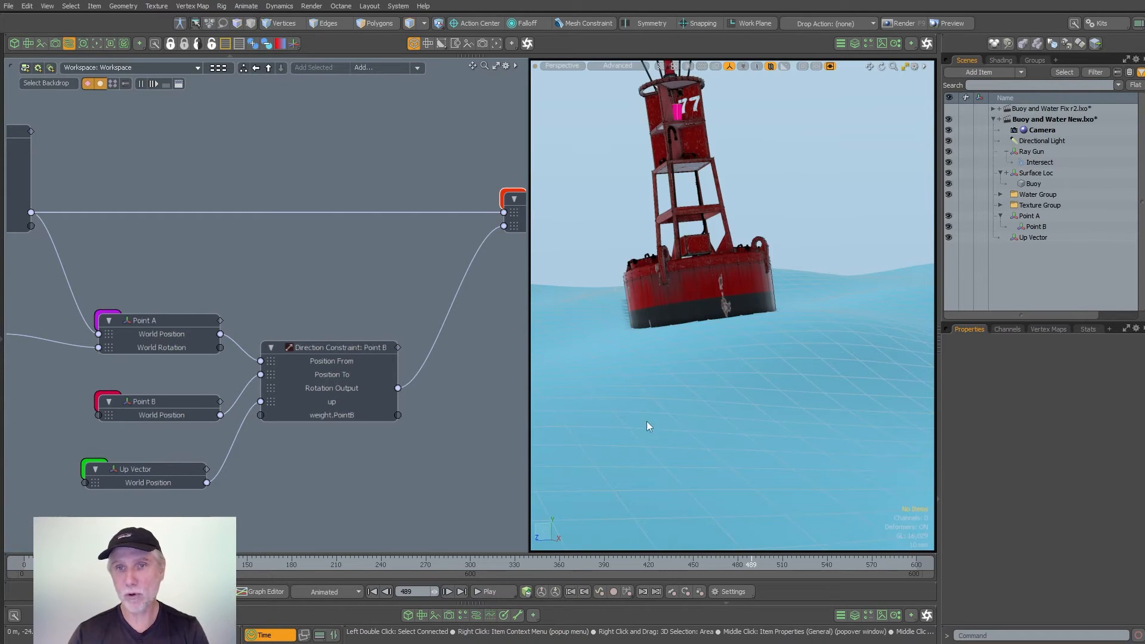
- Scrub the animation to frame 401 and inspect the buoy and Up Vector locator from above and below the water
left_click_drag(716, 337, 710, 405, "alt")
scroll(728, 399, "down", 3)
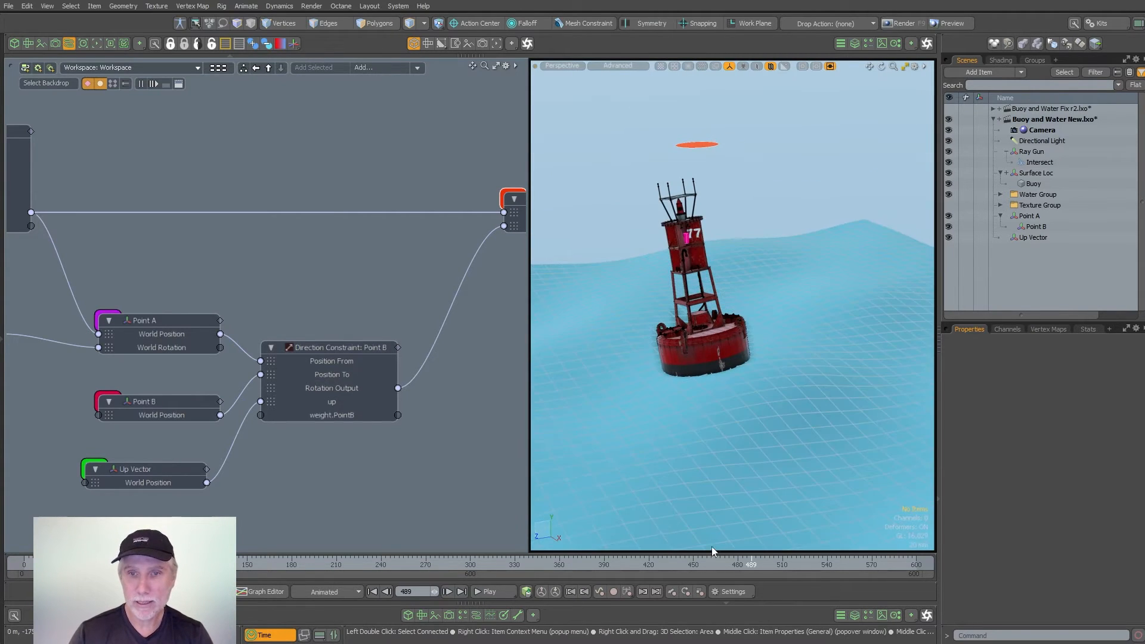
left_click_drag(391, 563, 619, 563)
left_click_drag(746, 433, 769, 348, "alt")
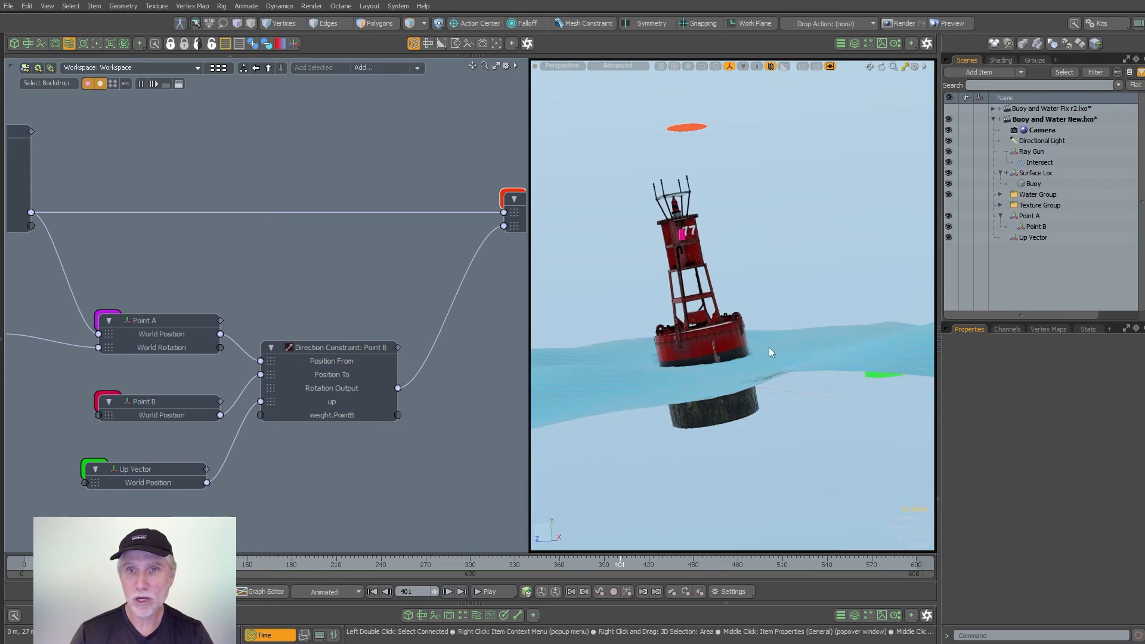
- Try moving the Up Vector locator around the buoy to test its rotation, and undo the move
left_click(881, 377)
left_click_drag(769, 325, 803, 388, "alt")
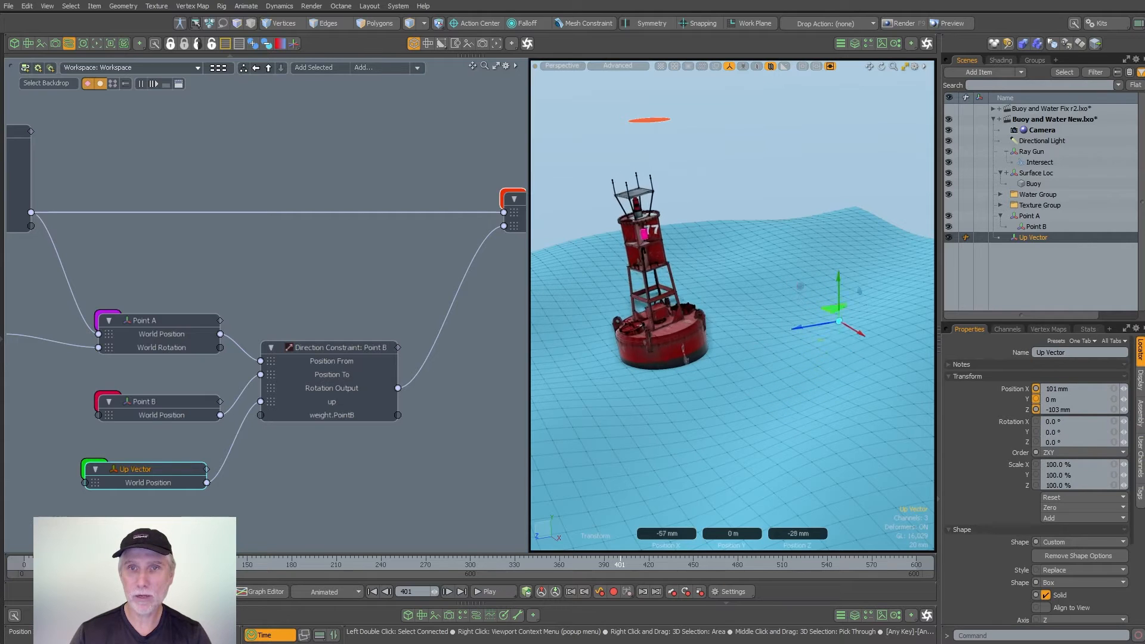
key("ctrl+z")
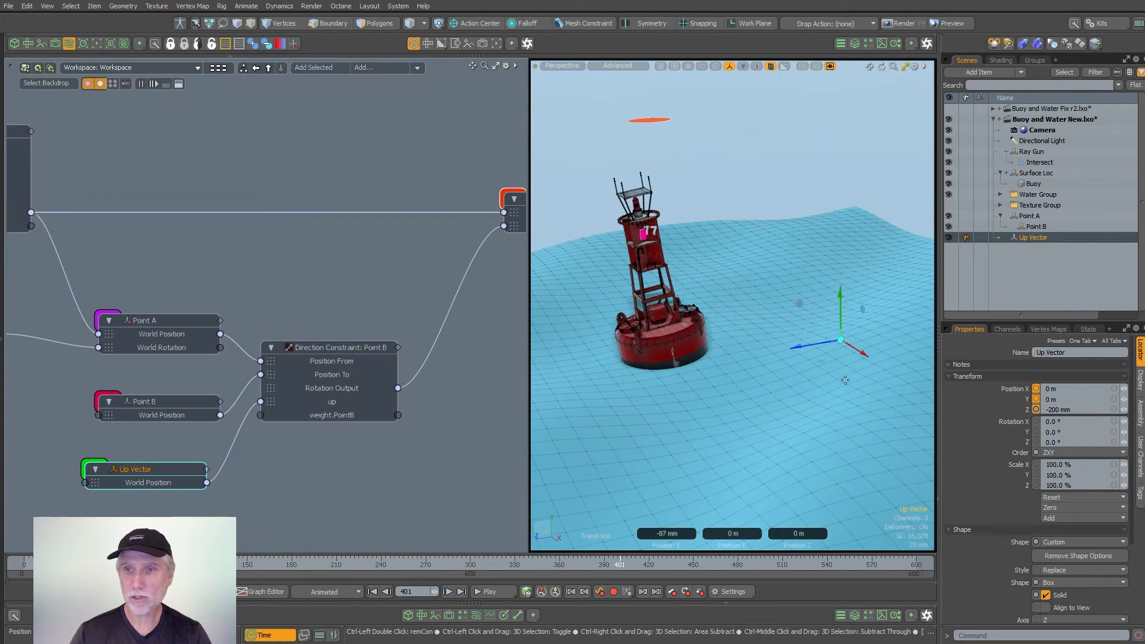
key("space")
- Enlarge the 3D viewport, frame the buoy, and play the animation to check its floating and tilting motion
left_click_drag(769, 405, 691, 439, "alt")
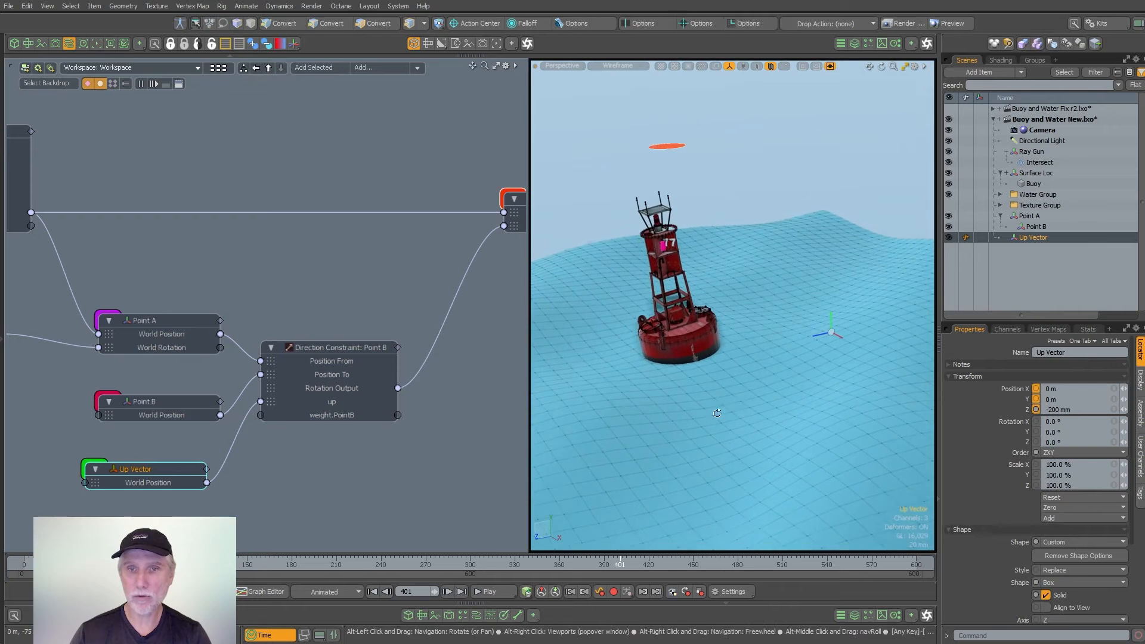
left_click_drag(504, 436, 306, 437)
left_click_drag(572, 378, 617, 411, "alt")
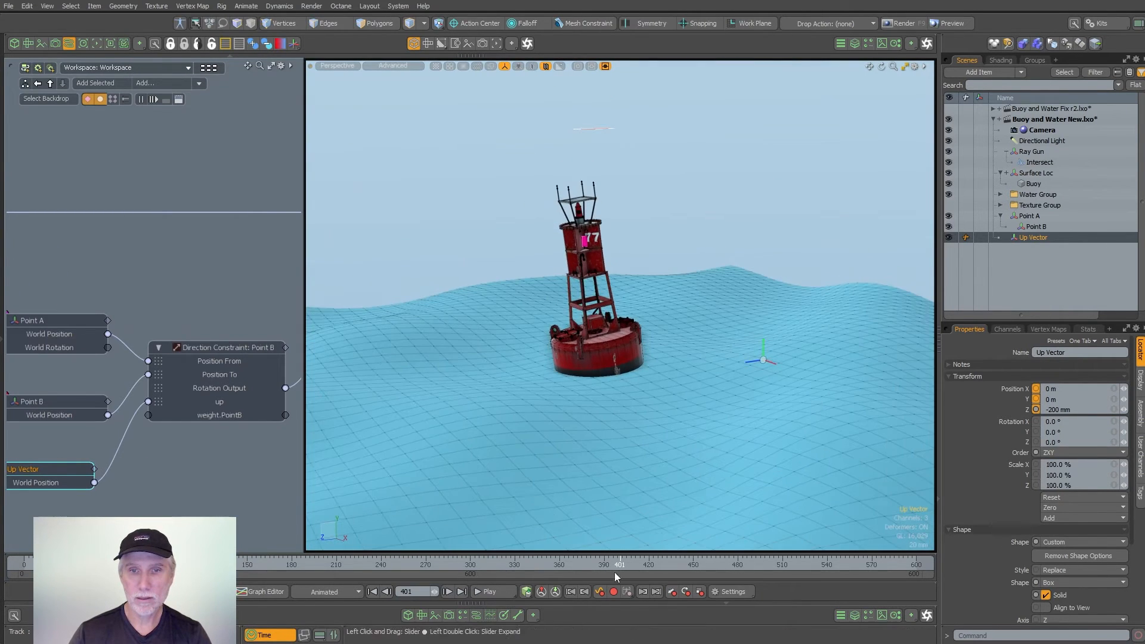
left_click(502, 592)
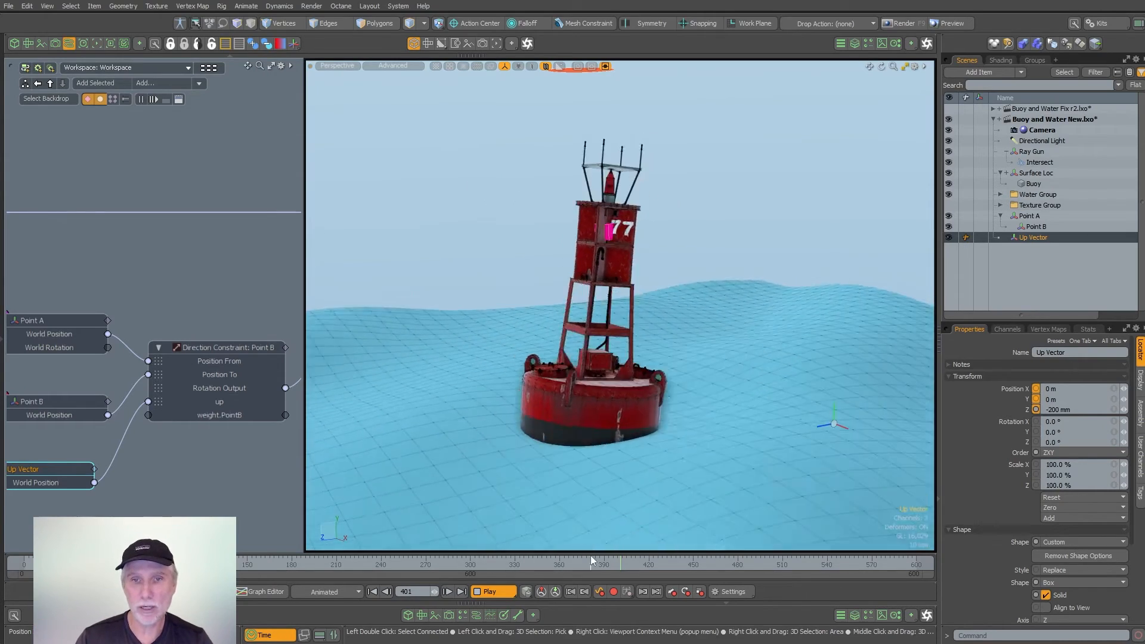
left_click(491, 592)
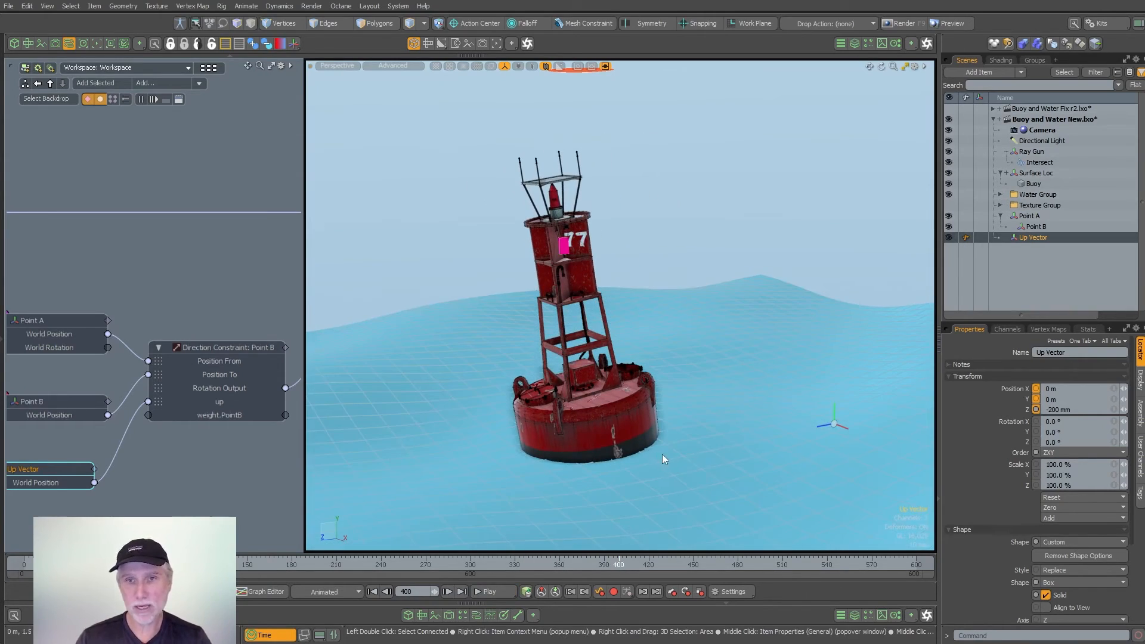
- Set the Water mesh's Cube operation to 16 segments in X and Z, and play the animation
key("3")
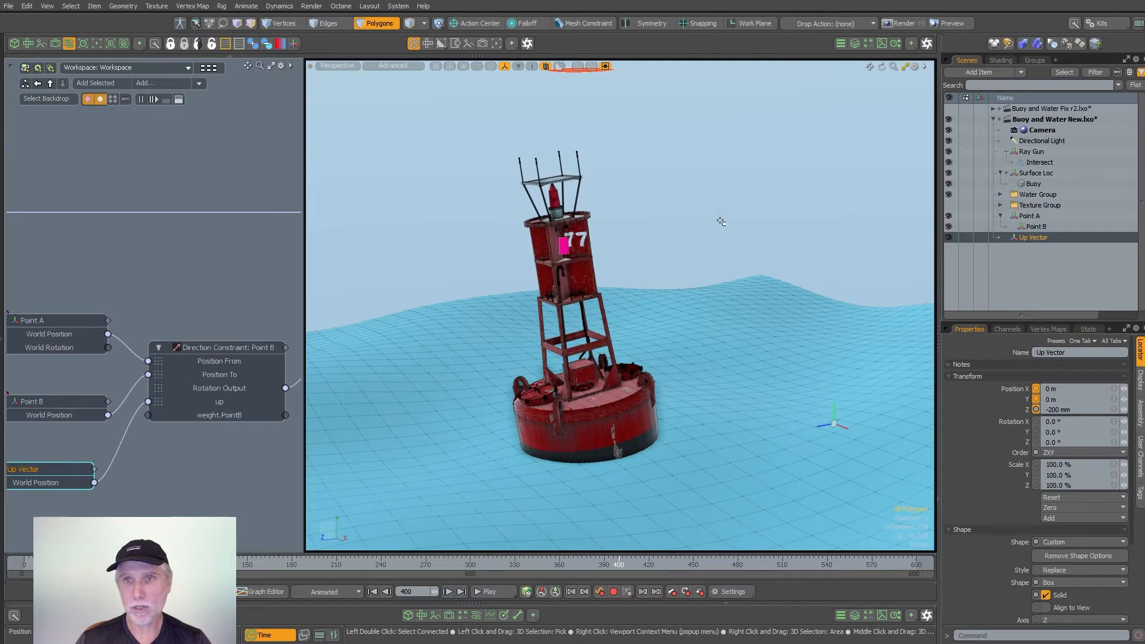
left_click(738, 347)
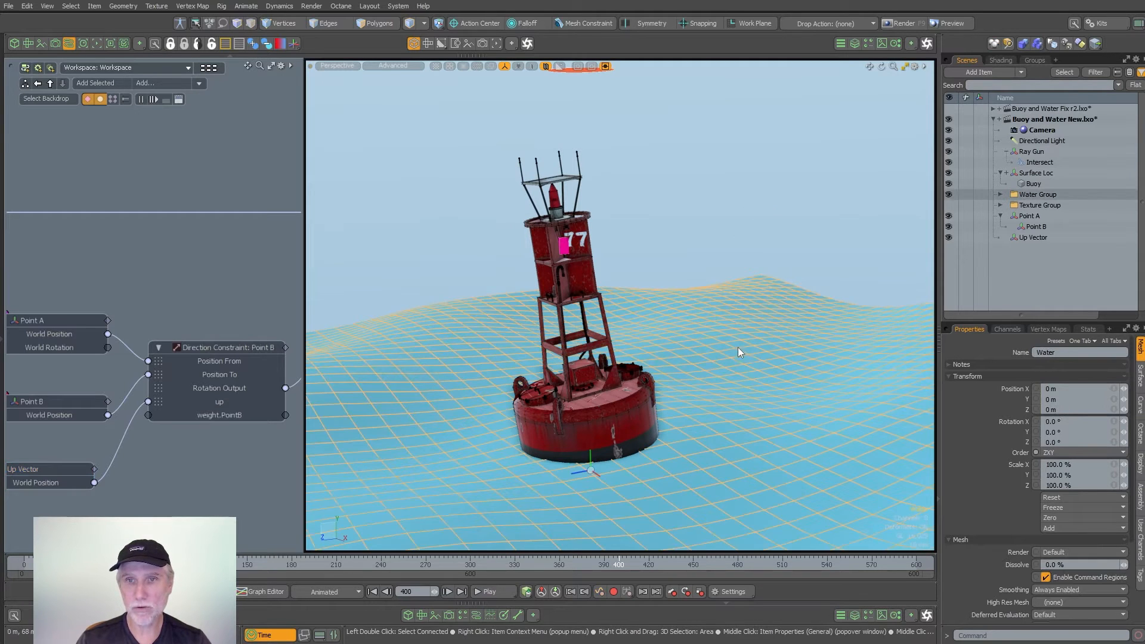
left_click(854, 43)
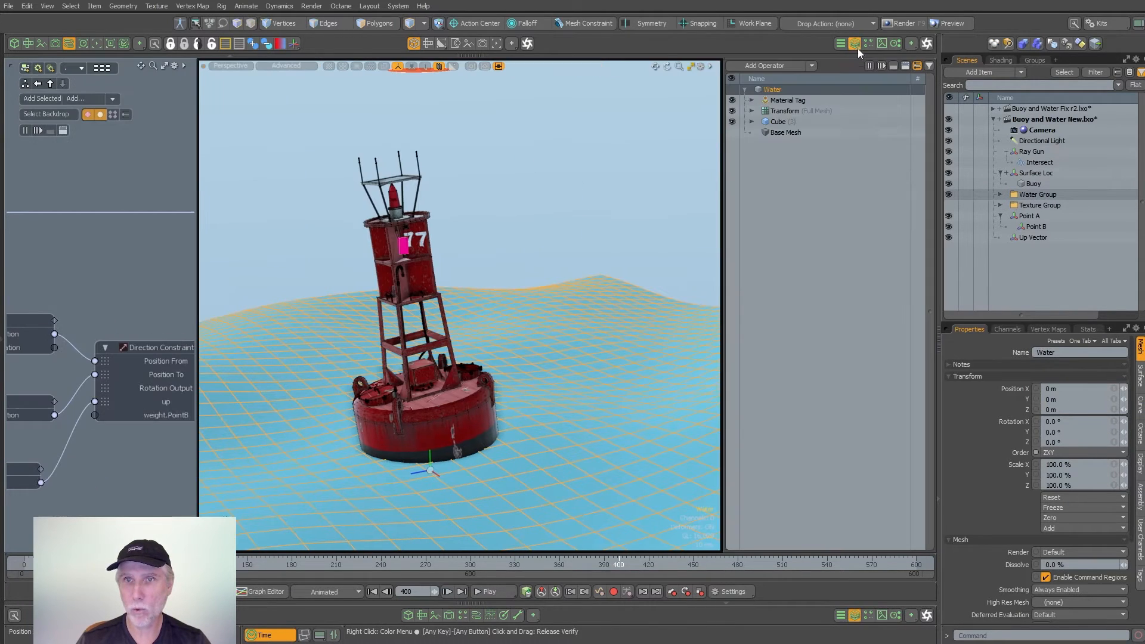
left_click(789, 121)
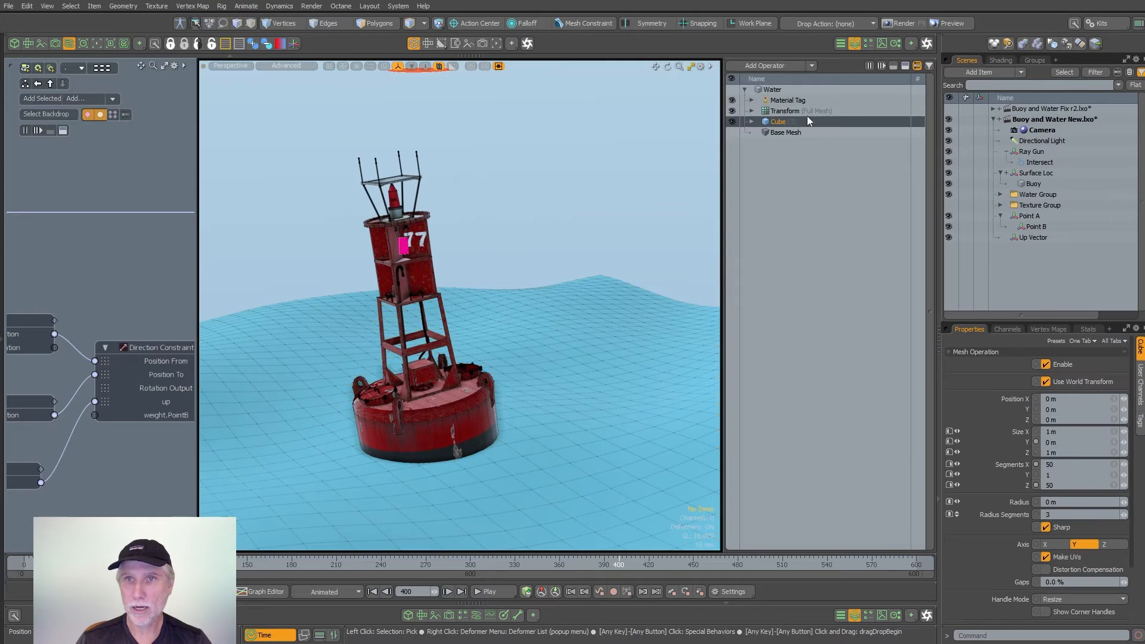
left_click(1066, 464)
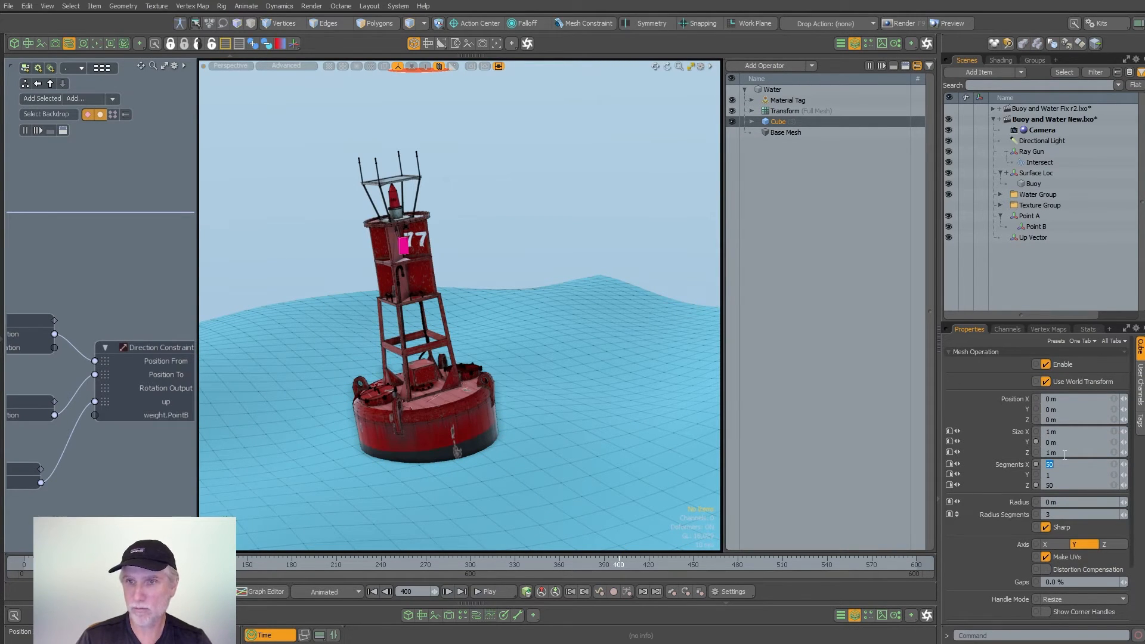
type("16")
key("Tab")
key("Return")
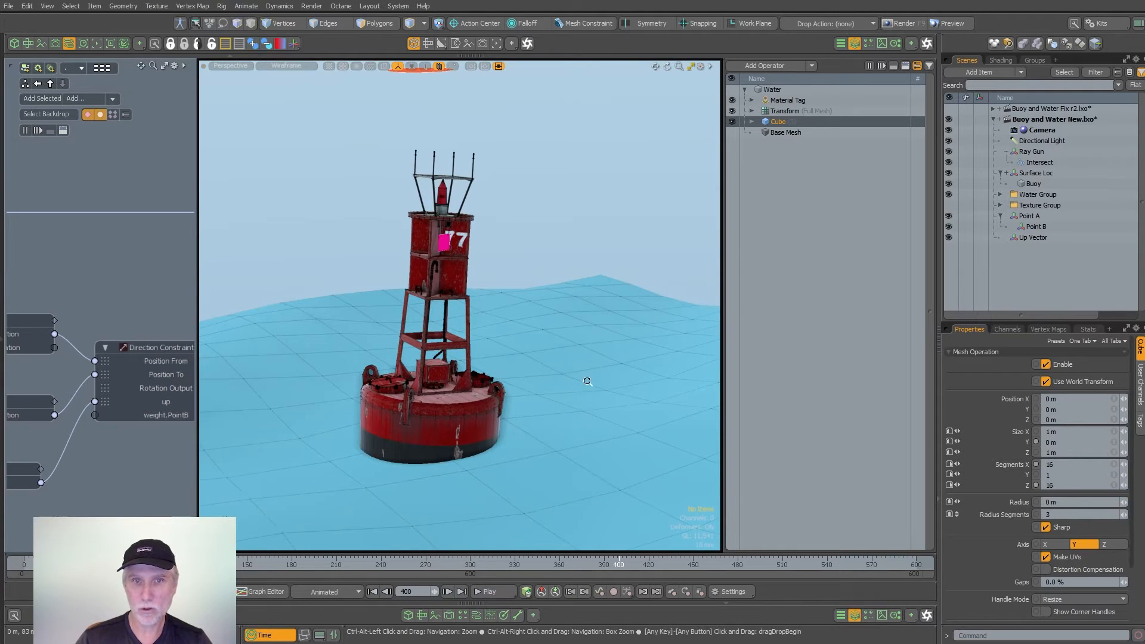
left_click_drag(588, 381, 482, 463, "ctrl+alt")
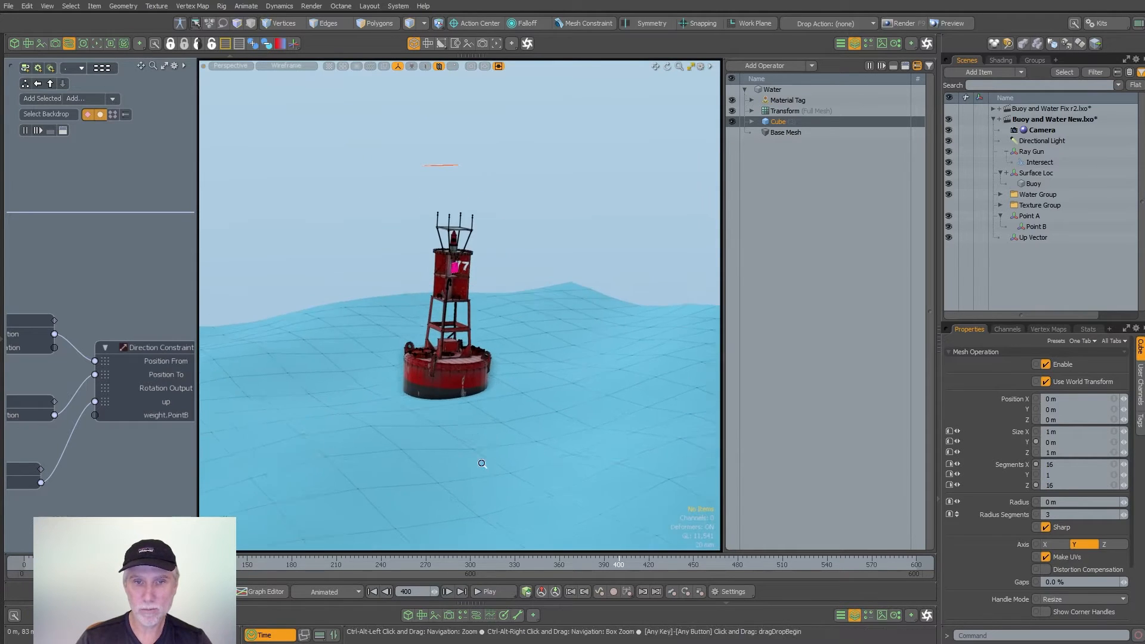
left_click(491, 591)
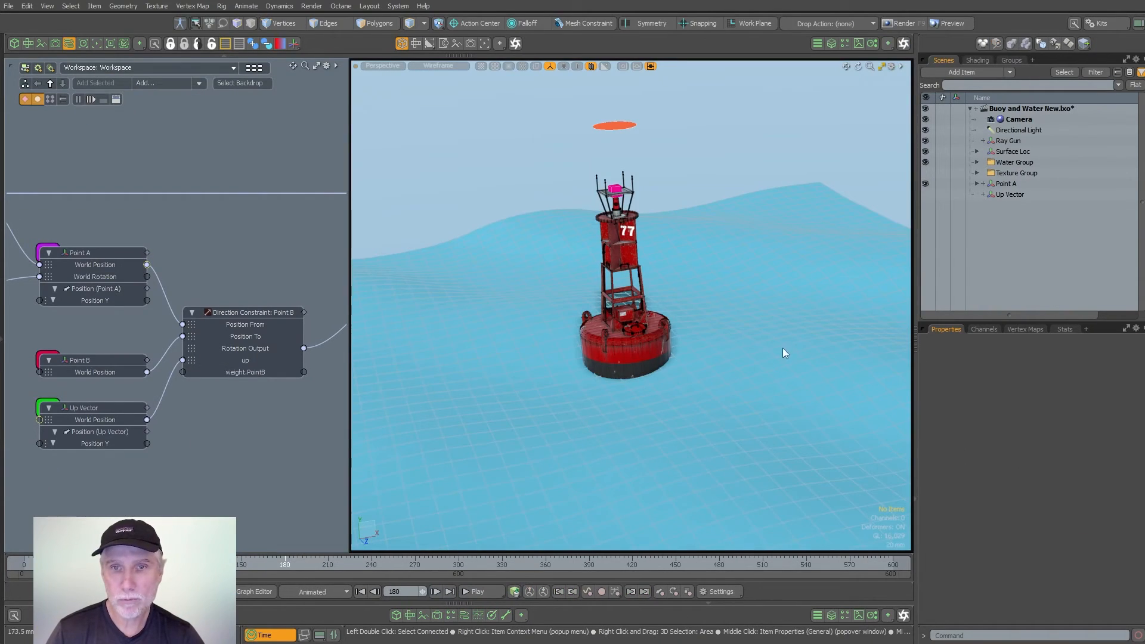
- Select the block of Water polygons beneath and around the buoy's base
left_click(782, 352)
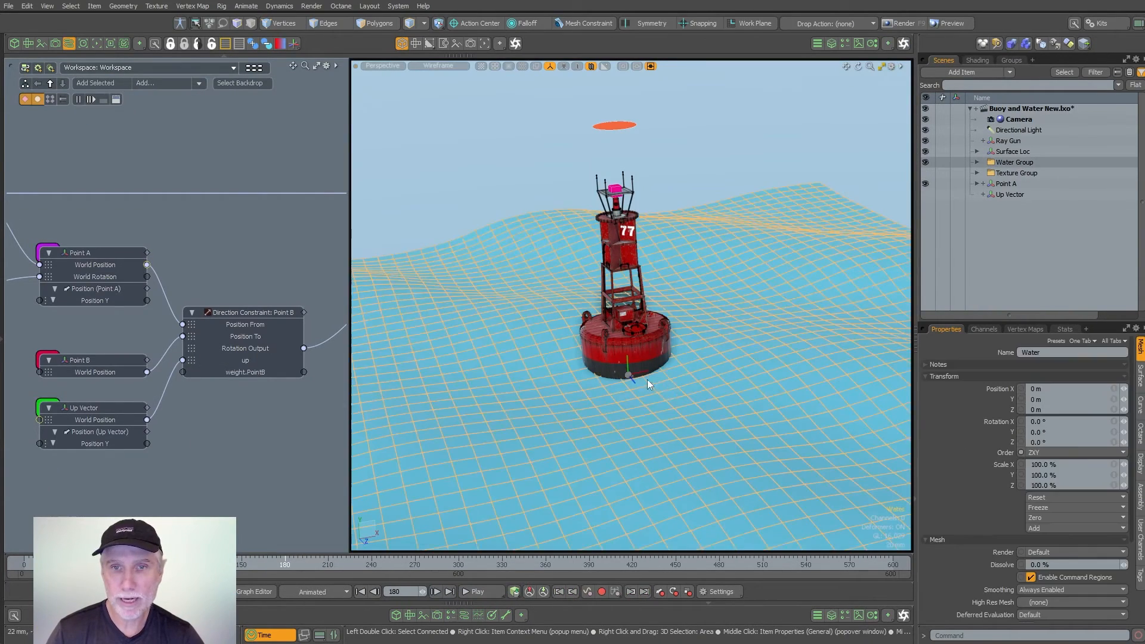
scroll(629, 379, "up", 5)
key("3")
left_click_drag(533, 383, 705, 397)
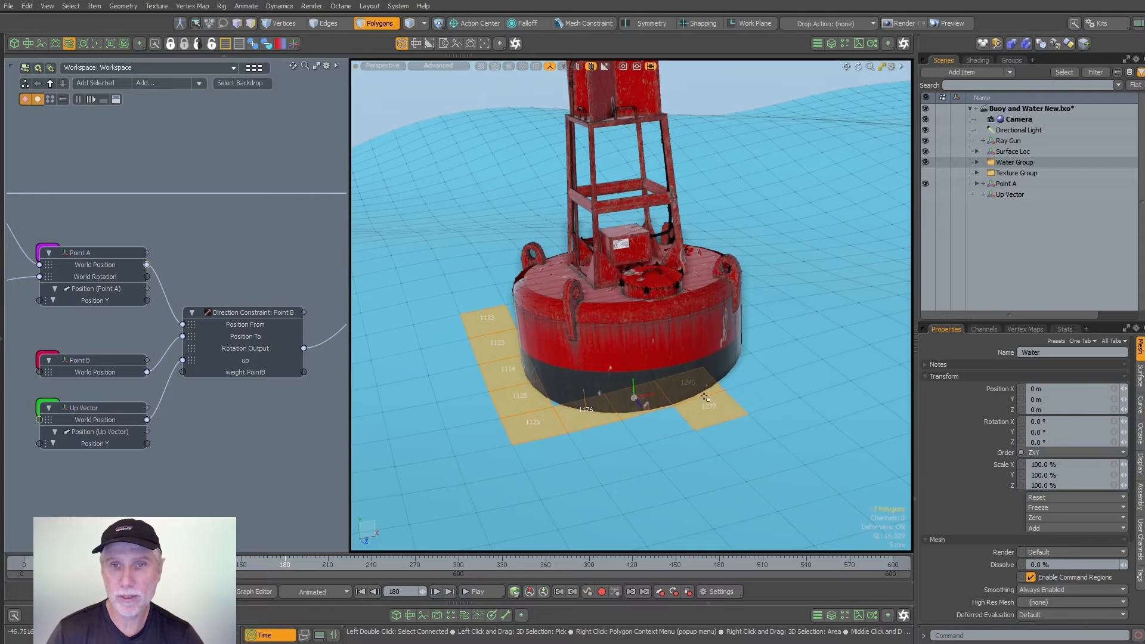
left_click_drag(715, 351, 567, 325, "shift")
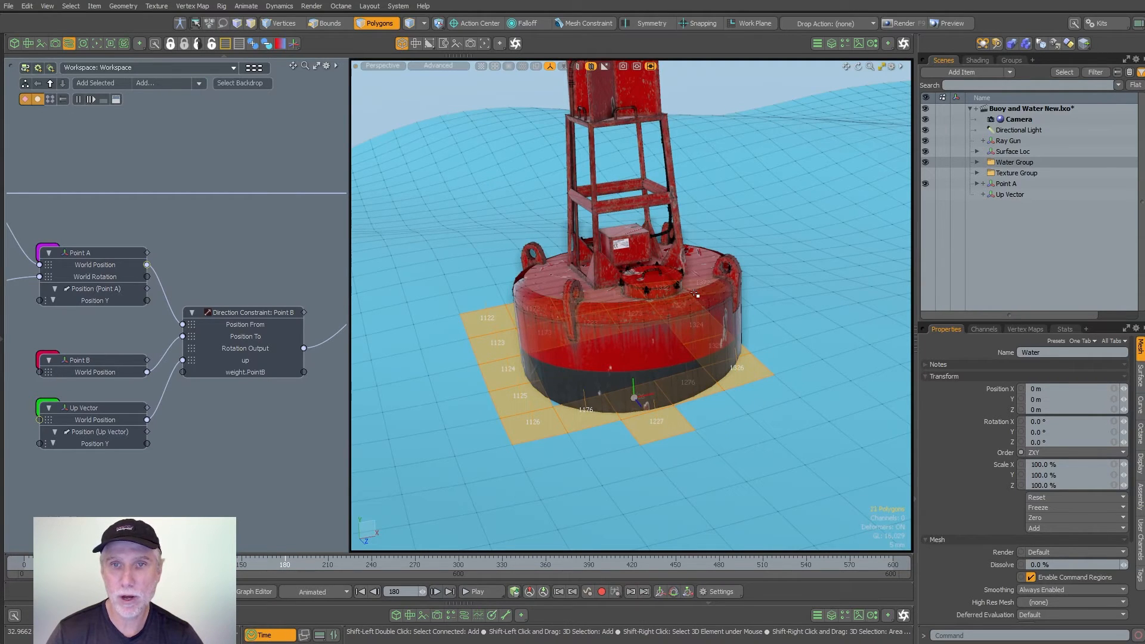
mouse_move(695, 294)
left_mouse_down("shift")
mouse_move(591, 368)
mouse_move(637, 400)
mouse_move(742, 386)
mouse_move(796, 396)
left_mouse_up("shift")
left_click(650, 419, "ctrl")
left_click_drag(801, 389, 808, 328, "shift")
left_click_drag(808, 328, 787, 297, "alt")
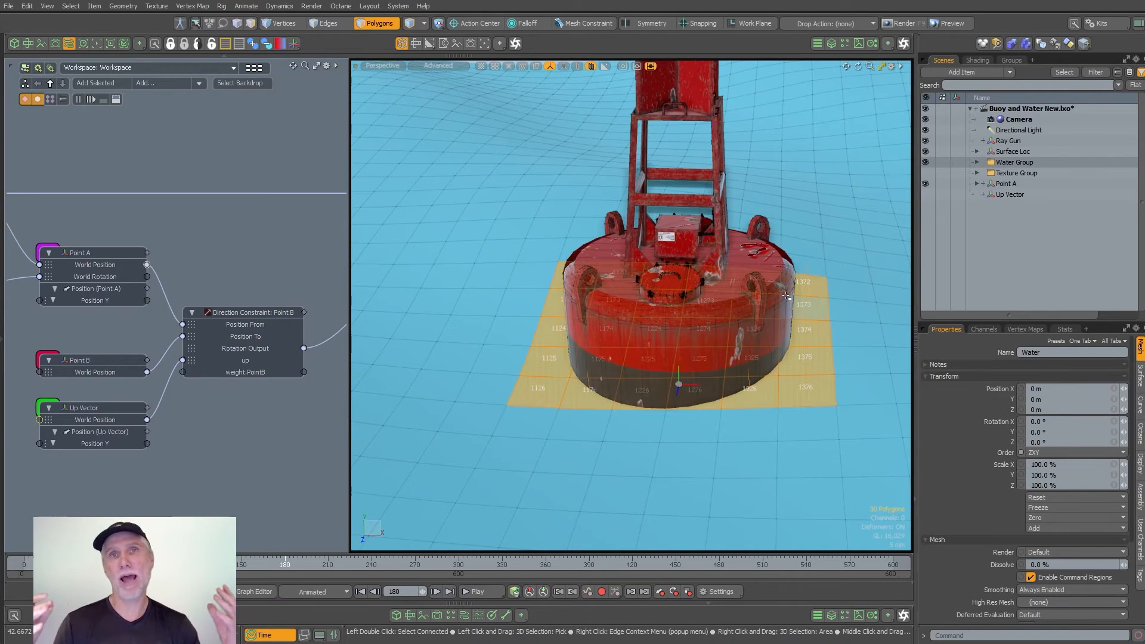
- Locate the Polygon Normal: Water node in the schematic and examine its index and offset properties
left_click_drag(114, 325, 342, 333, "alt+shift")
left_click_drag(50, 316, 204, 314, "alt+shift")
scroll(210, 314, "up", 4)
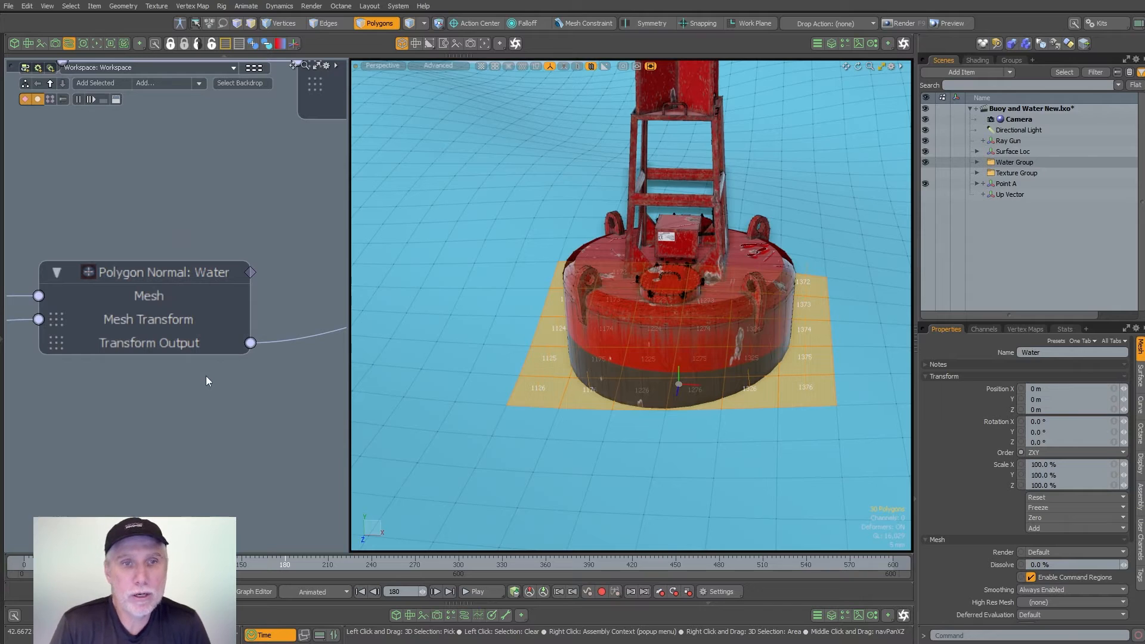
left_click(171, 276)
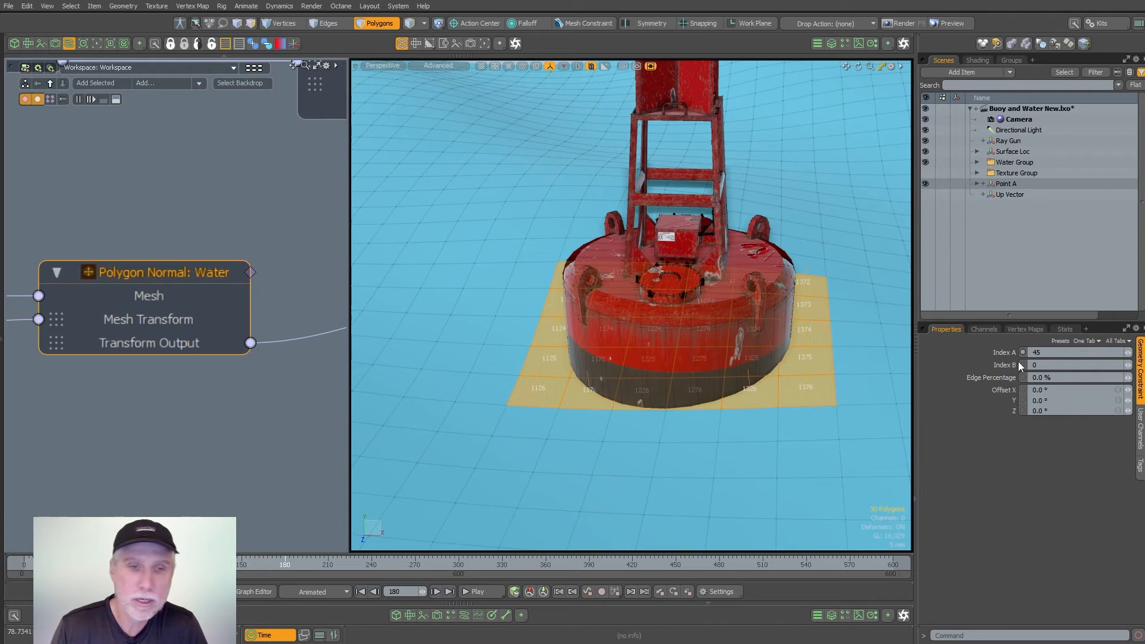
- Deselect the Water polygons around the buoy's base
left_click(328, 468)
scroll(553, 466, "down", 3)
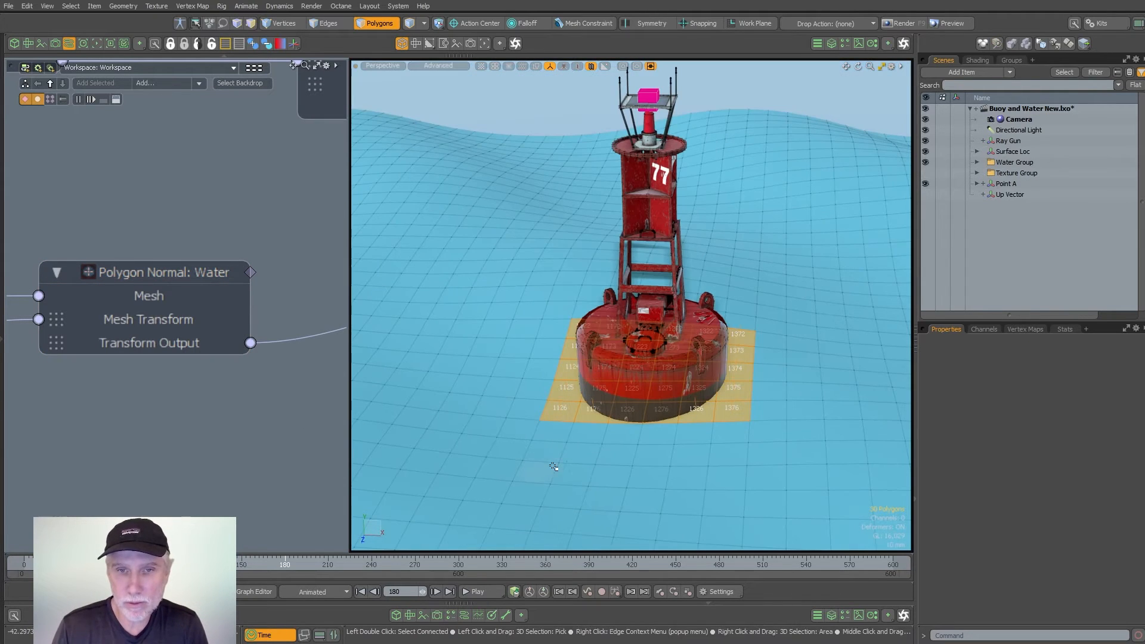
left_click(546, 103)
mouse_move(621, 412)
left_mouse_down("alt")
mouse_move(607, 386)
mouse_move(591, 416)
mouse_move(602, 405)
left_mouse_up("alt")
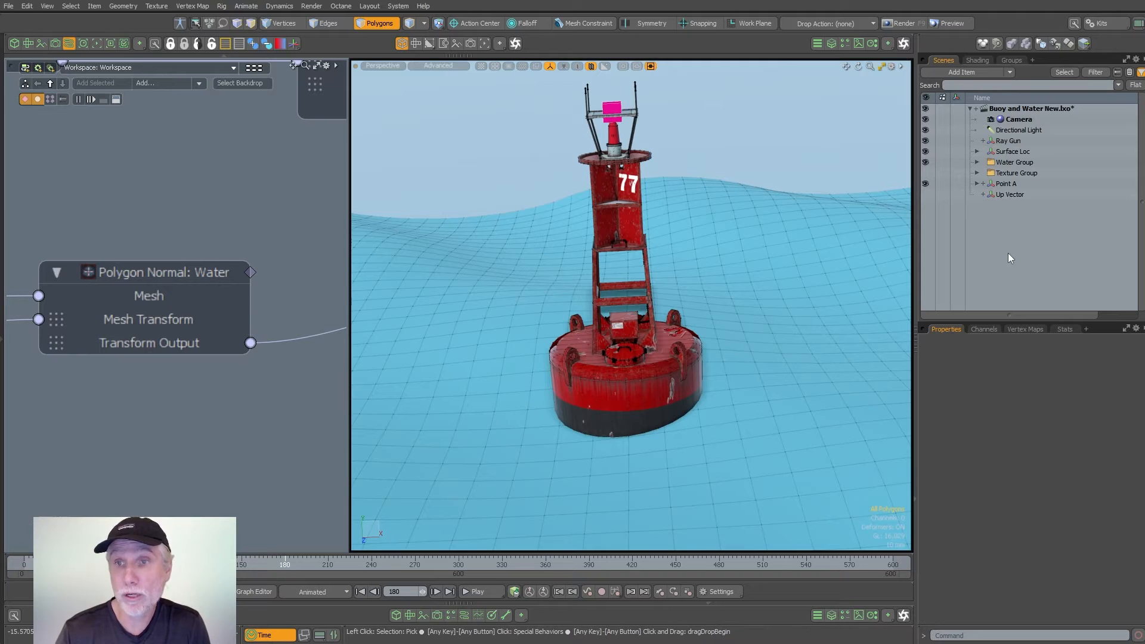
- Add a new mesh item and name it Water for Normal
key("n")
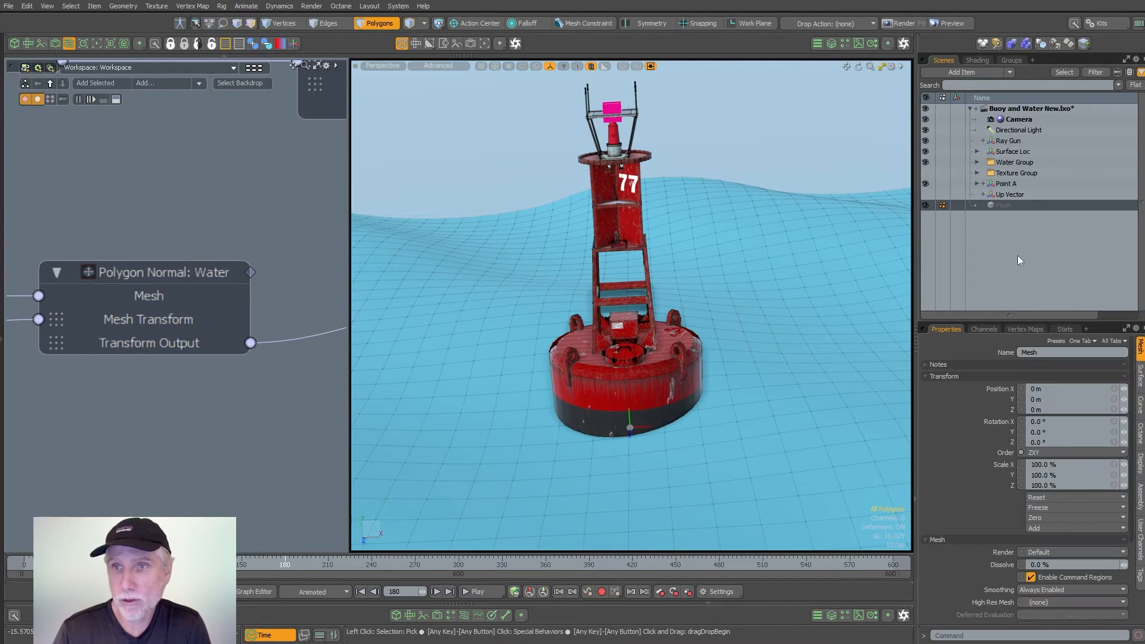
double_click(1015, 201)
type("Water for Normal")
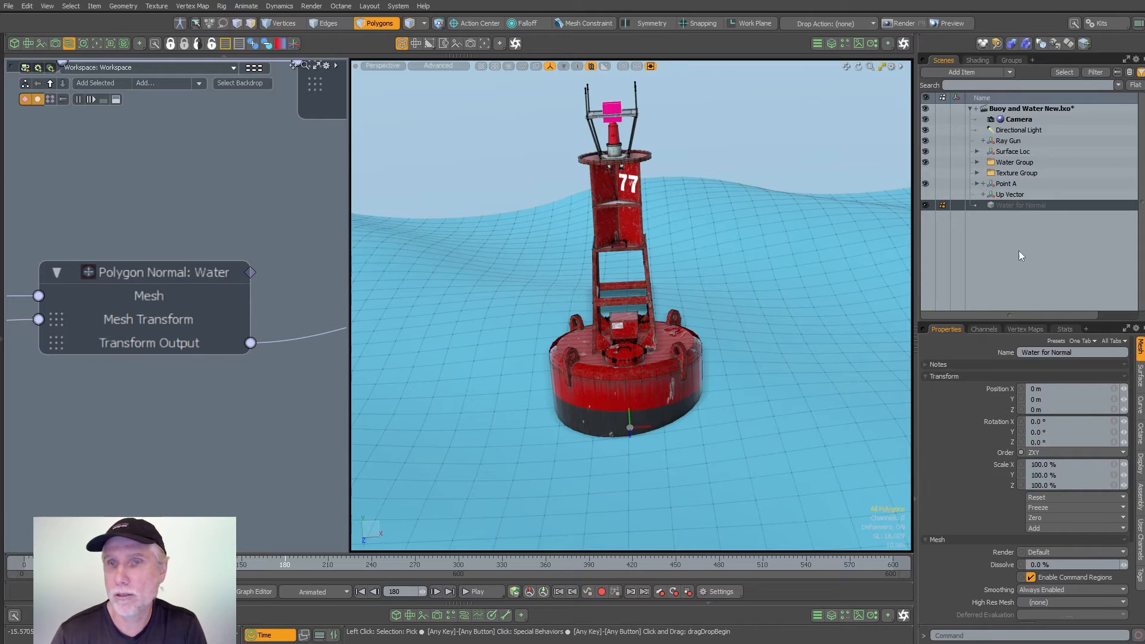
- Add a Cube mesh operation to the Water for Normal mesh and set its Y size to 0 m
left_click(831, 44)
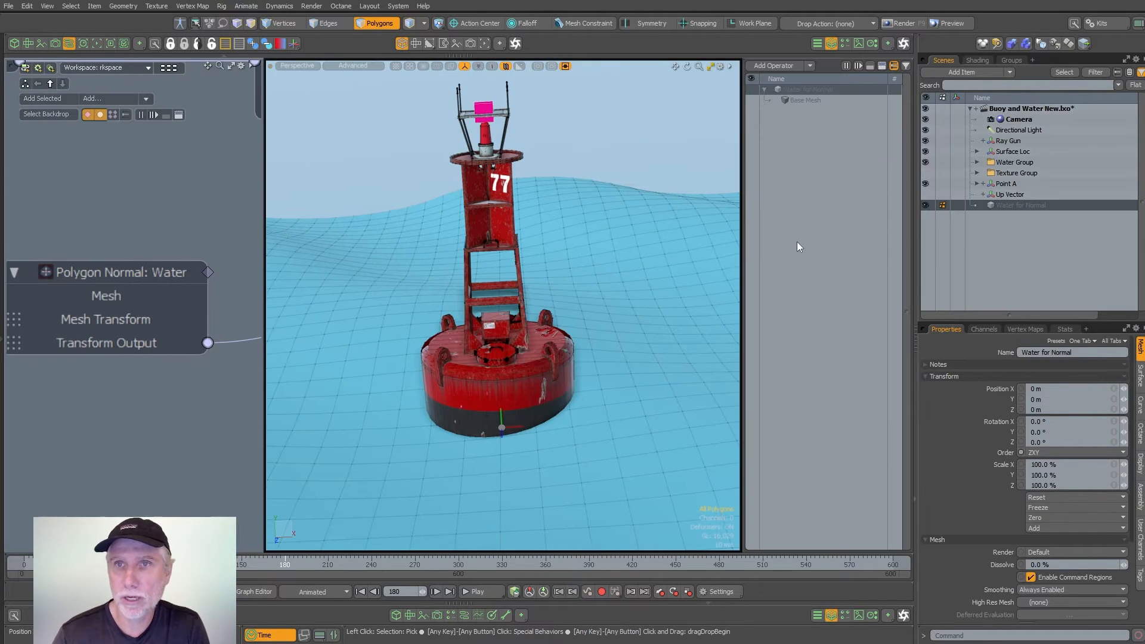
left_click(769, 67)
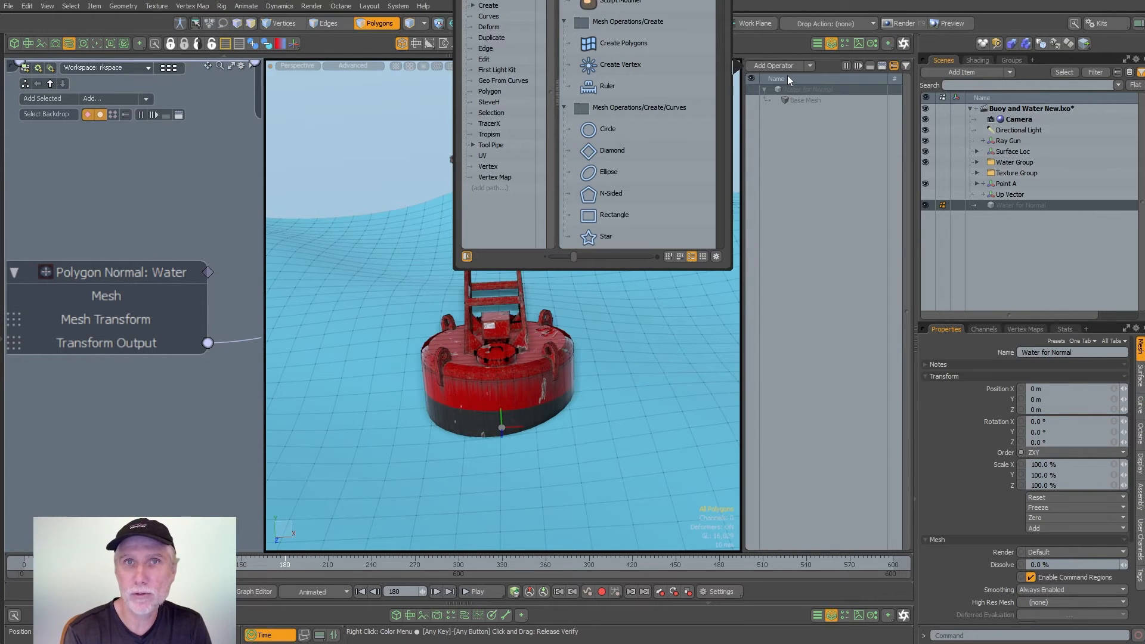
scroll(637, 172, "down", 5)
double_click(608, 172)
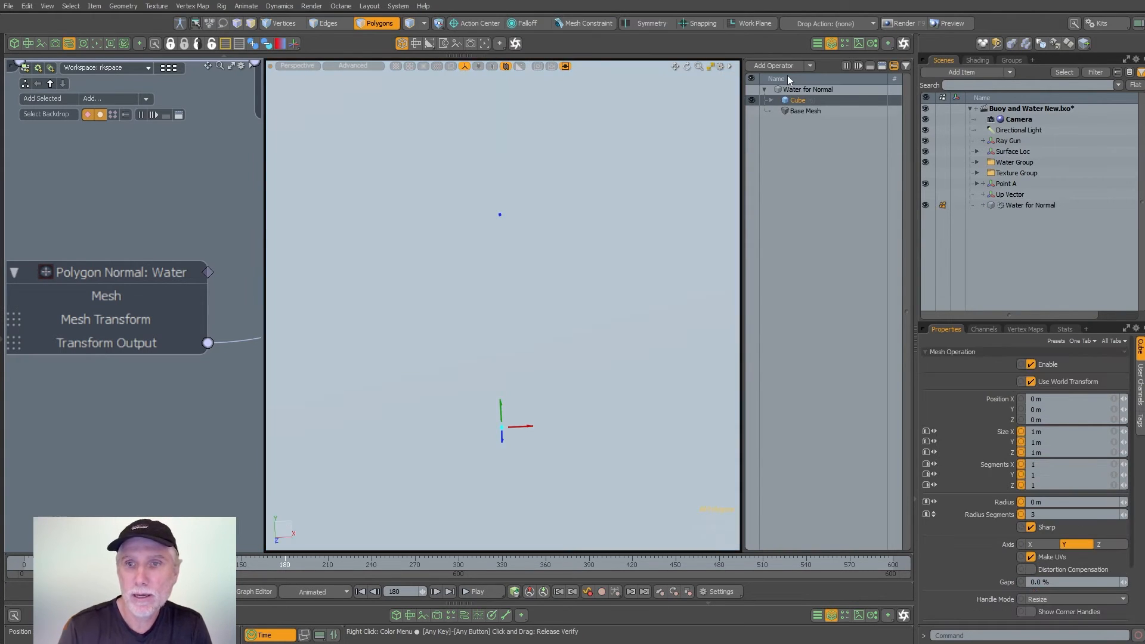
left_click(1048, 443)
type("0")
key("Return")
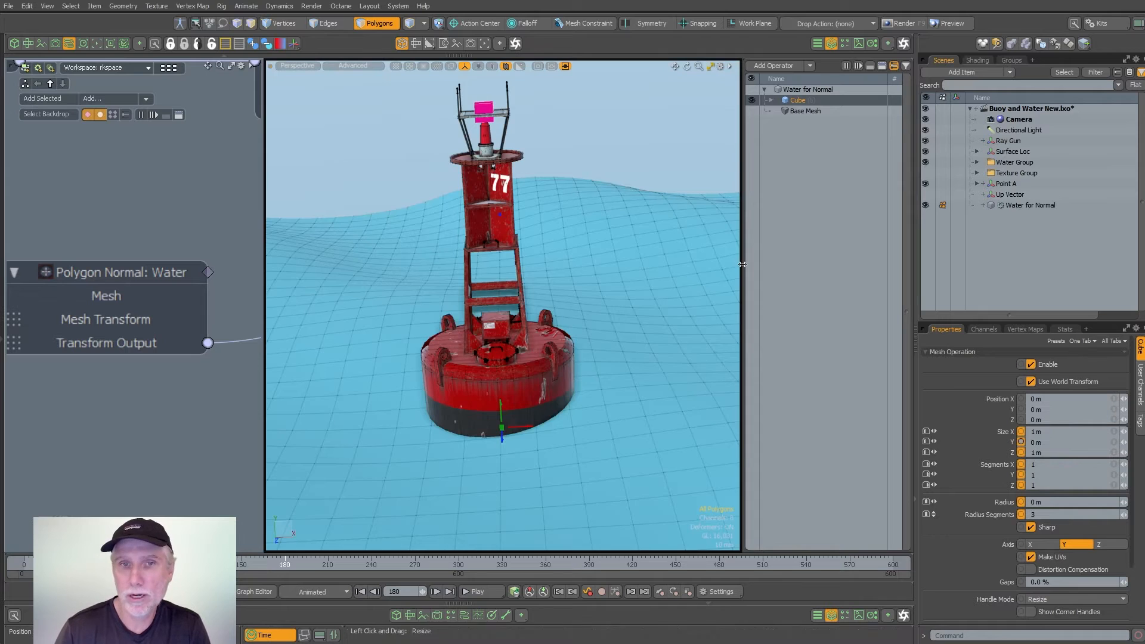
- Set the new Cube operation's segments to 16 in X and Z
key("k")
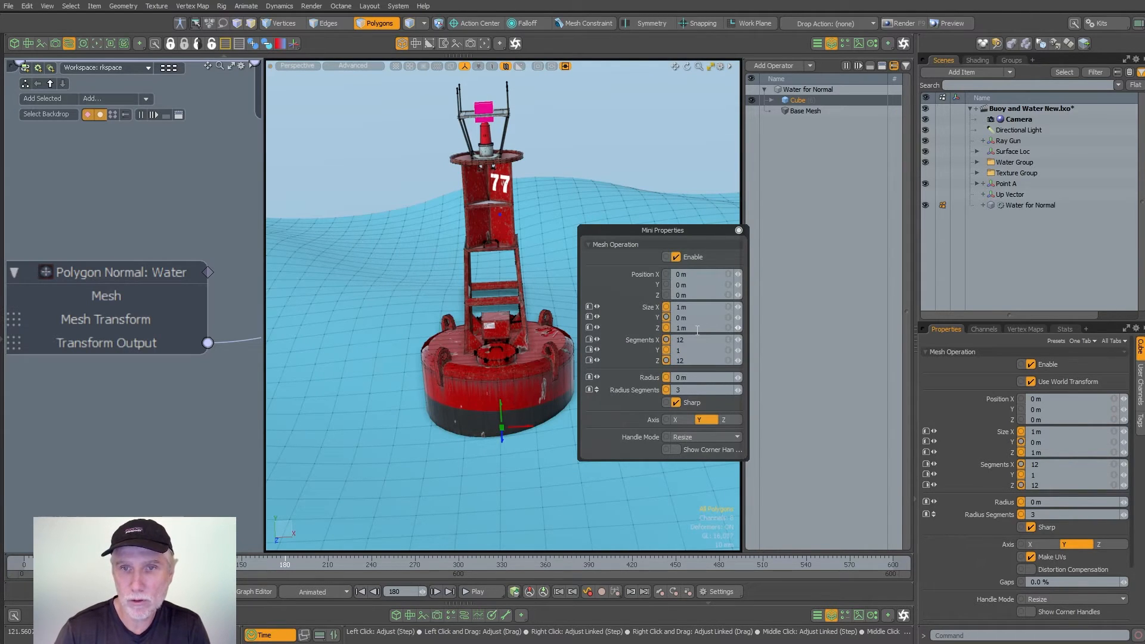
left_click_drag(689, 341, 619, 331)
type("16")
key("Tab")
key("Tab")
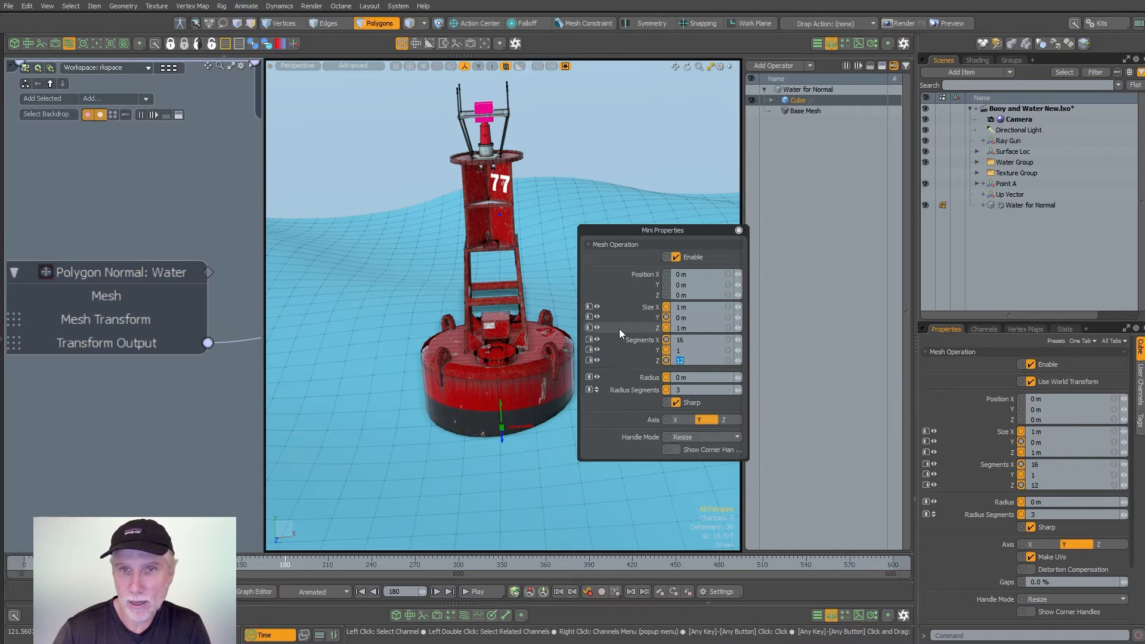
type("16")
key("Return")
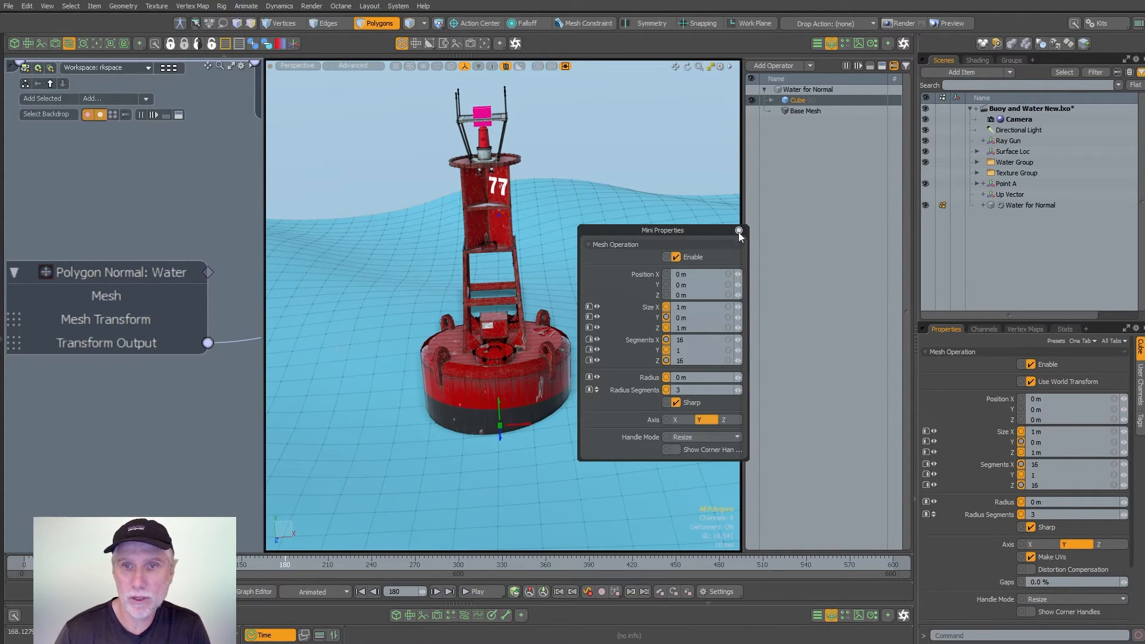
left_click(738, 231)
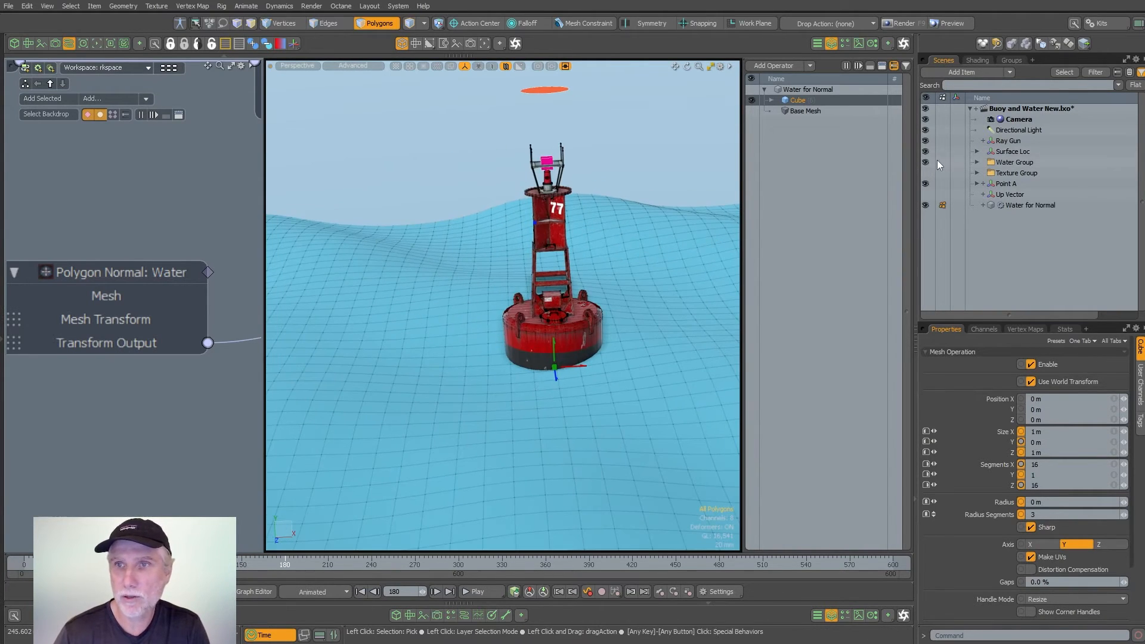
- Hide the Water Group so that only the new flat plane shows around the buoy
left_click(925, 162)
mouse_move(569, 256)
left_mouse_down("alt")
mouse_move(621, 299)
mouse_move(576, 254)
left_mouse_up("alt")
scroll(596, 245, "down", 5)
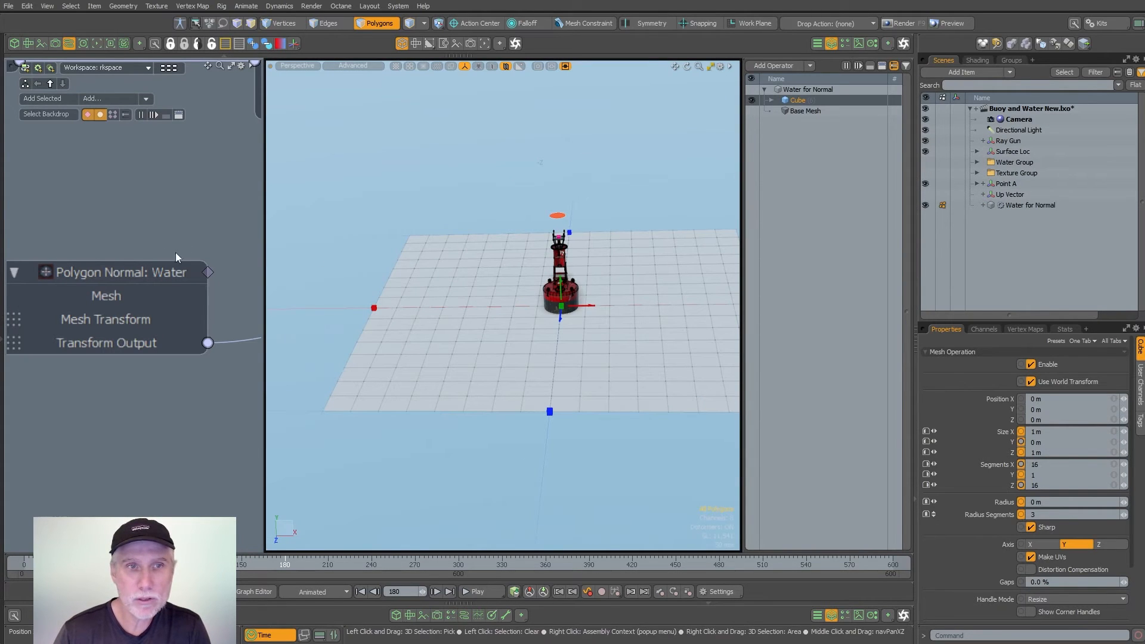
- Enlarge the schematic and space out the Transform (Full Mesh) and Cube (3) nodes in a column beneath the Material Tag node
left_click_drag(264, 362, 455, 366)
scroll(374, 338, "down", 5)
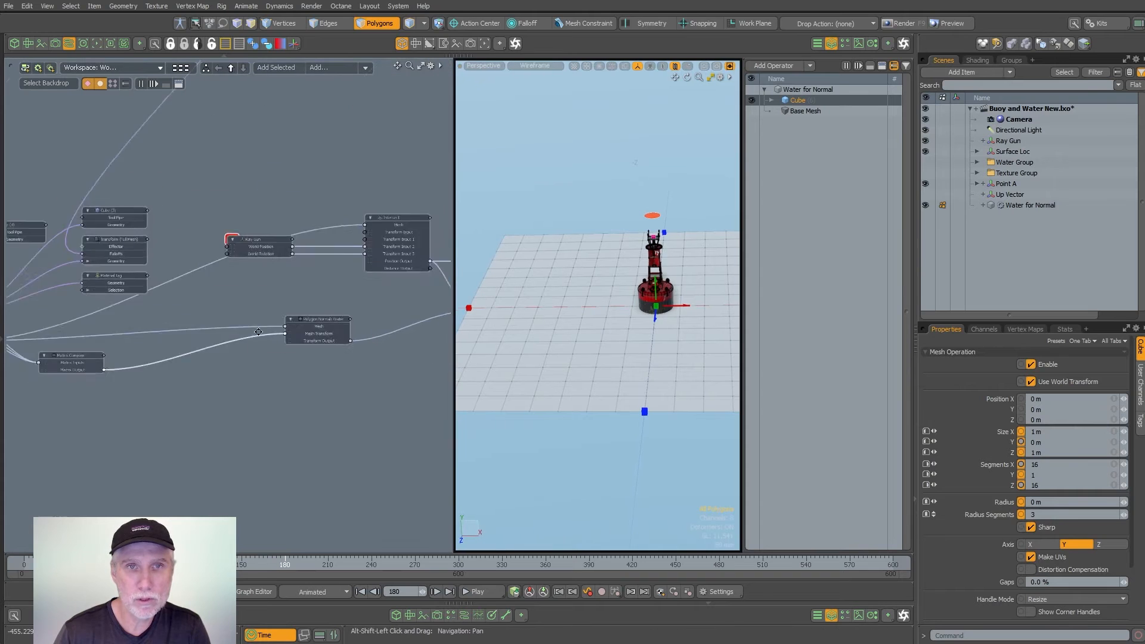
left_click_drag(157, 243, 290, 315, "alt+shift")
left_click_drag(382, 101, 127, 468, "alt+shift")
left_click_drag(266, 246, 337, 328, "alt+shift")
mouse_move(136, 298)
left_mouse_down("ctrl+alt")
mouse_move(241, 286)
mouse_move(143, 292)
left_mouse_up("ctrl+alt")
left_click_drag(173, 402, 344, 207, "alt+shift")
left_click_drag(172, 507, 264, 236, "alt+shift")
left_click_drag(241, 337, 158, 317, "ctrl+alt")
left_click_drag(382, 256, 199, 319, "alt+shift")
left_click_drag(357, 271, 421, 279, "ctrl+alt")
left_click_drag(332, 381, 325, 92)
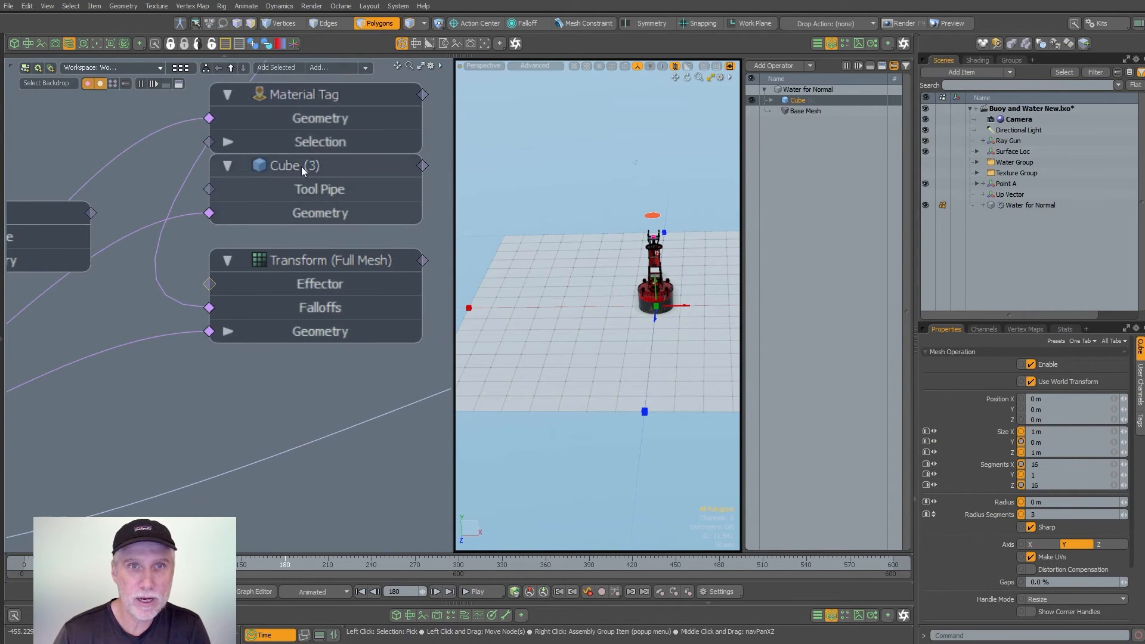
left_click_drag(302, 166, 306, 403)
left_click_drag(327, 270, 340, 216)
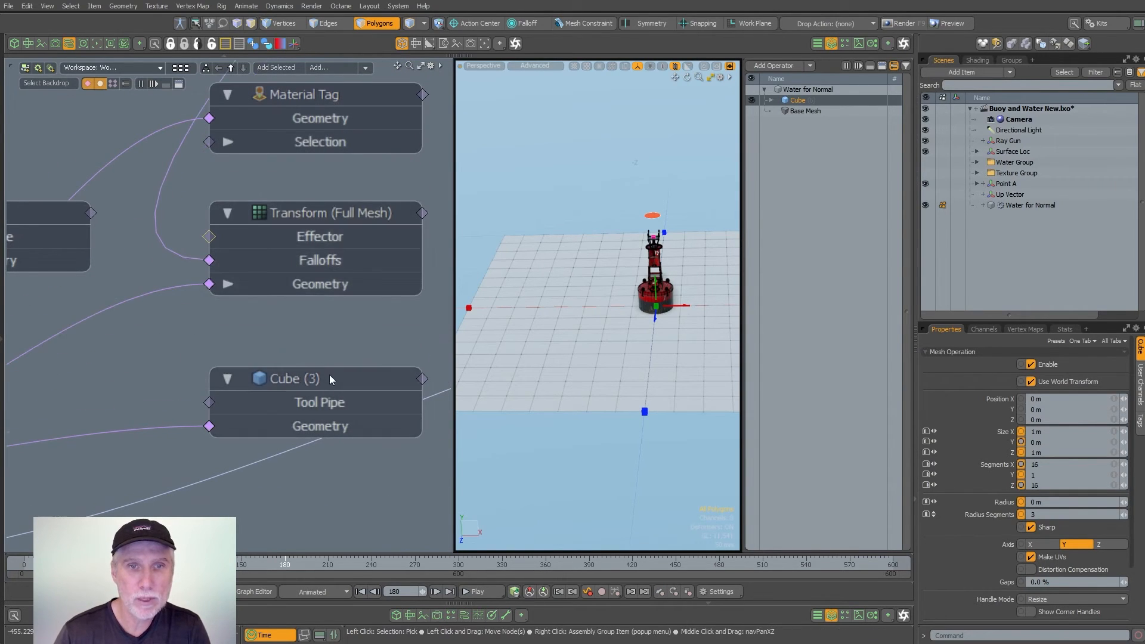
left_click_drag(329, 374, 328, 345)
scroll(425, 268, "down", 3)
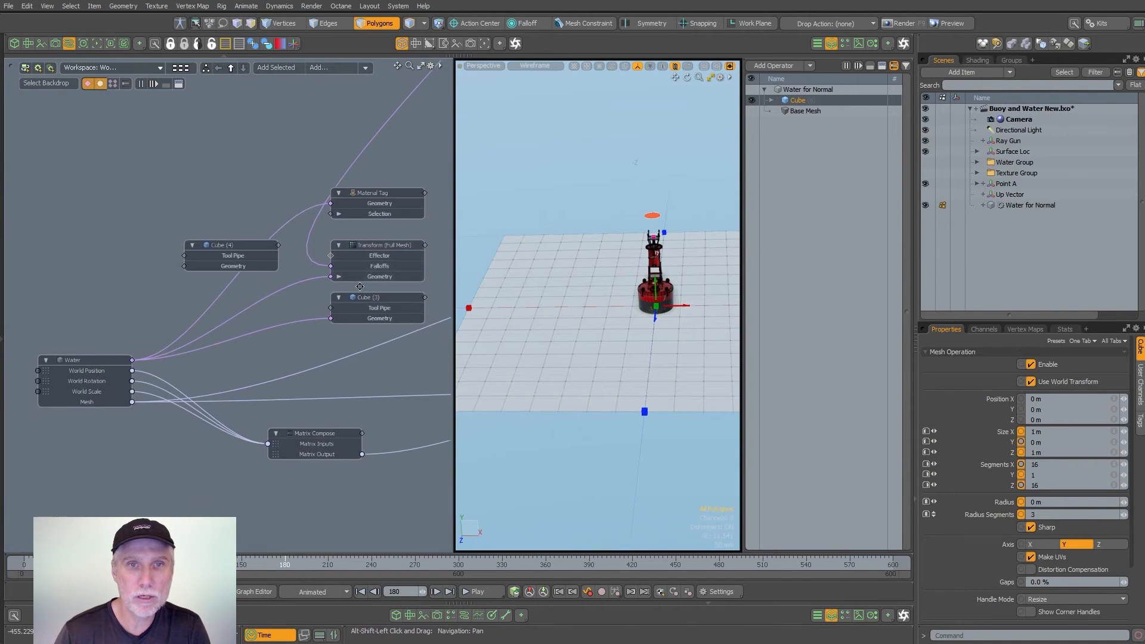
- Add the Water for Normal mesh to the schematic and bring in its linked Cube node
left_click_drag(1019, 208, 841, 240)
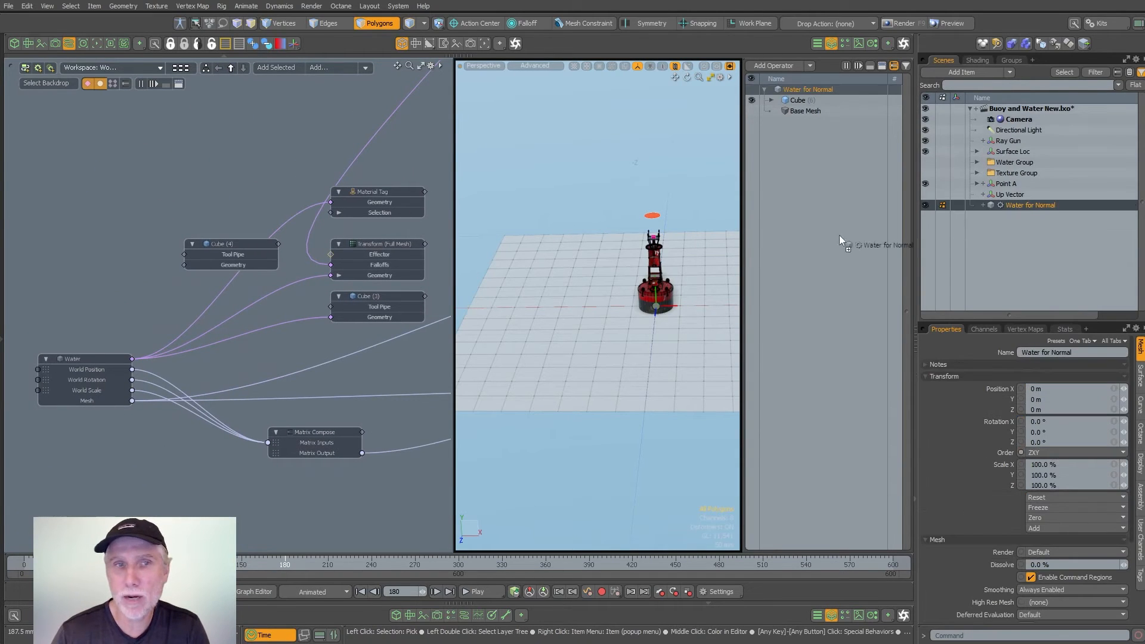
left_click_drag(66, 174, 66, 171)
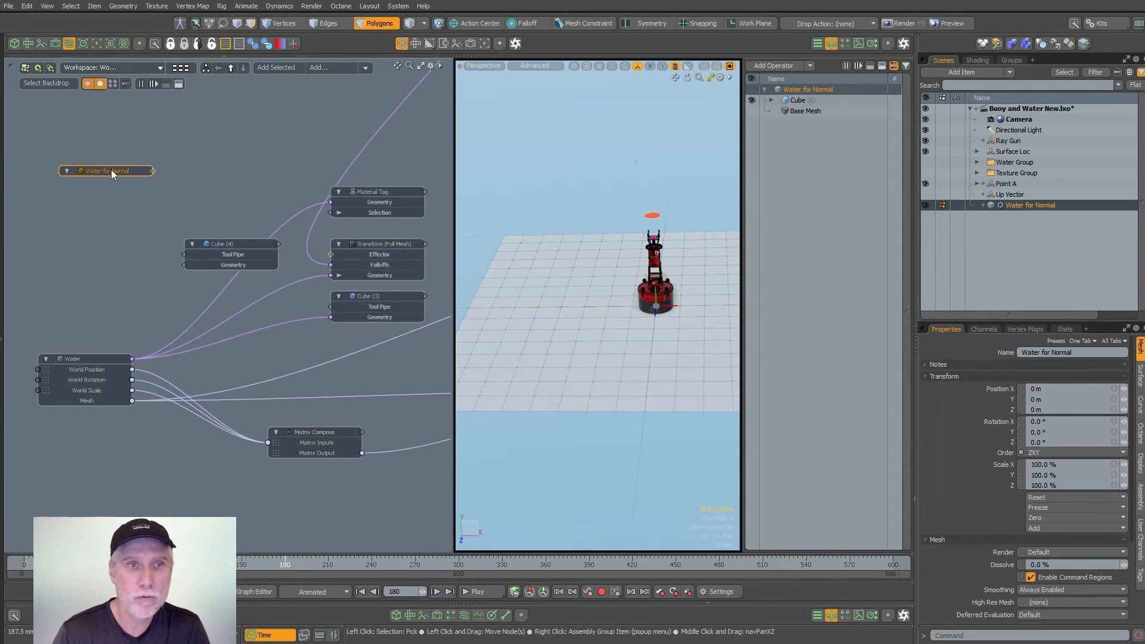
double_click(155, 168)
left_click_drag(137, 153, 237, 149)
scroll(251, 137, "down", 4)
scroll(236, 143, "up", 4)
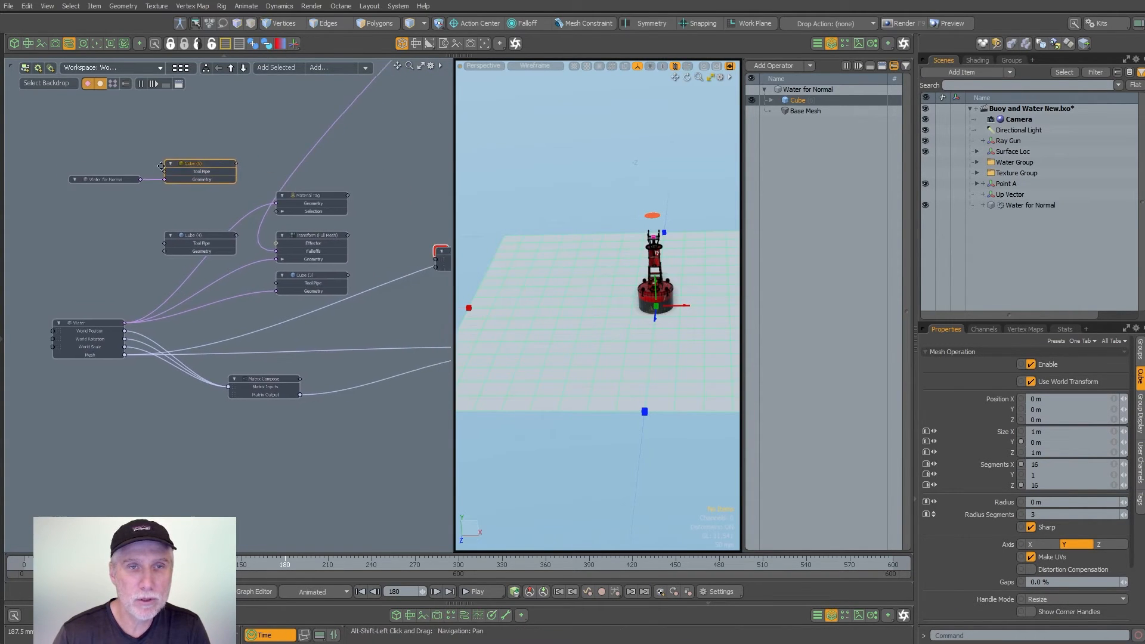
- Connect the Water for Normal node to the Geometry input of the Transform (Full Mesh) node
left_click(268, 141)
scroll(172, 255, "down", 2)
left_click_drag(113, 228, 139, 260, "alt+shift")
left_click_drag(268, 273, 214, 263, "alt+shift")
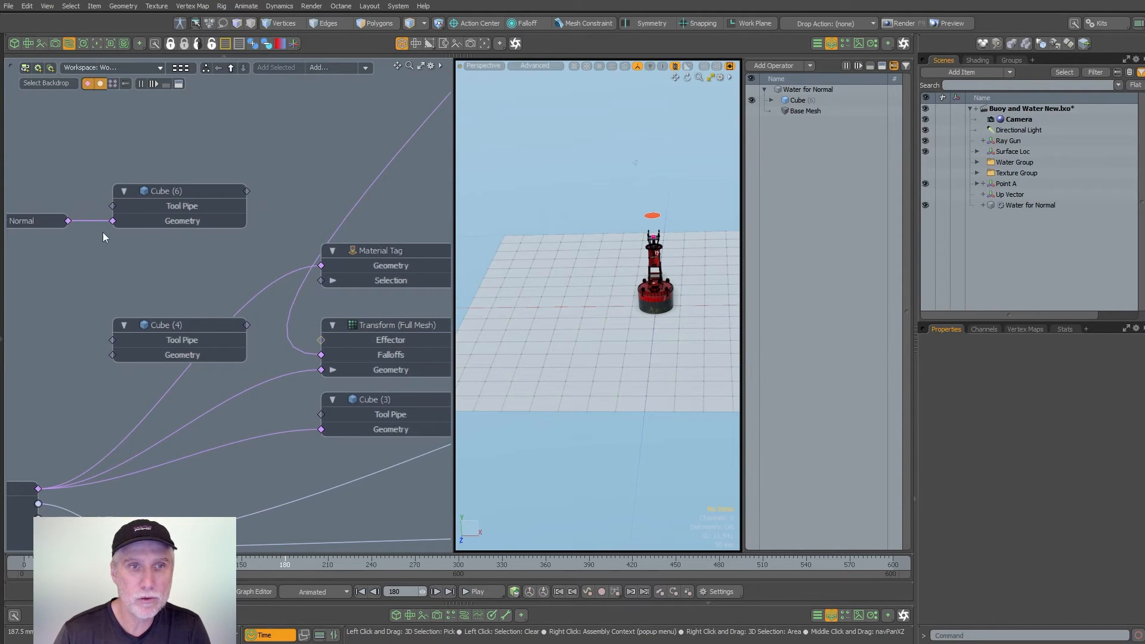
left_click_drag(344, 368, 344, 370)
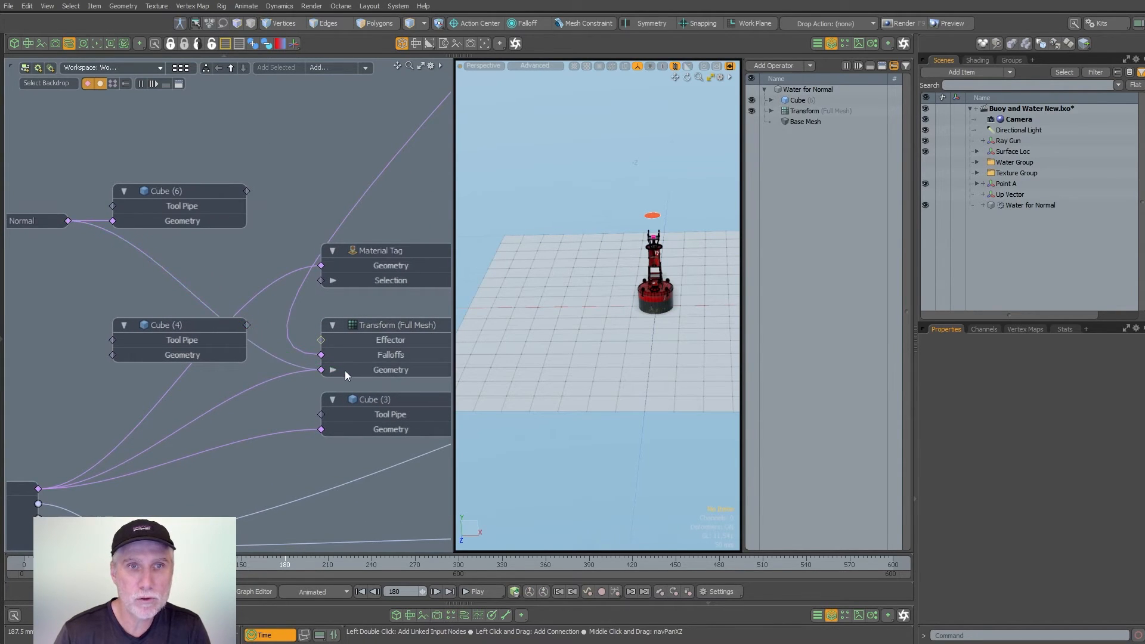
left_click_drag(146, 217, 219, 208, "alt+shift")
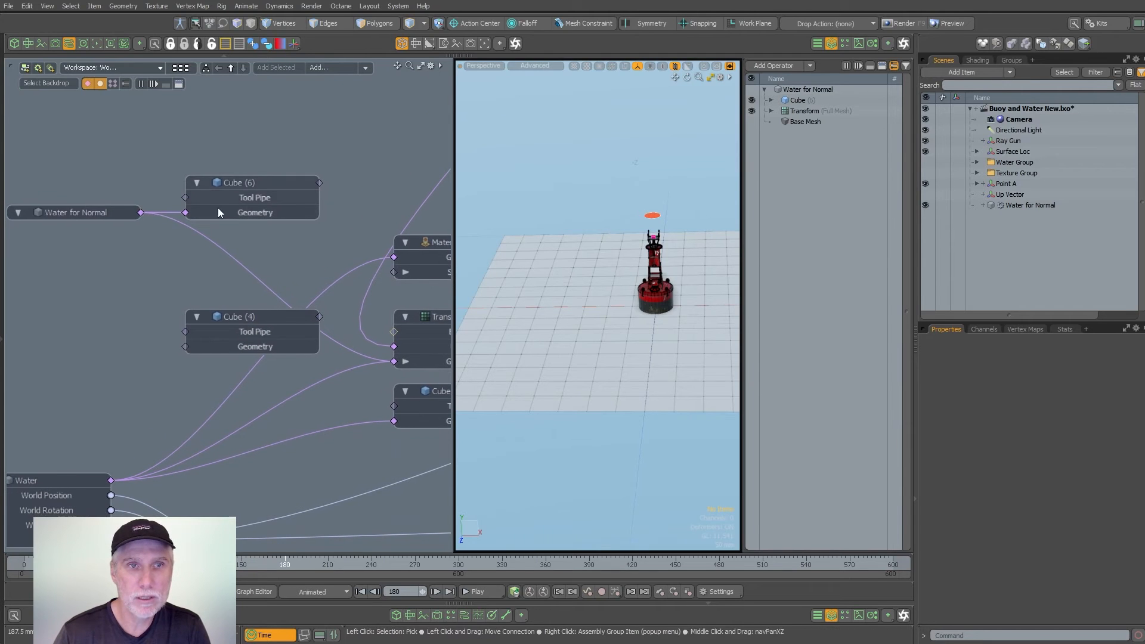
- Move the Transform operation above the Cube in the Water for Normal operator stack
left_click(86, 220)
left_click(793, 113)
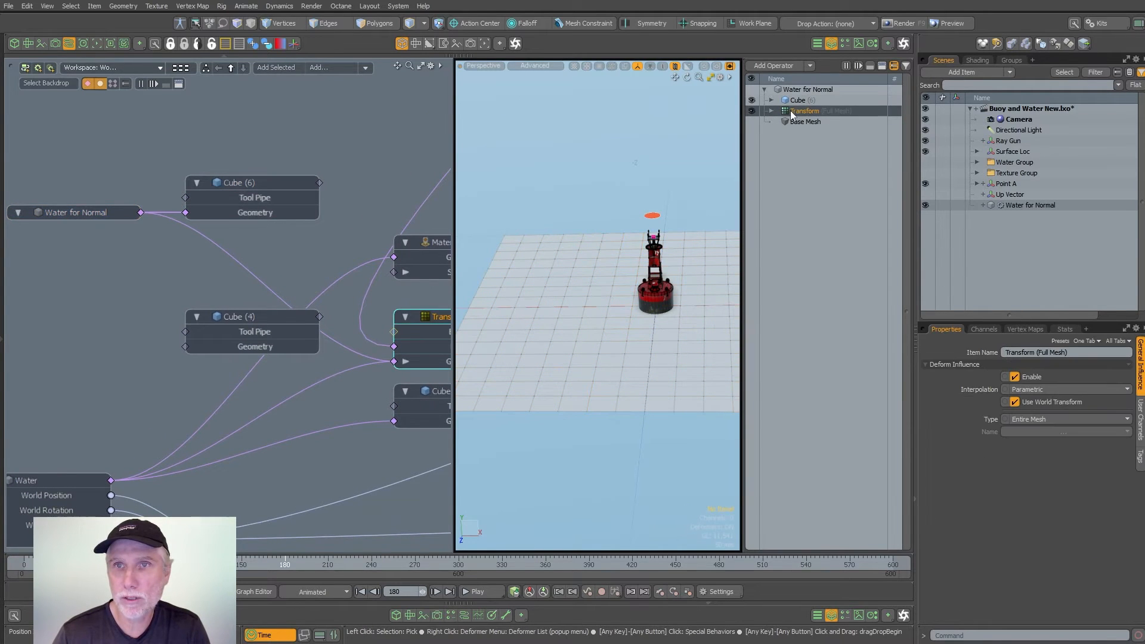
left_click_drag(817, 101, 816, 98)
- Review the Water mesh's operators and move the Material Tag above the Transform in its stack
left_click_drag(170, 363, 256, 304, "alt+shift")
left_click(146, 421)
left_click(797, 122)
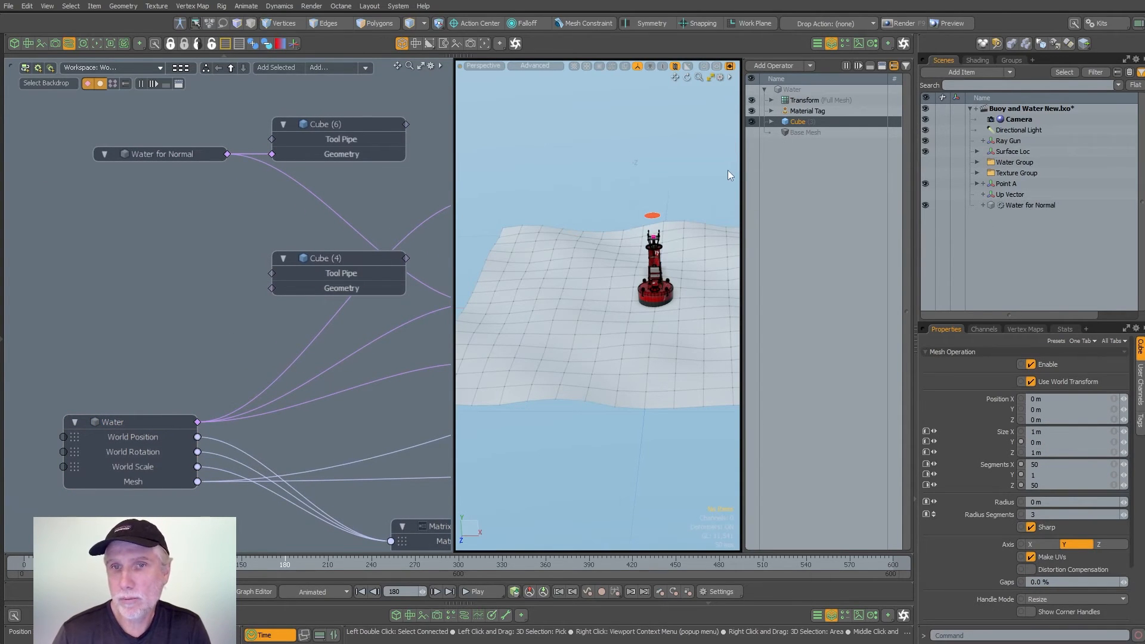
left_click_drag(806, 110, 811, 97)
left_click(804, 113)
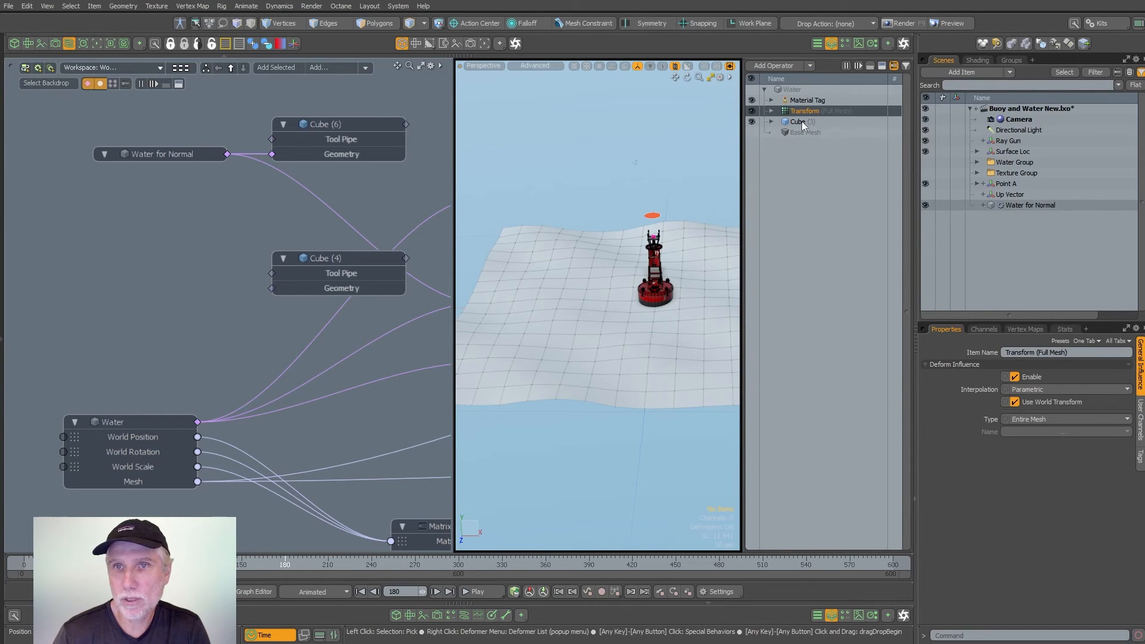
left_click(814, 99)
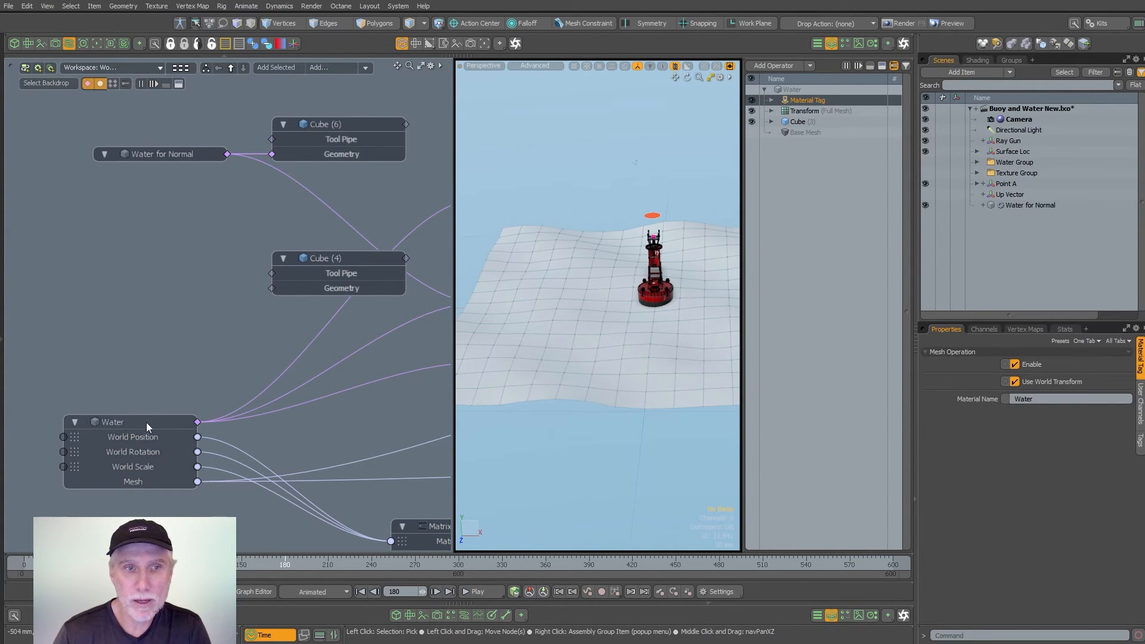
- Check the Cube and Transform operations of Water for Normal, and scrub the timeline to frame 182 to inspect the deforming plane
left_click(192, 154)
left_click(799, 111)
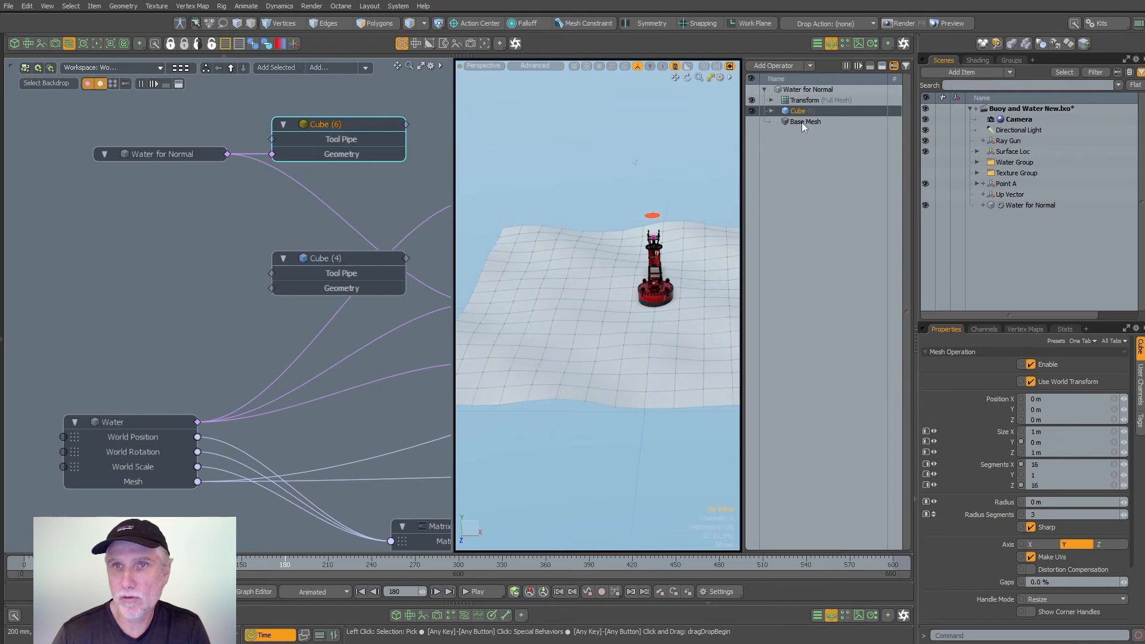
left_click(803, 101)
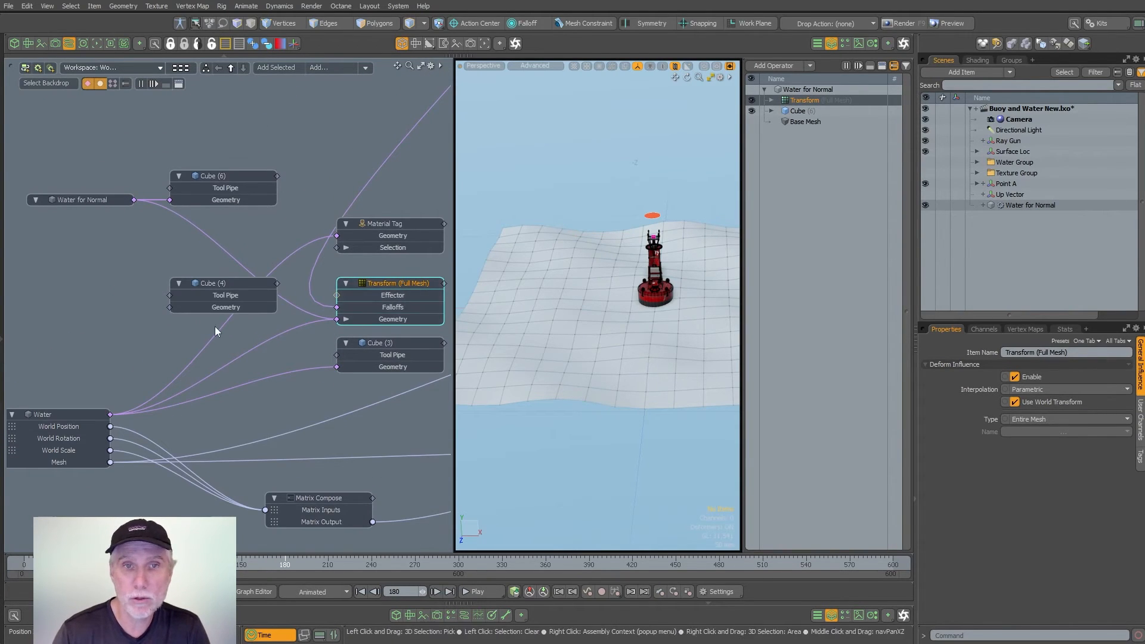
left_click(164, 478)
left_click_drag(602, 346, 620, 369, "alt")
mouse_move(280, 565)
left_mouse_down()
mouse_move(505, 565)
mouse_move(286, 564)
left_mouse_up()
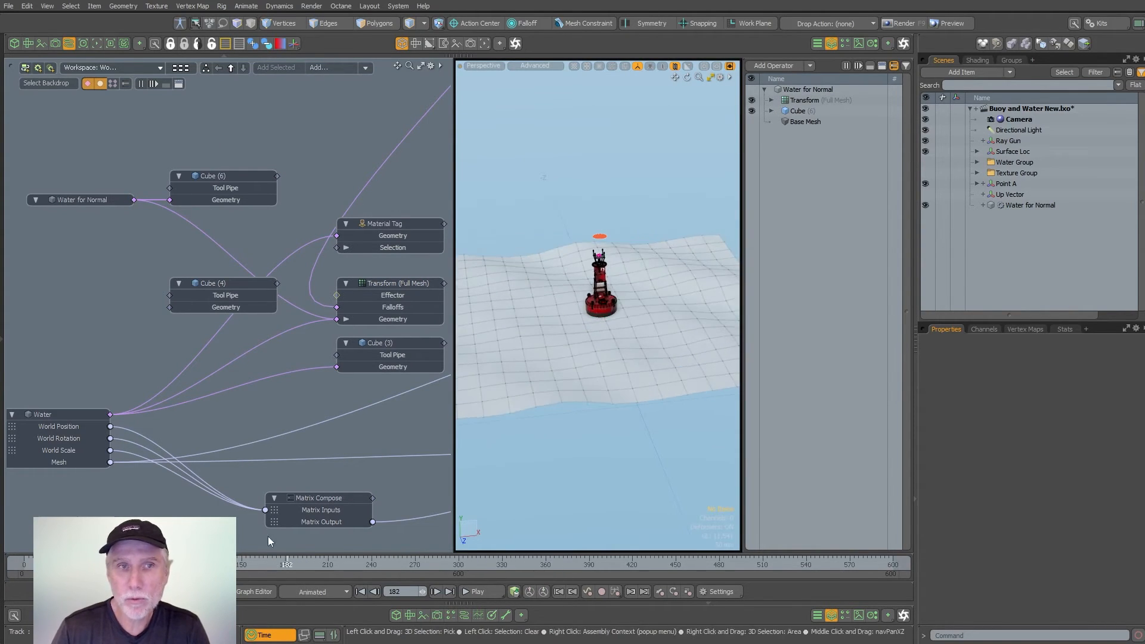
scroll(599, 355, "down", 1)
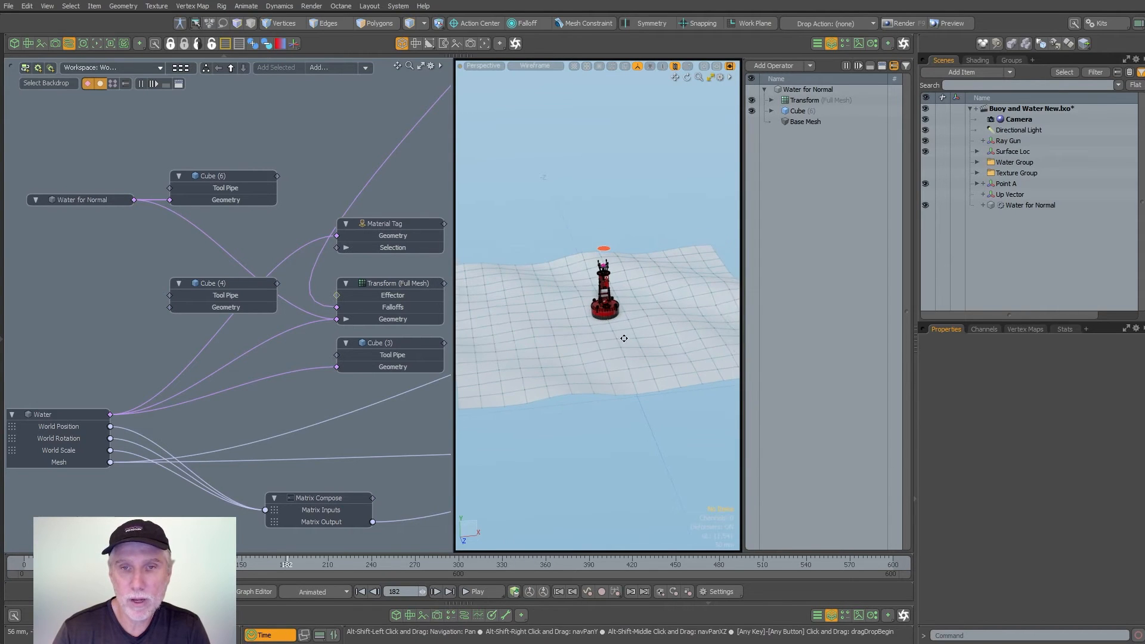
left_click_drag(624, 337, 633, 326, "alt+shift")
scroll(313, 367, "down", 2)
- Move the Water for Normal and Cube (6) nodes together below the Matrix Compose node in the schematic
left_click_drag(313, 367, 261, 288, "alt+shift")
left_click(98, 154)
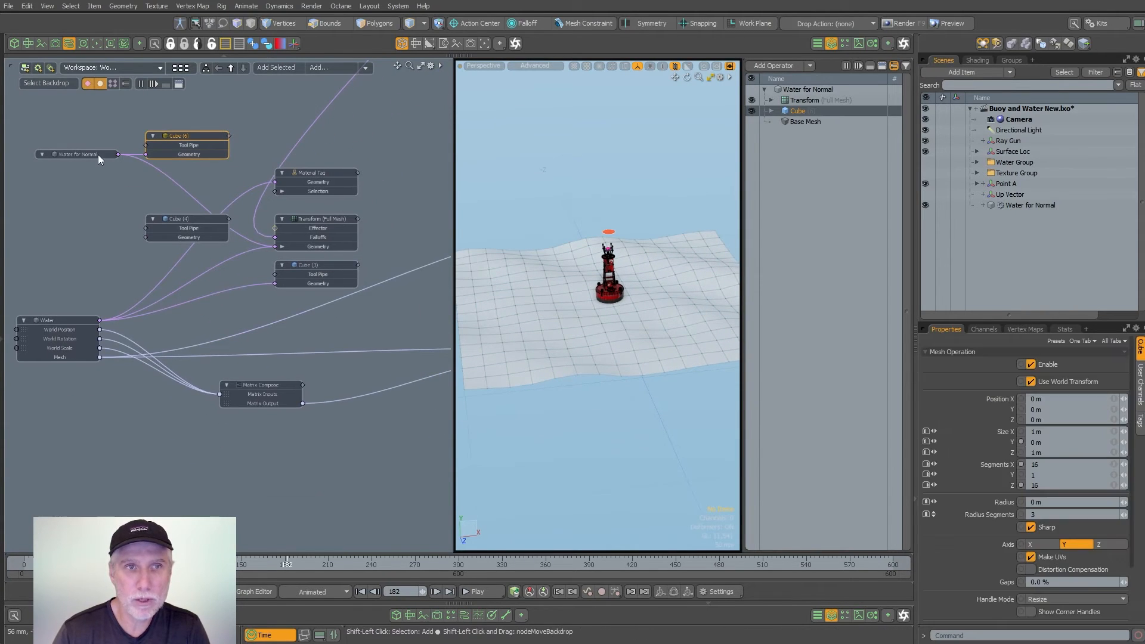
left_click_drag(90, 154, 256, 378)
left_click_drag(149, 371, 247, 335, "alt")
scroll(344, 325, "up", 3)
scroll(331, 317, "down", 4)
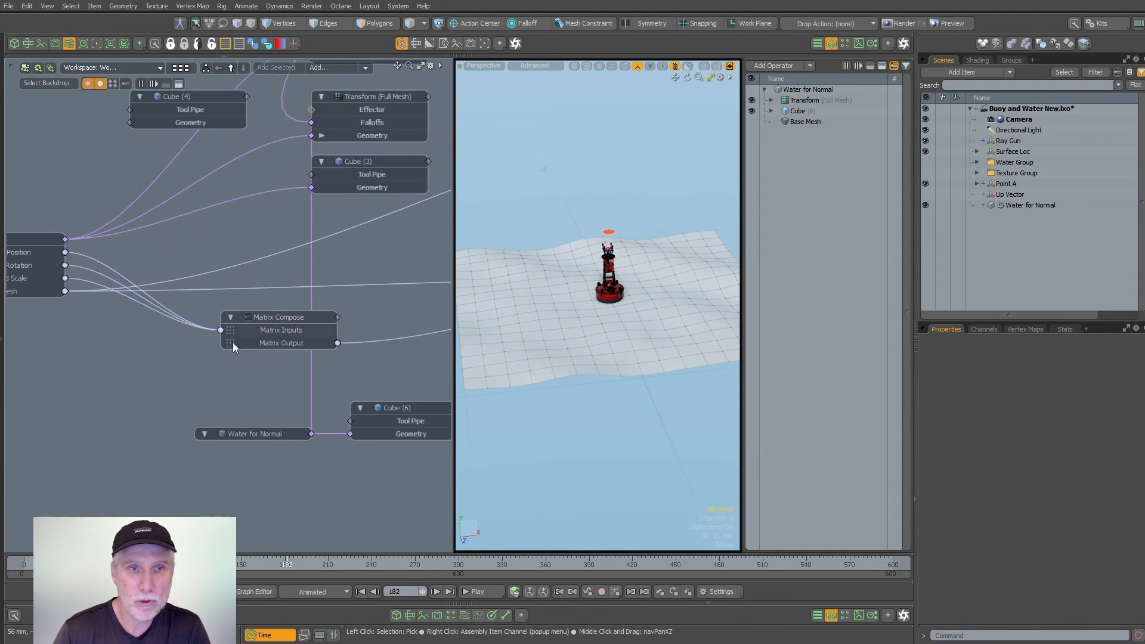
- Disconnect the Water node's World Position, World Rotation and World Scale channels from the Matrix Compose inputs
left_click_drag(122, 289, 234, 313, "alt")
scroll(125, 286, "up", 3)
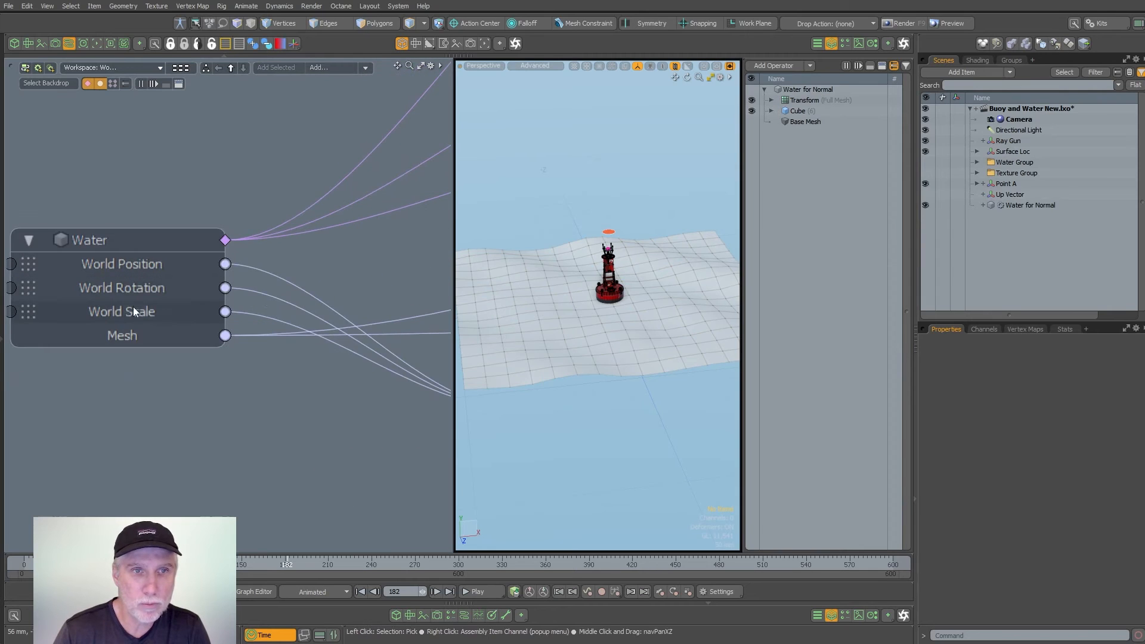
left_click_drag(298, 330, 209, 305, "alt+shift")
scroll(209, 304, "down", 3)
left_click_drag(352, 332, 123, 337, "alt+shift")
left_click_drag(124, 334, 156, 344)
left_click_drag(315, 309, 57, 347, "alt+shift")
scroll(375, 313, "up", 3)
left_click_drag(392, 316, 74, 375)
left_click_drag(150, 378, 355, 353, "alt+shift")
scroll(217, 353, "down", 2)
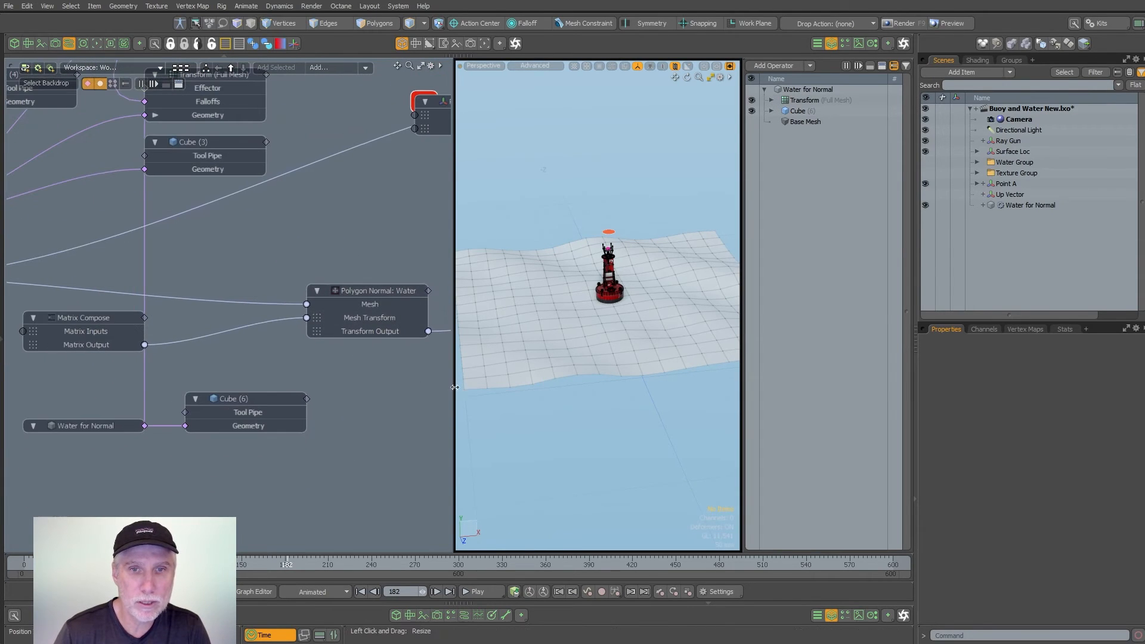
- Widen the schematic and move the Water for Normal node further to the left of Matrix Compose
left_click(453, 304)
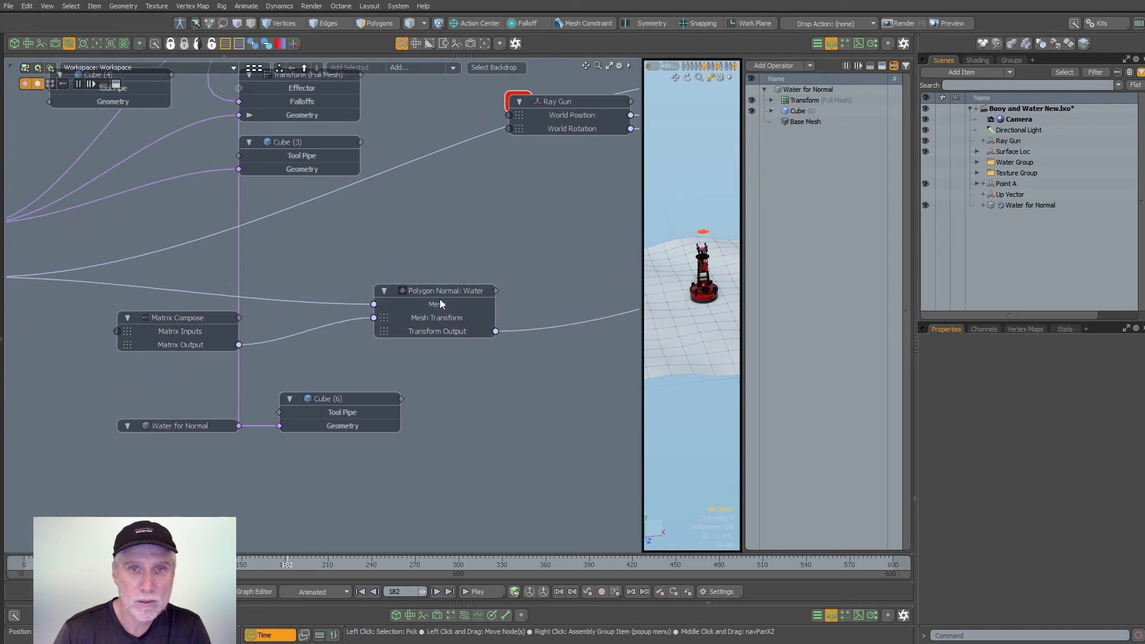
scroll(445, 291, "up", 3)
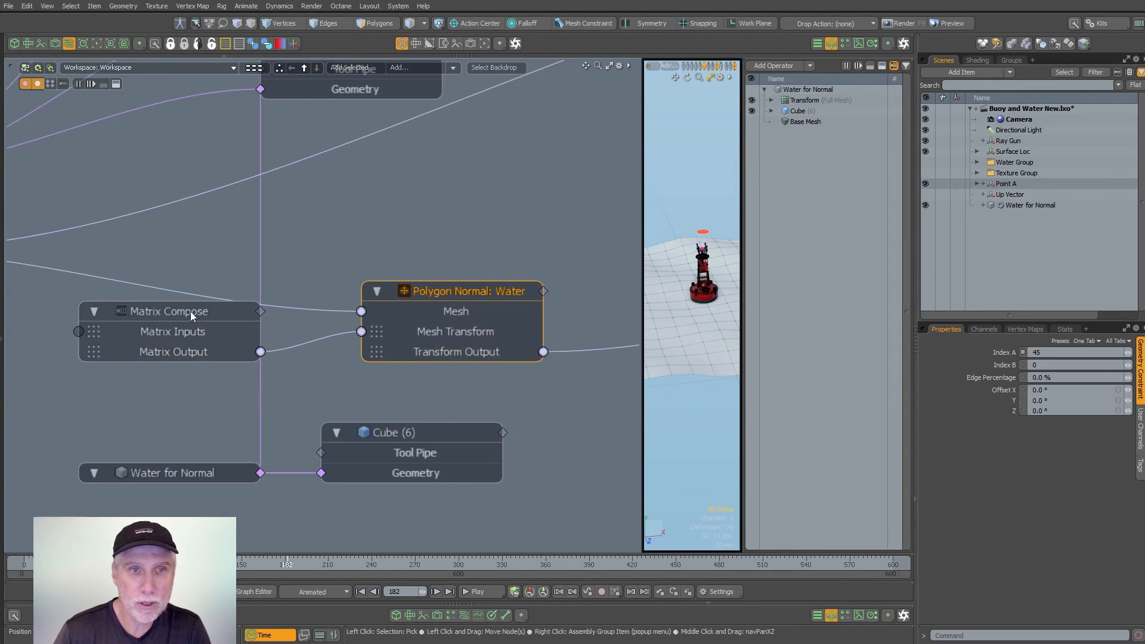
left_click_drag(191, 312, 189, 363)
middle_click_drag(190, 363, 354, 338)
left_click_drag(345, 451, 59, 468)
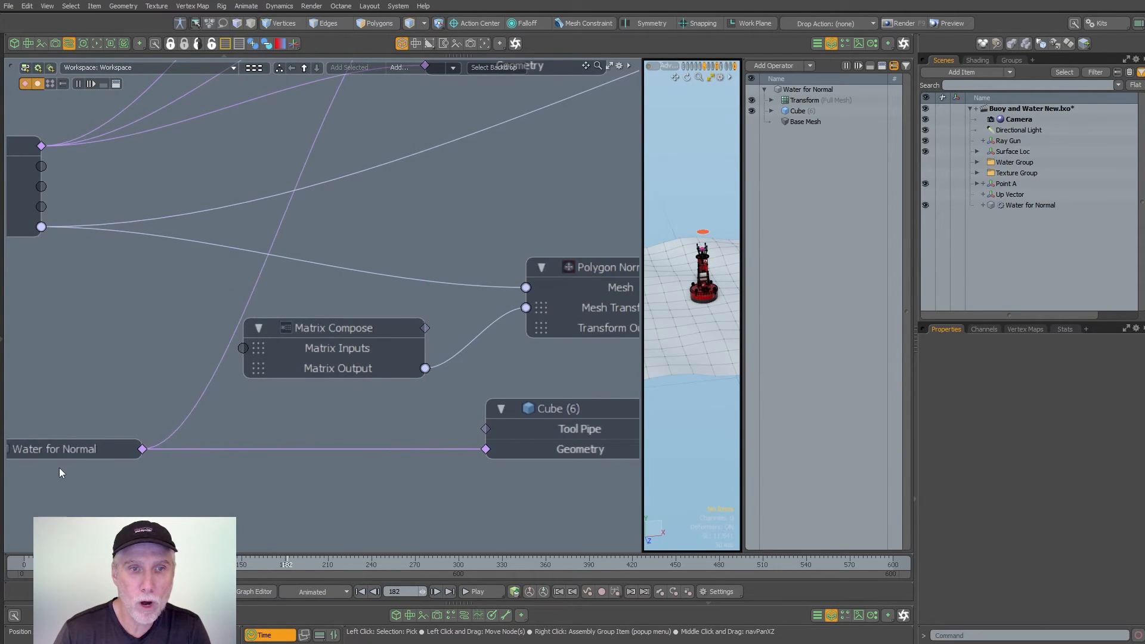
middle_click_drag(60, 468, 149, 433)
- Add Water for Normal's World Position, World Rotation and World Scale channels to its node and link them to Matrix Compose's Matrix Inputs
left_click(184, 418)
middle_click_drag(326, 332, 295, 338)
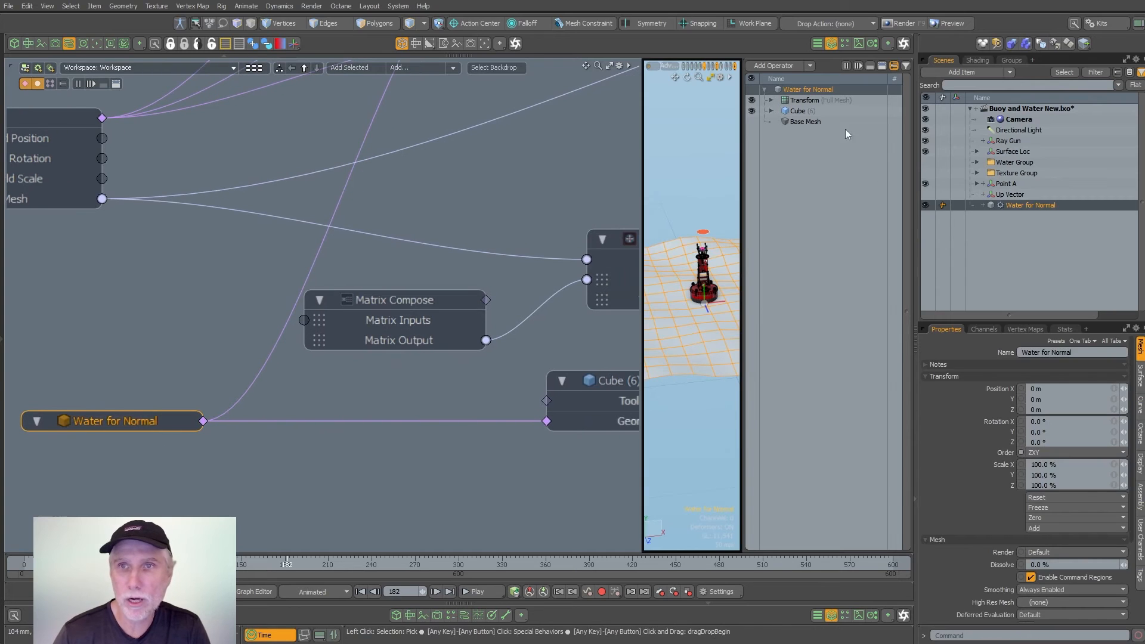
left_click(983, 329)
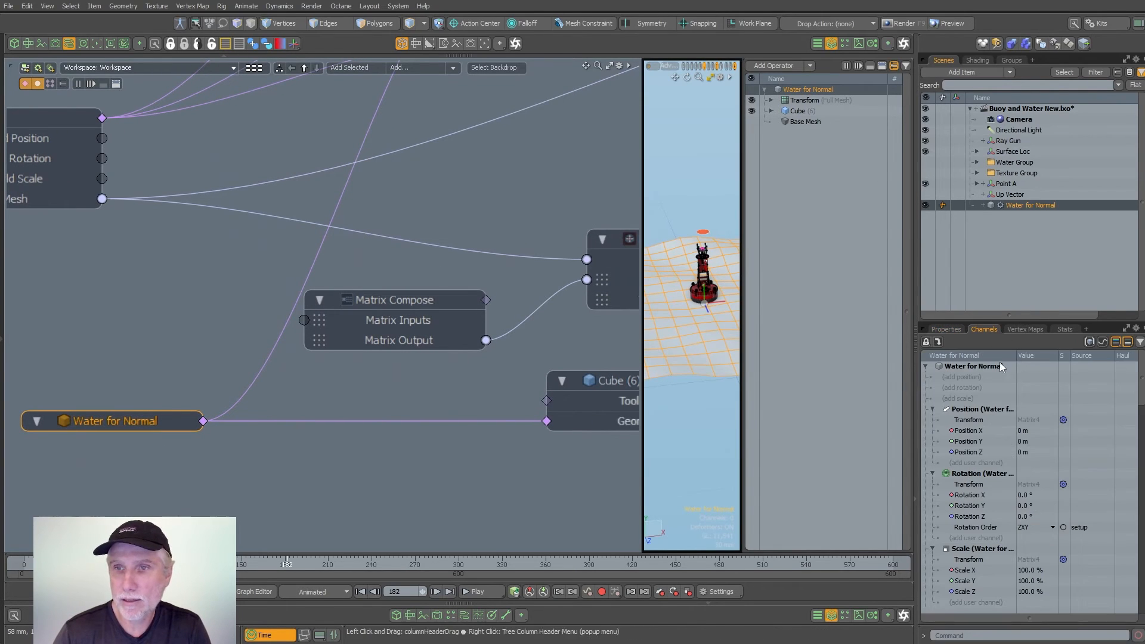
scroll(1141, 398, "down", 6)
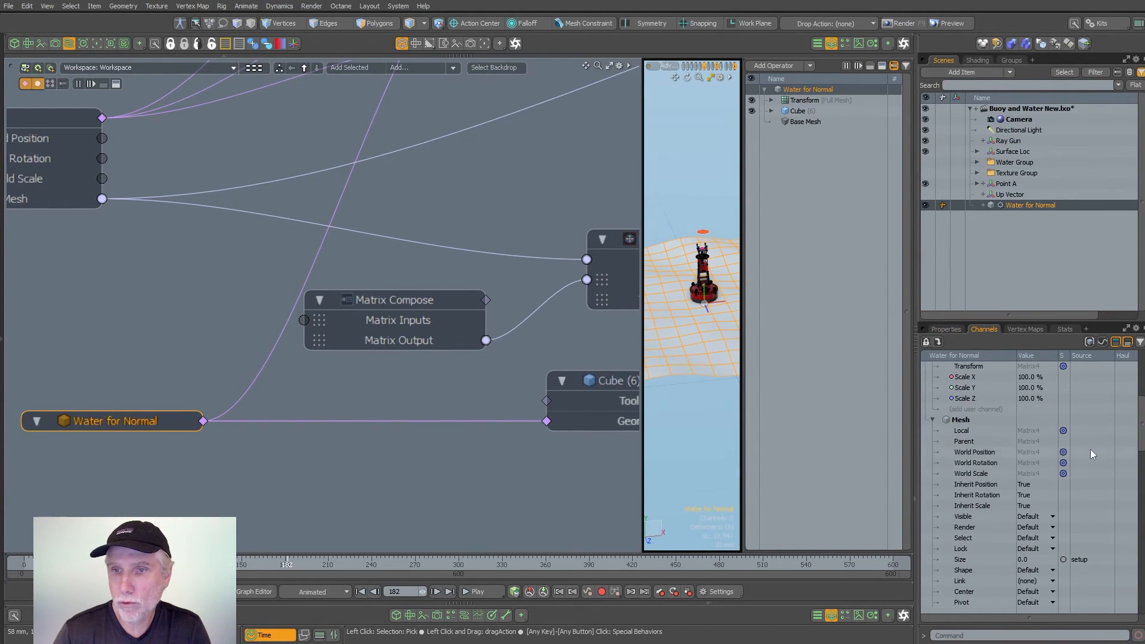
left_click(982, 455)
left_click(983, 463, "ctrl")
left_click(977, 471, "ctrl")
left_click_drag(976, 471, 908, 458)
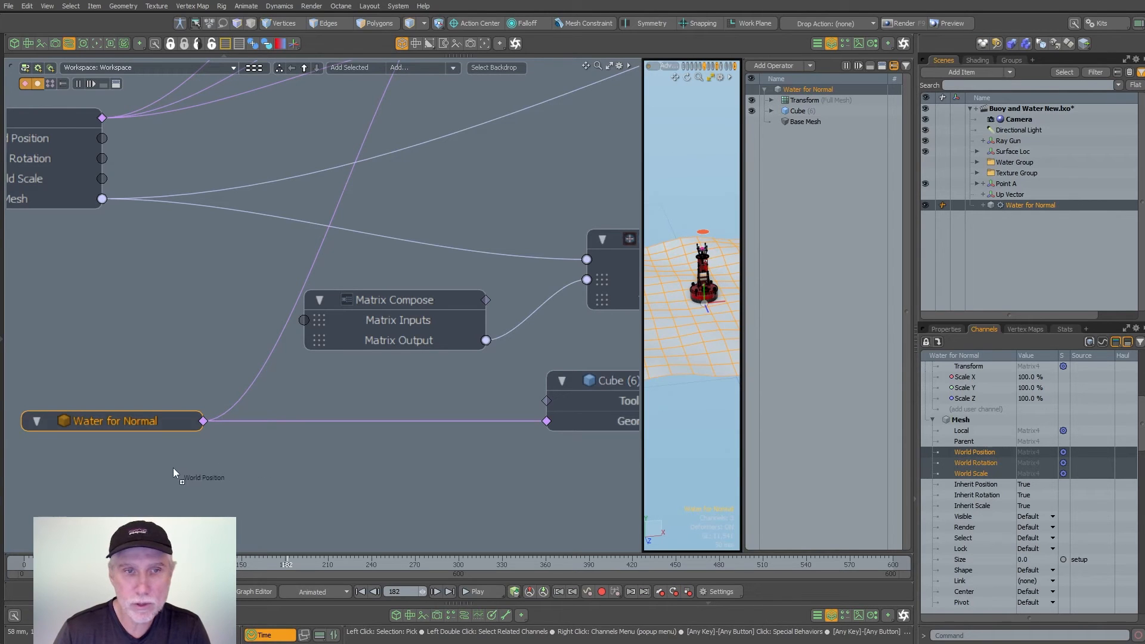
left_click_drag(173, 471, 315, 322)
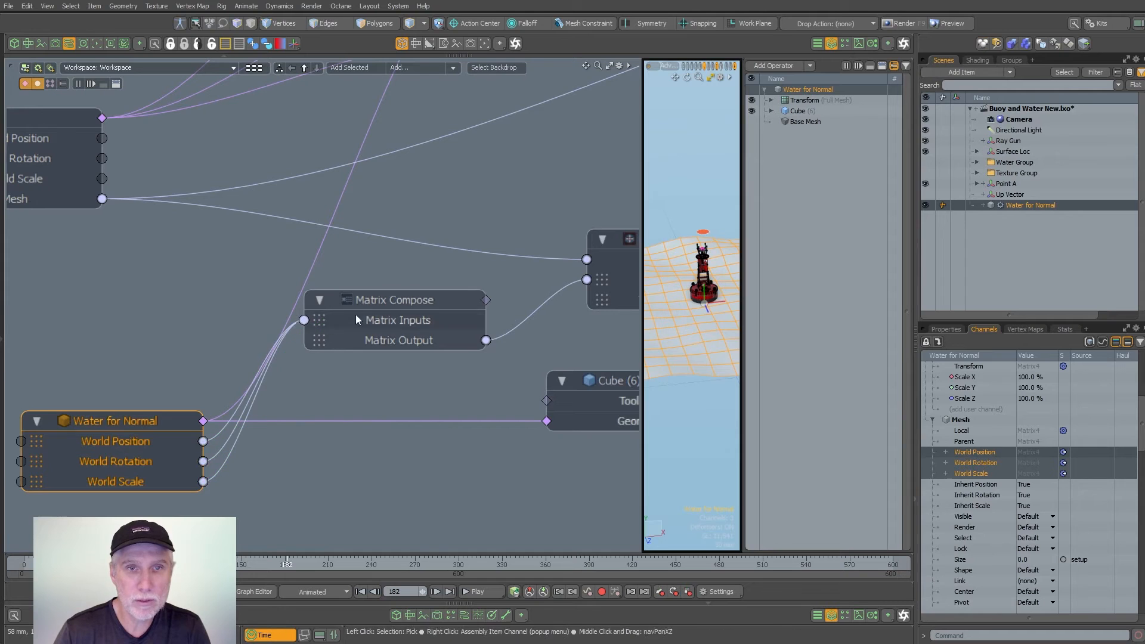
left_click_drag(393, 316, 432, 334)
- Disconnect the Water node's Mesh channel from the Mesh input of the Polygon Normal node
left_click_drag(437, 320, 300, 328, "alt+shift")
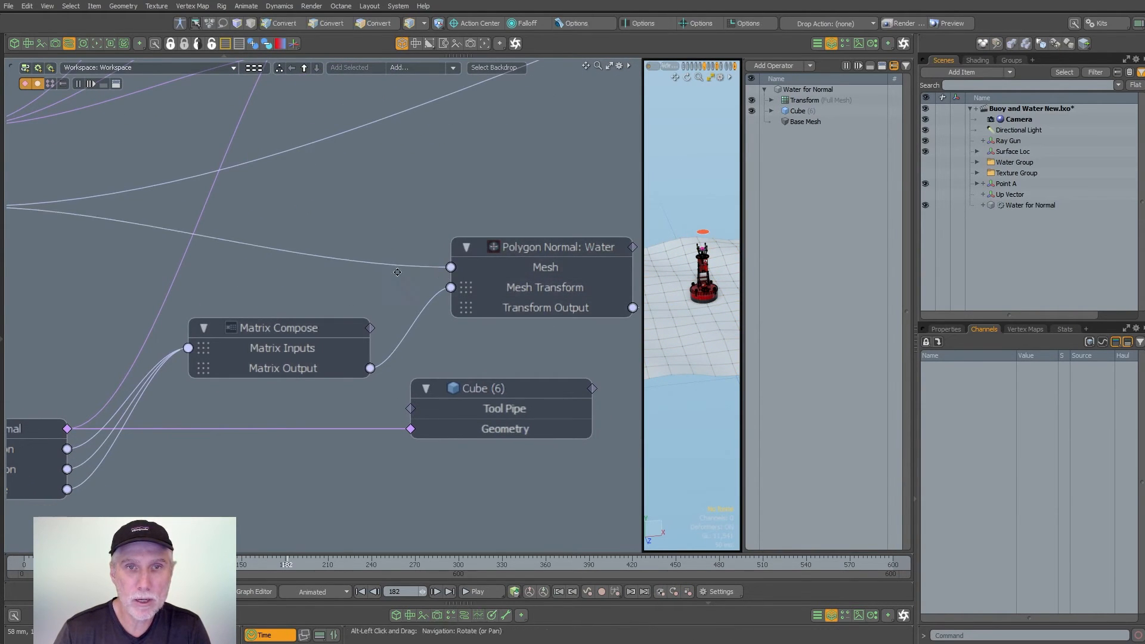
scroll(183, 261, "down", 3)
left_click_drag(183, 261, 362, 287, "alt+shift")
left_click_drag(173, 212, 238, 213, "ctrl+alt")
left_click_drag(358, 256, 241, 241, "alt")
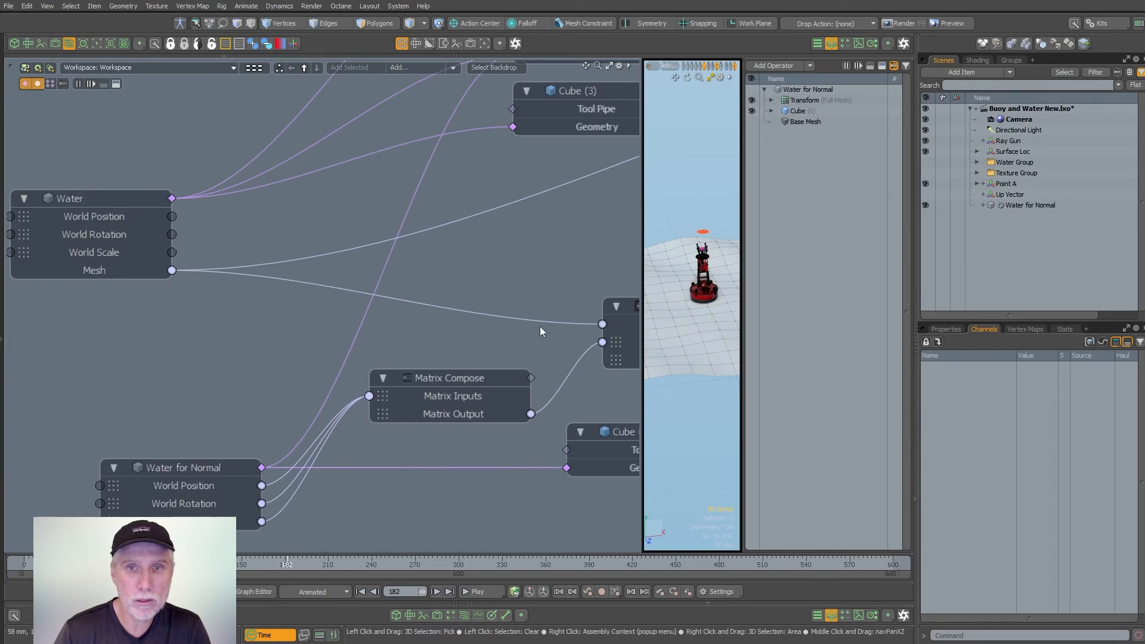
left_click_drag(539, 326, 542, 317)
left_click_drag(615, 338, 442, 309, "alt")
- Add Water for Normal's Mesh channel to its node and connect it to the Mesh input of Polygon Normal
left_click_drag(149, 400, 288, 325, "alt")
left_click(205, 364)
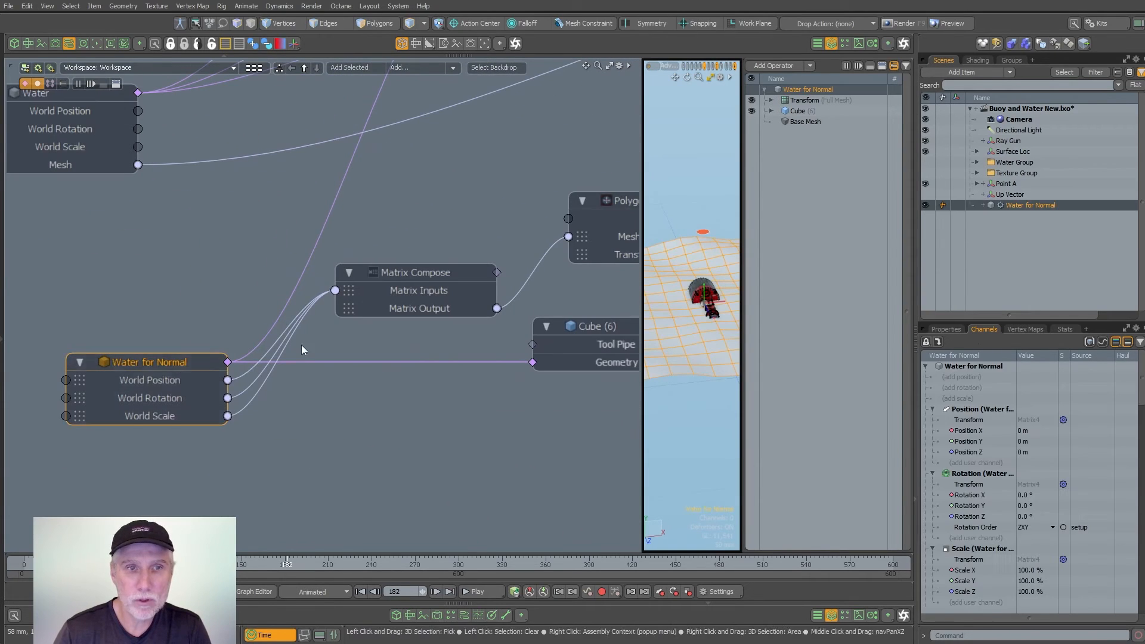
left_click_drag(1141, 396, 1143, 502)
left_click_drag(966, 506, 210, 483)
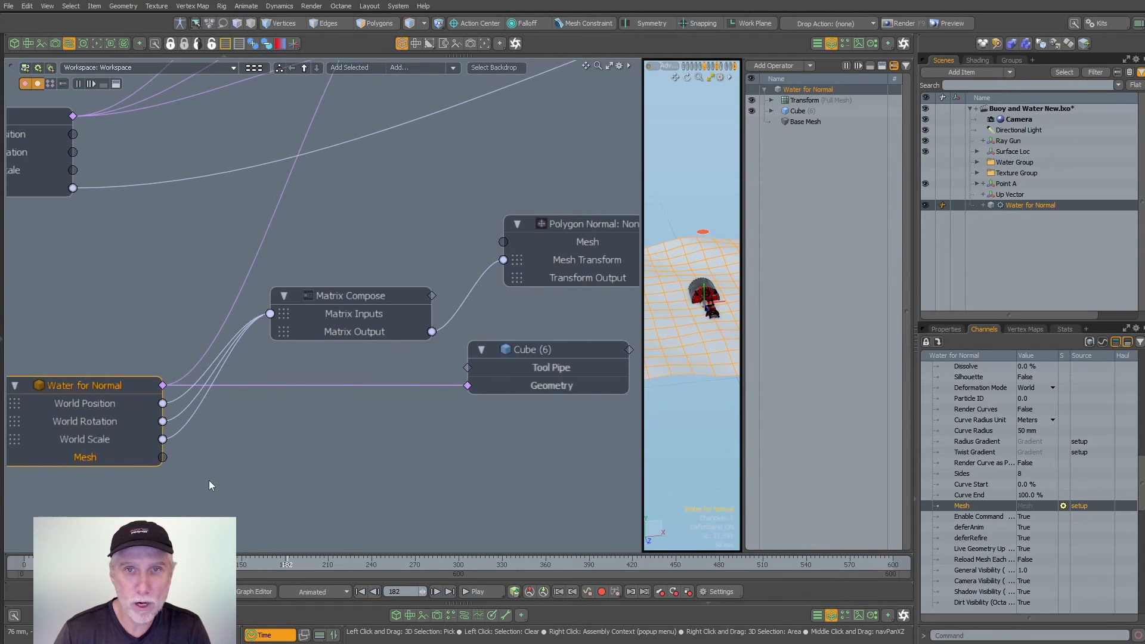
left_click_drag(503, 251, 503, 243)
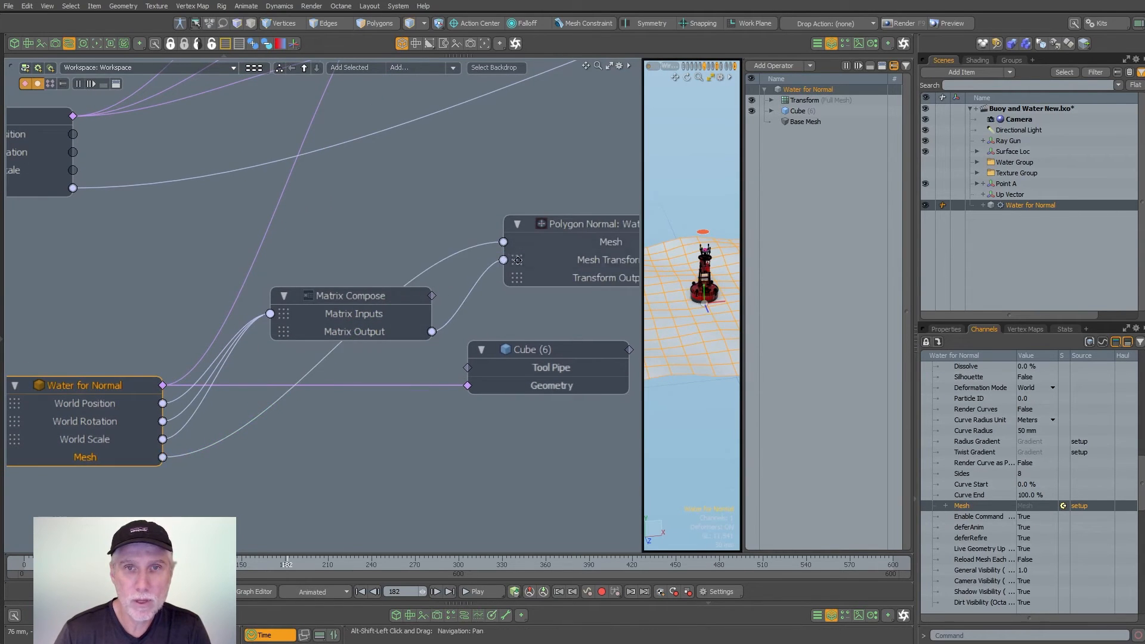
- Show the Polygon Normal node's properties, and enlarge the Top view and check its viewport option for showing indices
left_click_drag(584, 236, 244, 330, "alt")
left_click(244, 326)
left_click(947, 329)
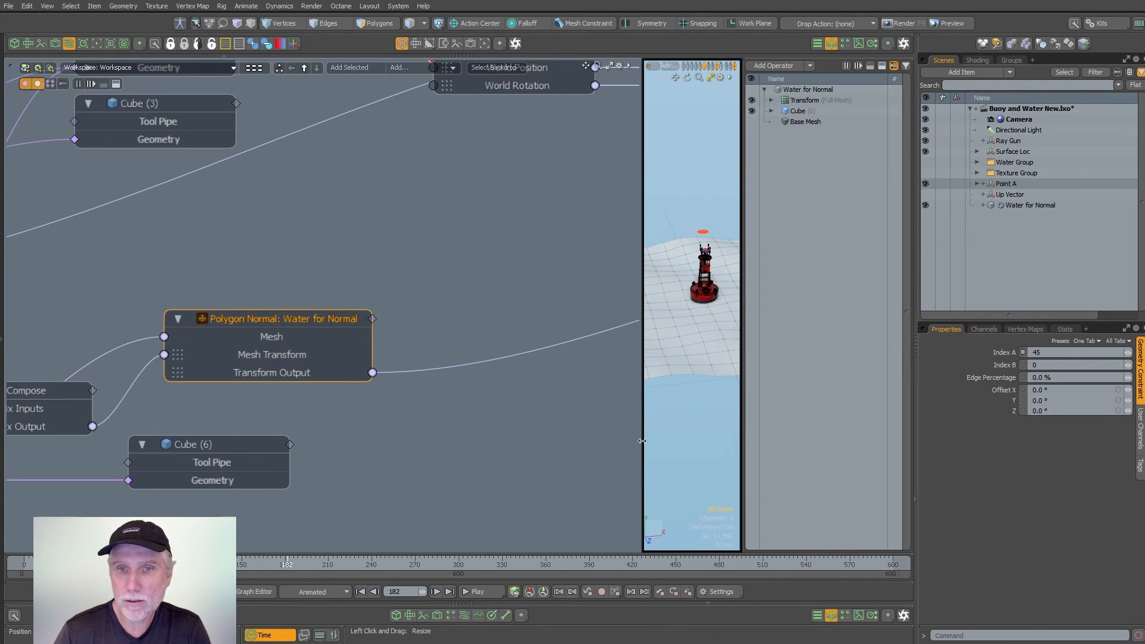
left_click_drag(641, 442, 523, 447)
key("KP_1")
left_click_drag(641, 270, 603, 290, "alt+shift")
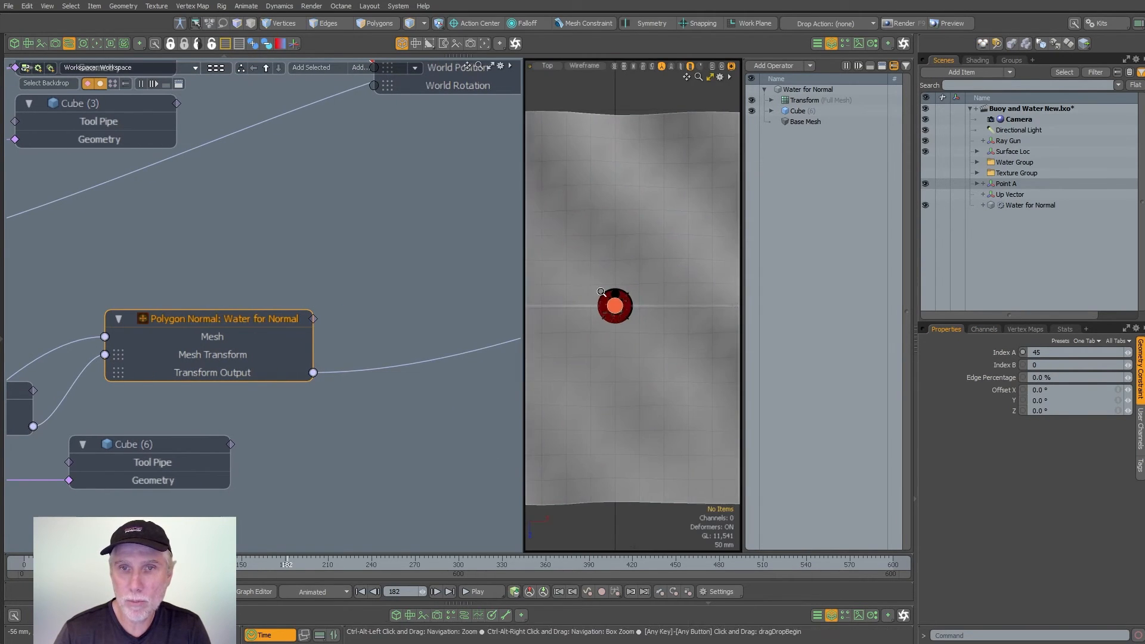
scroll(605, 293, "up", 1)
left_click_drag(523, 433, 308, 433)
key("o")
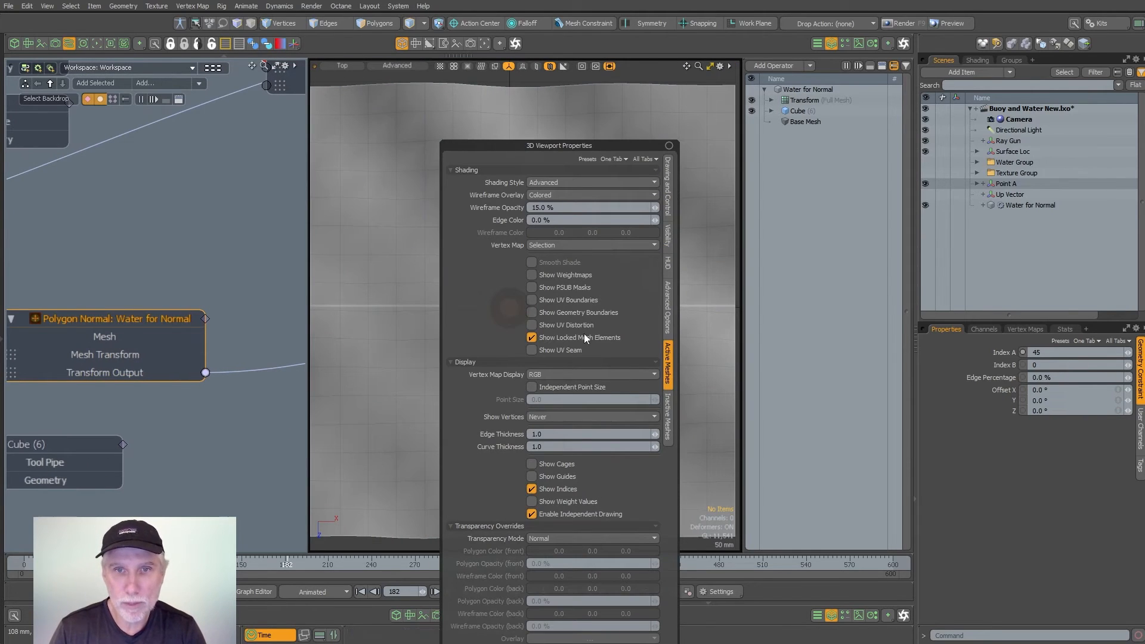
- Select a Water for Normal polygon beside the buoy in wireframe to read its index
left_click(405, 361)
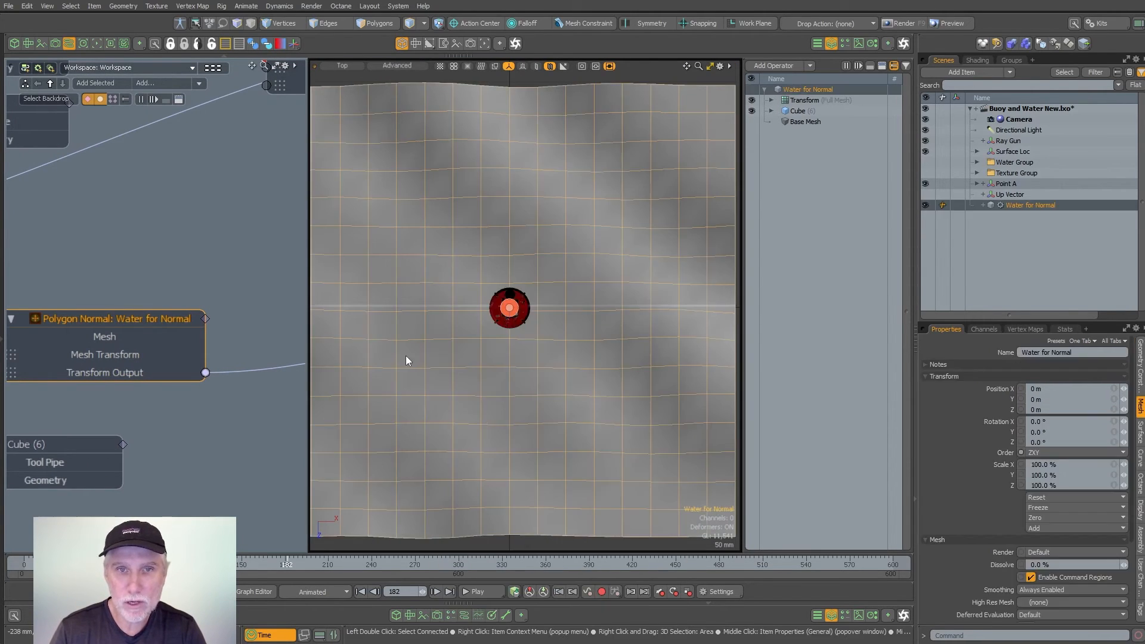
key("3")
left_click(474, 298)
left_click_drag(465, 298, 651, 286, "ctrl+alt")
key("KP_5")
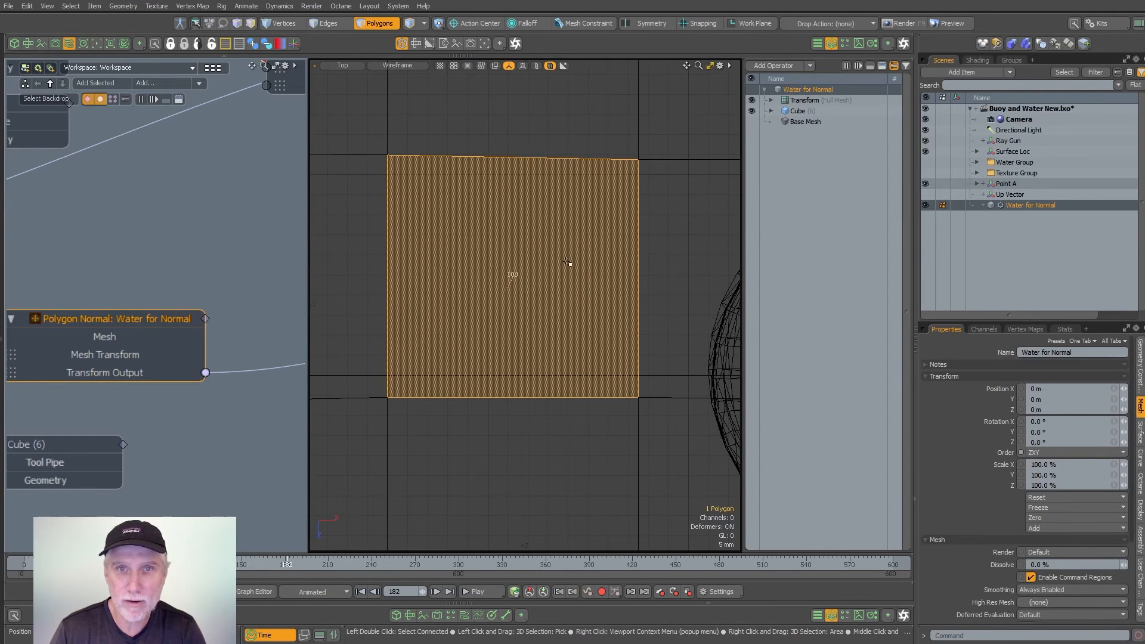
left_click_drag(568, 262, 514, 306, "ctrl+alt")
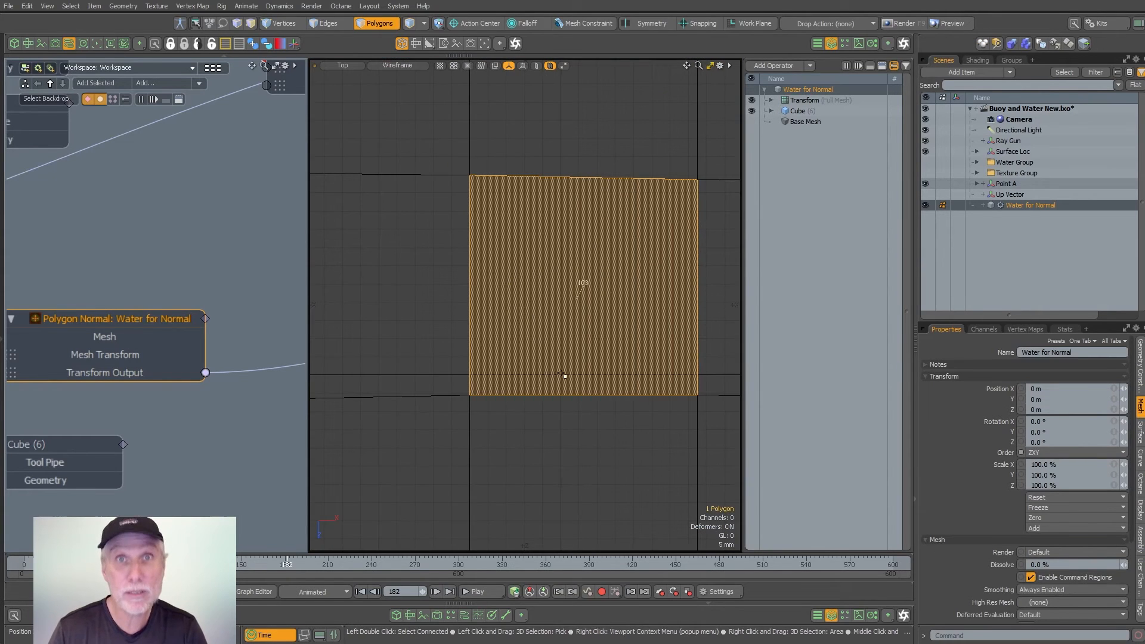
left_click_drag(576, 371, 494, 361, "alt")
left_click_drag(500, 316, 535, 301, "ctrl+alt")
left_click_drag(686, 305, 476, 294, "alt")
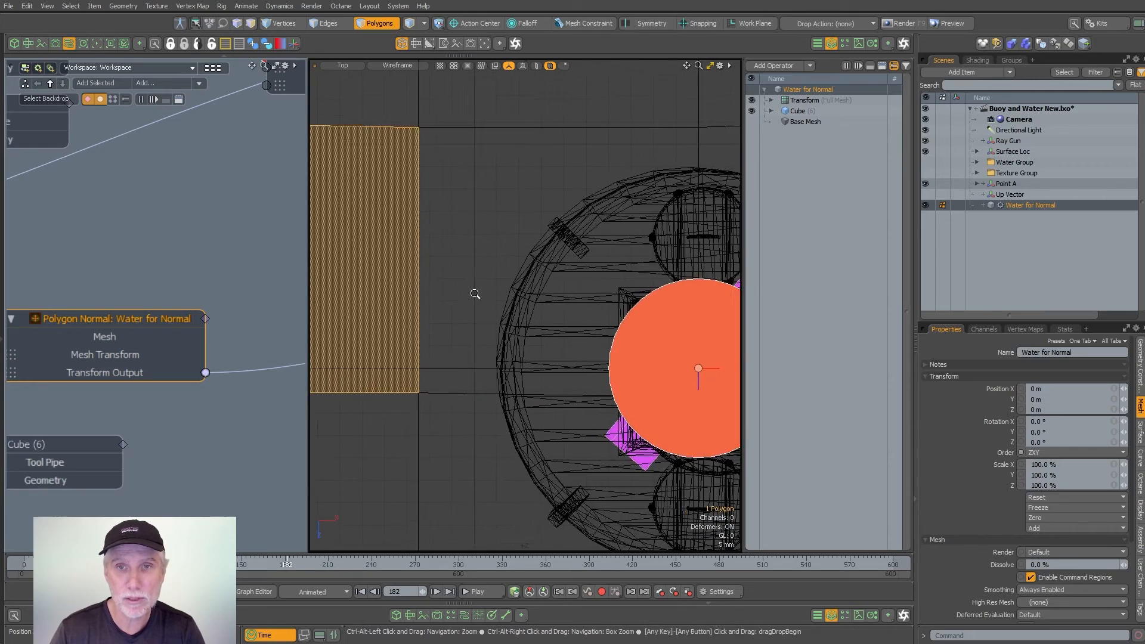
- Select the Water for Normal polygon directly beneath the buoy to read its index, and clear the selection
left_click_drag(563, 273, 510, 270, "ctrl+alt")
left_click(510, 270)
right_click_drag(406, 181, 710, 391)
left_click_drag(542, 283, 644, 290, "ctrl+alt")
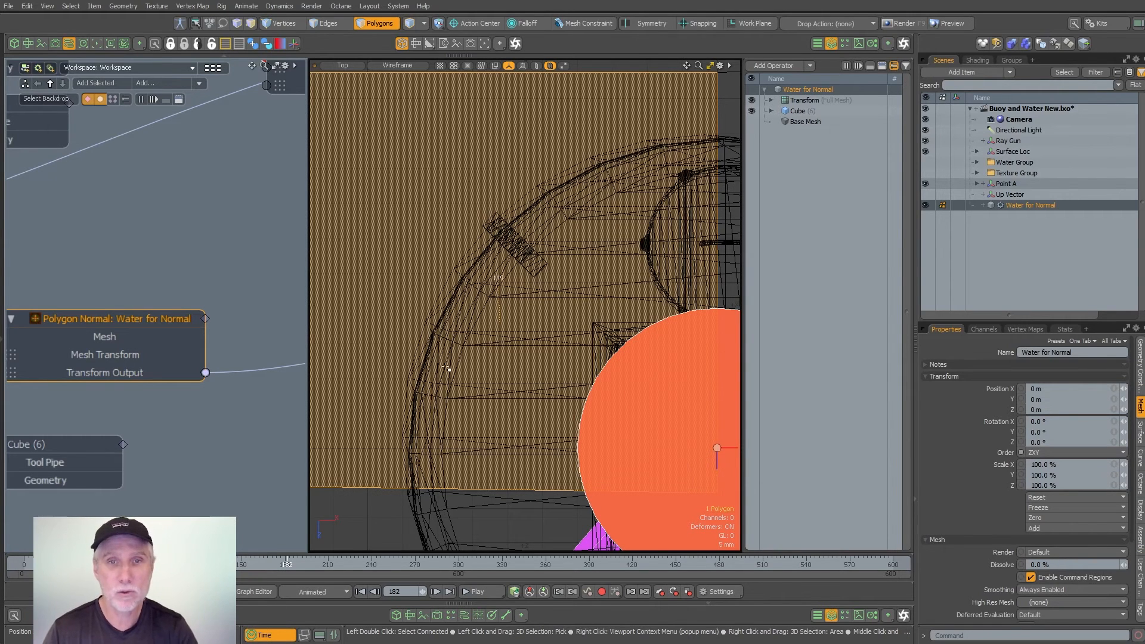
left_click(371, 507)
left_click_drag(495, 424, 390, 417, "ctrl+alt")
left_click_drag(540, 394, 533, 289, "alt+shift")
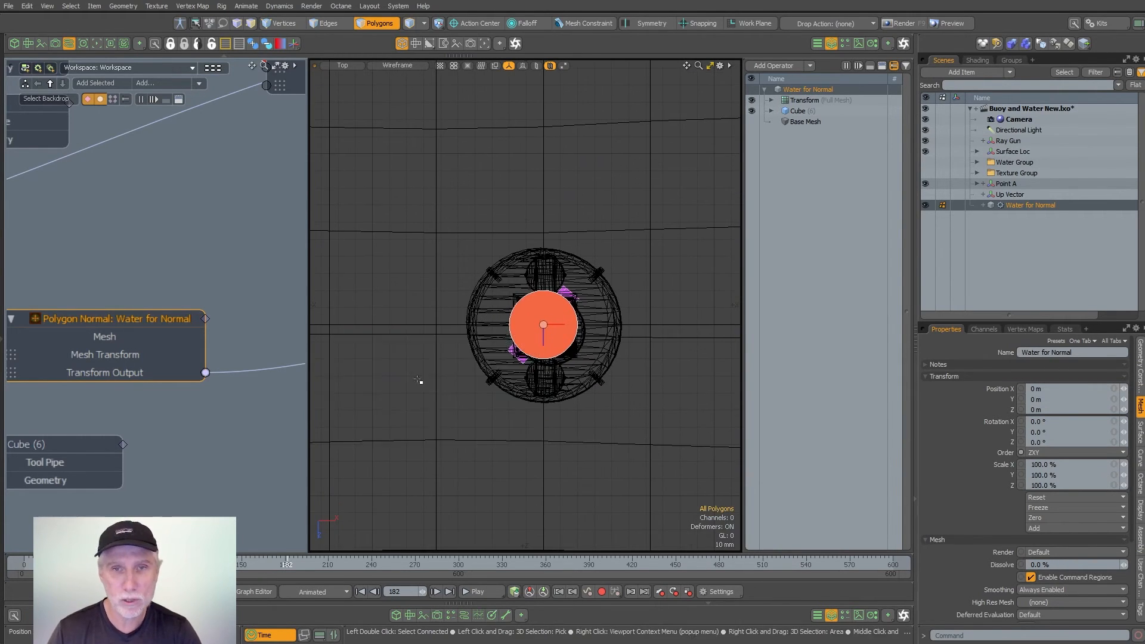
- Set Index A of the Polygon Normal constraint to 119
left_click(1139, 365)
left_click(1057, 353)
type("11")
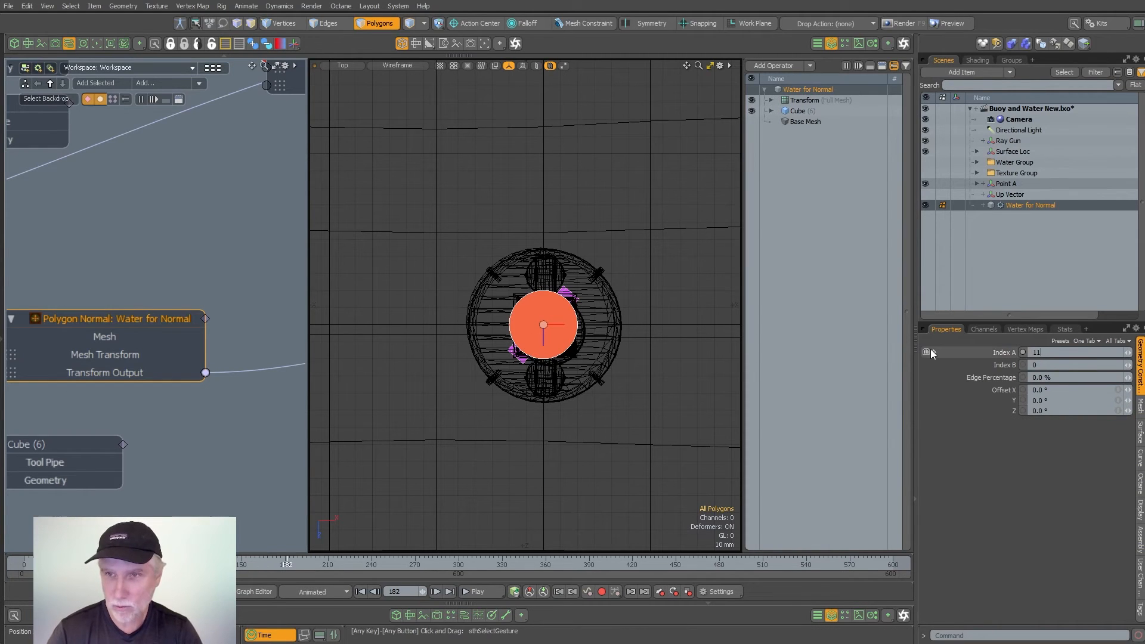
type("9")
key("Return")
- Move the Ray Gun about -30 mm in X and 33 mm in Z, checking the buoy in Perspective and Top views
left_click(545, 311)
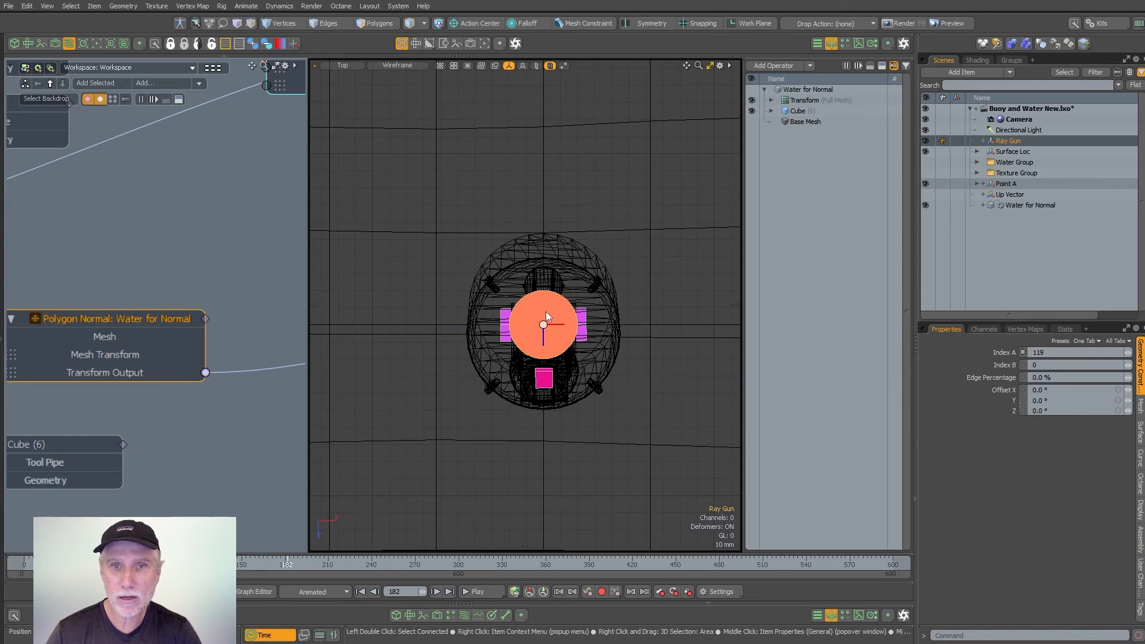
key("ctrl+space")
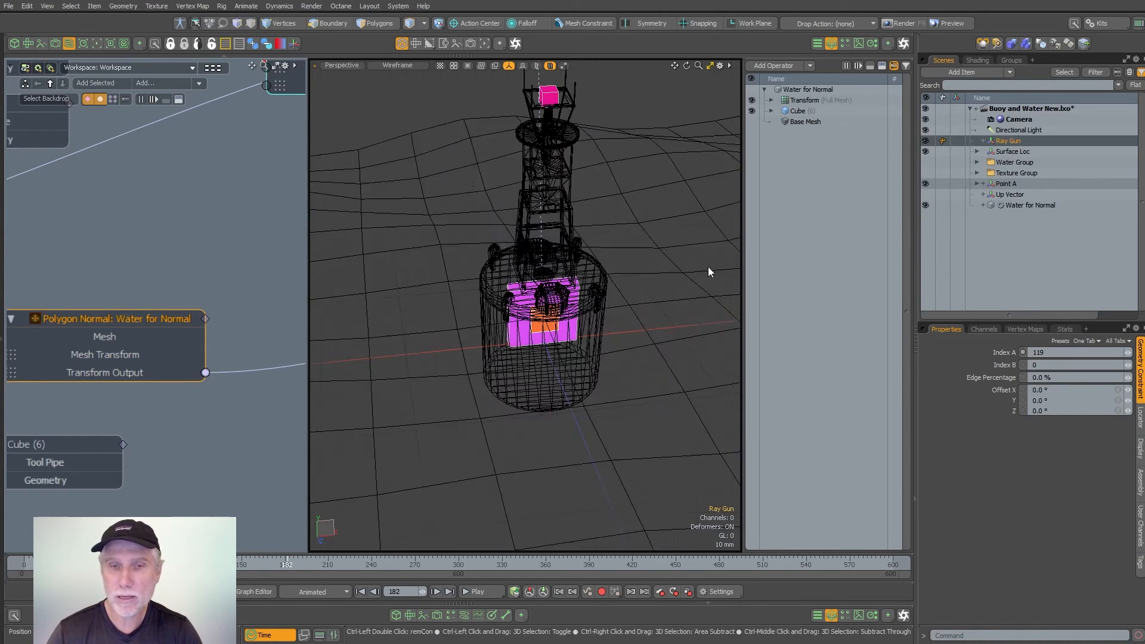
key("w")
left_click_drag(707, 267, 508, 274, "alt")
key("w")
key("ctrl+space")
scroll(581, 313, "up", 2)
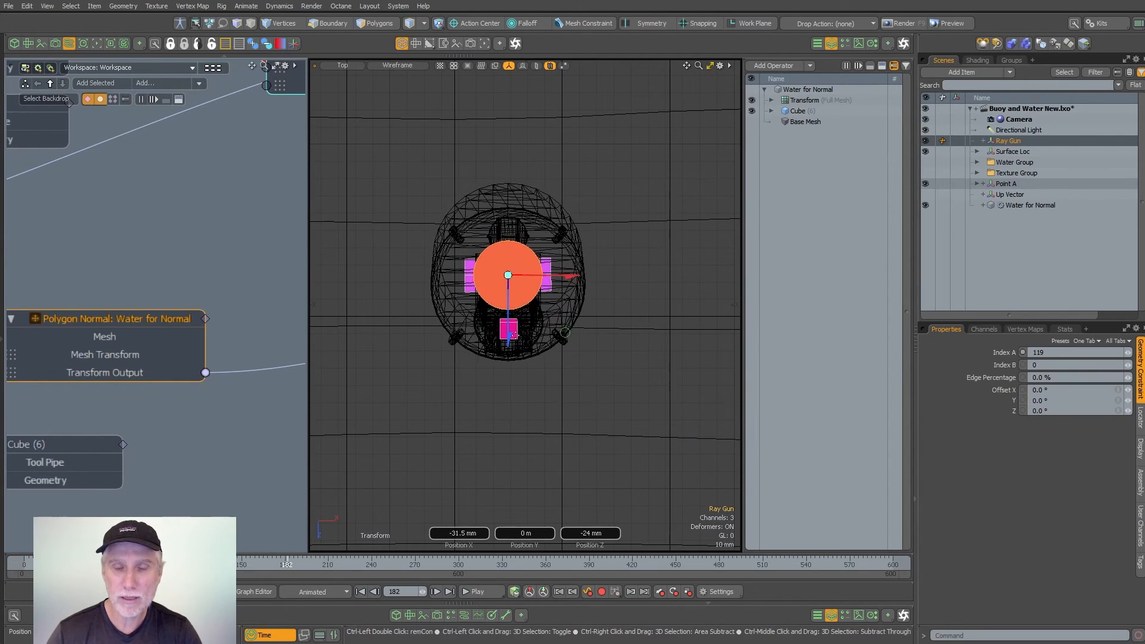
key("ctrl+space")
scroll(632, 220, "down", 2)
left_click_drag(632, 220, 627, 248, "alt")
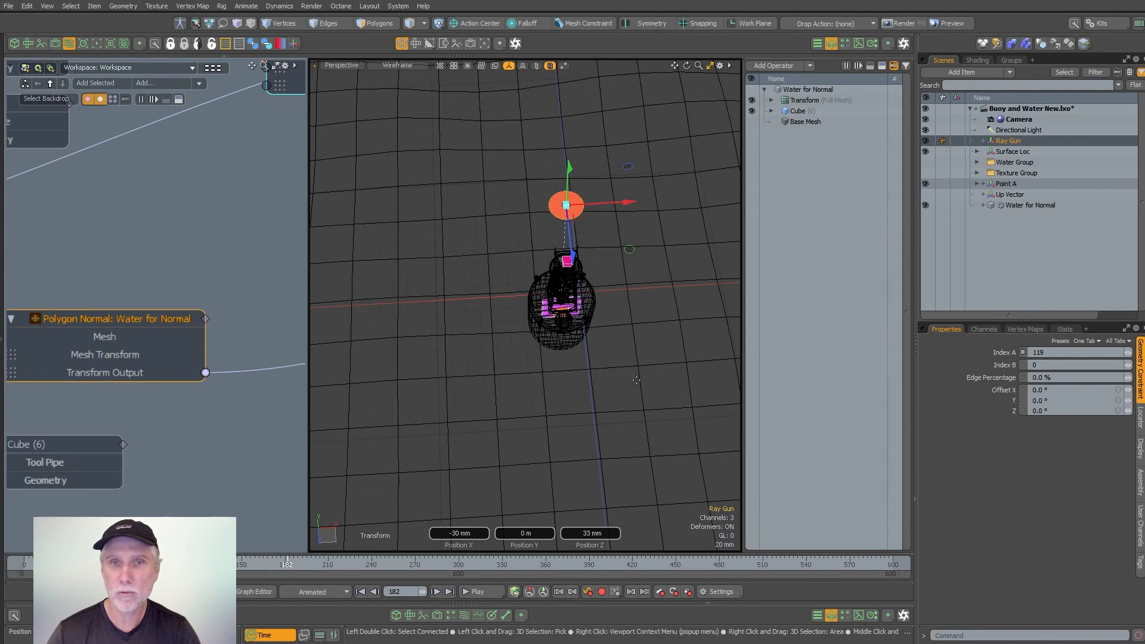
key("ctrl+space")
left_click(636, 343)
- Locate the Intersect node in the schematic and examine its inputs and its Position Output
left_click_drag(257, 229, 200, 231, "ctrl+alt")
left_click_drag(200, 232, 79, 309, "alt")
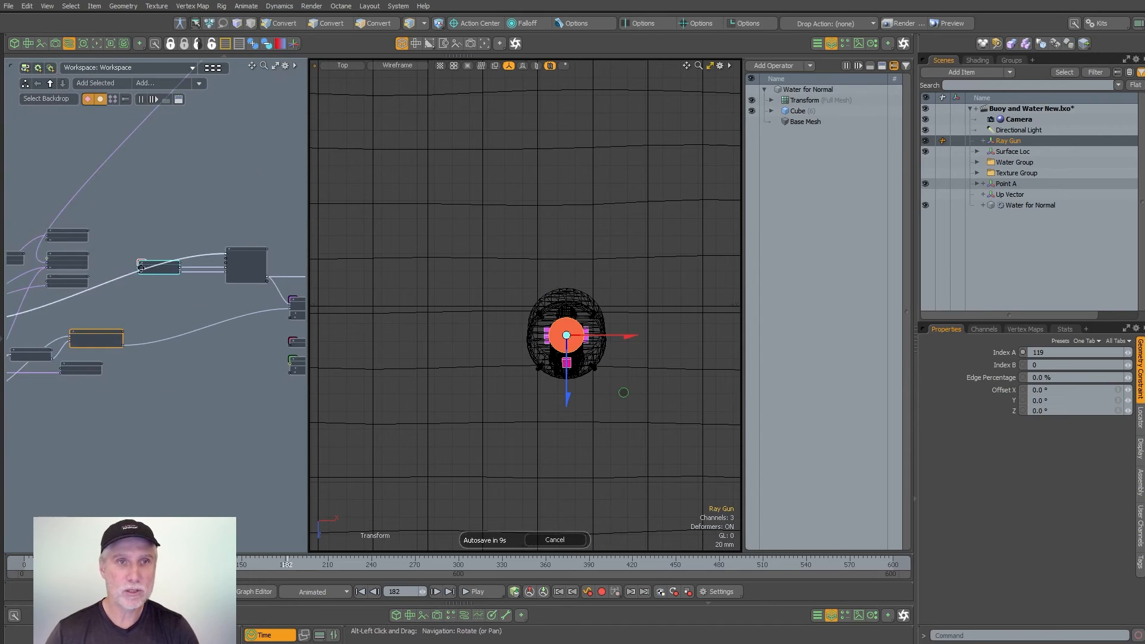
left_click_drag(262, 254, 241, 223, "alt")
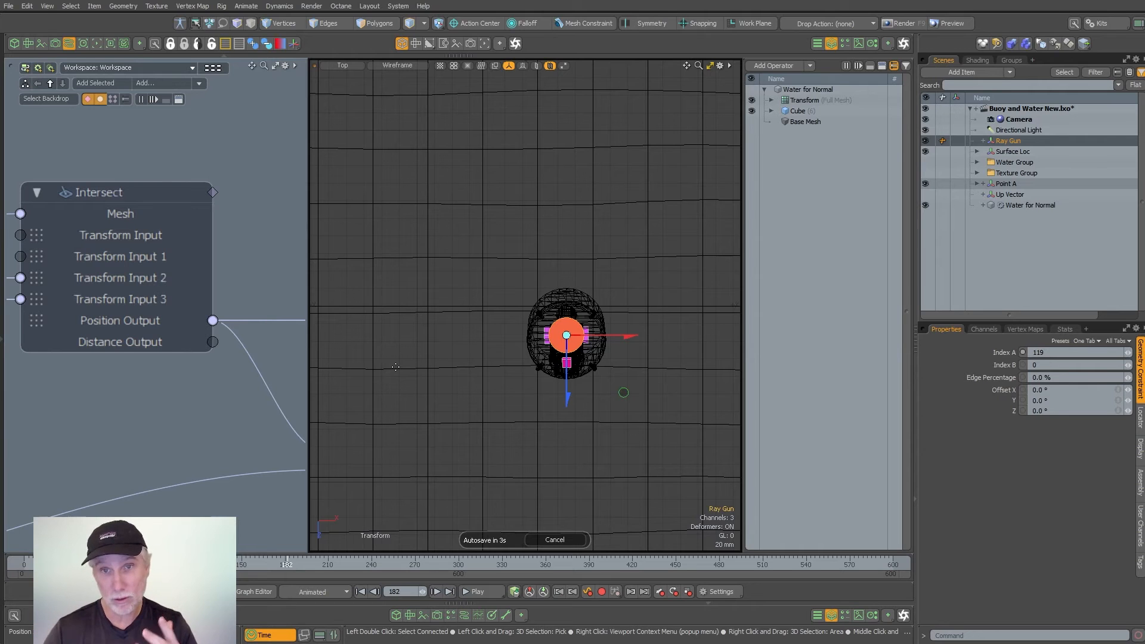
- Select the Water for Normal polygon under the buoy and a neighbouring polygon to compare their indices
scroll(606, 373, "up", 5)
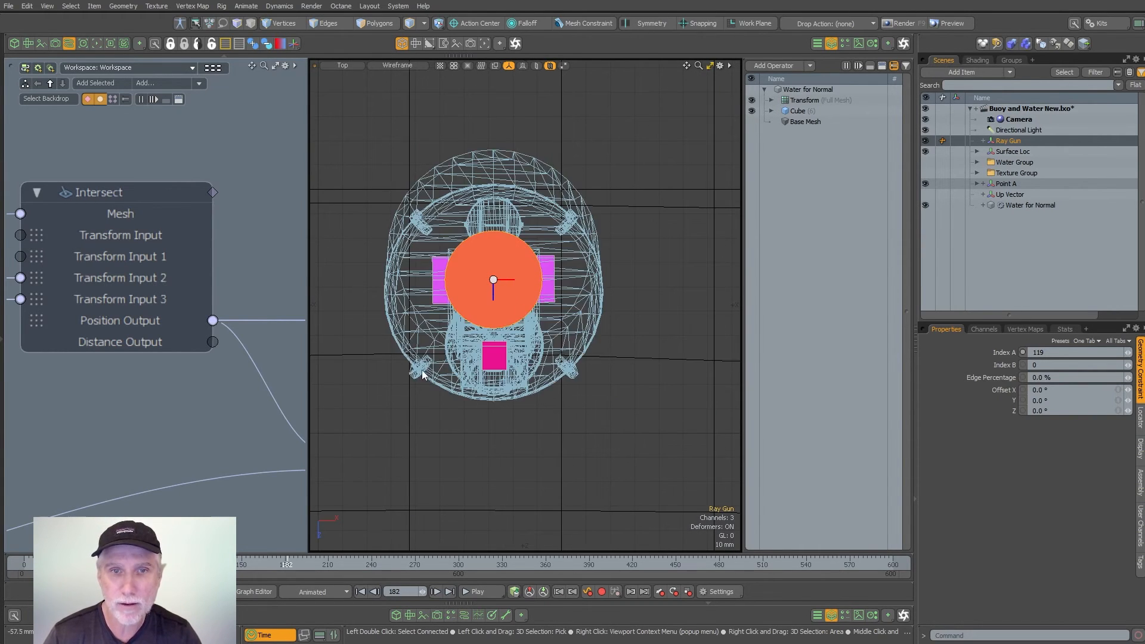
left_click(408, 395)
key("3")
right_click_drag(411, 203, 713, 360)
right_click_drag(331, 154, 685, 429)
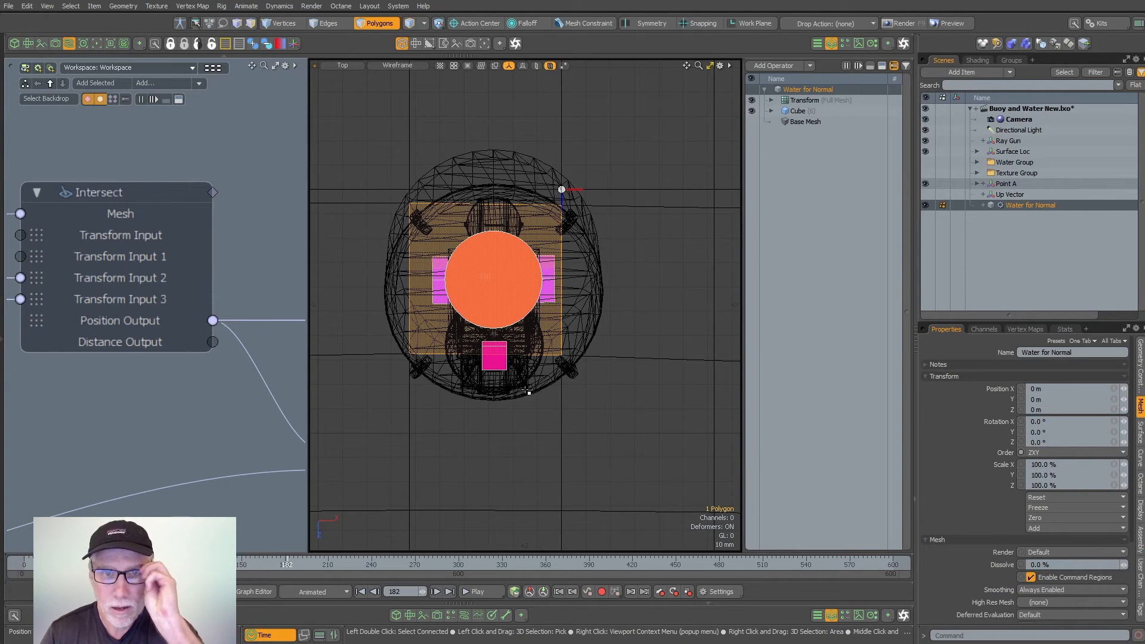
left_click_drag(608, 306, 411, 308, "ctrl+alt")
left_click_drag(410, 307, 433, 319, "alt+shift")
left_click(489, 302)
key("Escape")
right_click_drag(495, 113, 729, 299)
- Move the Ray Gun along Z until the buoy is centred over polygon 119, and deselect it
left_click(593, 288)
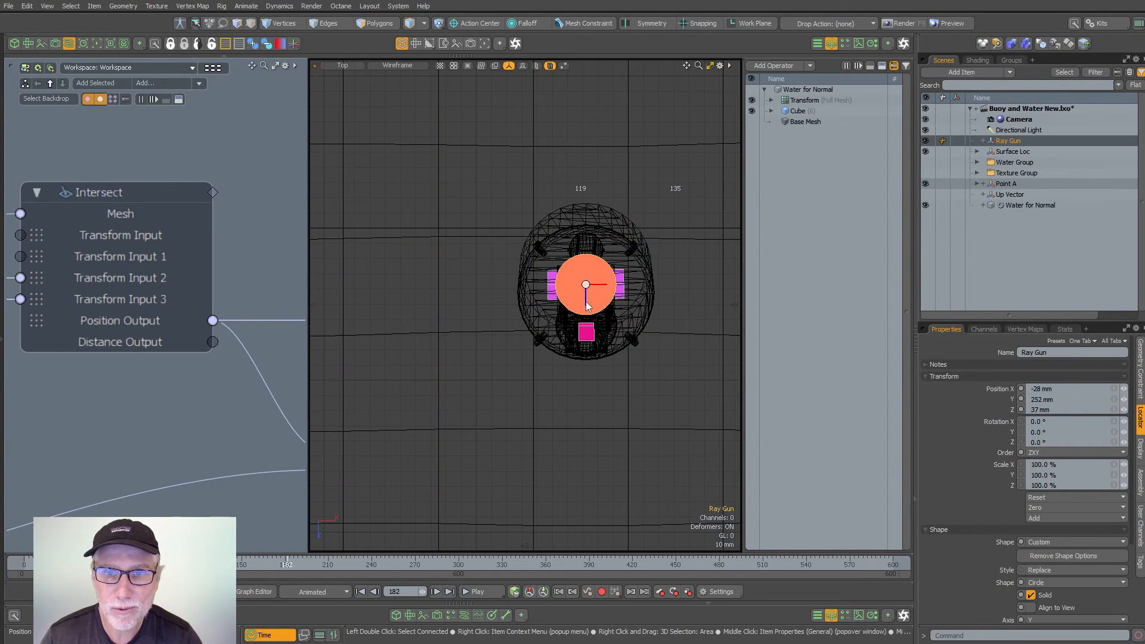
key("w")
left_click_drag(587, 322, 587, 233)
key("Escape")
key("Escape")
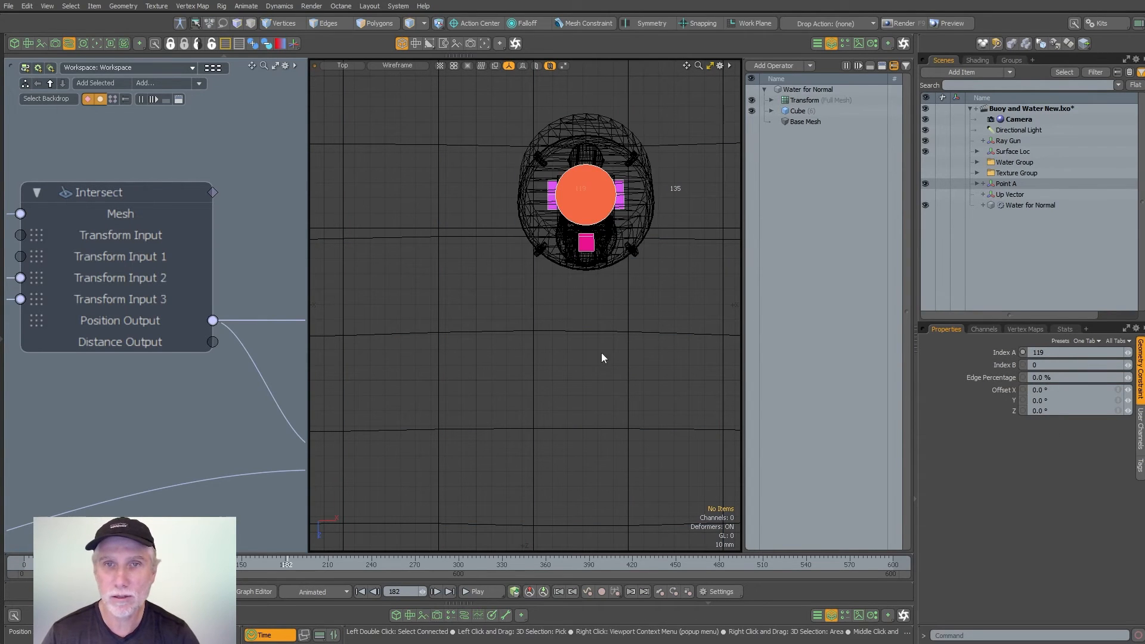
- View the buoy in Perspective, hide the Water for Normal mesh and show the Water Group
scroll(601, 352, "down", 3)
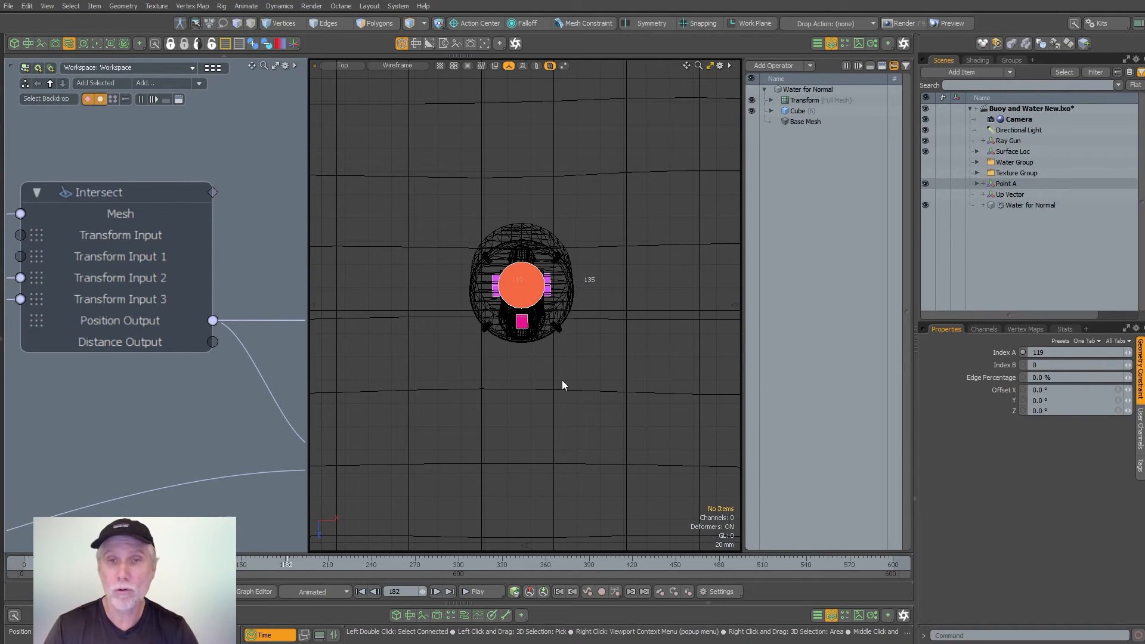
left_click(464, 420)
key("ctrl+space")
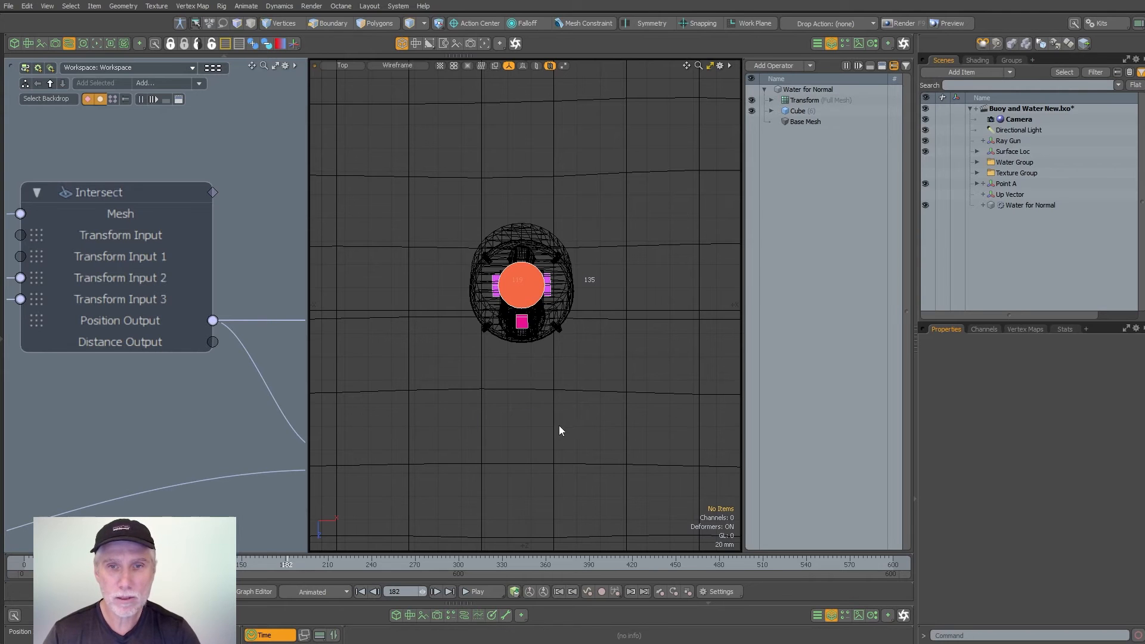
left_click(559, 424)
left_click_drag(629, 329, 597, 257, "alt")
left_click_drag(596, 256, 572, 324, "alt+shift")
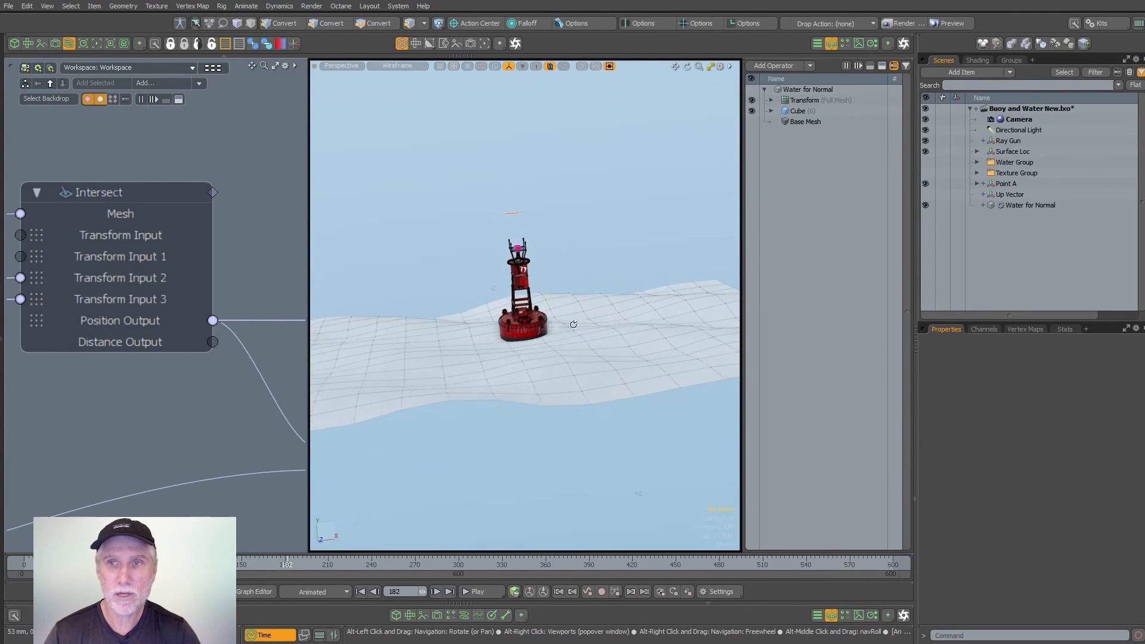
left_click(929, 206)
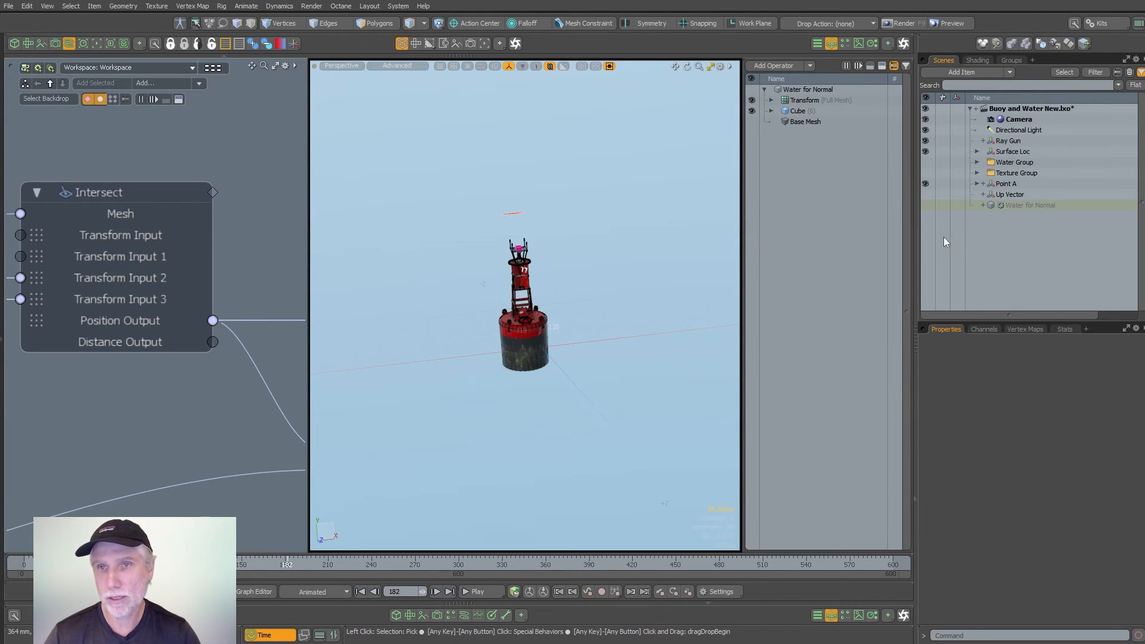
left_click(1019, 162)
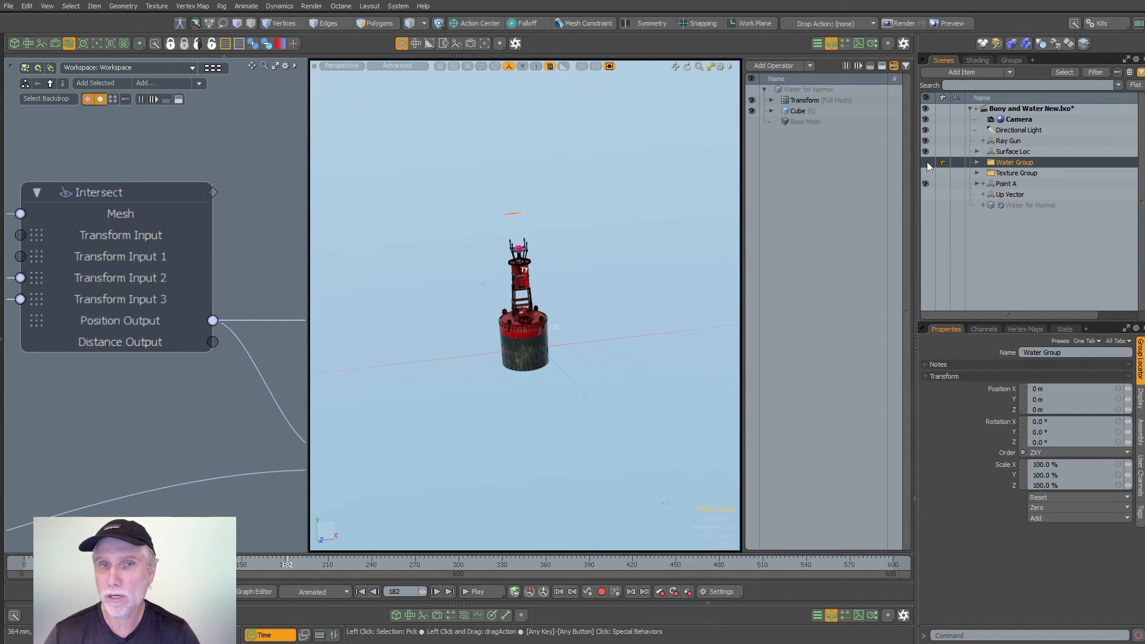
left_click(927, 162)
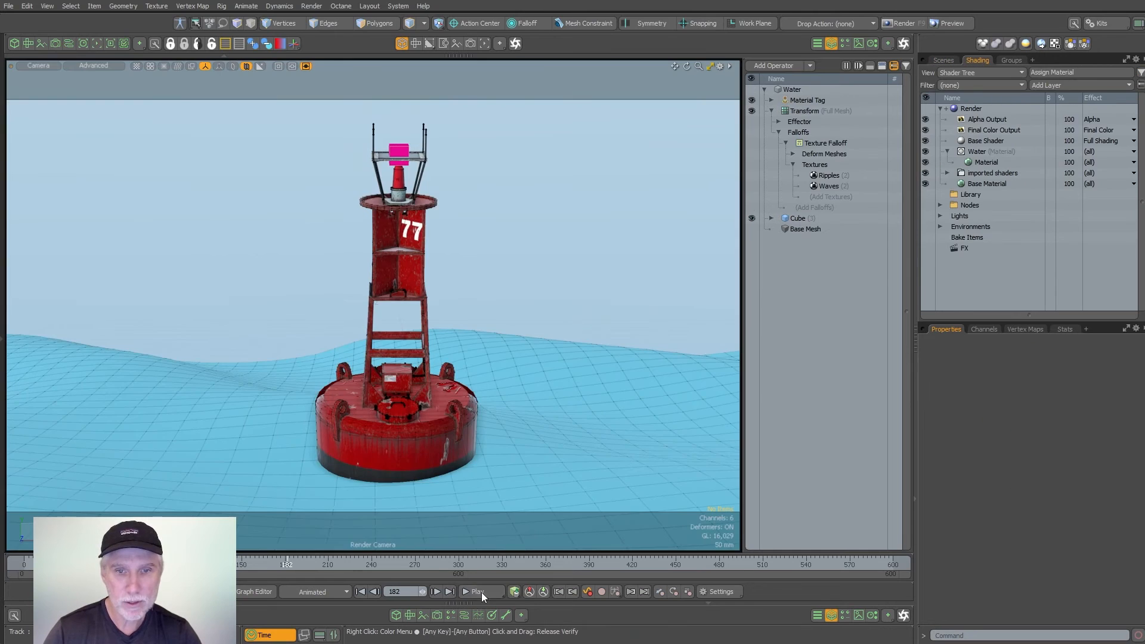
- Play the animation through the render camera and inspect the buoy on the water in Perspective view
left_click(481, 592)
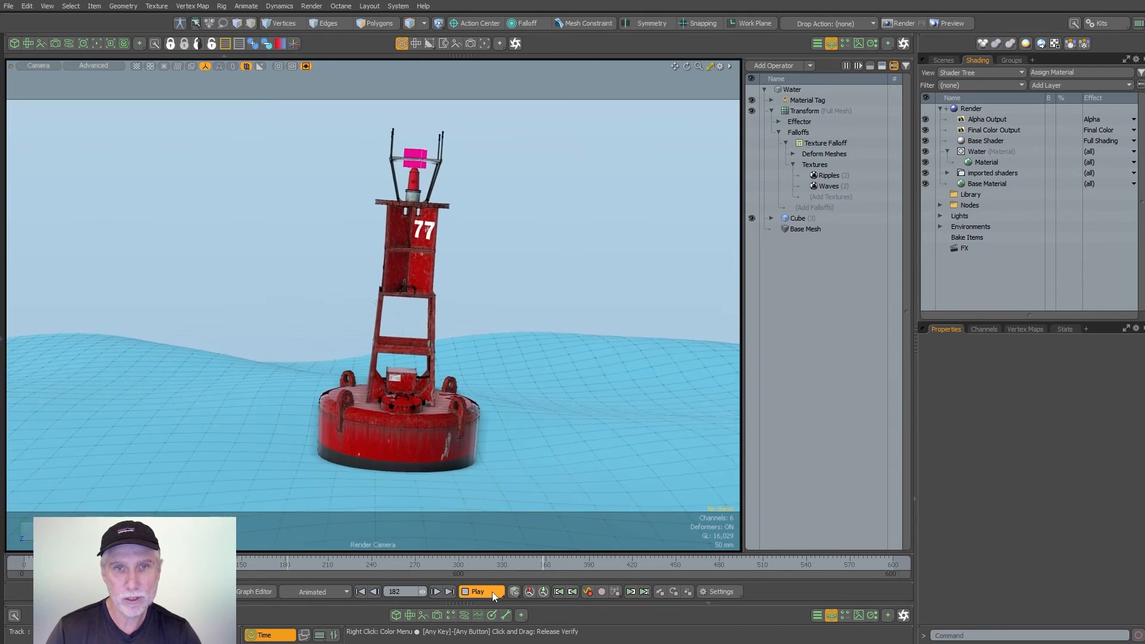
left_click(480, 591)
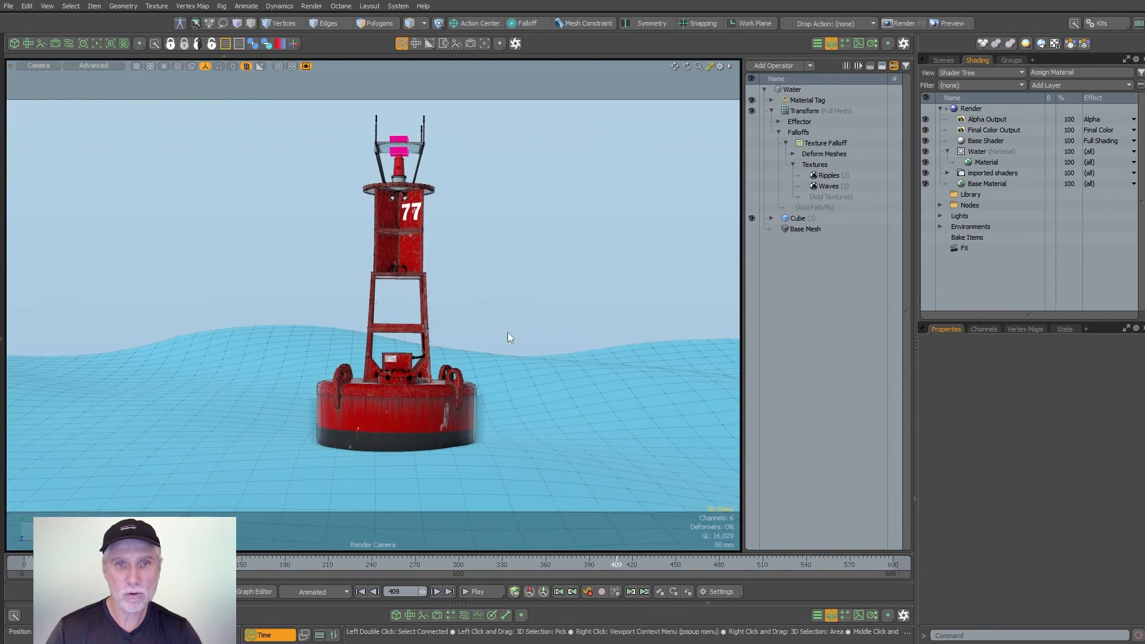
key("KP_Decimal")
left_click_drag(477, 358, 432, 309, "alt")
scroll(432, 309, "up", 3)
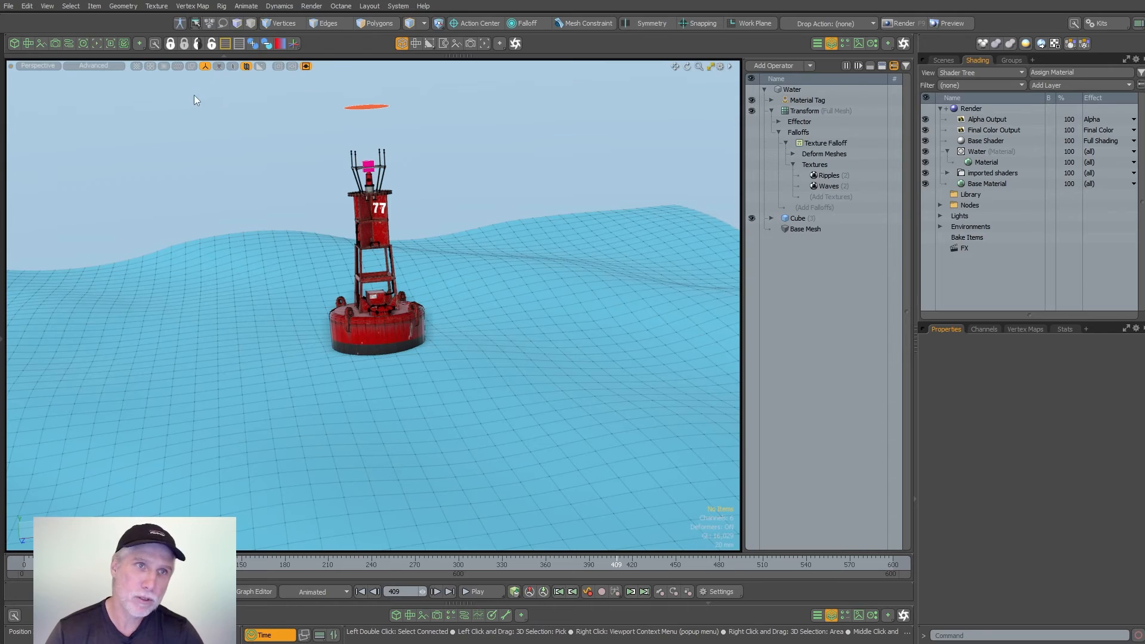
- Open the schematic beside the 3D view and locate the Point B Direction Constraint node to examine its channels
left_click(70, 44)
left_click_drag(328, 393, 565, 390)
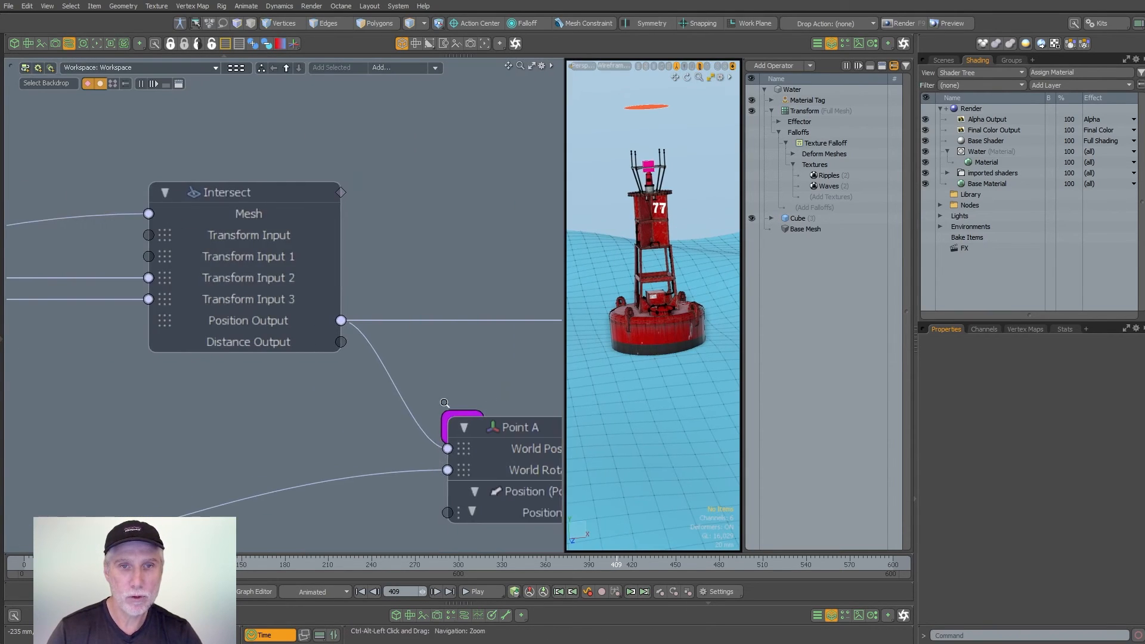
scroll(446, 366, "down", 5)
middle_click_drag(446, 366, 140, 304)
scroll(288, 324, "up", 6)
left_click(289, 324)
middle_click_drag(289, 324, 226, 272)
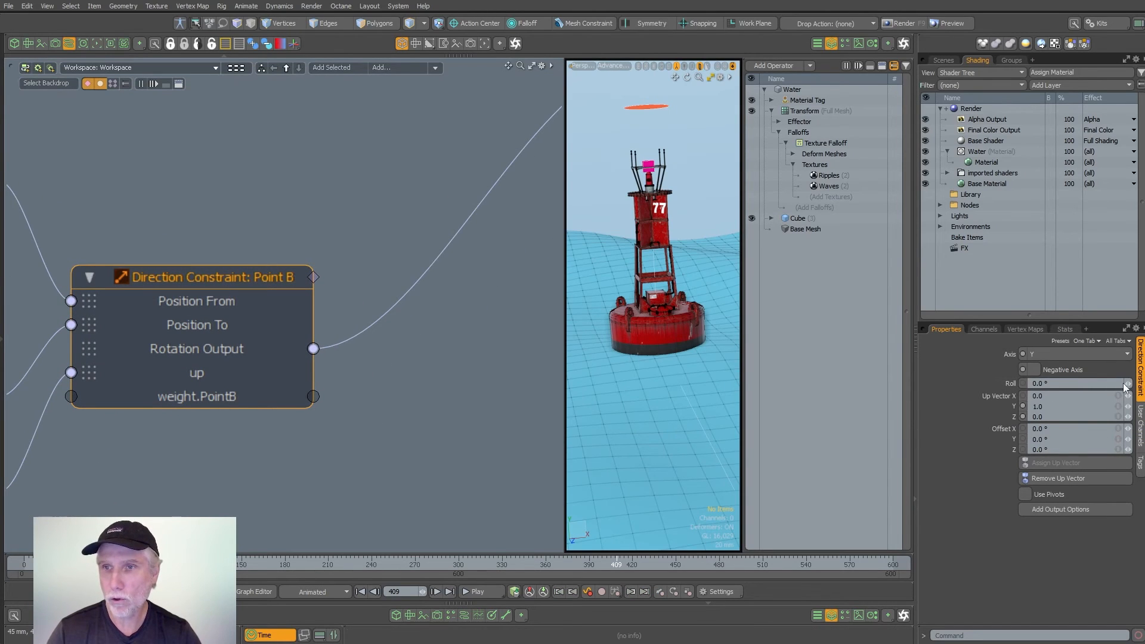
left_click(546, 441)
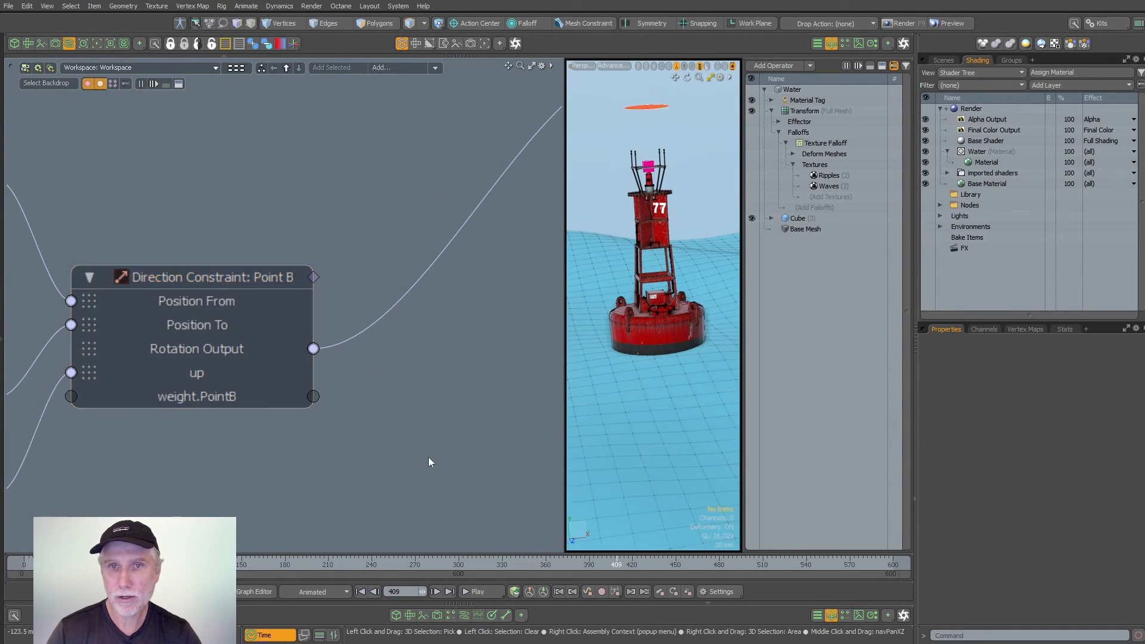
- Widen the 3D view and expose the Roll channel on the Point B Direction Constraint node
left_click(831, 43)
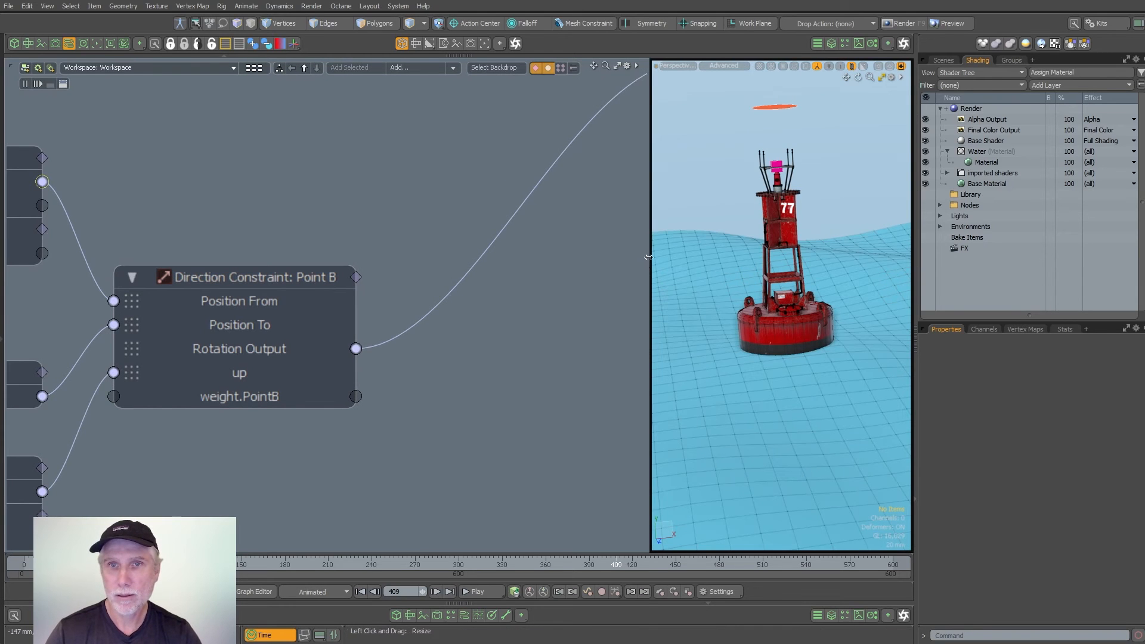
left_click_drag(502, 281, 397, 280)
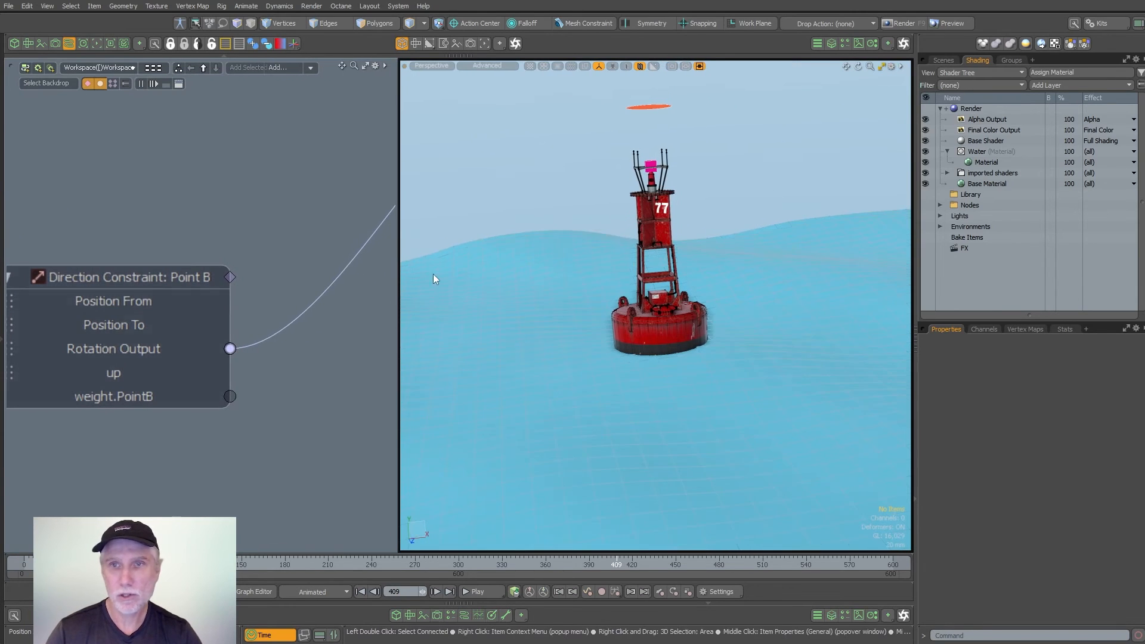
left_click(166, 276)
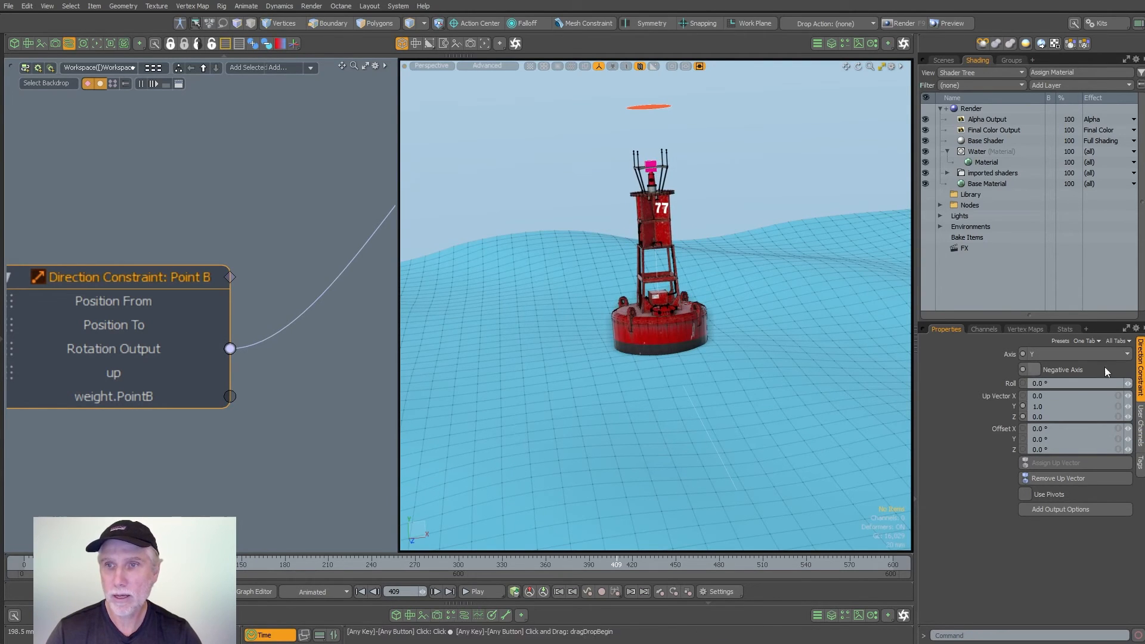
left_click_drag(173, 451, 169, 456)
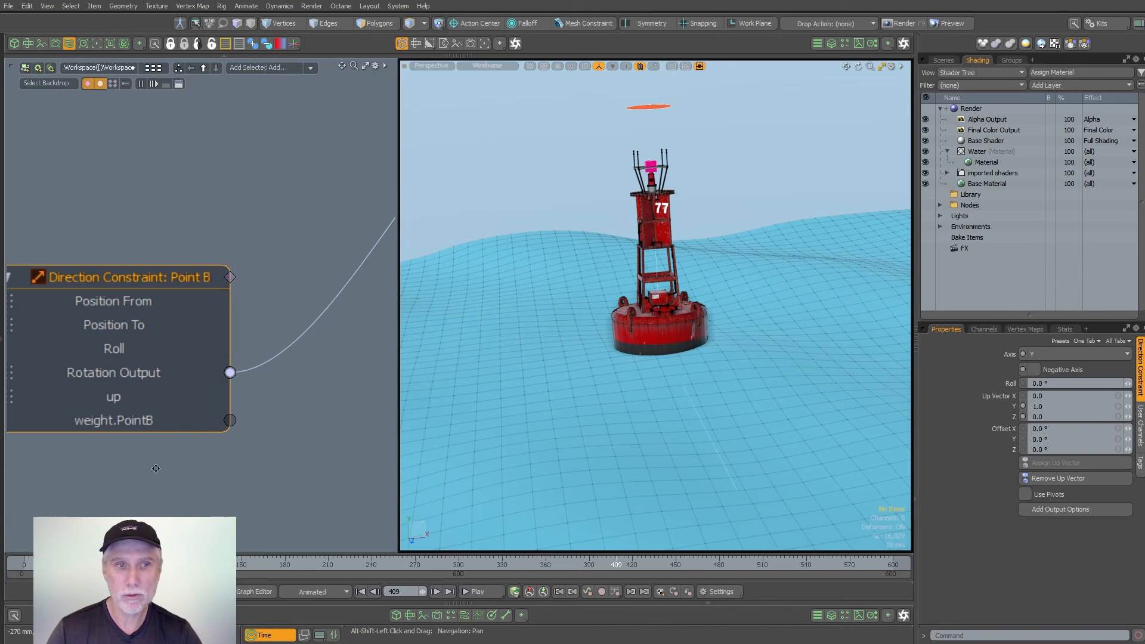
middle_click_drag(155, 467, 278, 429)
scroll(278, 430, "down", 4)
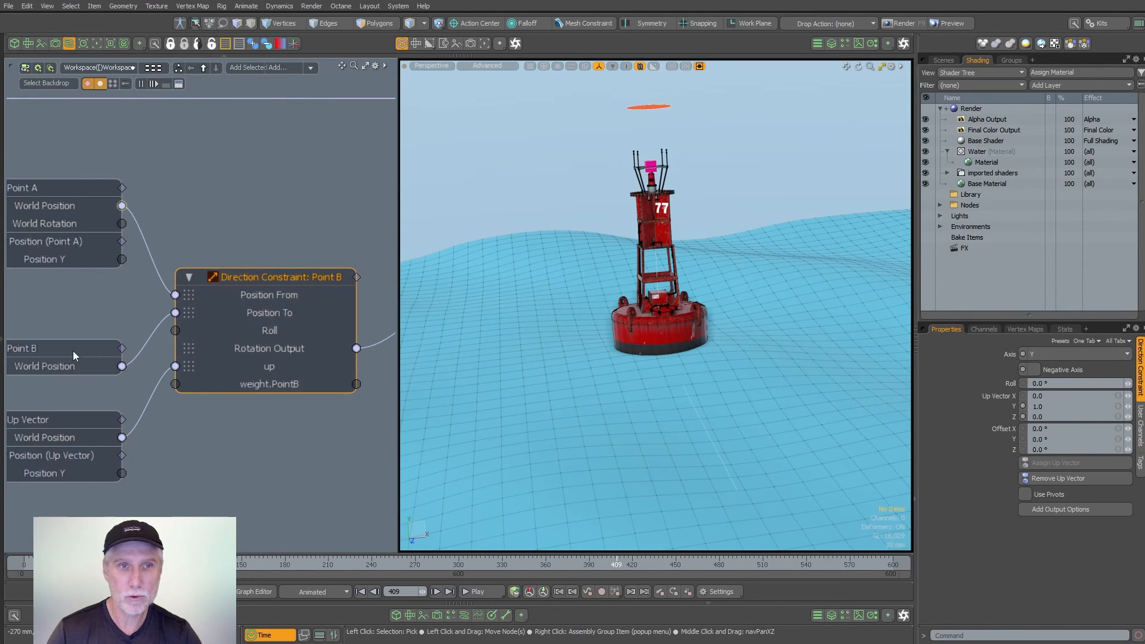
- Move the Point B node up and the Up Vector node down to make room between them
left_click_drag(72, 350, 73, 314)
middle_click_drag(92, 366, 219, 358)
left_click_drag(188, 409, 188, 428)
- Add a Channel Oscillator modifier to the schematic
key("F6")
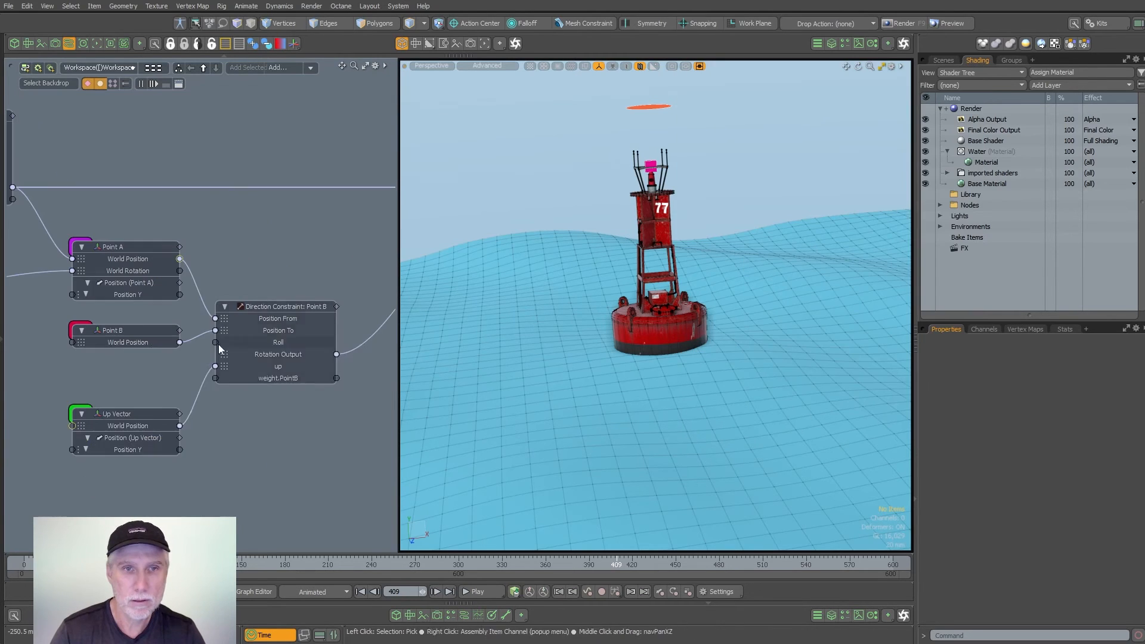
key("n")
left_click_drag(237, 349, 361, 222)
type("osci")
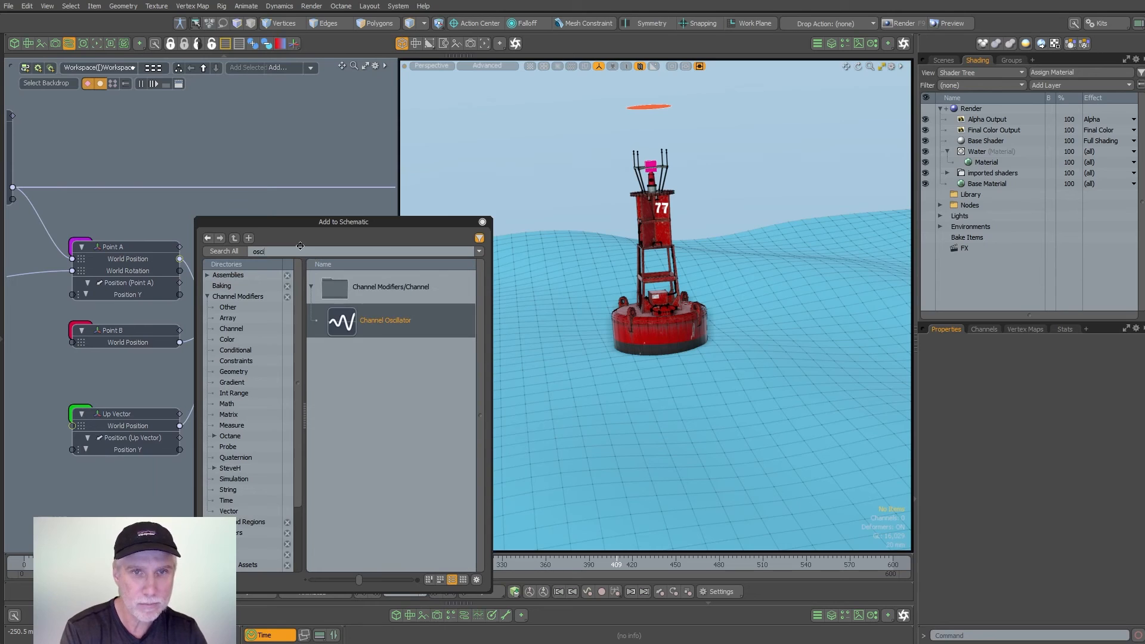
key("Return")
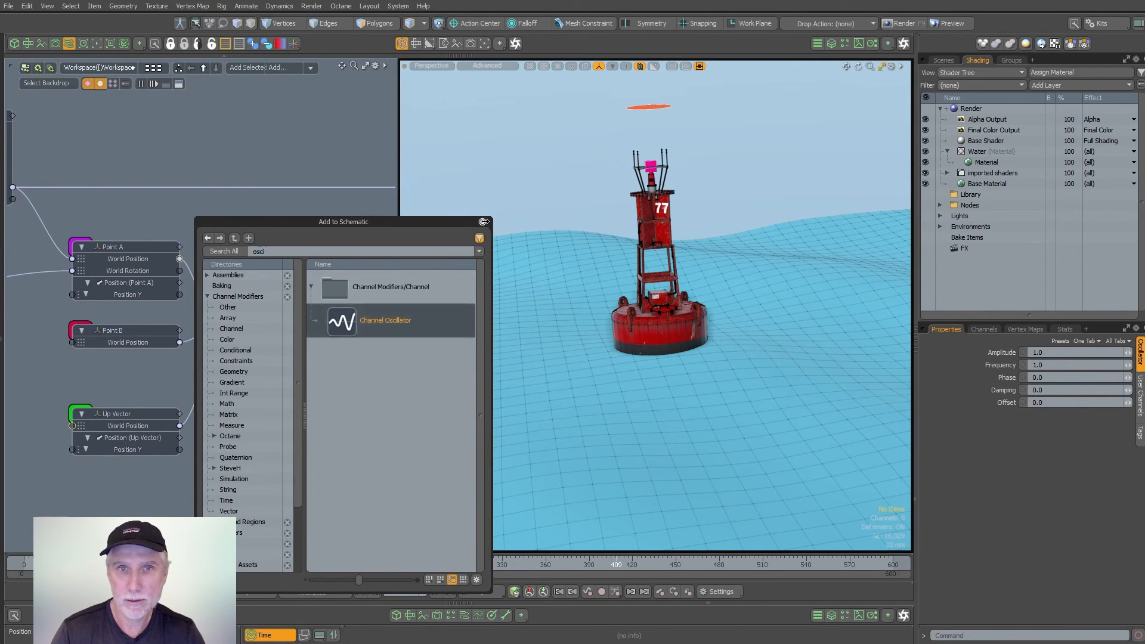
left_click(483, 221)
- Set the Channel Oscillator's amplitude to 45 and link its output to the Direction Constraint's Roll input
scroll(298, 322, "down", 3)
scroll(267, 335, "up", 3)
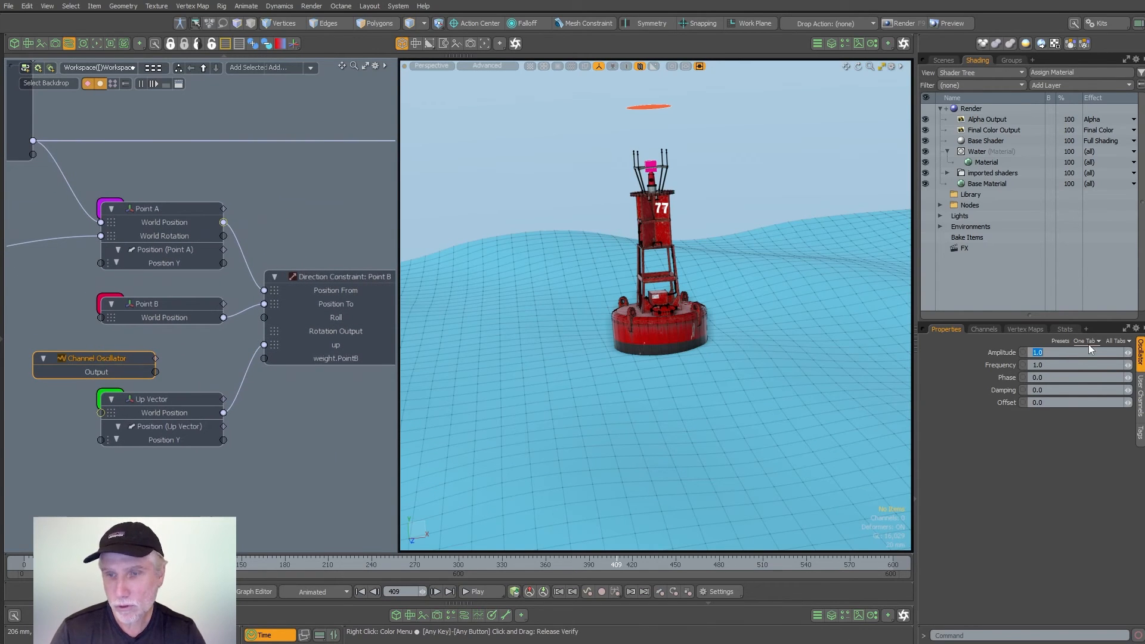
type("45")
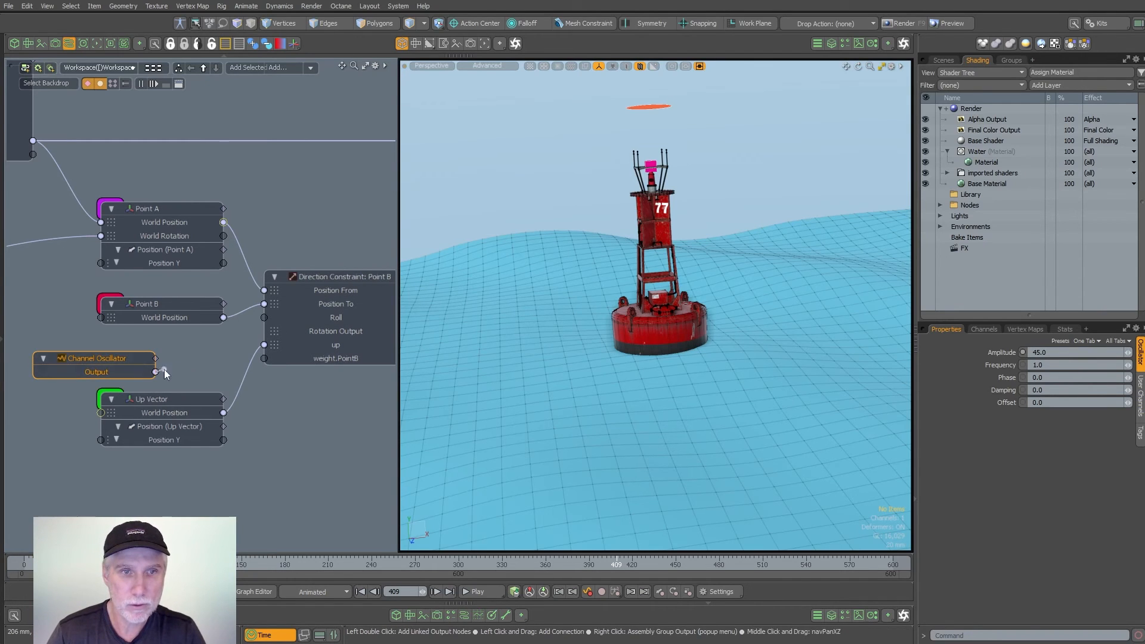
left_click_drag(155, 372, 264, 317)
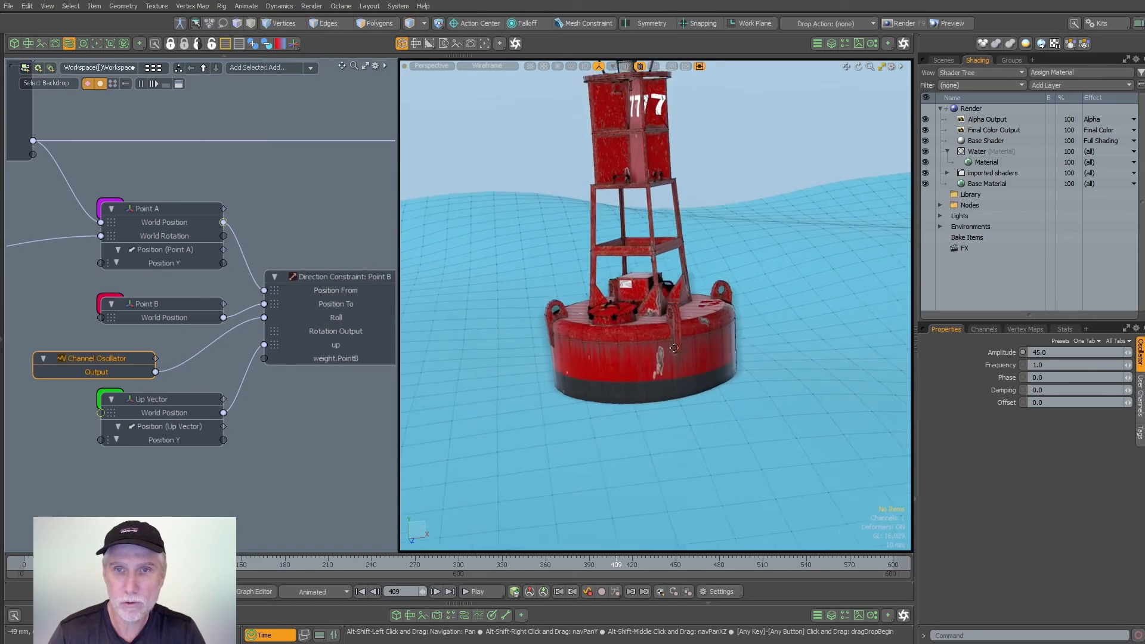
- Try an oscillator frequency of 0.1 during playback from frame 168, and reduce it to 0.05
left_click_drag(237, 563, 230, 564)
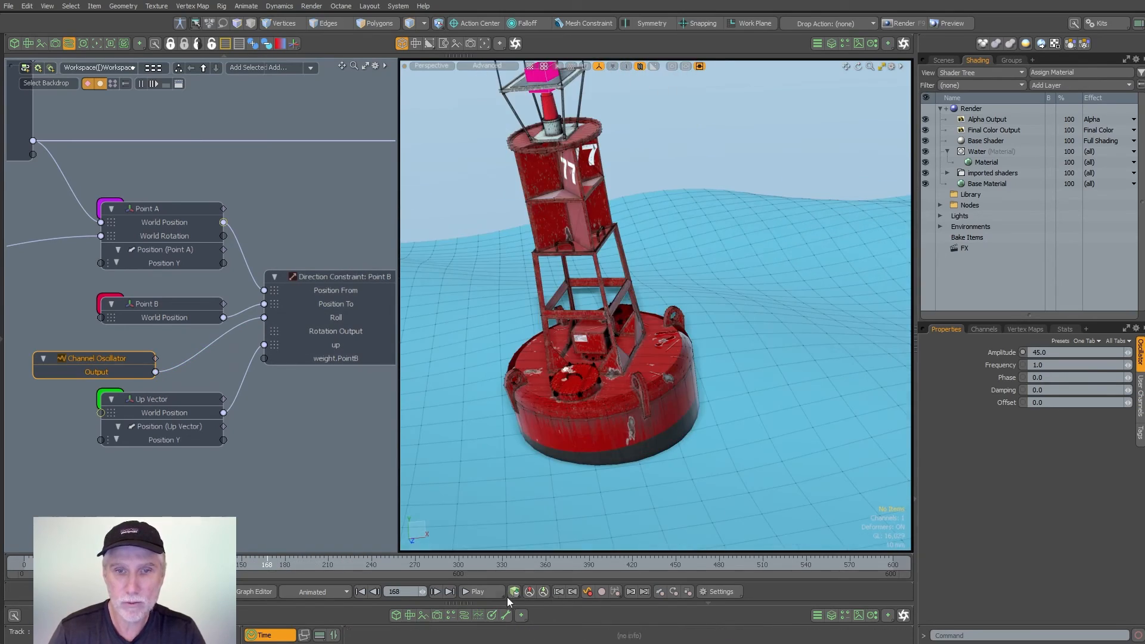
double_click(1053, 367)
type(".1")
key("Return")
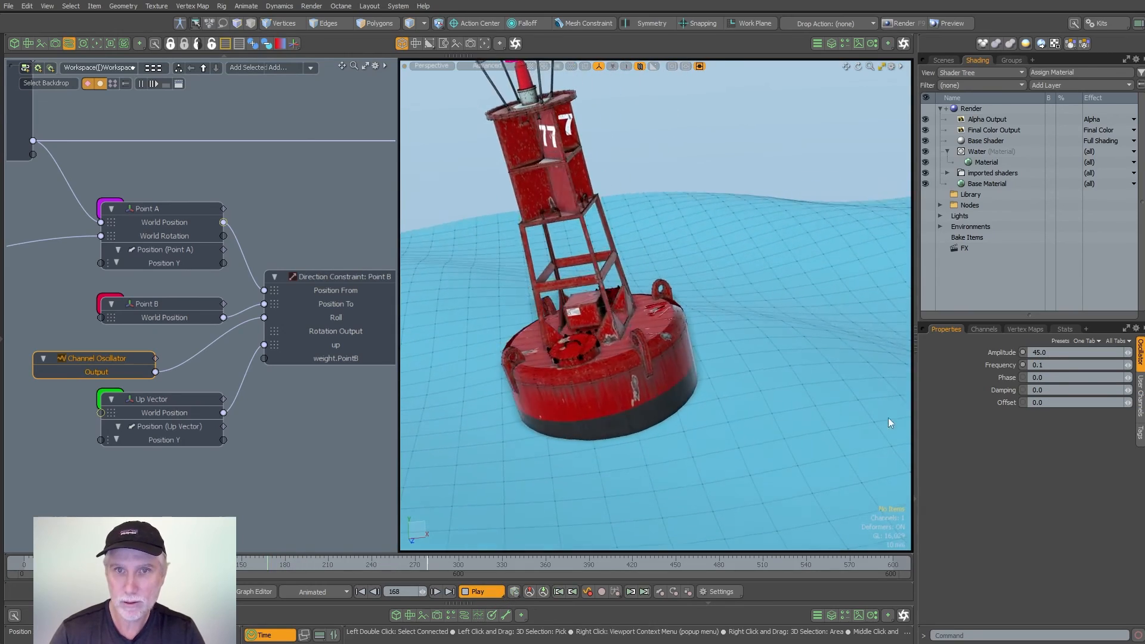
double_click(1049, 365)
type(".05")
key("Return")
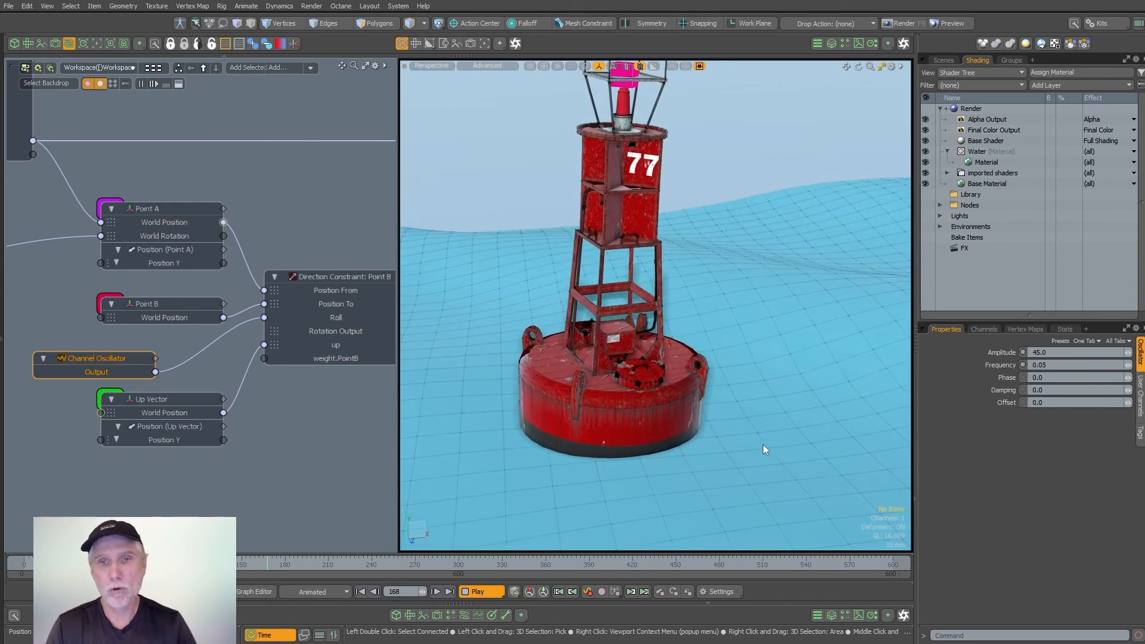
- Watch the buoy's oscillating roll through the render camera
key("ctrl+1")
left_click(763, 412)
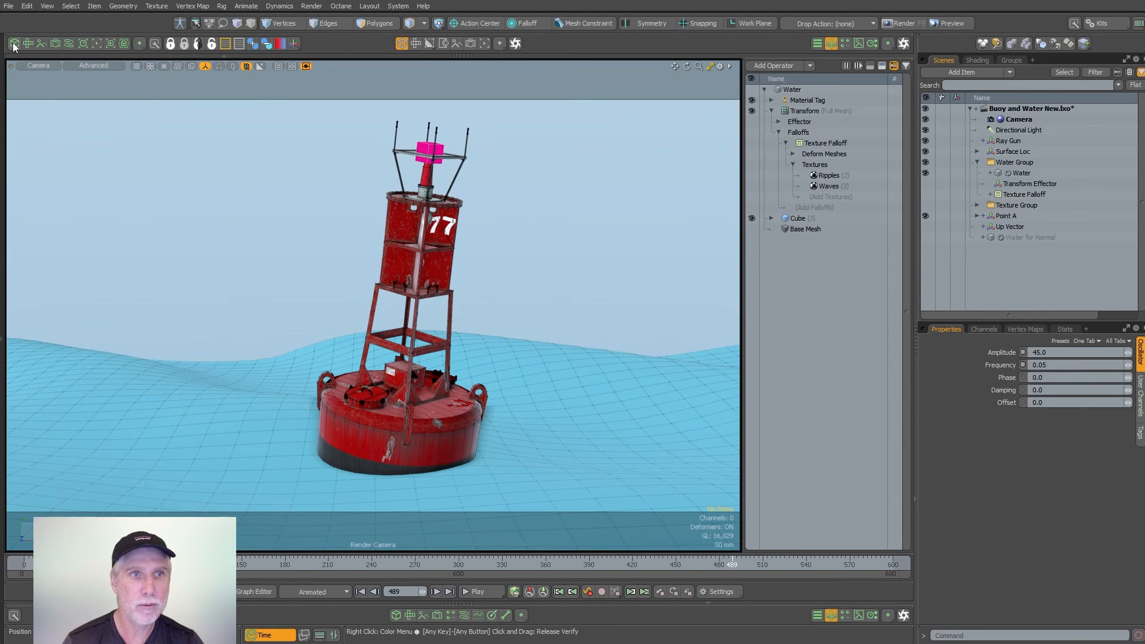
- Open the schematic and locate the Water for Normal and Water nodes
left_click(69, 43)
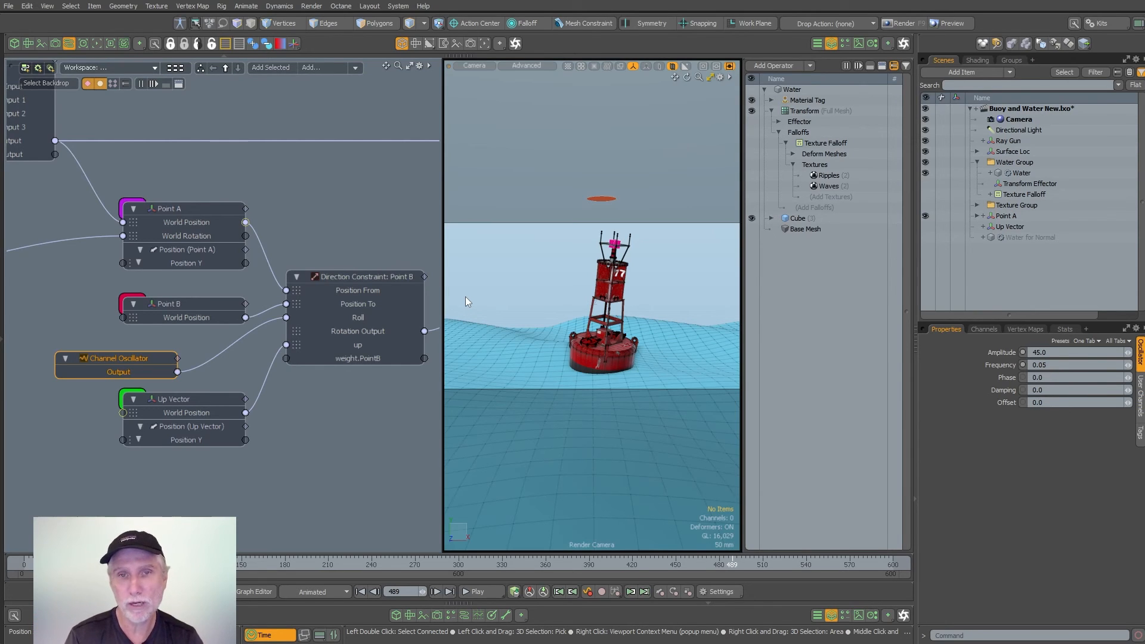
left_click_drag(322, 419, 358, 289, "alt+shift")
left_click_drag(358, 289, 298, 369, "ctrl+alt")
left_click_drag(298, 370, 179, 340, "alt+shift")
left_click(149, 377)
left_click_drag(179, 340, 189, 415, "alt+shift")
left_click_drag(96, 268, 158, 271, "ctrl+alt")
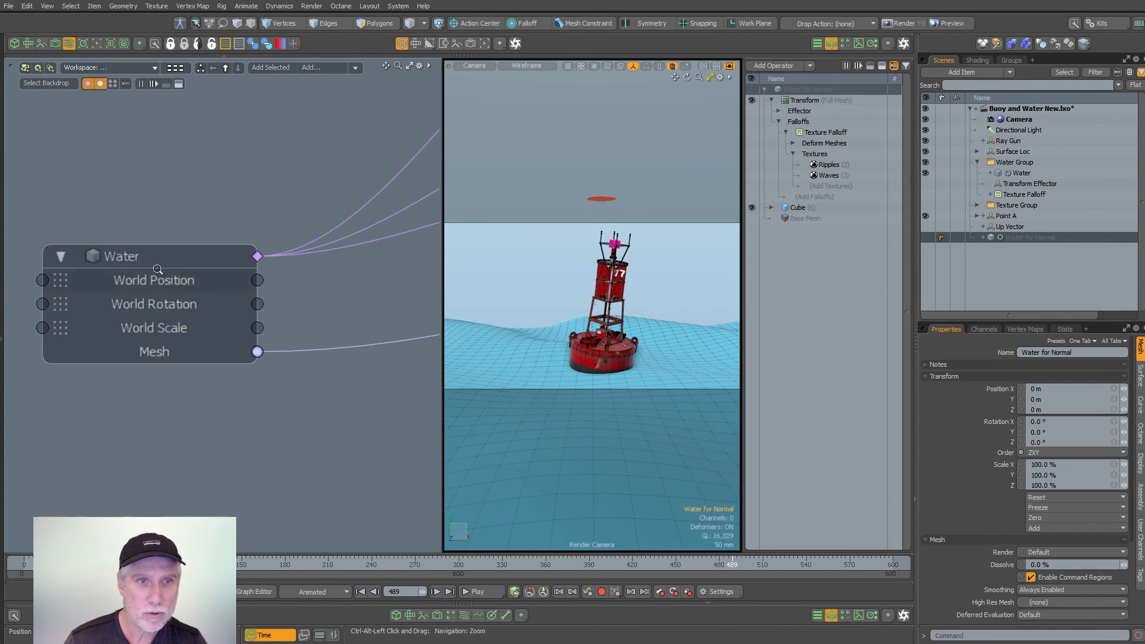
- Disconnect the Water mesh from the Geometry input of the Transform (Full Mesh) operation
left_click(173, 260)
left_click_drag(283, 272, 223, 273, "ctrl+alt")
left_click_drag(224, 273, 67, 265, "alt+shift")
left_click_drag(304, 162, 375, 166, "ctrl+alt")
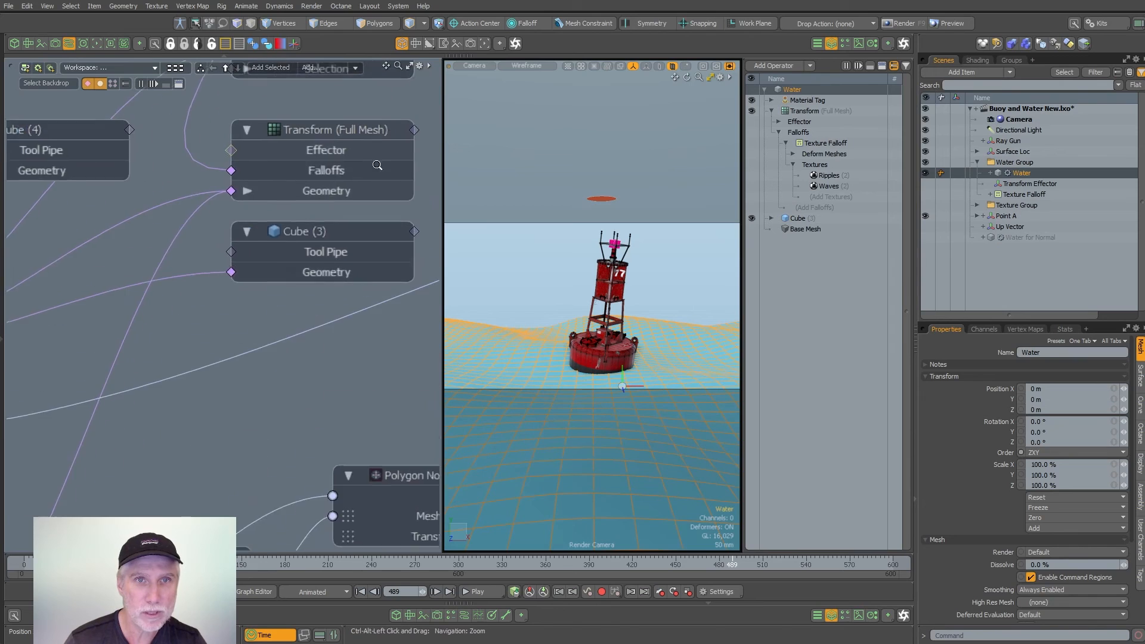
left_click_drag(272, 188, 337, 226, "alt+shift")
left_click_drag(255, 233, 211, 258, "alt+shift")
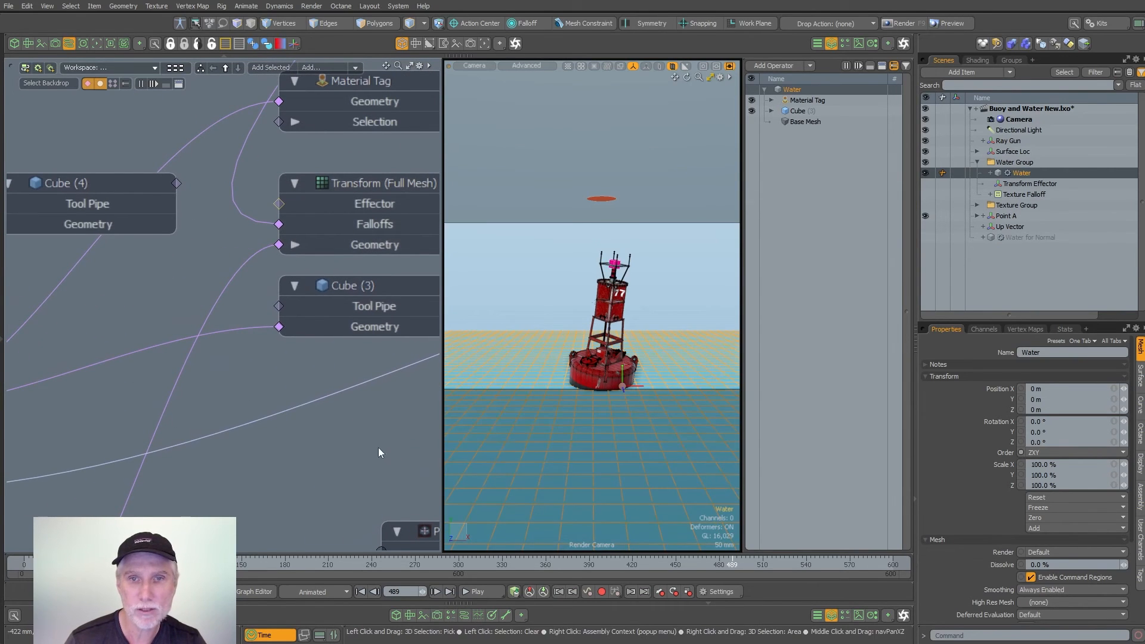
- Select the Ray Gun, hide the Water mesh and show the Water for Normal mesh
left_click(313, 470)
left_click_drag(369, 459, 48, 357, "ctrl+alt")
left_click_drag(339, 279, 205, 341, "alt+shift")
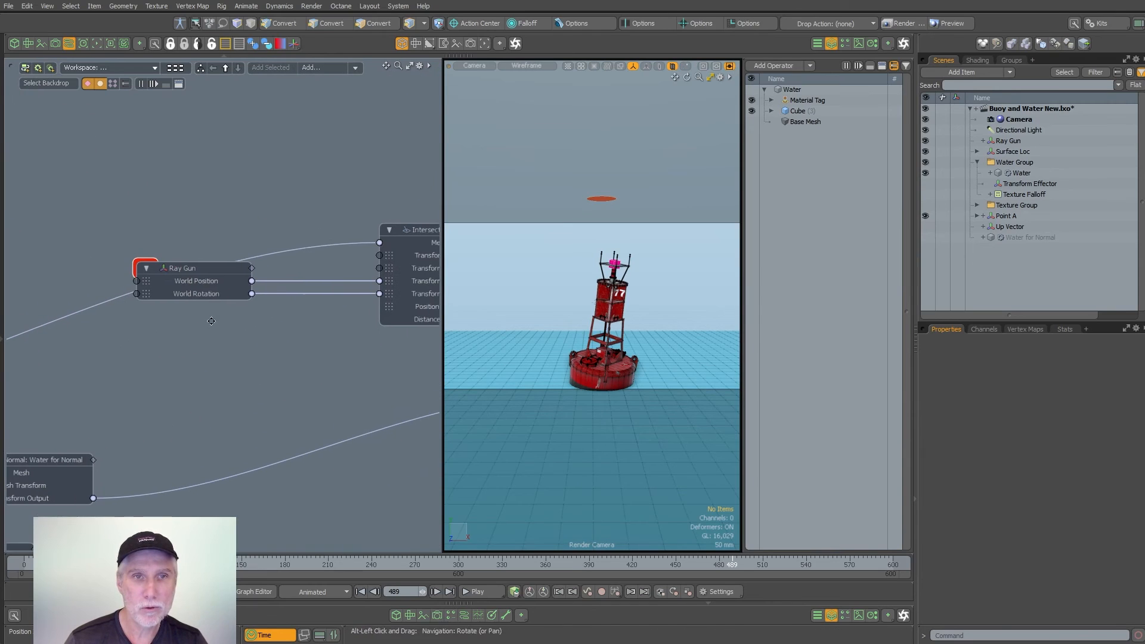
left_click(216, 266)
middle_click_drag(217, 269, 371, 155)
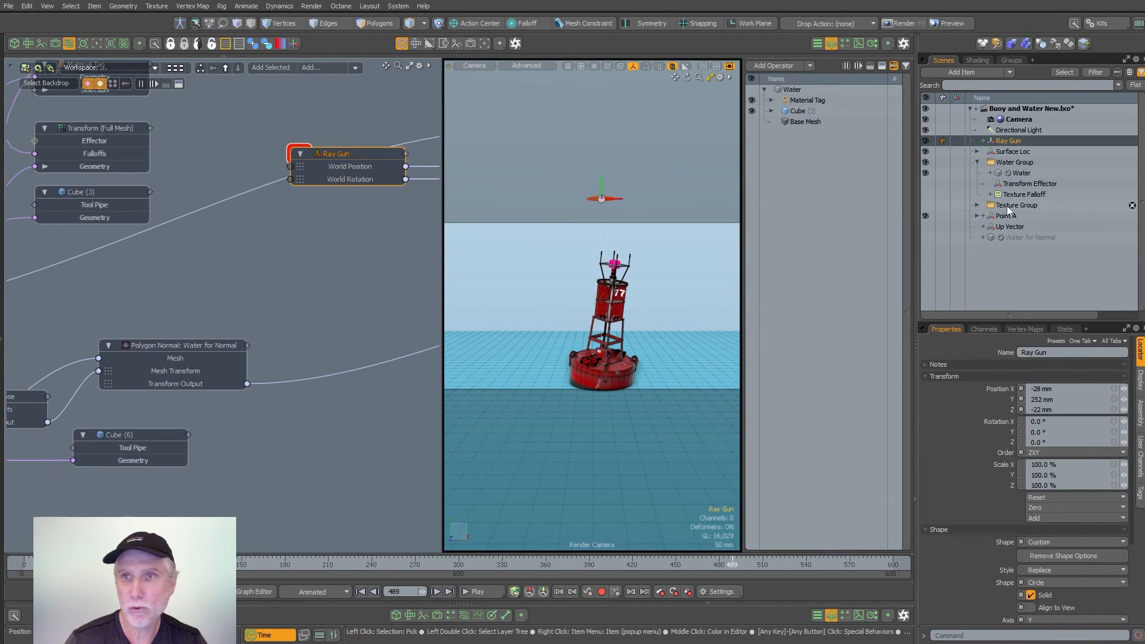
left_click(925, 173)
left_click(925, 236)
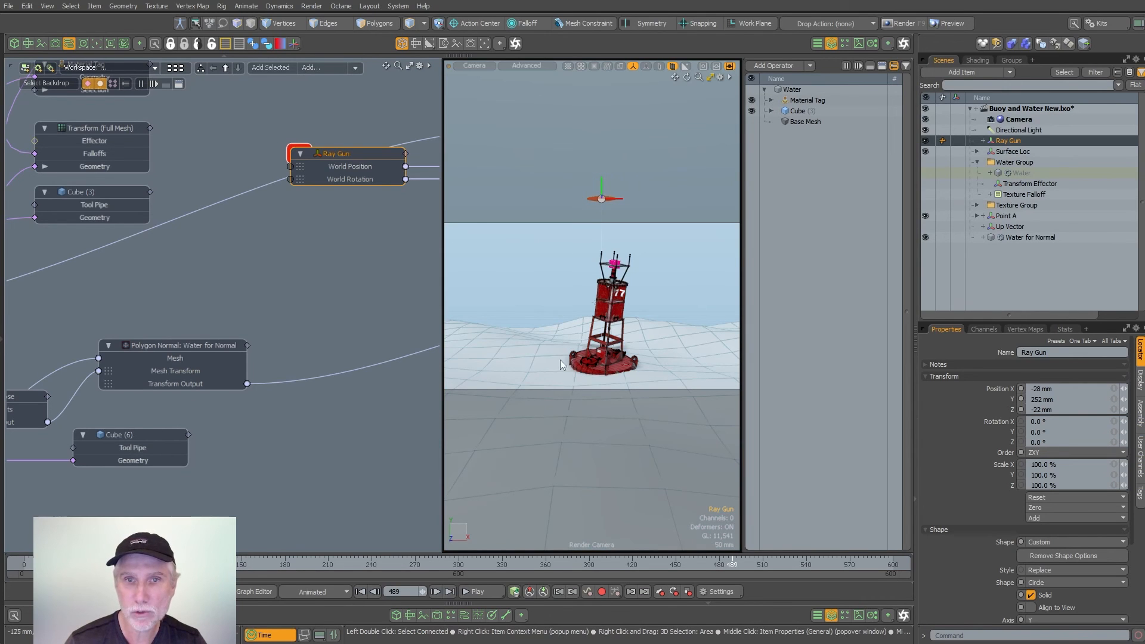
middle_click_drag(414, 355, 418, 339)
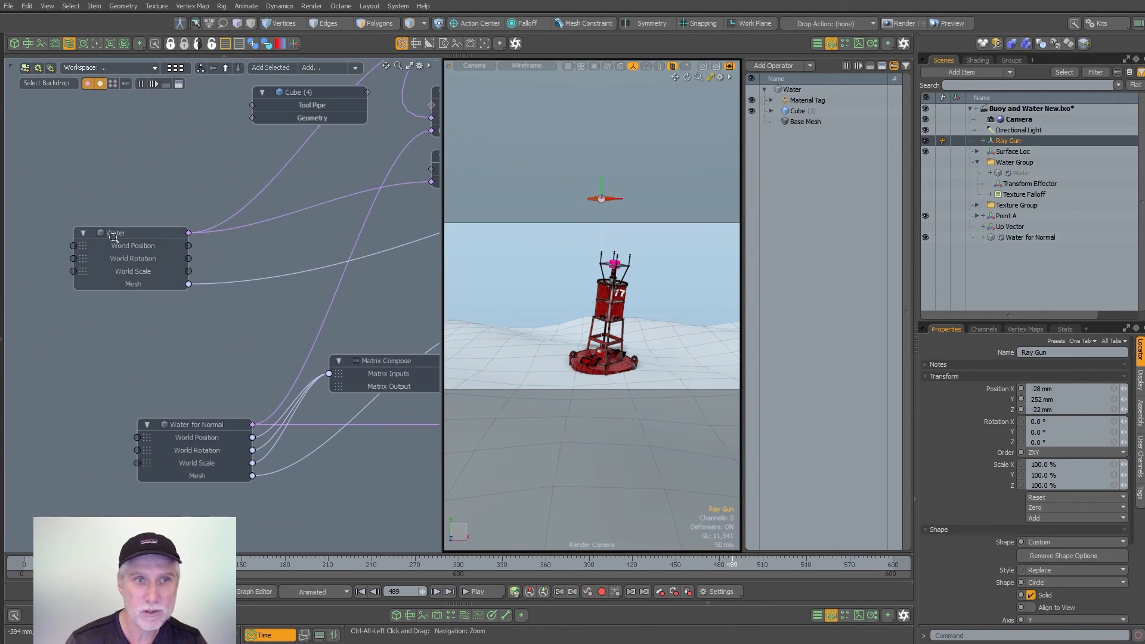
- Locate the Intersect node in the schematic, widen the schematic view and move the node beside Water for Normal
scroll(221, 293, "up", 4)
left_click_drag(243, 388, 219, 455, "alt+shift")
scroll(238, 342, "down", 3)
left_click_drag(294, 335, 218, 342, "alt+shift")
left_click_drag(128, 318, 161, 319)
left_click_drag(230, 339, 103, 400, "alt+shift")
left_click_drag(102, 400, 85, 400, "ctrl+alt")
left_click_drag(262, 358, 212, 360, "alt+shift")
left_click_drag(381, 238, 132, 191, "alt+shift")
left_click_drag(132, 191, 104, 191, "ctrl+alt")
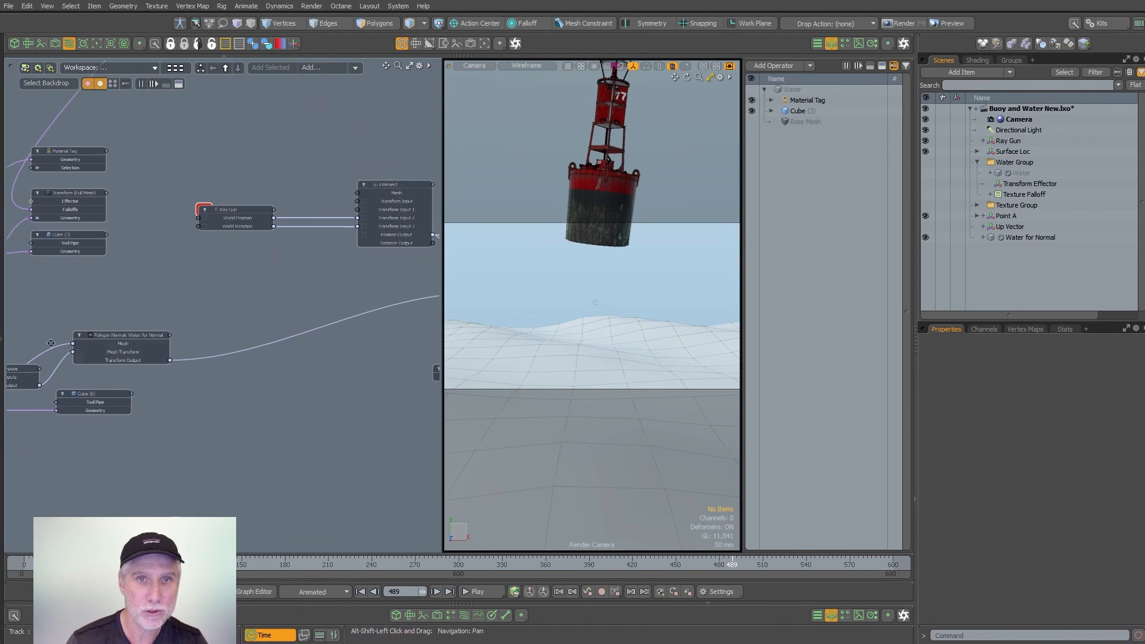
left_click_drag(398, 185, 406, 208)
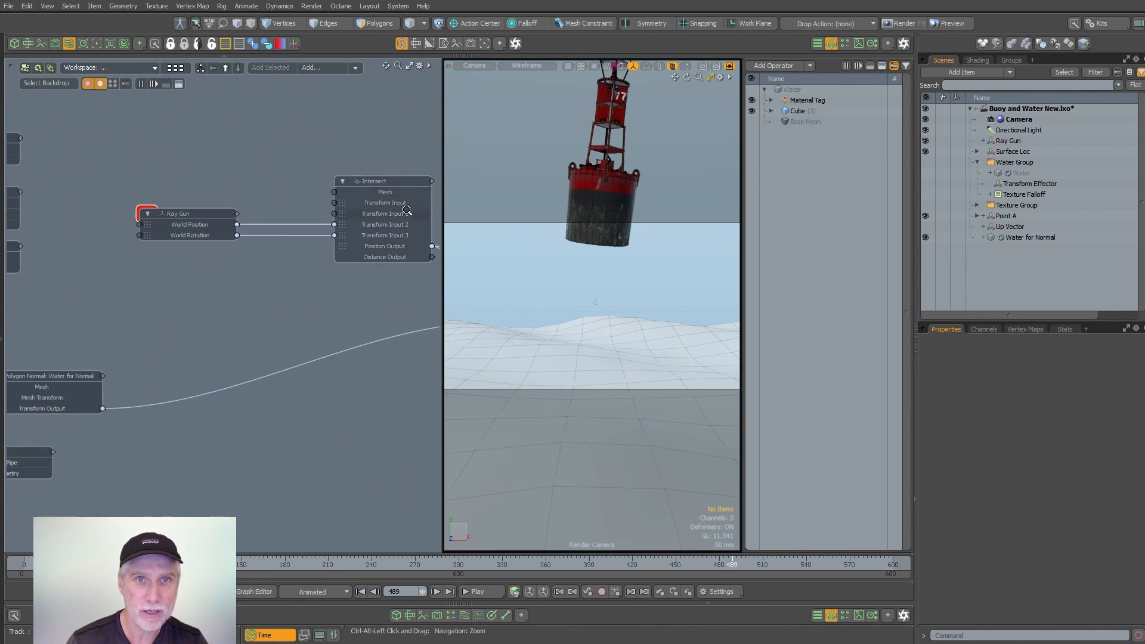
left_click_drag(443, 282, 669, 282)
left_click_drag(435, 244, 510, 211, "alt+shift")
left_click_drag(548, 177, 385, 363)
- Connect the Mesh output of Water for Normal to the Mesh input of the Intersect node
scroll(239, 390, "up", 2)
left_click_drag(240, 392, 314, 375, "alt")
left_click_drag(168, 366, 245, 410)
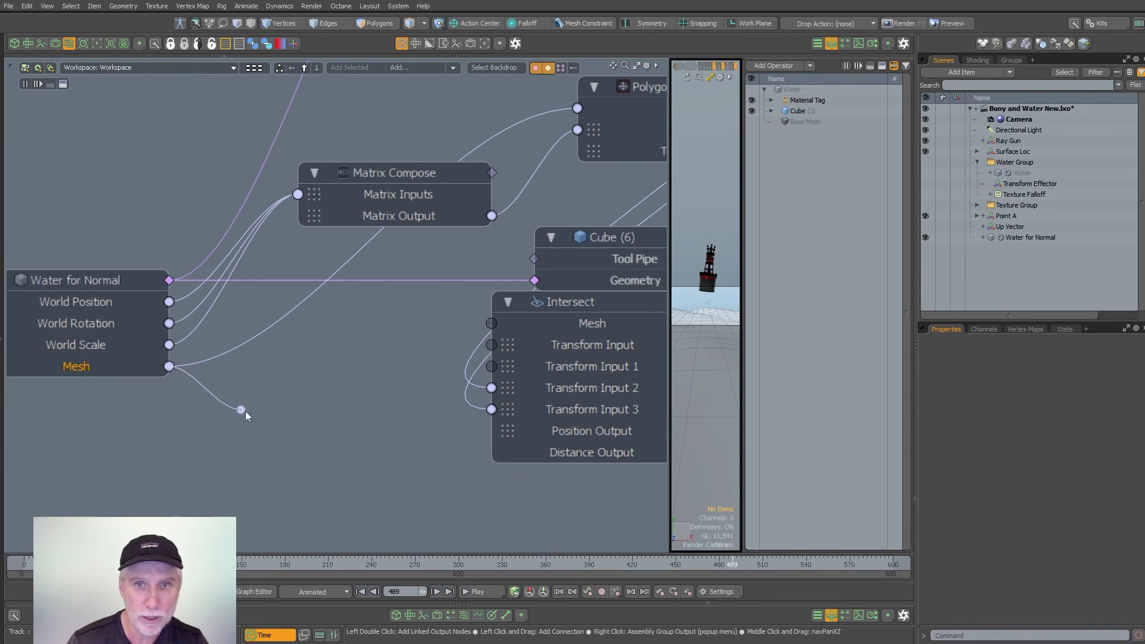
left_click_drag(493, 327, 122, 399)
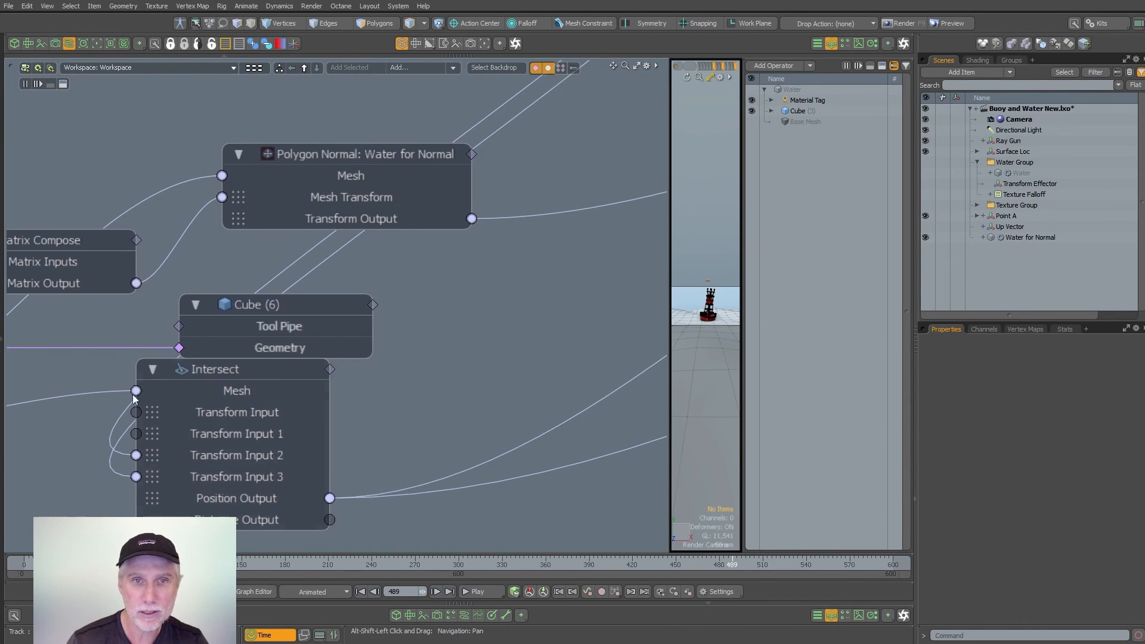
- Move the Intersect node away from the Water for Normal nodes and shrink the schematic to enlarge the camera view
left_click_drag(243, 376, 662, 139)
left_click_drag(452, 251, 60, 457, "alt+shift")
left_click_drag(295, 332, 618, 95)
left_click_drag(471, 262, 192, 378, "alt+shift")
left_click_drag(667, 352, 159, 352)
- Go to frame 254, hide the Water for Normal mesh and show the Water mesh
left_click_drag(732, 564, 391, 564)
left_click(925, 237)
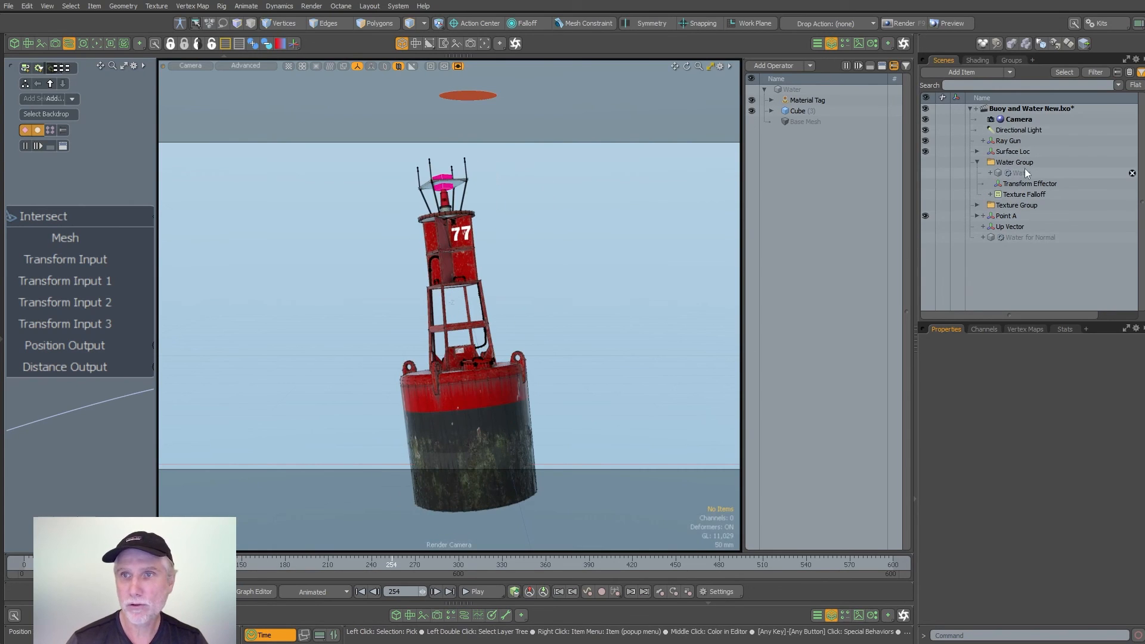
left_click(925, 173)
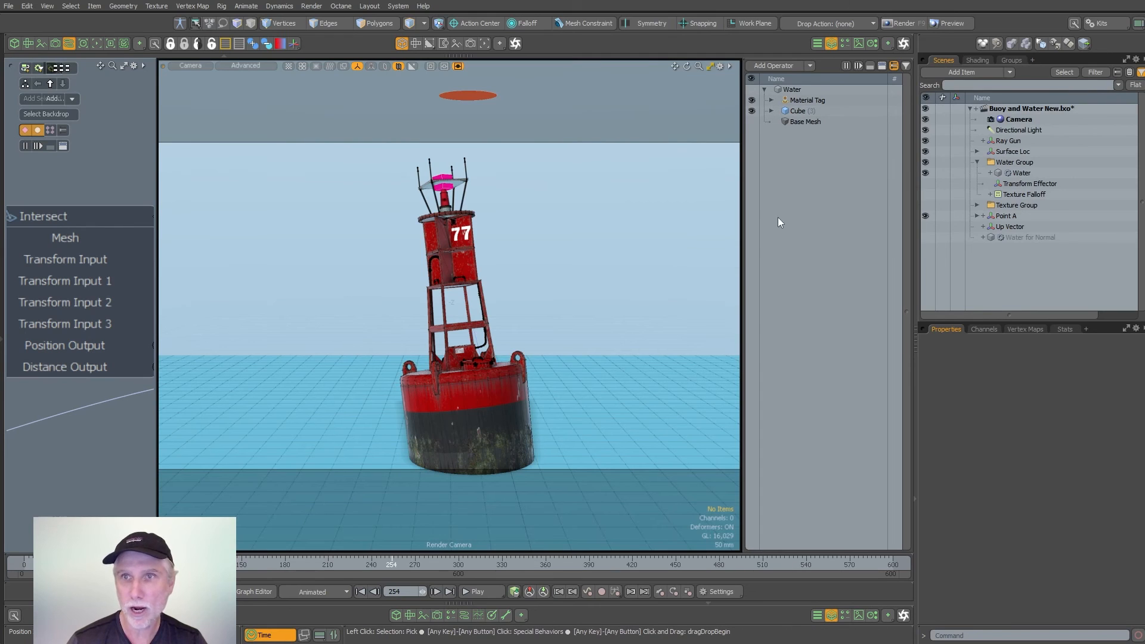
- Open and start a render preview beside the camera view and pull the camera slightly back from the buoy
left_click(97, 44)
left_click_drag(155, 128, 409, 129)
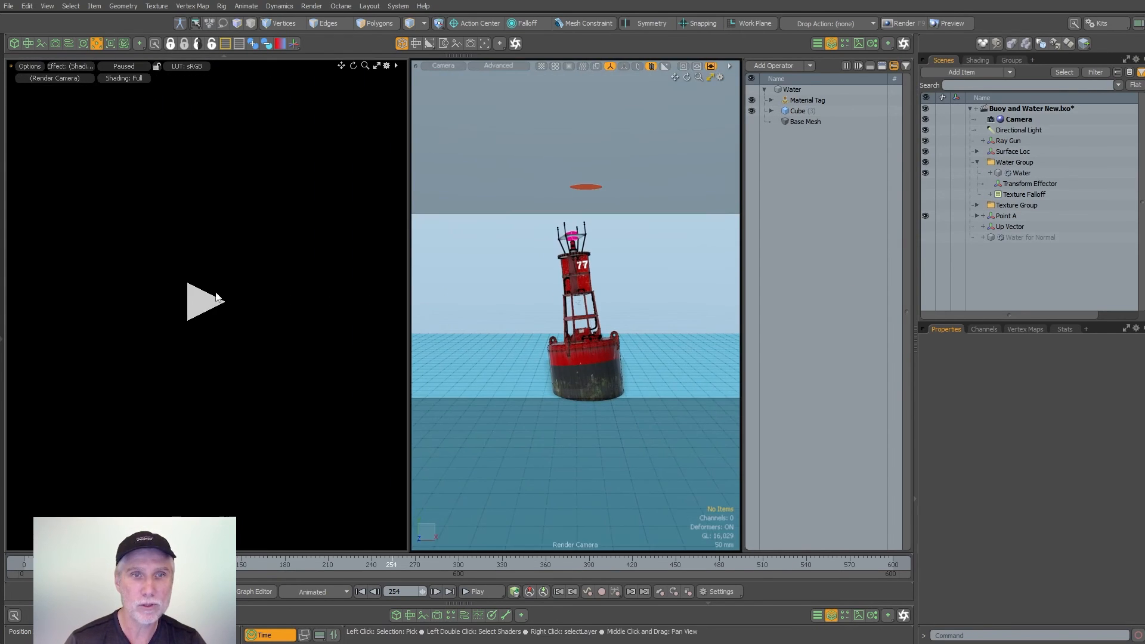
left_click(206, 302)
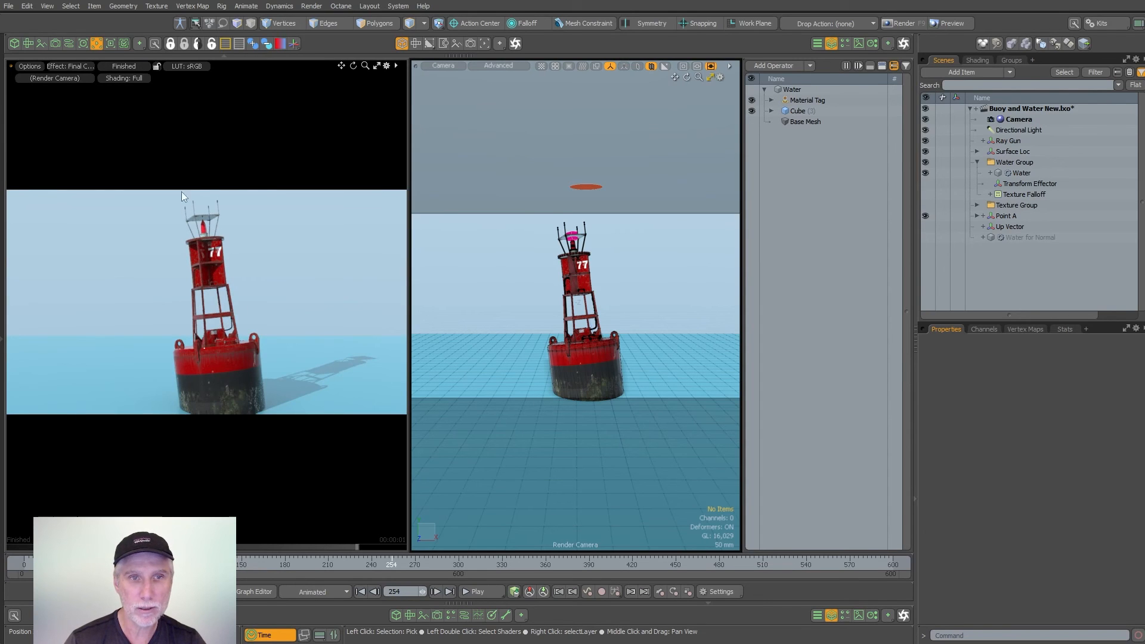
left_click_drag(597, 338, 585, 348, "alt")
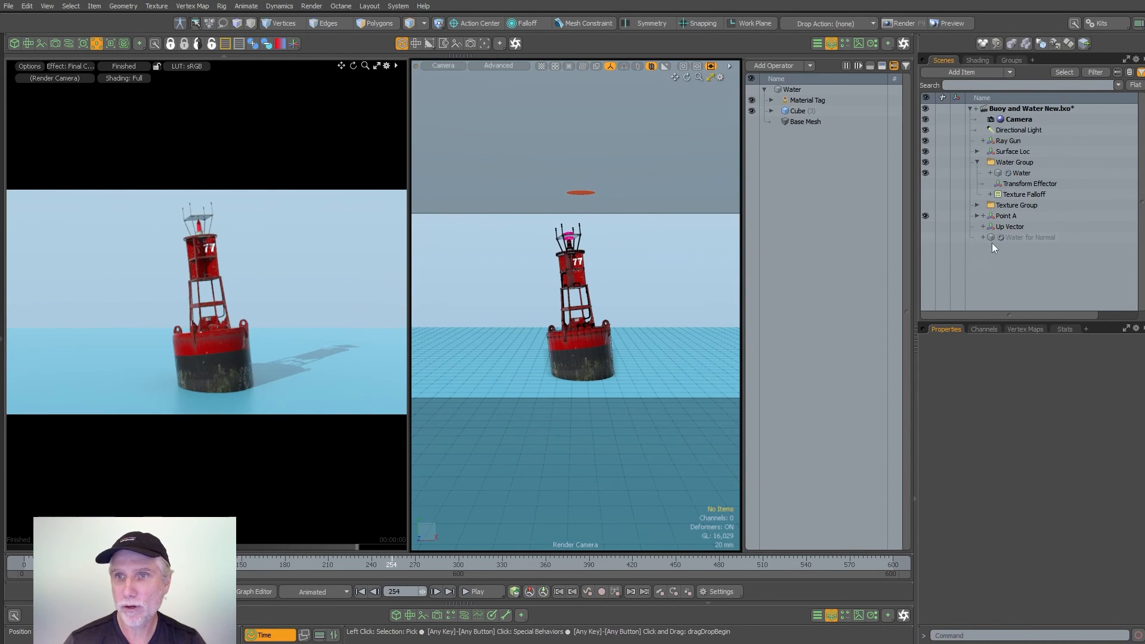
- Create instances of the Ripples (2) and Waves (2) falloff textures and place them in the Water material group
left_click(1019, 238)
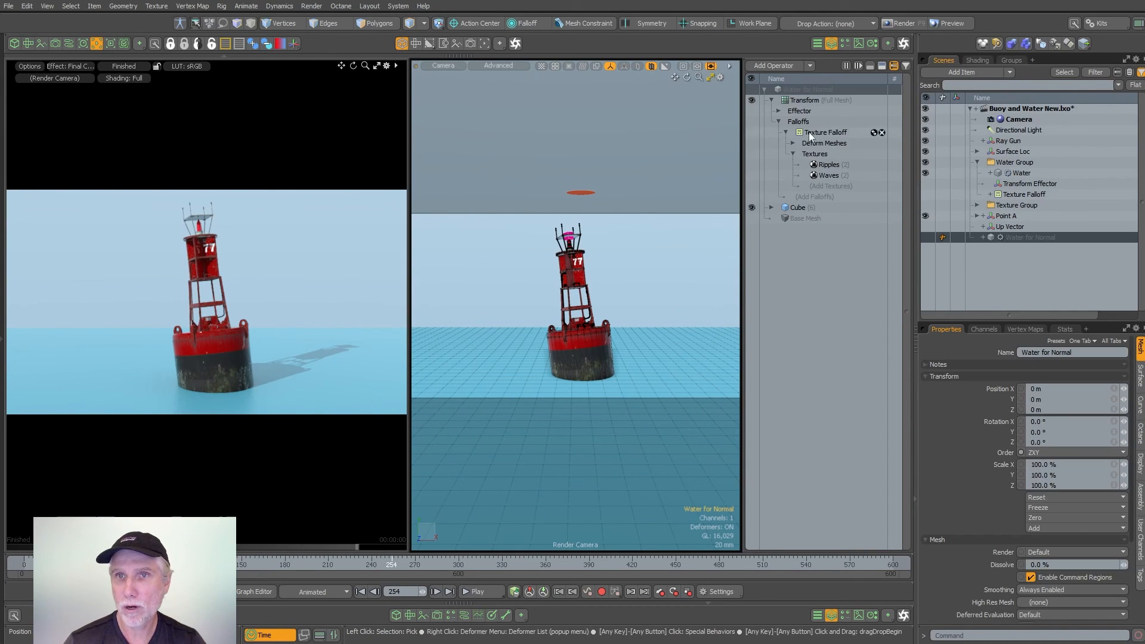
left_click(829, 169)
key("Escape")
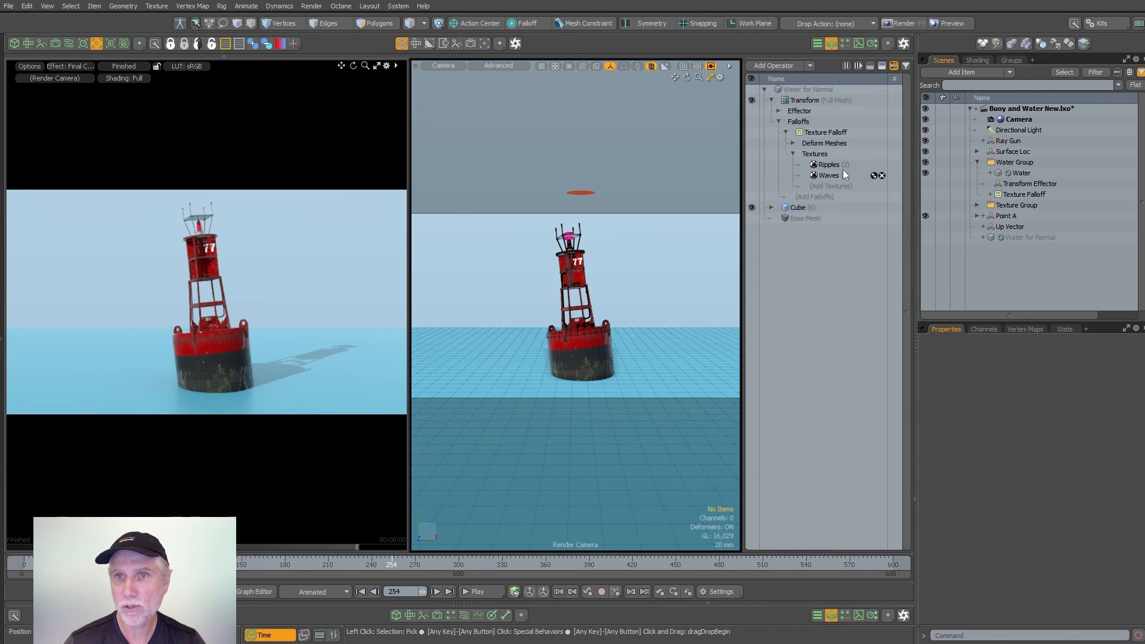
left_click(979, 60)
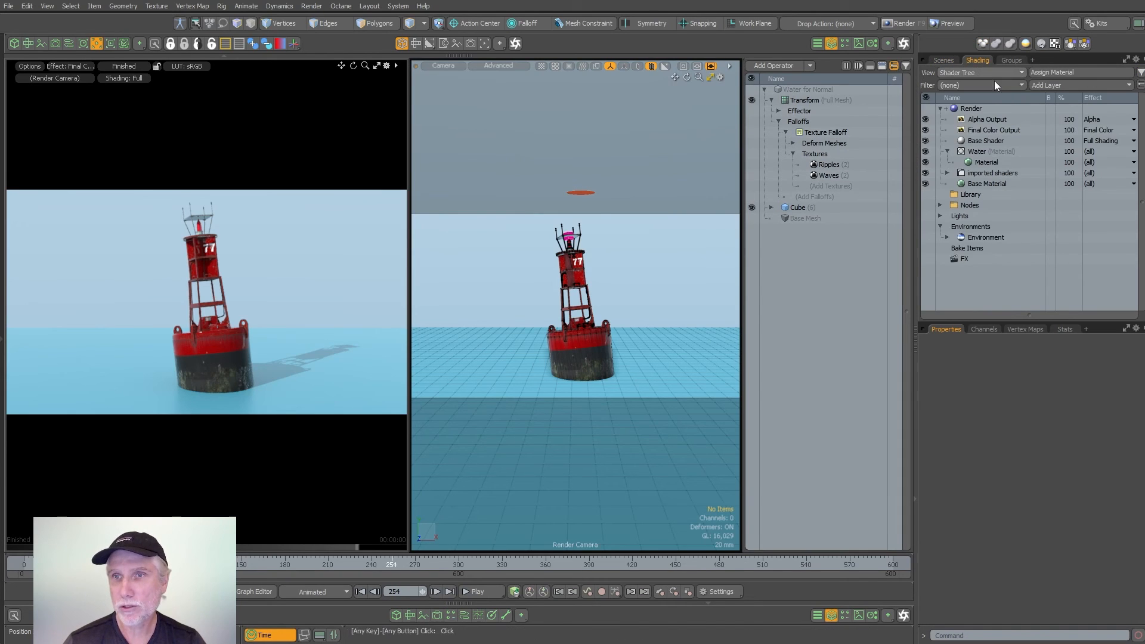
left_click(940, 205)
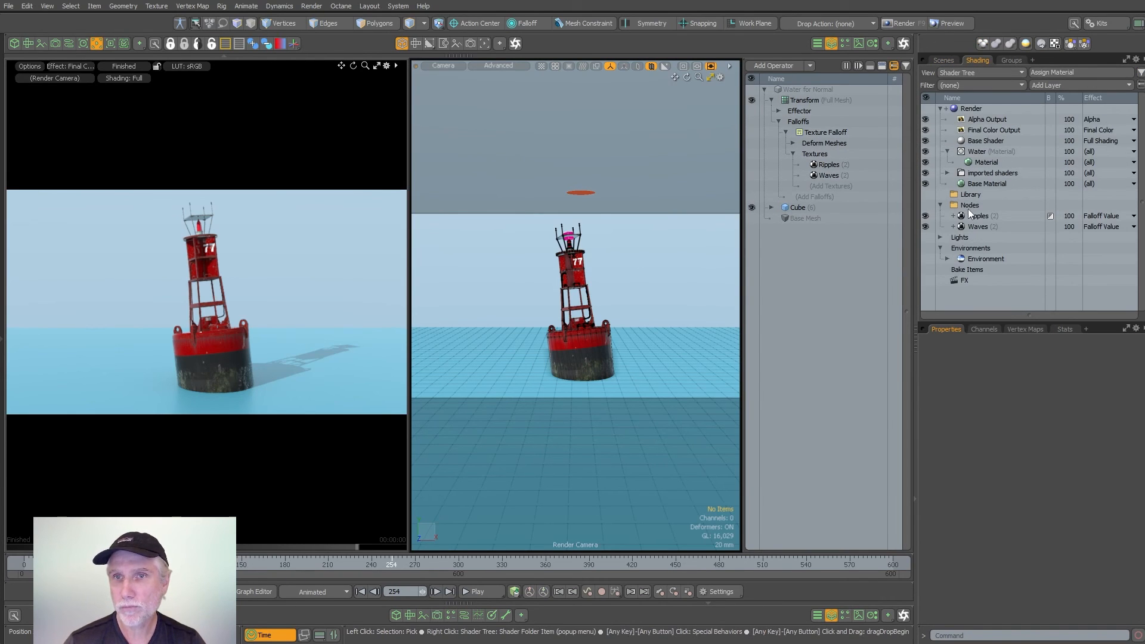
left_click_drag(971, 216, 972, 223)
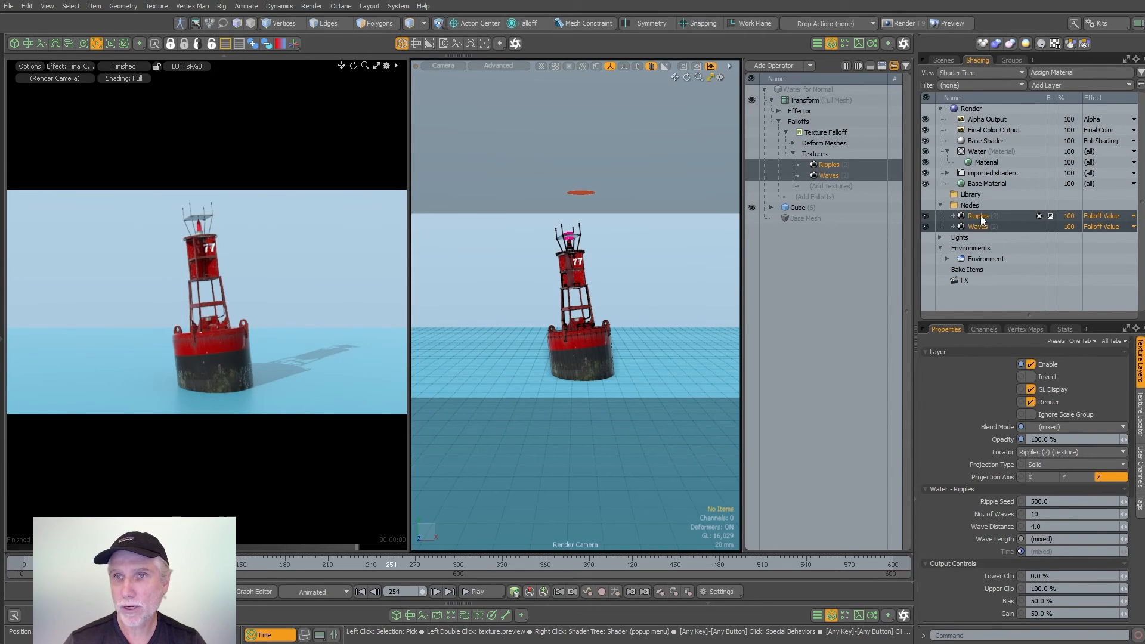
right_click(979, 219)
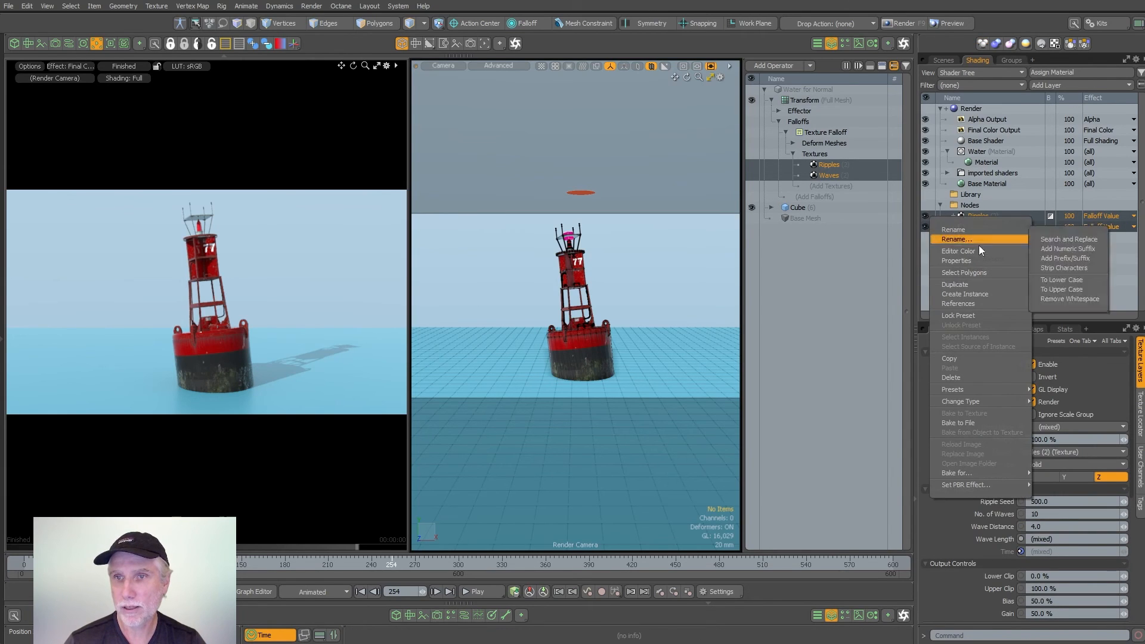
left_click(972, 294)
left_click_drag(971, 224, 998, 159)
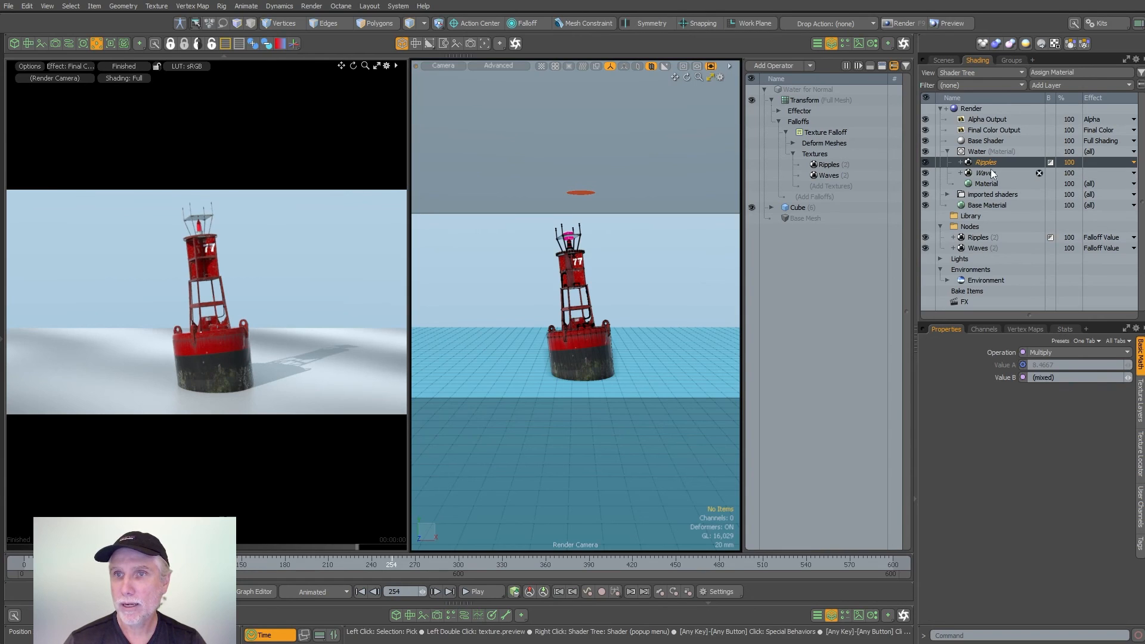
- Set the effect of the instanced Ripples and Waves textures in the Water group to Displacement
left_click(1098, 171)
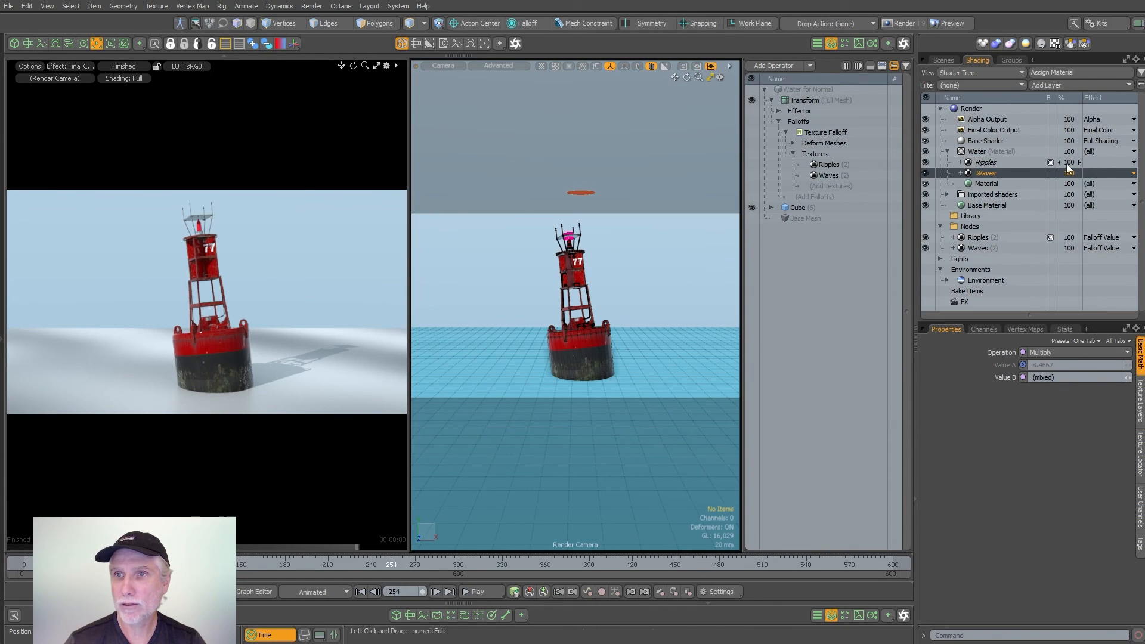
left_click(997, 162, "ctrl")
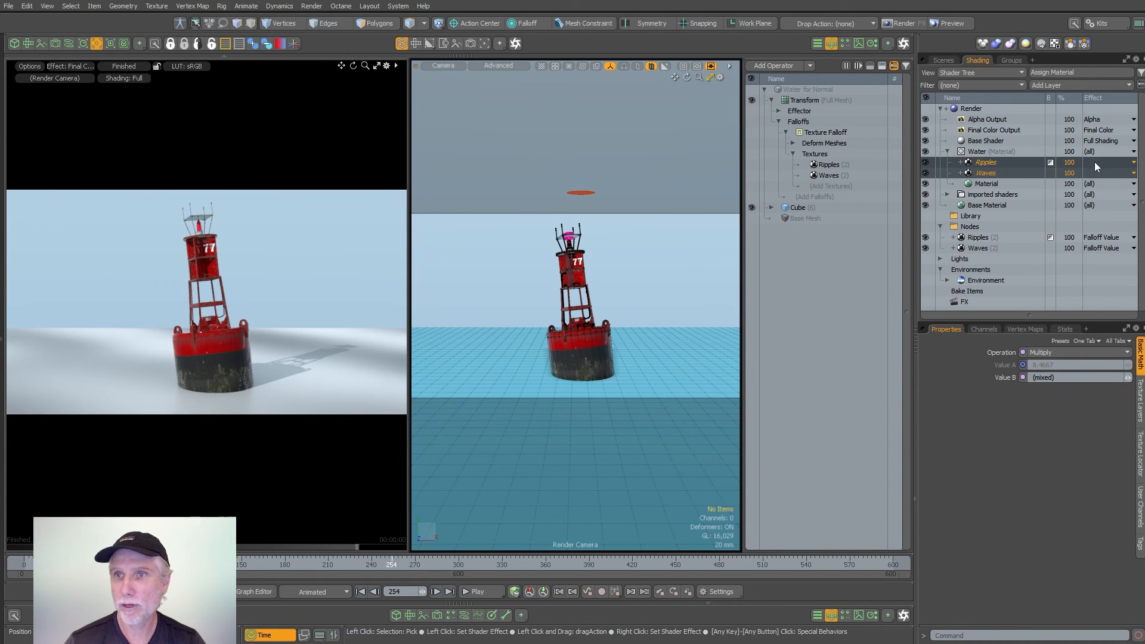
left_click(1094, 162)
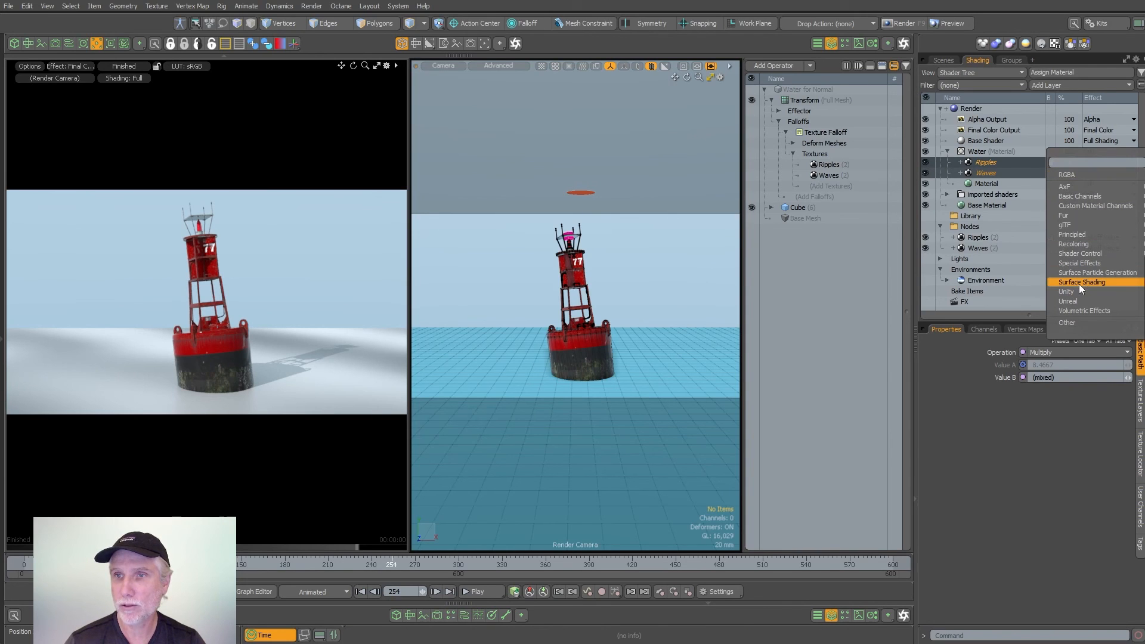
left_click(1143, 291)
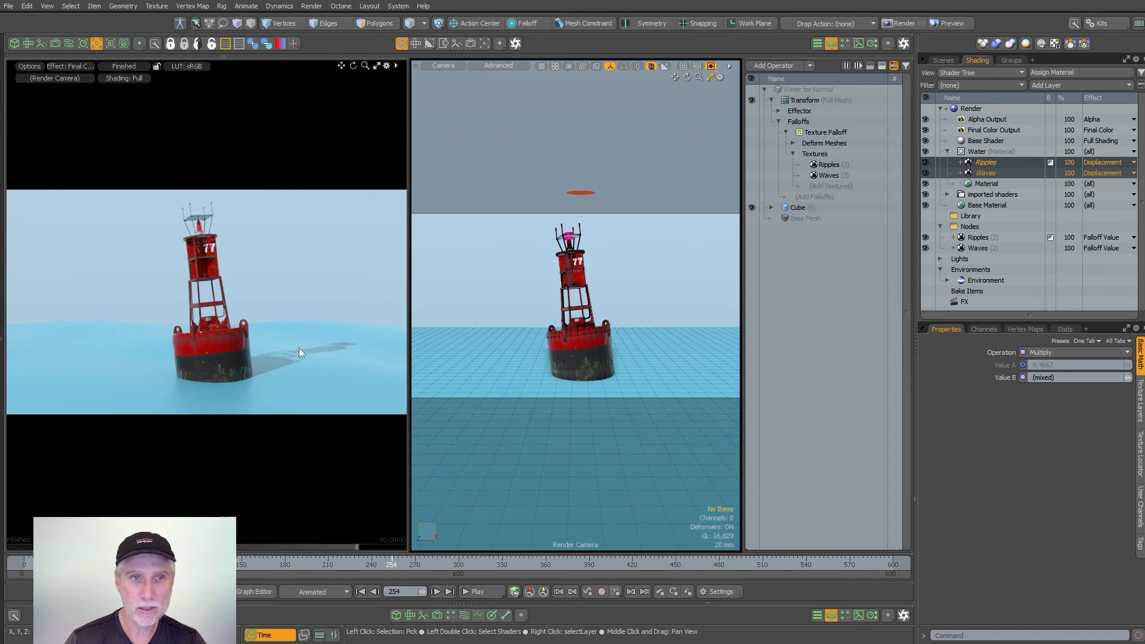
- Set the water material's Diffuse Color to 0.0, 0.25, 0.8 and its Displacement Distance to 80 mm
left_click(983, 184)
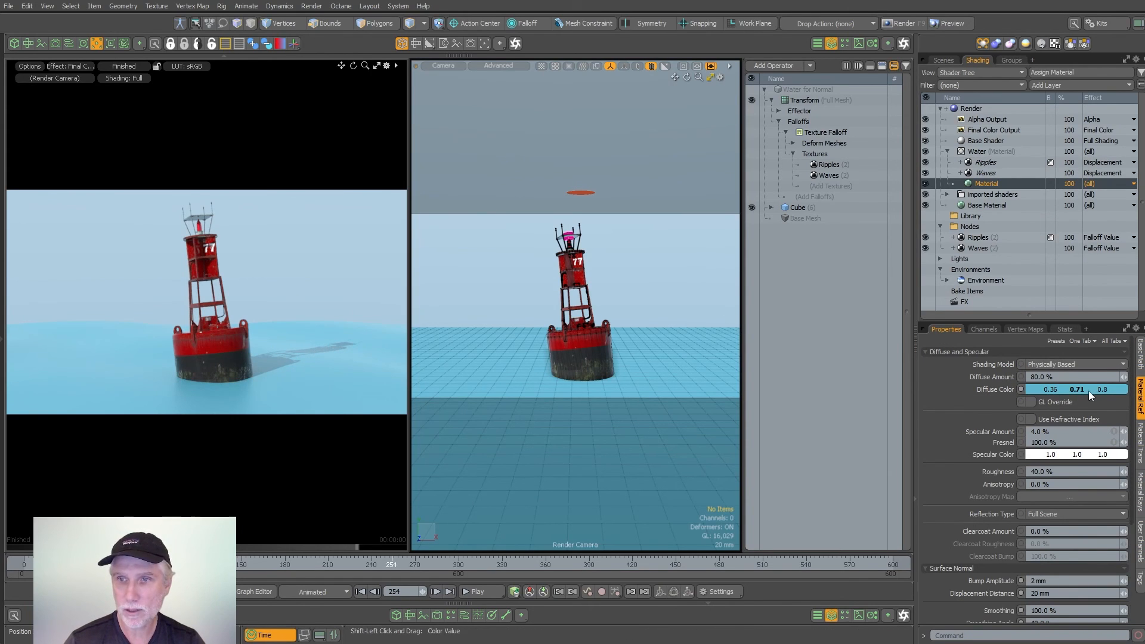
left_click(985, 182)
left_click_drag(1073, 390, 1099, 393, "alt")
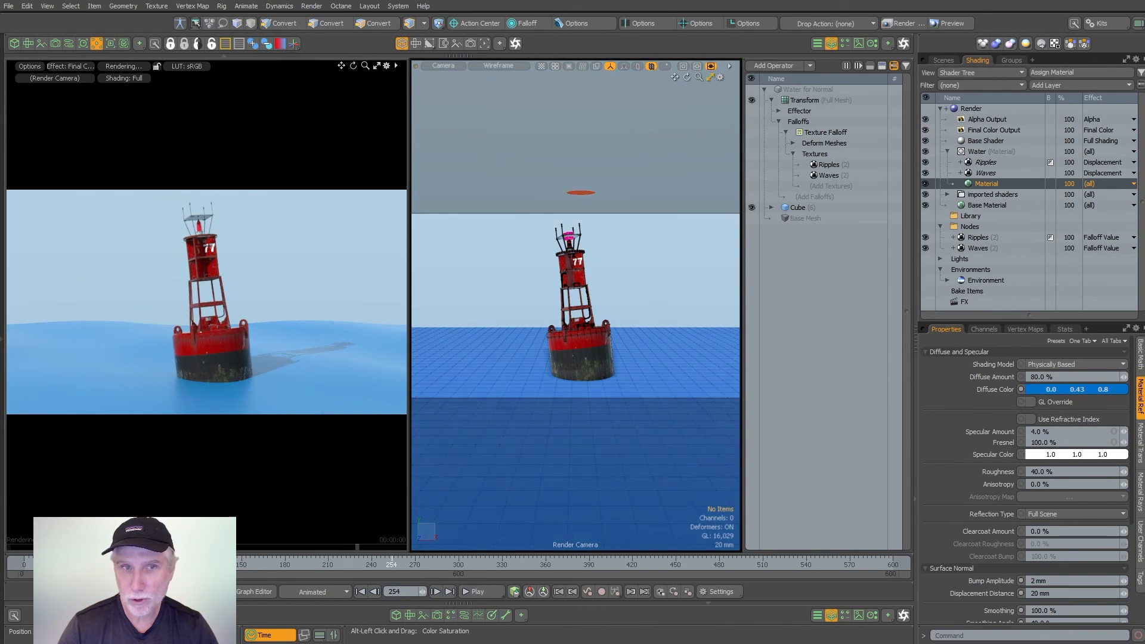
left_click_drag(1101, 392, 1102, 394, "alt")
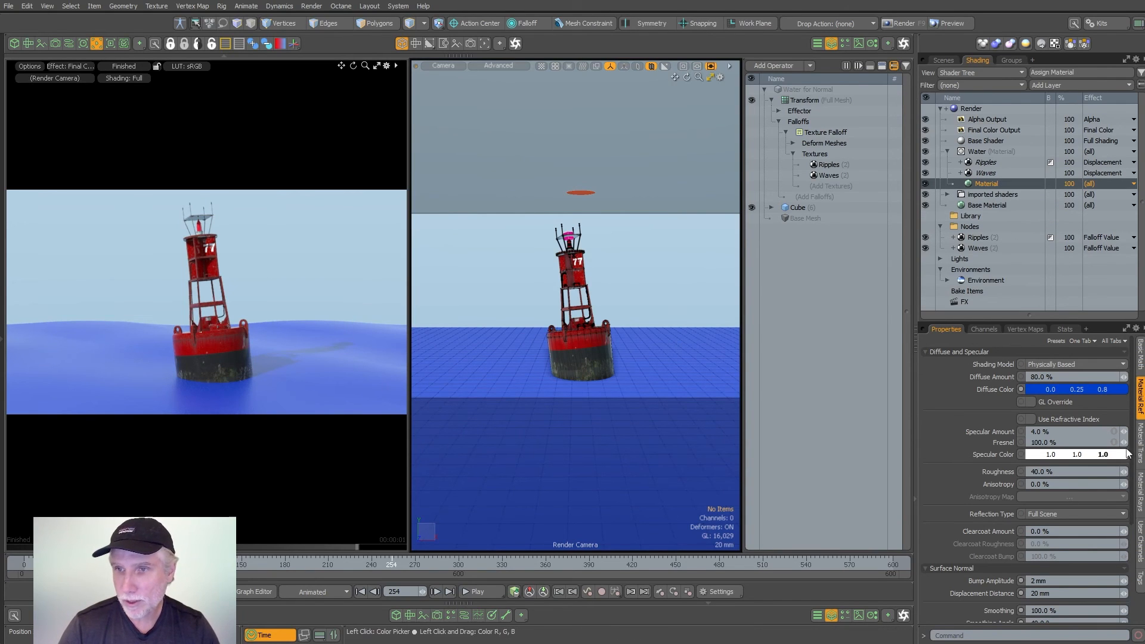
left_click(1055, 595)
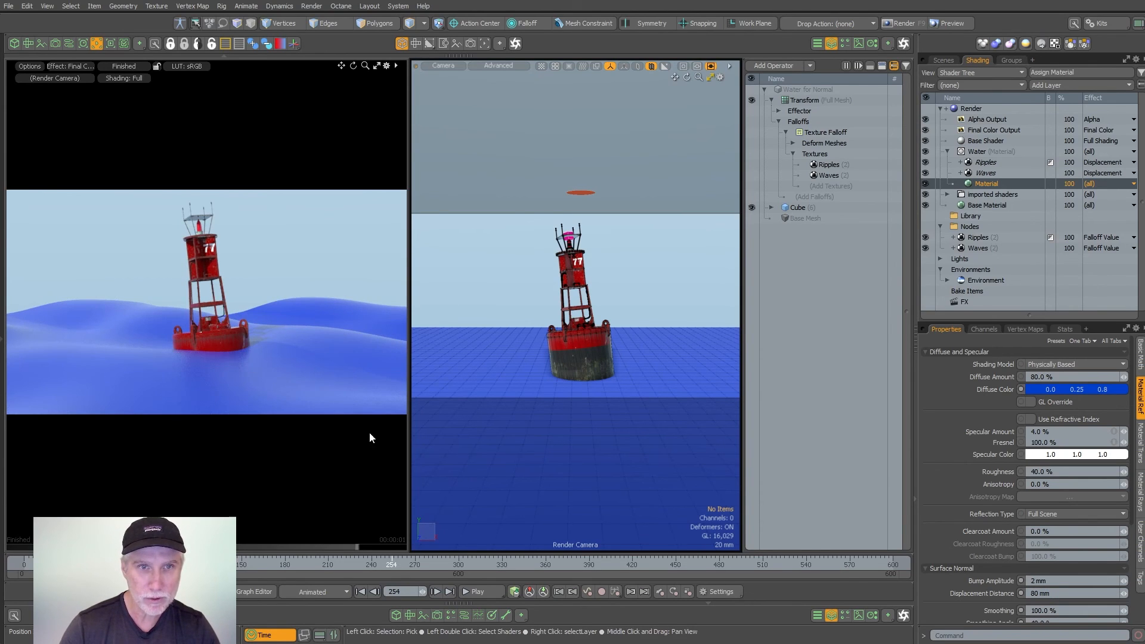
- Check how the buoy sits in the displaced water in the render preview at several frames between 35 and 417
left_click(275, 567)
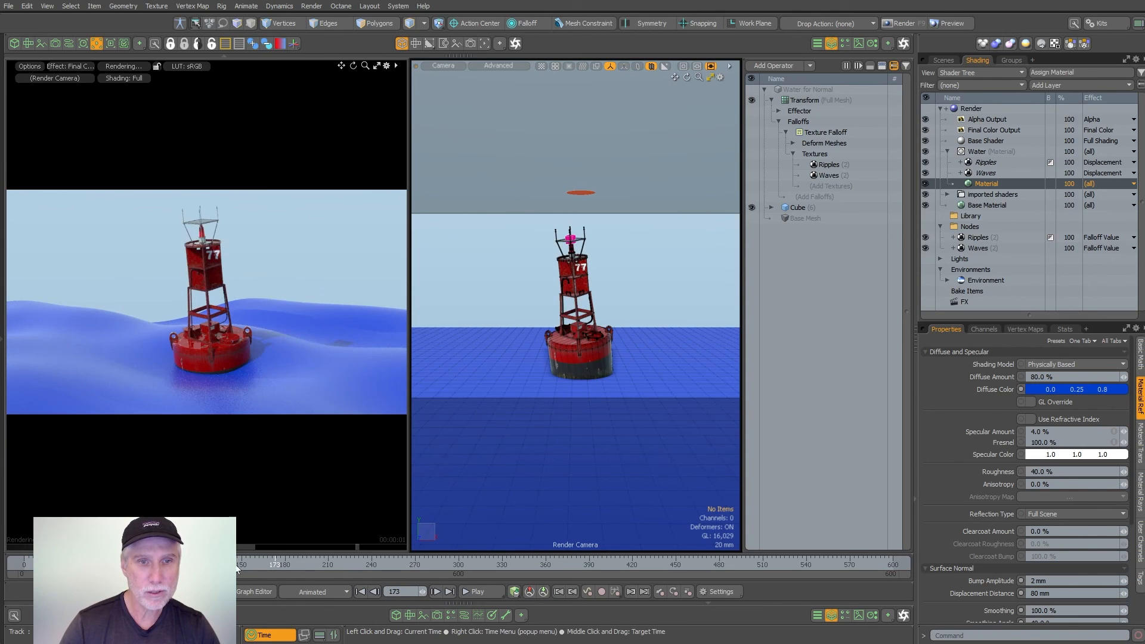
left_click(229, 569)
left_click(145, 568)
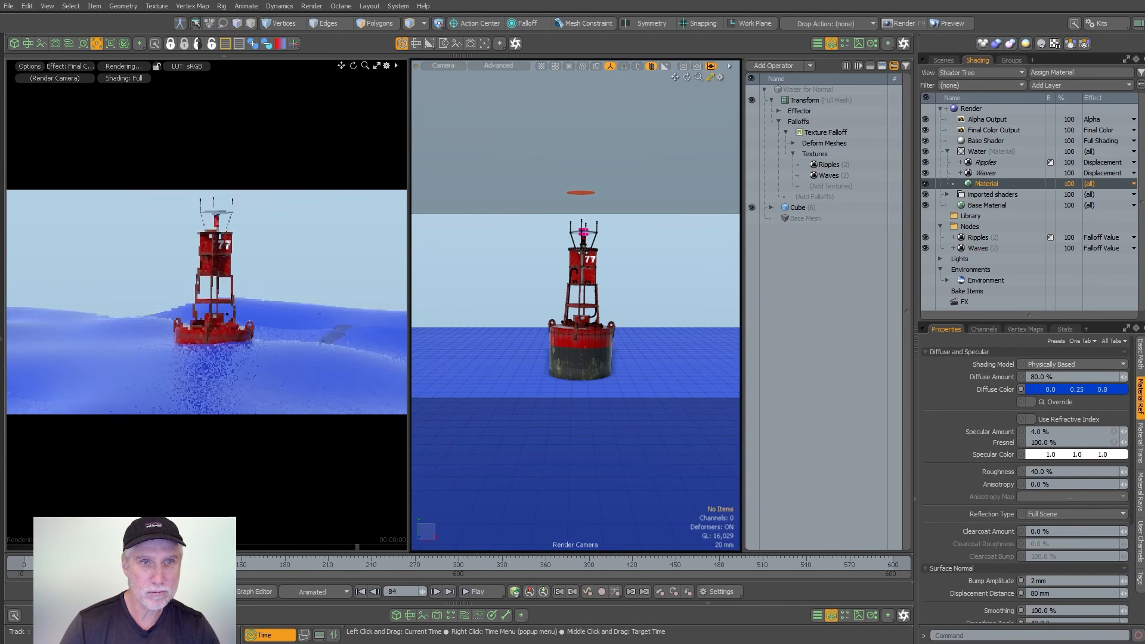
left_click(75, 568)
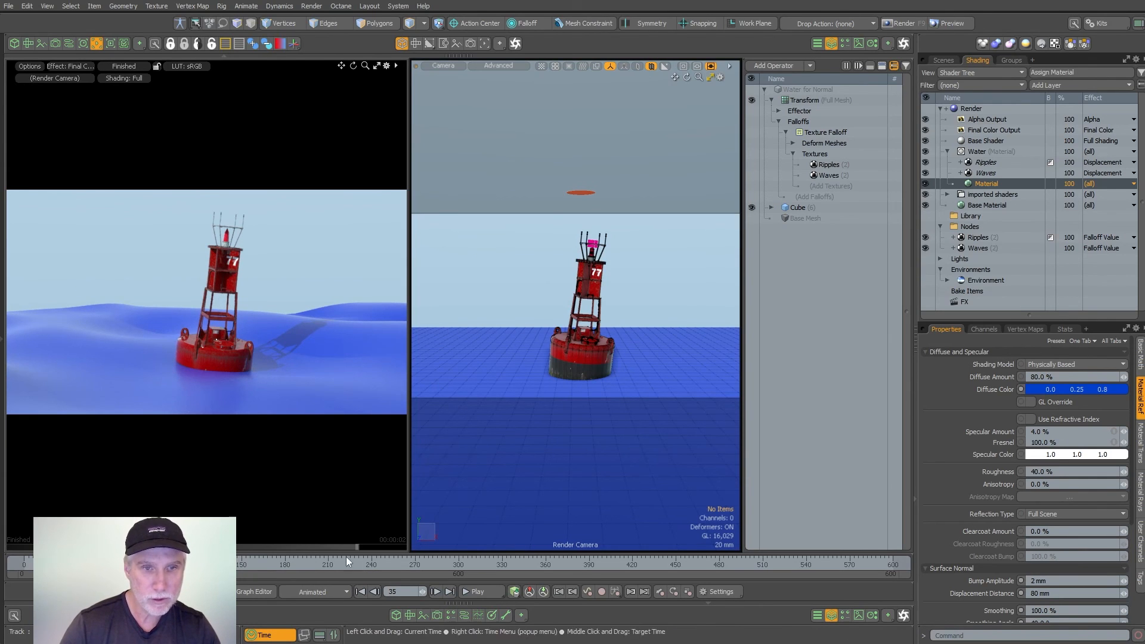
left_click(397, 567)
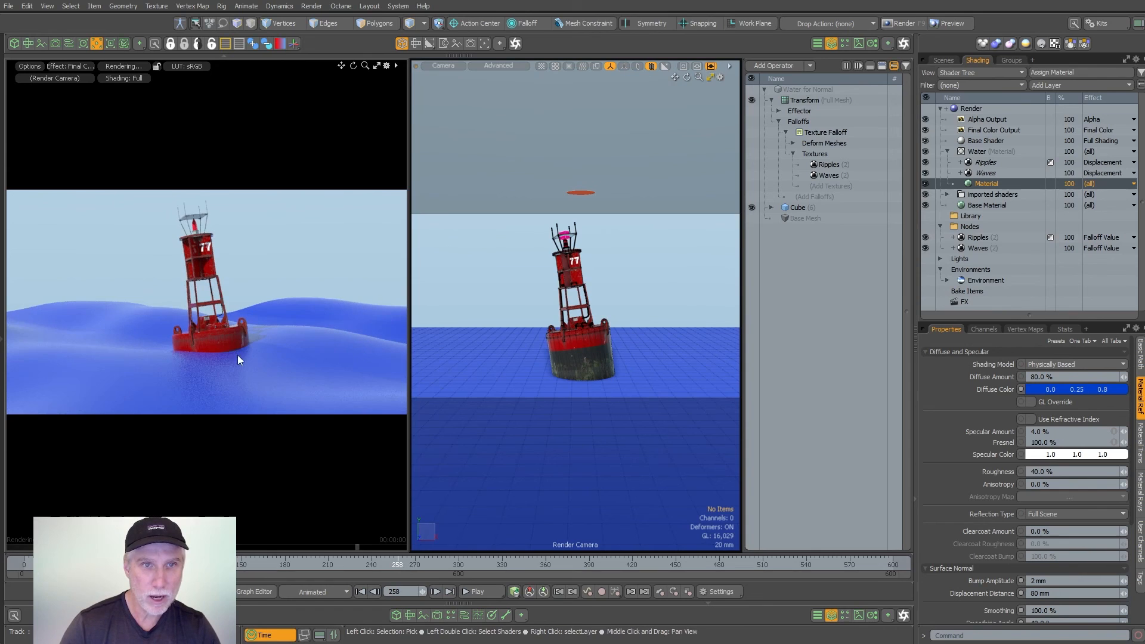
left_click(529, 565)
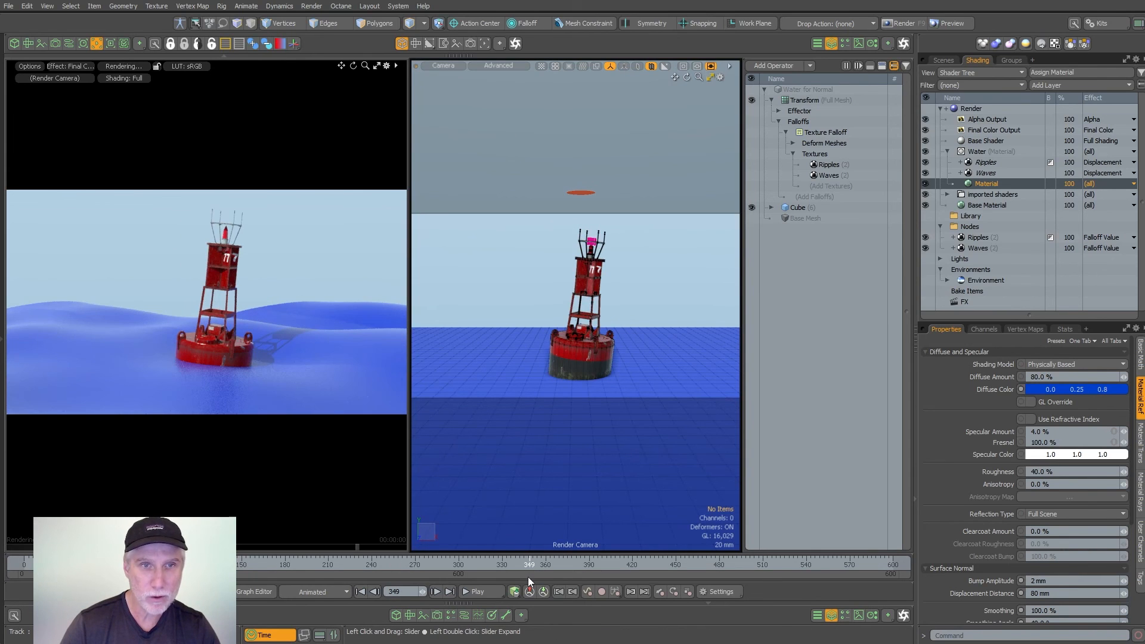
left_click(624, 572)
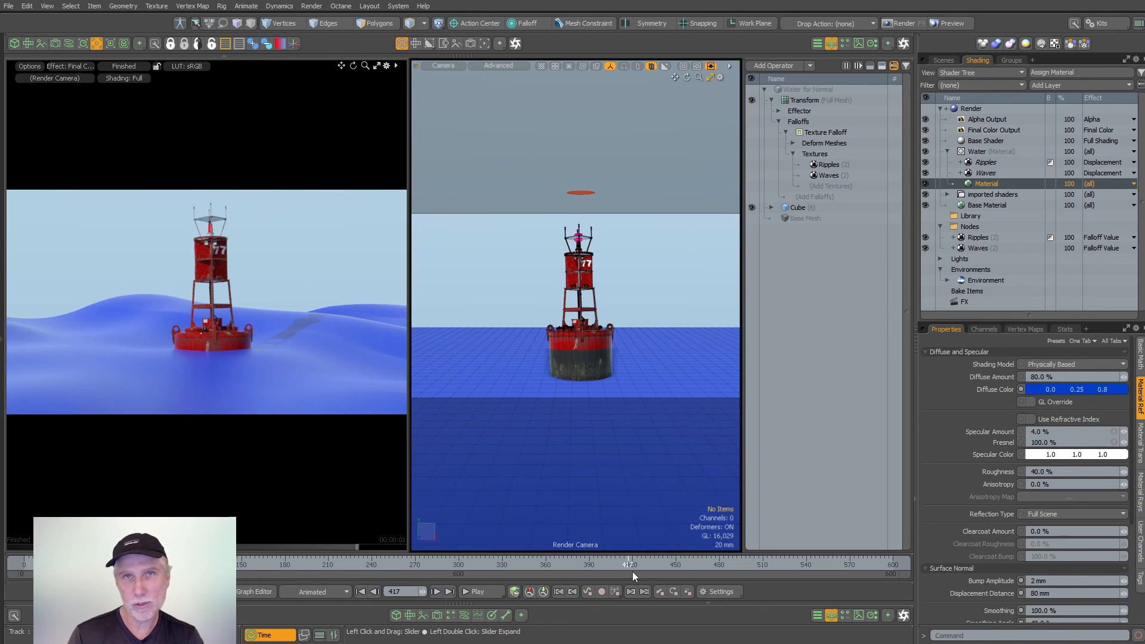
- Set the Wave Length of the Waves (2) falloff texture to 0.5
left_click(977, 237)
left_click(978, 248)
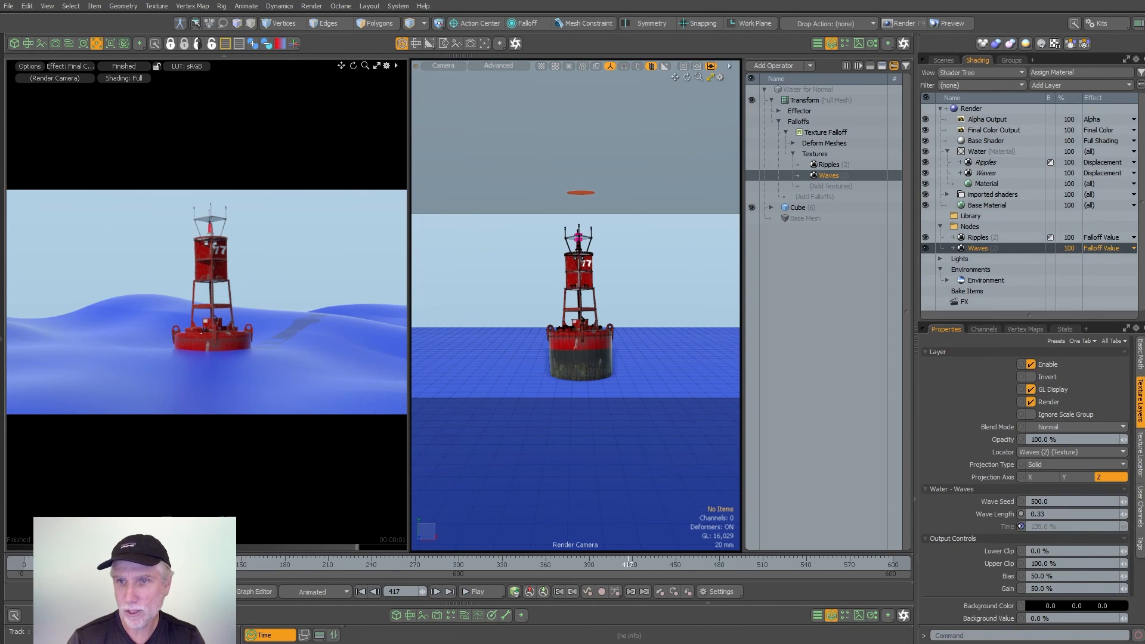
left_click(1060, 514)
type("0.5")
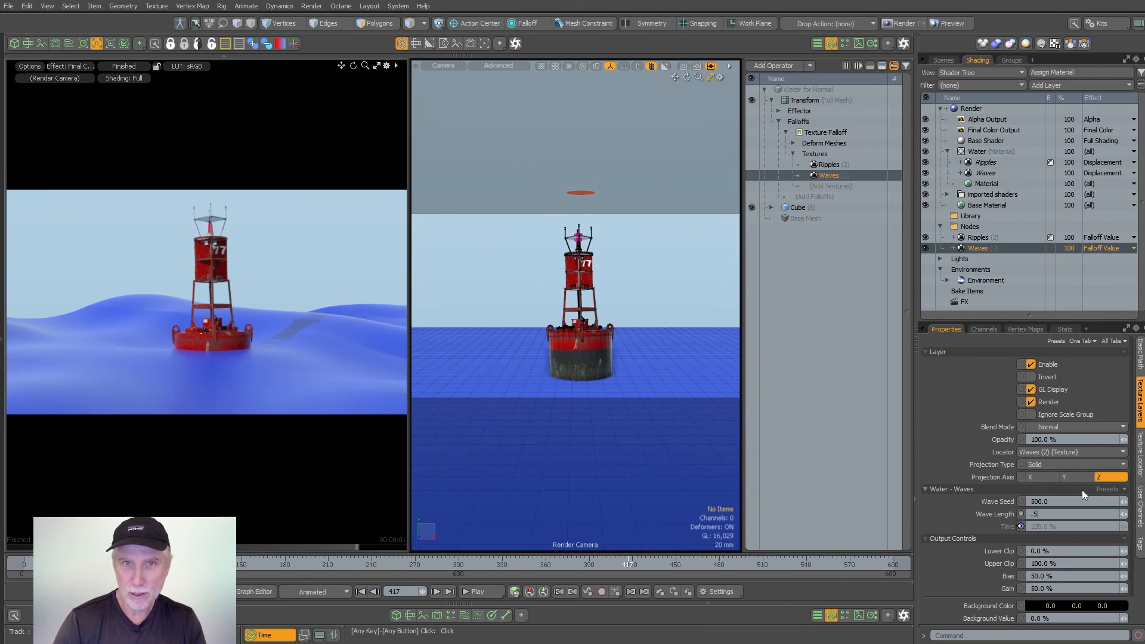
key("Return")
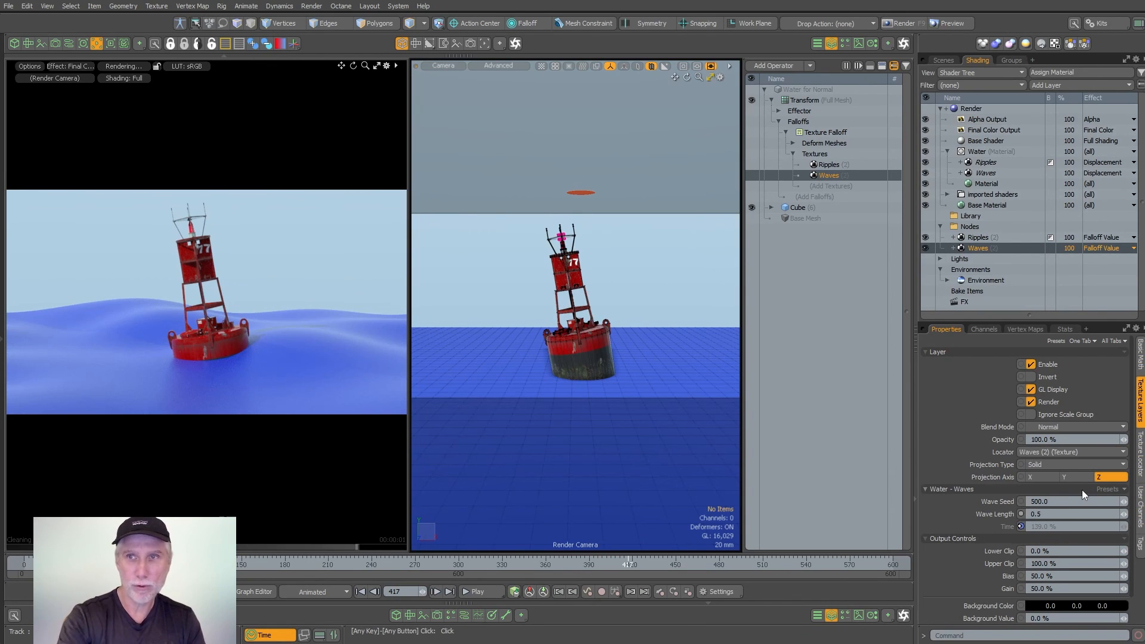
- Show the Water for Normal mesh to compare it with the rendered waves, and hide it again
left_click(943, 59)
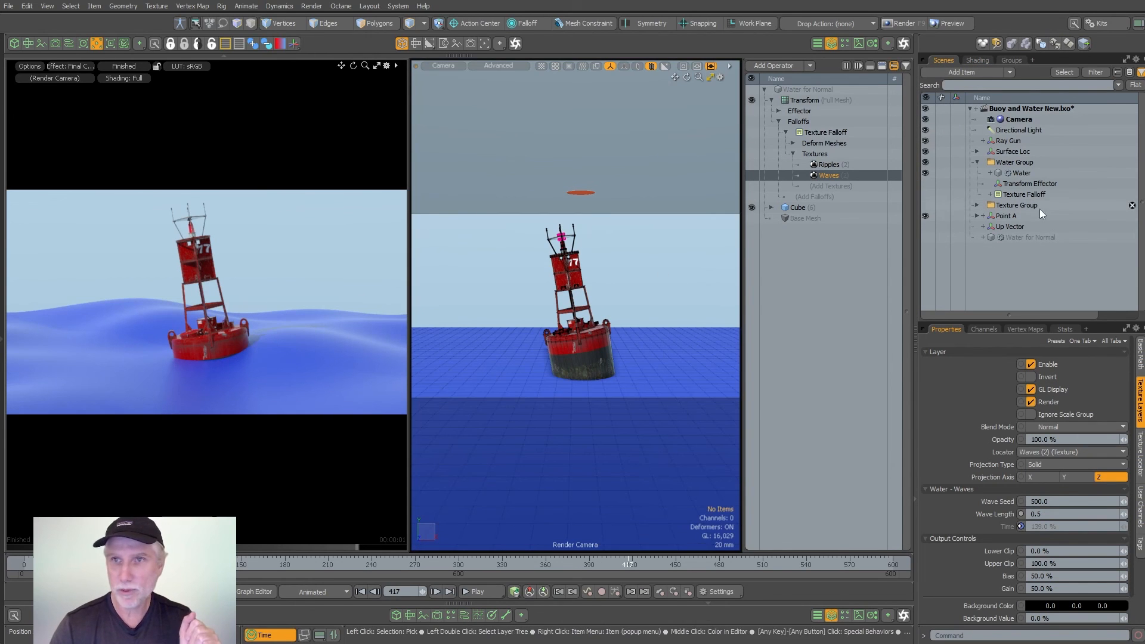
left_click(924, 237)
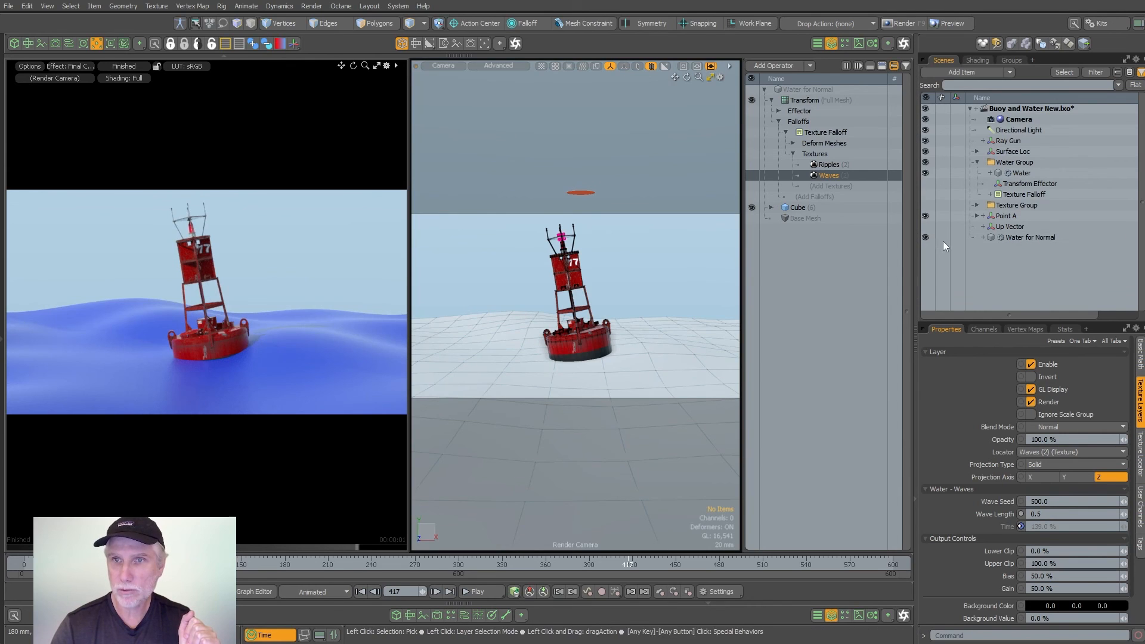
left_click(924, 238)
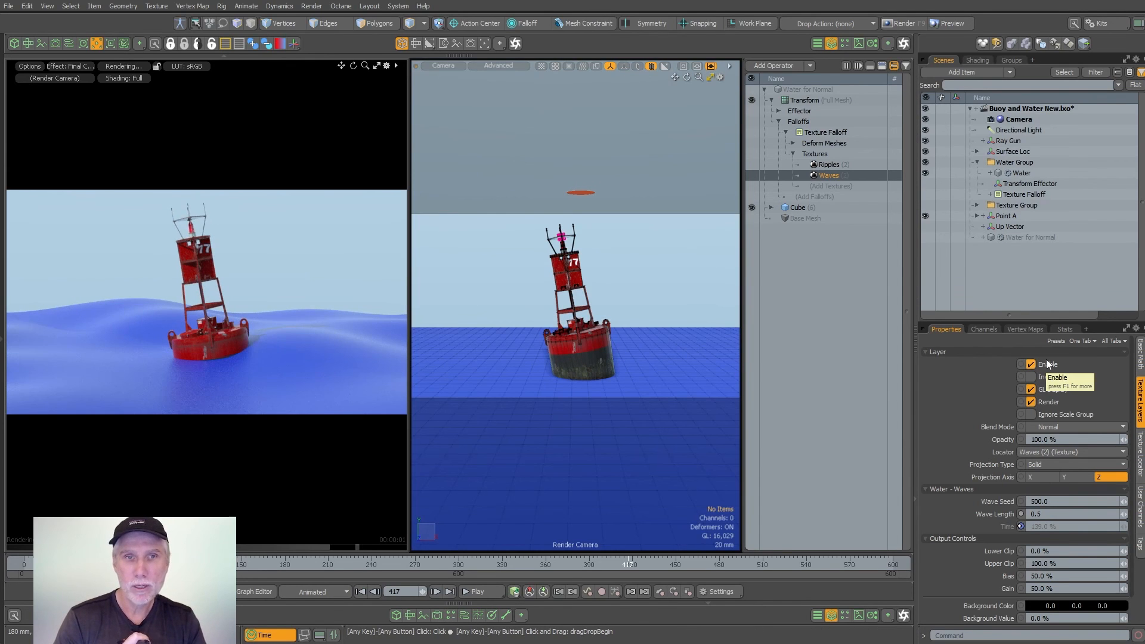